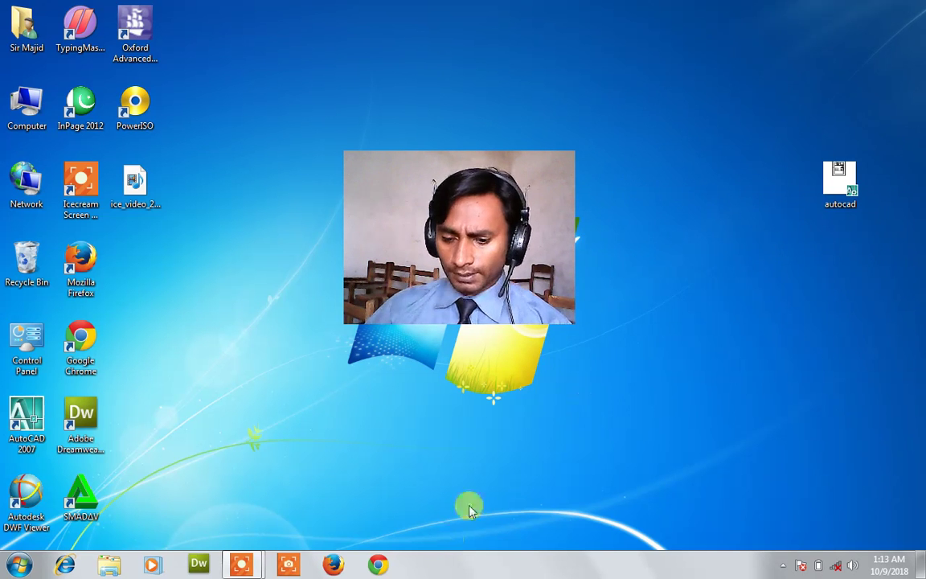
- Move the autocad.dwg desktop icon toward the centre and open it in AutoCAD 2007
{"action": "left_click_drag", "start_coordinate": [466, 268], "coordinate": [820, 495]}
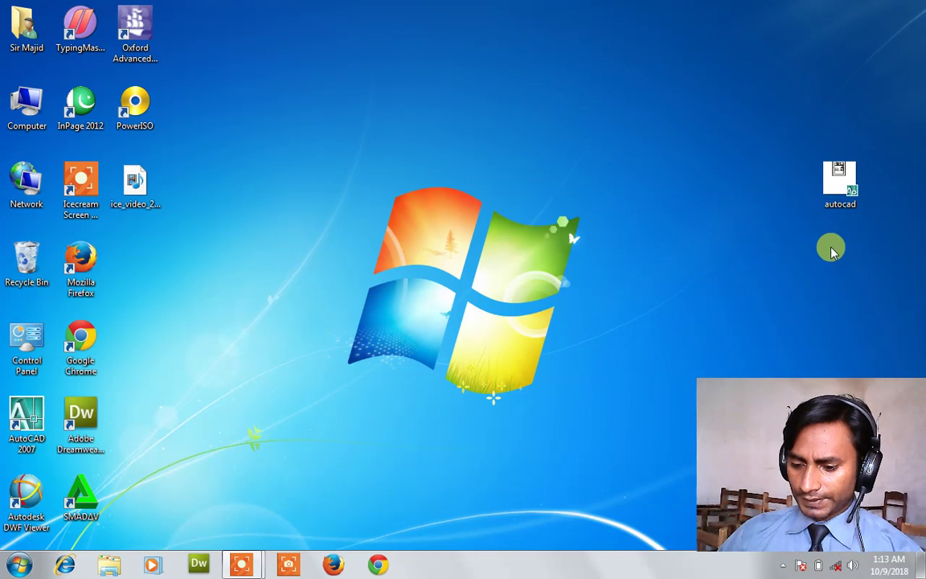
{"action": "left_click_drag", "start_coordinate": [840, 185], "coordinate": [282, 204]}
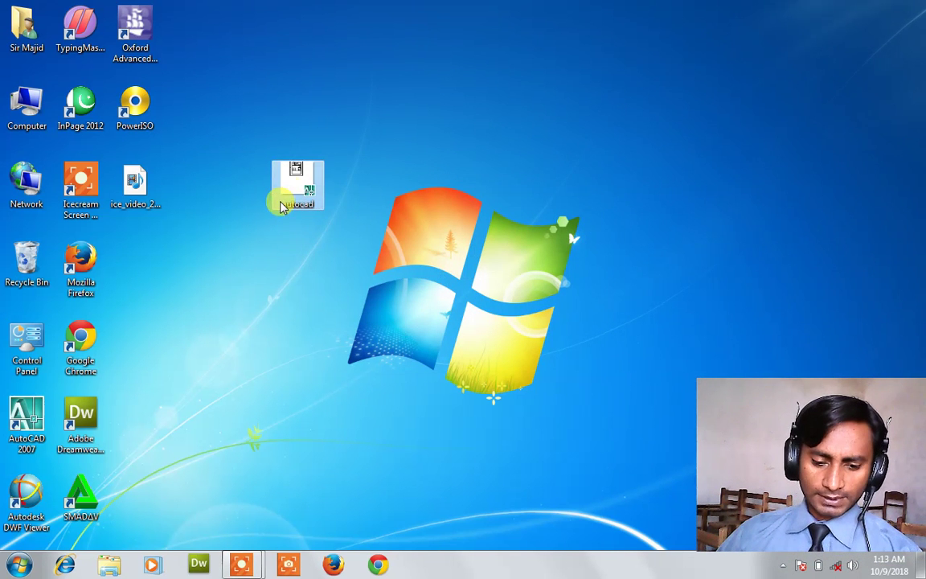
{"action": "double_click", "coordinate": [294, 190]}
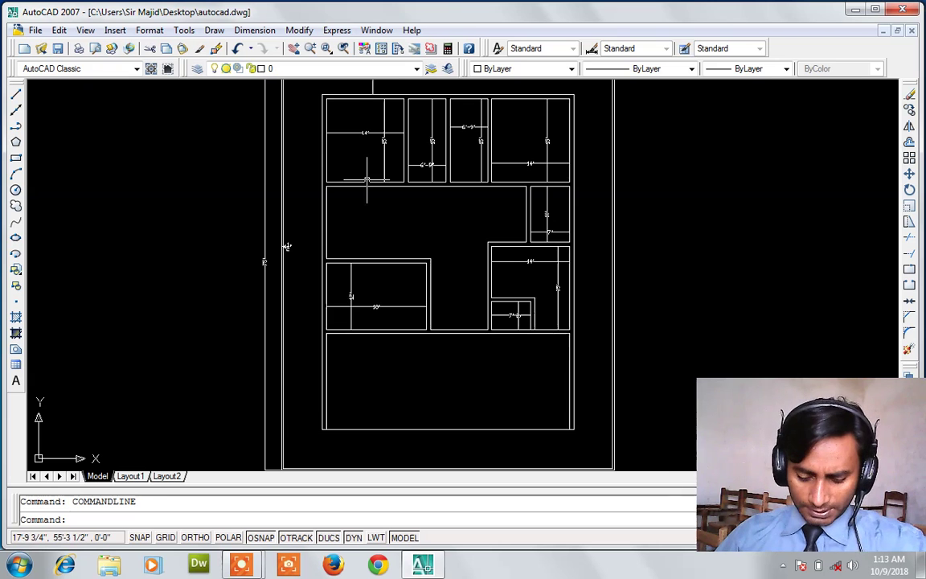
- Erase the 14' and 15' dimensions from the top-left room
{"action": "scroll", "coordinate": [367, 178], "scroll_direction": "up", "scroll_amount": 3}
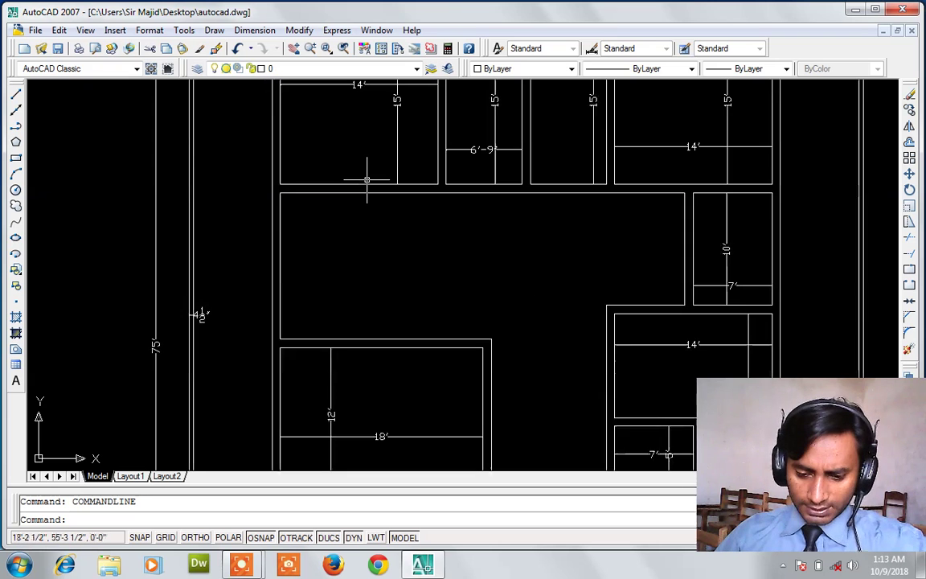
{"action": "left_click", "coordinate": [447, 172]}
{"action": "scroll", "coordinate": [293, 262], "scroll_direction": "down", "scroll_amount": 2}
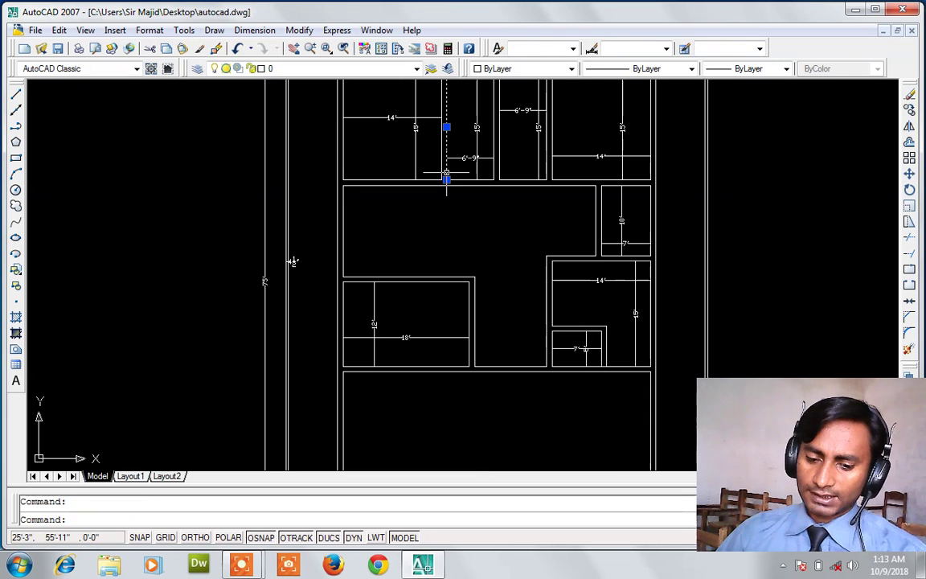
{"action": "key", "text": "Escape"}
{"action": "scroll", "coordinate": [446, 172], "scroll_direction": "down", "scroll_amount": 3}
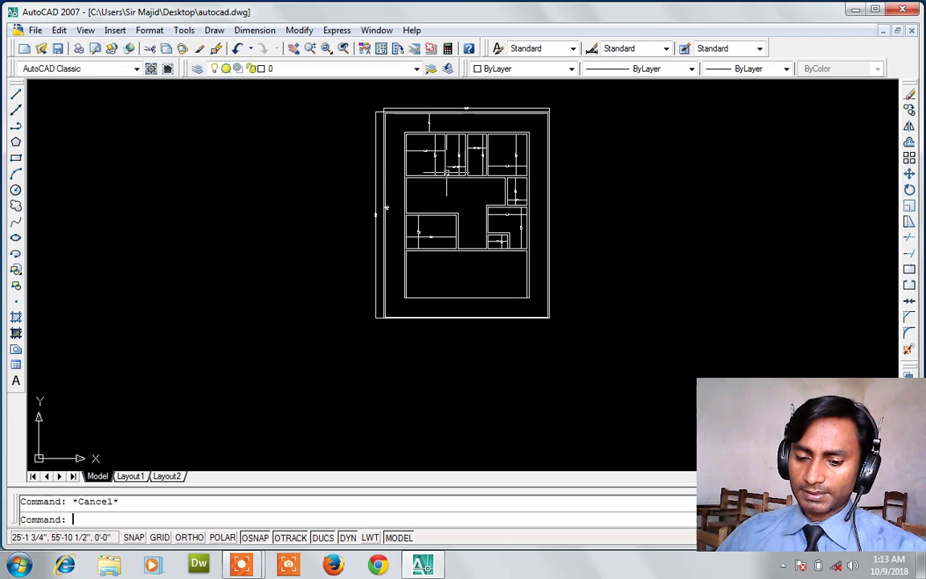
{"action": "scroll", "coordinate": [446, 172], "scroll_direction": "up", "scroll_amount": 3}
{"action": "scroll", "coordinate": [446, 172], "scroll_direction": "down", "scroll_amount": 1}
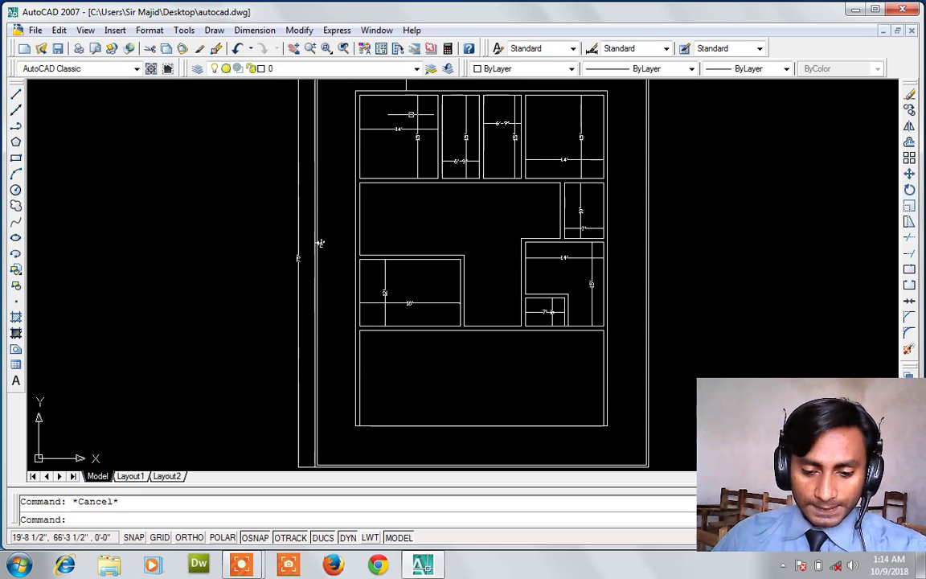
{"action": "scroll", "coordinate": [405, 108], "scroll_direction": "up", "scroll_amount": 3}
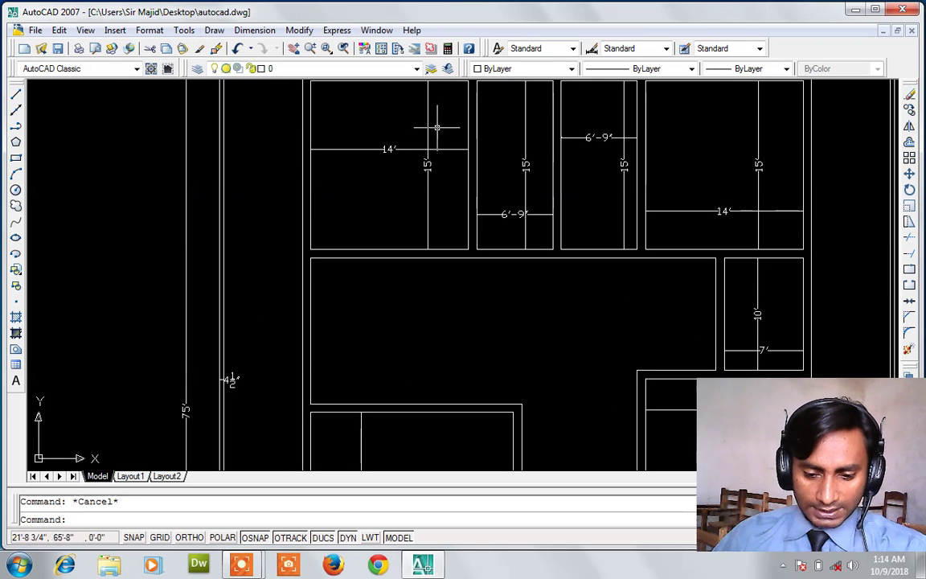
{"action": "left_click", "coordinate": [416, 175]}
{"action": "key", "text": "Delete"}
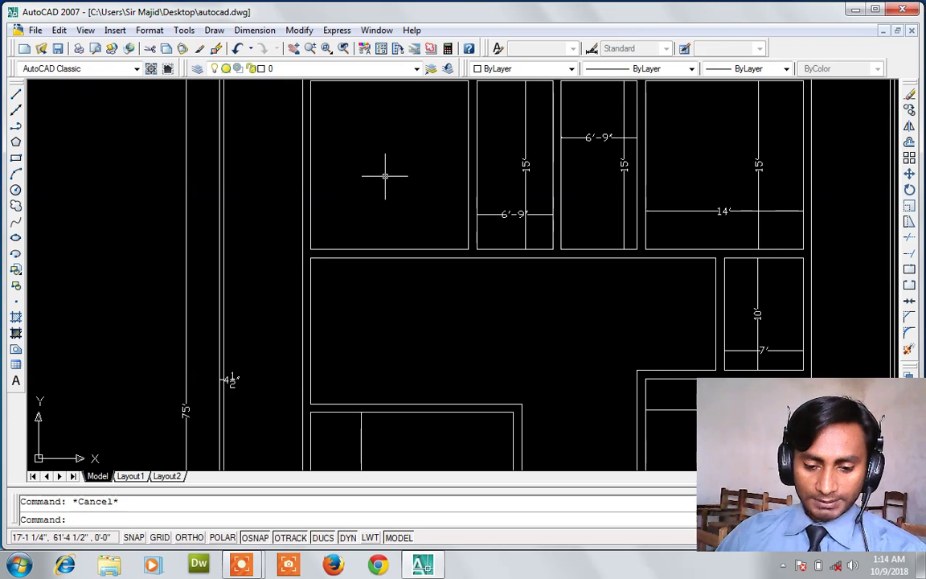
- Start the LINE command with L
{"action": "scroll", "coordinate": [386, 176], "scroll_direction": "down", "scroll_amount": 5}
{"action": "scroll", "coordinate": [361, 143], "scroll_direction": "up", "scroll_amount": 5}
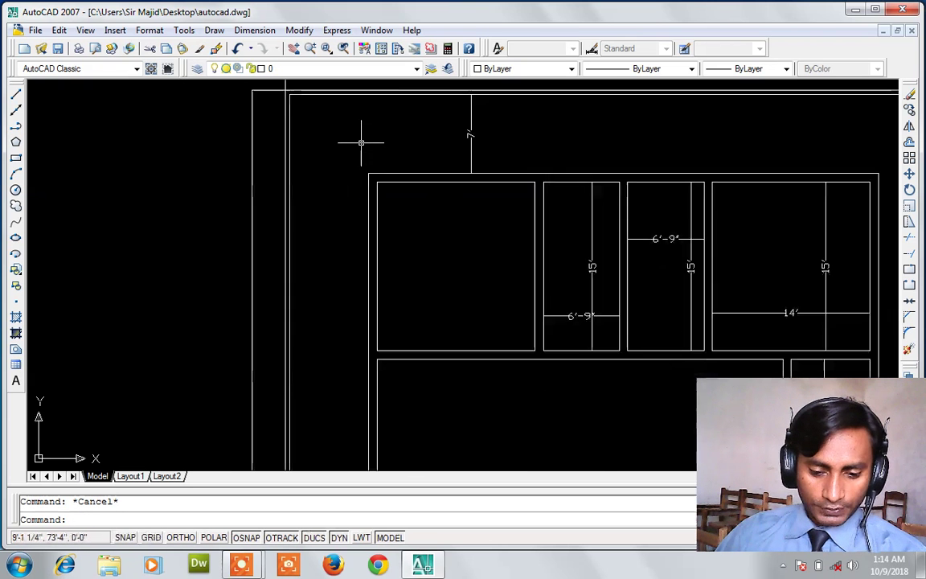
{"action": "type", "text": "l"}
{"action": "key", "text": "Return"}
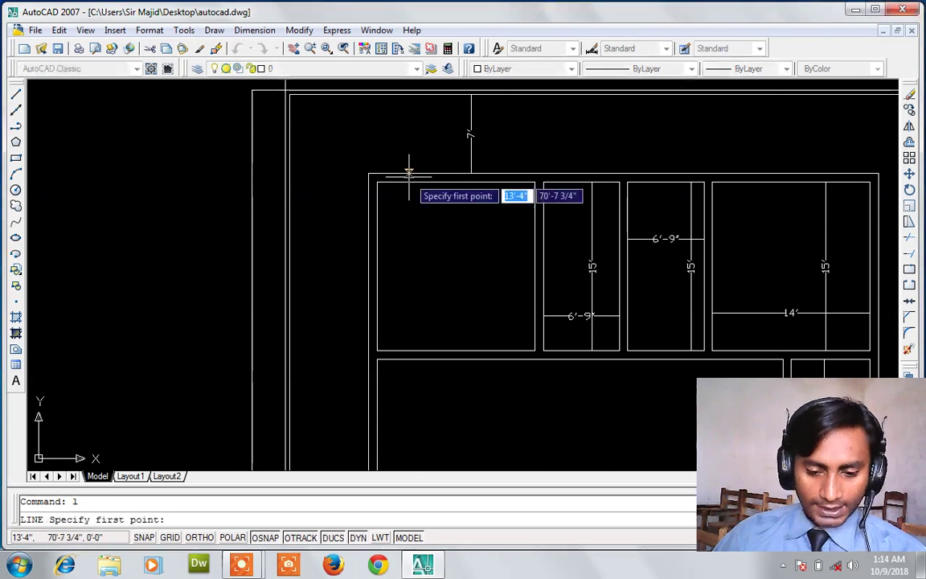
- Draw a short closing line across the wall thickness at the top-left corner
{"action": "left_click", "coordinate": [376, 181]}
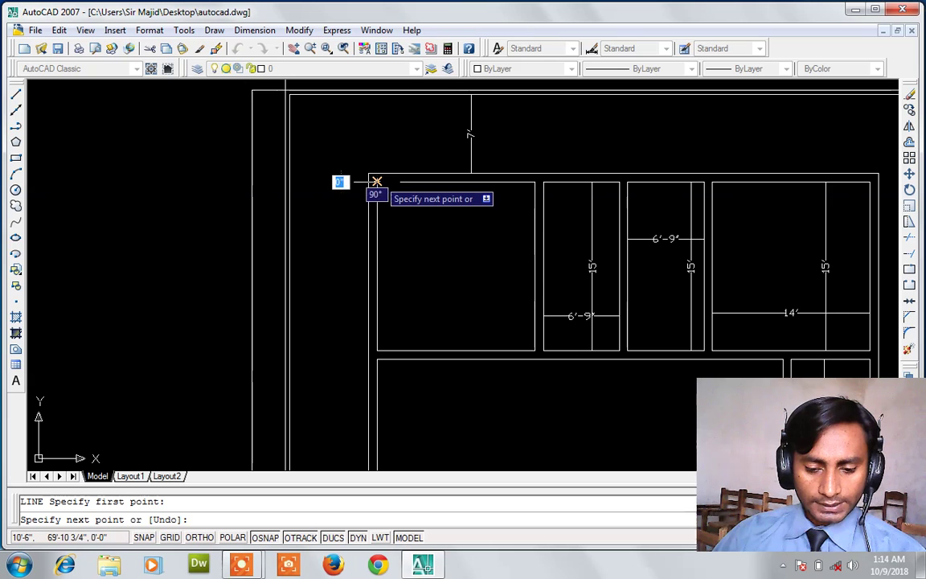
{"action": "scroll", "coordinate": [378, 172], "scroll_direction": "up", "scroll_amount": 3}
{"action": "scroll", "coordinate": [379, 172], "scroll_direction": "up", "scroll_amount": 3}
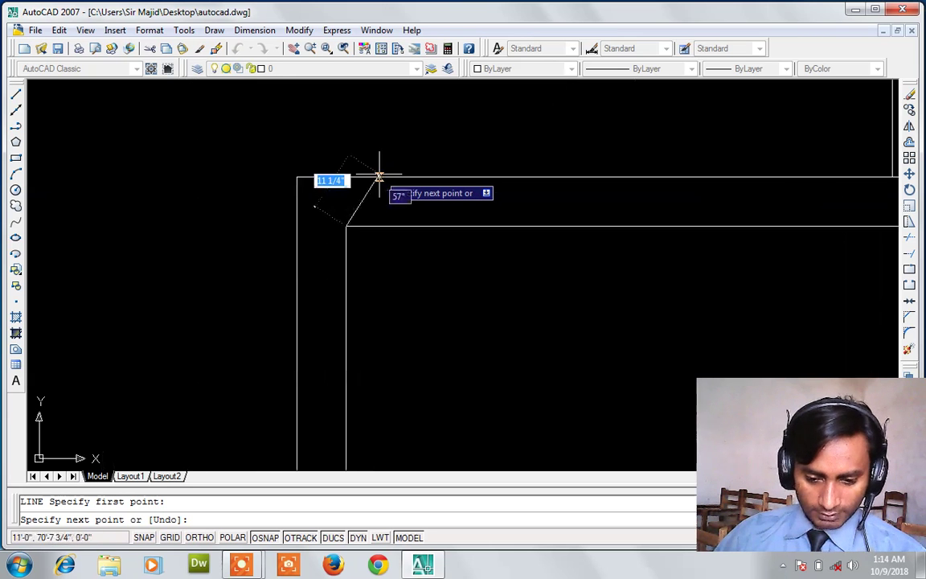
{"action": "key", "text": "Return"}
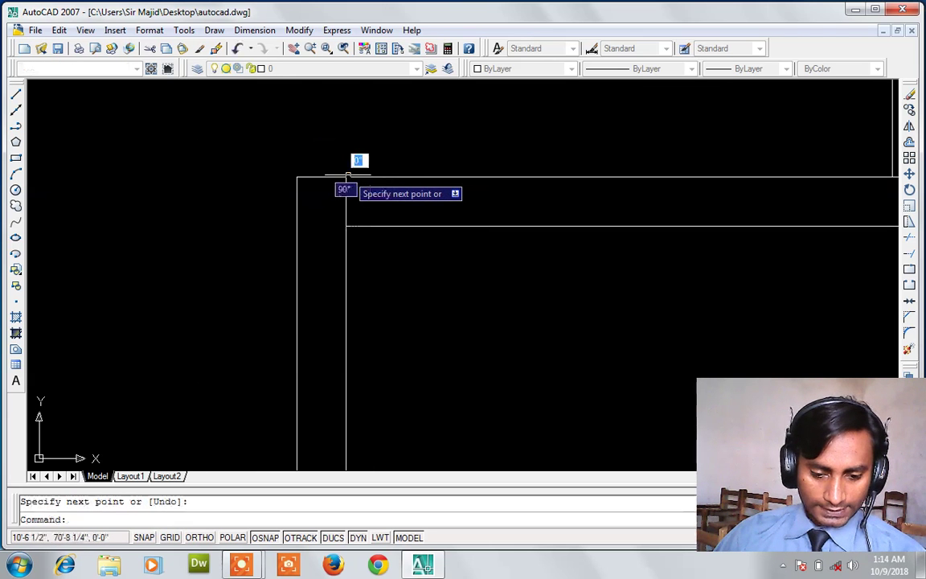
{"action": "key", "text": "Return"}
{"action": "left_click", "coordinate": [345, 226]}
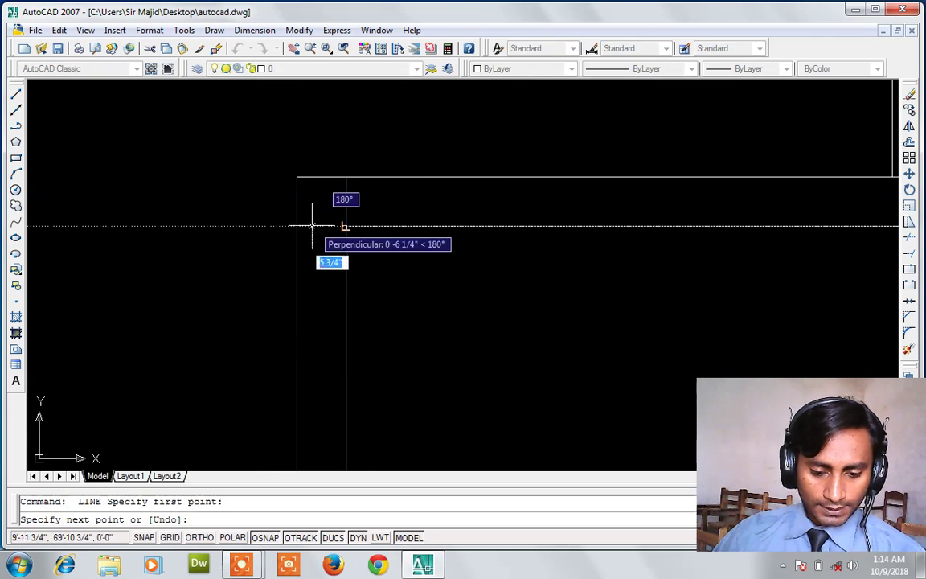
{"action": "left_click", "coordinate": [298, 226]}
{"action": "key", "text": "Return"}
- Offset the wall line 2' to the right and the short line 2' downward
{"action": "type", "text": "o"}
{"action": "key", "text": "Return"}
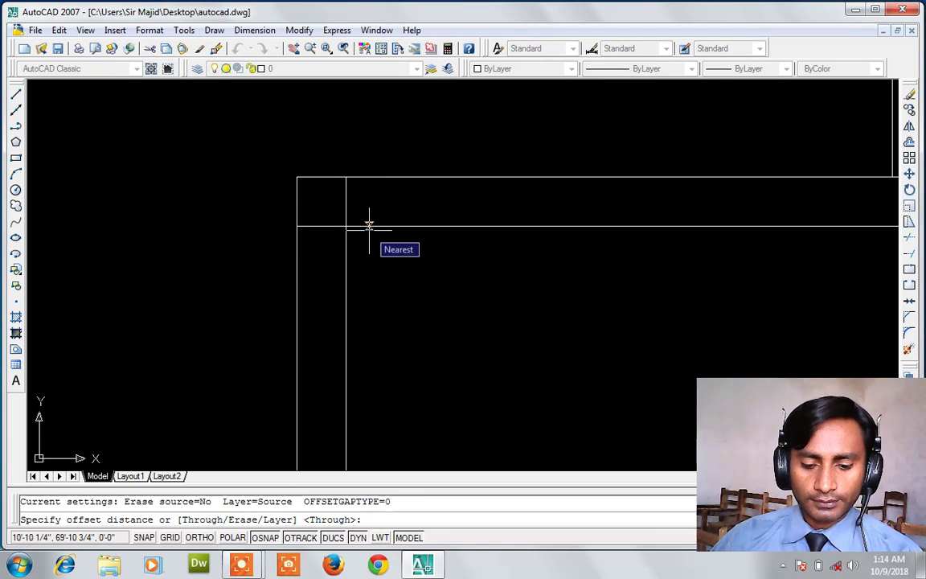
{"action": "type", "text": "2'"}
{"action": "key", "text": "Return"}
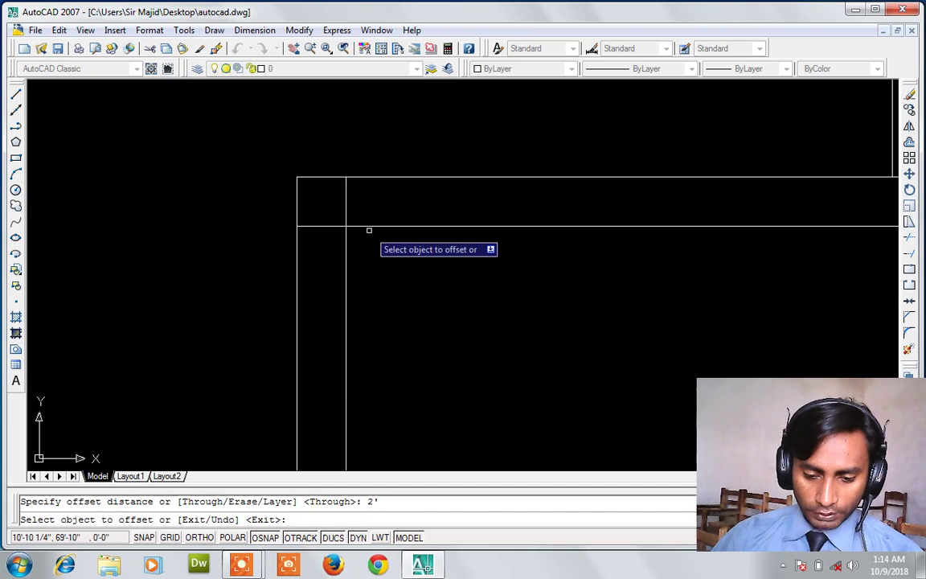
{"action": "left_click", "coordinate": [346, 193]}
{"action": "left_click", "coordinate": [374, 205]}
{"action": "scroll", "coordinate": [361, 212], "scroll_direction": "down", "scroll_amount": 2}
{"action": "left_click", "coordinate": [344, 219]}
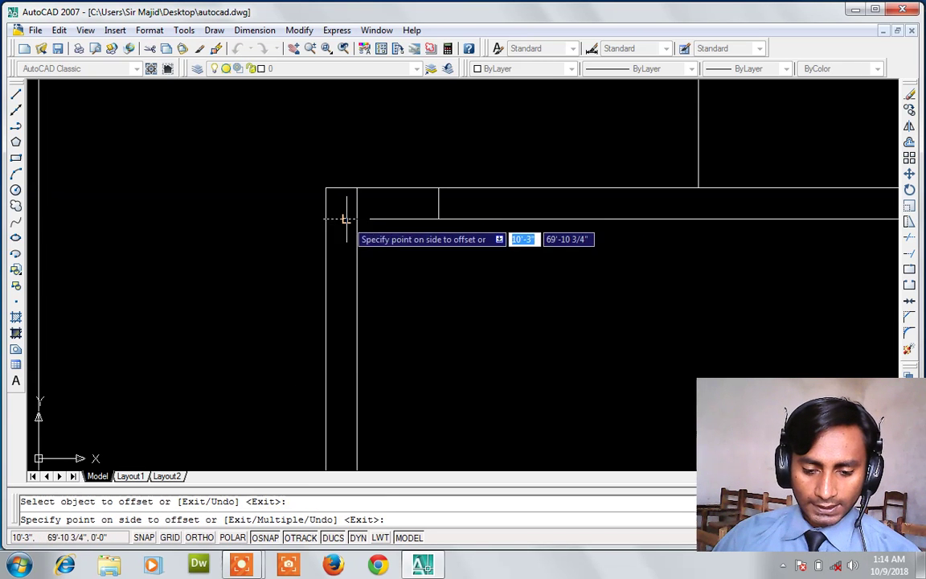
{"action": "left_click", "coordinate": [347, 277]}
{"action": "key", "text": "Escape"}
- Trim away the wall segments inside the new corner opening
{"action": "type", "text": "tr"}
{"action": "key", "text": "Return"}
{"action": "key", "text": "Return"}
{"action": "left_click", "coordinate": [379, 167]}
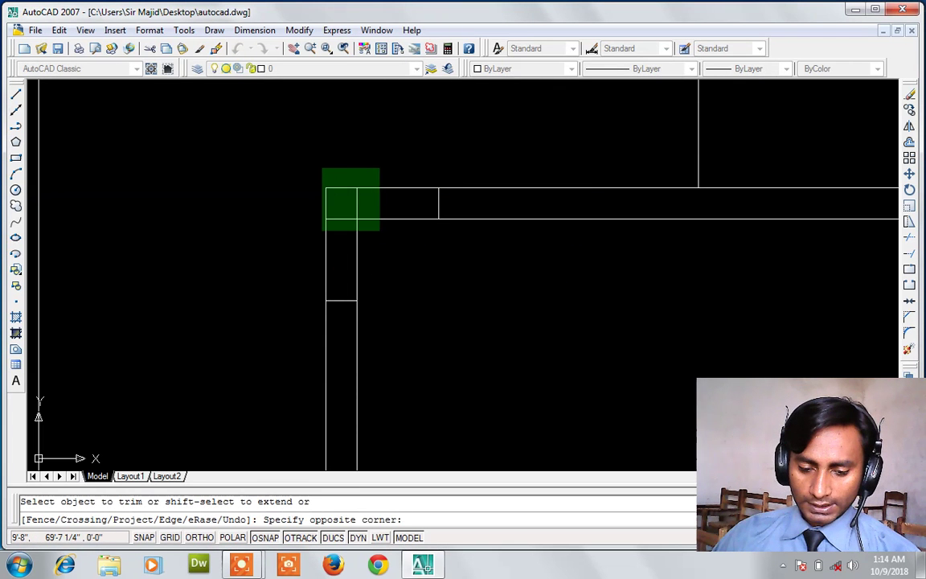
{"action": "left_click", "coordinate": [317, 241]}
{"action": "key", "text": "Escape"}
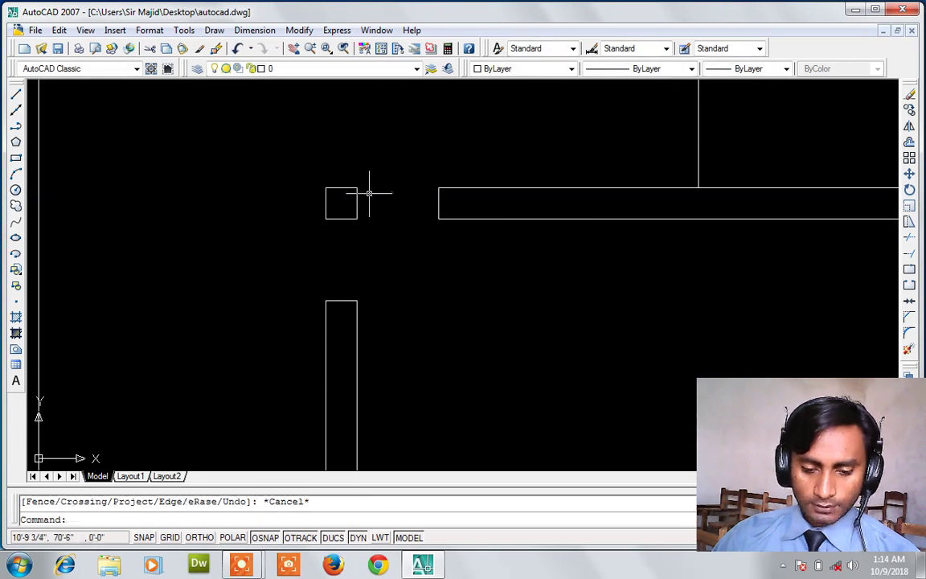
- Delete the small leftover corner square
{"action": "left_click", "coordinate": [369, 177]}
{"action": "left_click", "coordinate": [303, 268]}
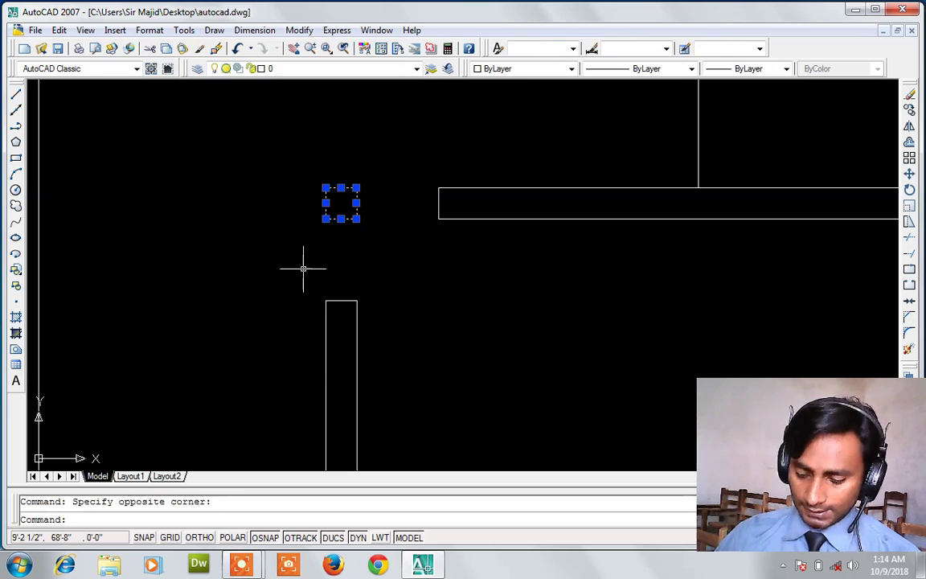
{"action": "key", "text": "Delete"}
- Extend the inner wall line left and draw a vertical line up from the lower wall corner
{"action": "type", "text": "l"}
{"action": "key", "text": "Return"}
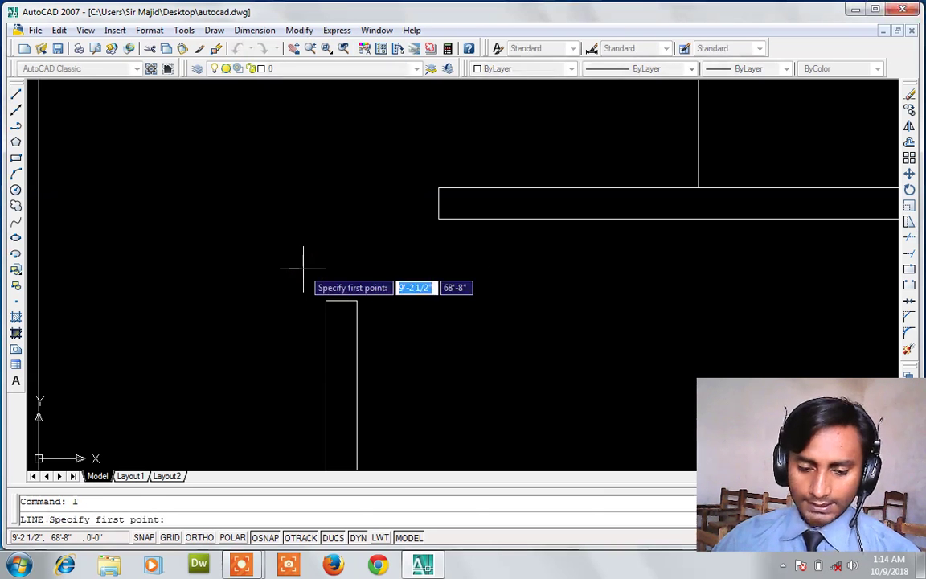
{"action": "left_click", "coordinate": [438, 218]}
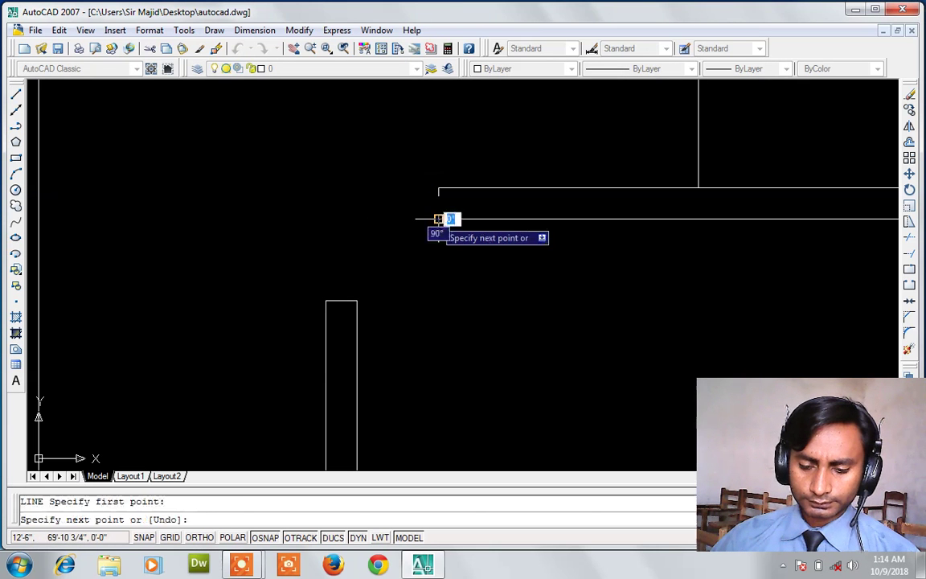
{"action": "left_click", "coordinate": [391, 219]}
{"action": "key", "text": "Return"}
{"action": "key", "text": "Return"}
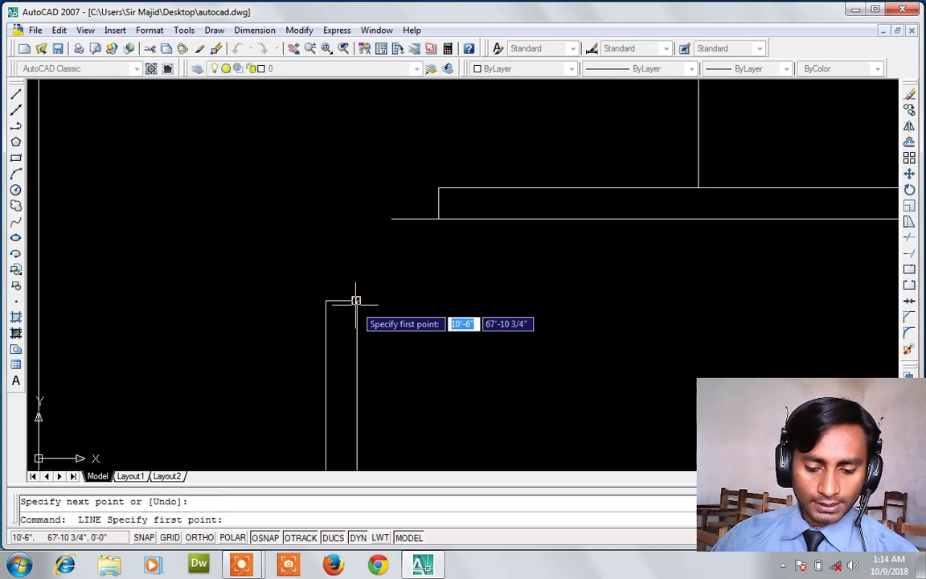
{"action": "left_click", "coordinate": [357, 301]}
{"action": "left_click", "coordinate": [356, 259]}
- Offset the new vertical line three times, 3 apart, to the left
{"action": "key", "text": "Return"}
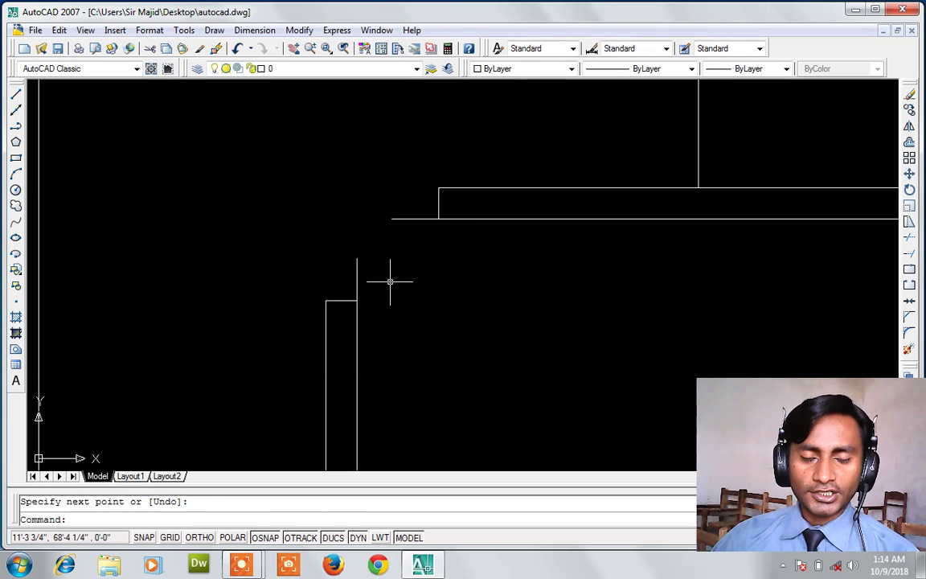
{"action": "type", "text": "o"}
{"action": "key", "text": "Return"}
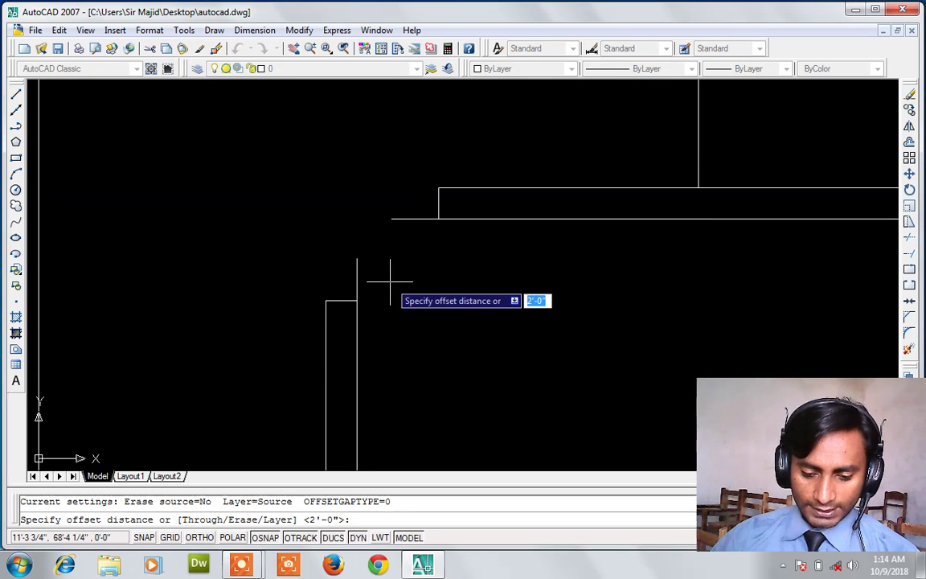
{"action": "type", "text": "3"}
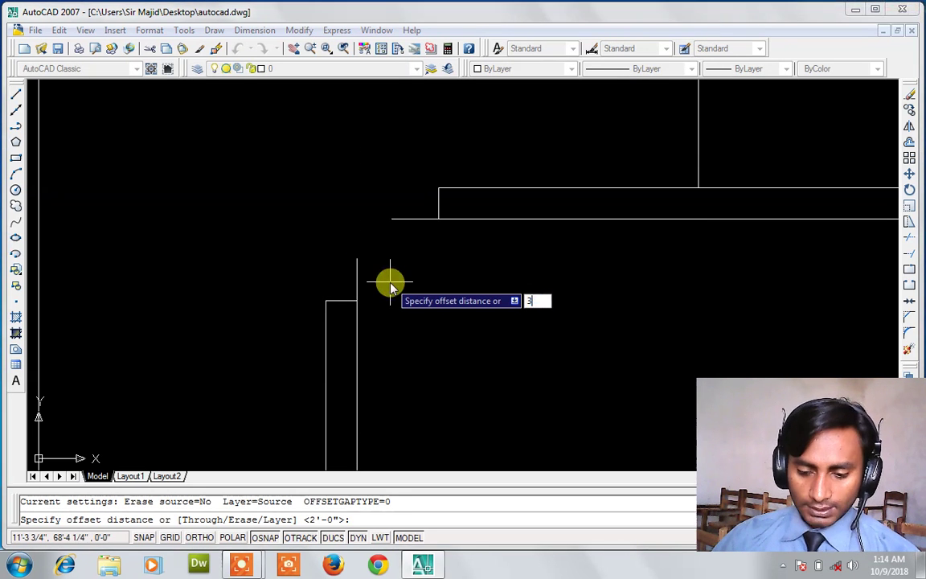
{"action": "key", "text": "Return"}
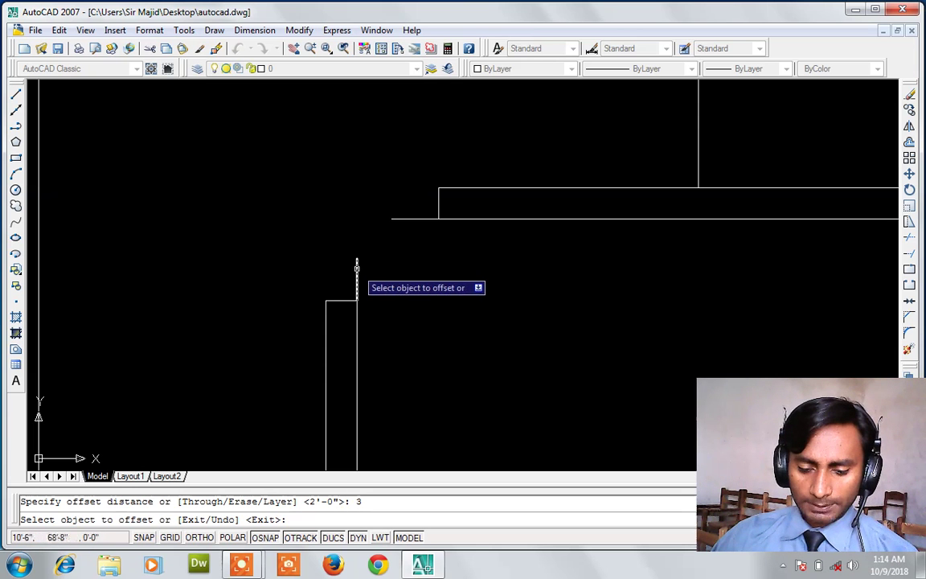
{"action": "left_click", "coordinate": [356, 265]}
{"action": "left_click", "coordinate": [339, 271]}
{"action": "left_click", "coordinate": [346, 265]}
{"action": "left_click", "coordinate": [330, 273]}
{"action": "left_click", "coordinate": [336, 270]}
{"action": "left_click", "coordinate": [327, 269]}
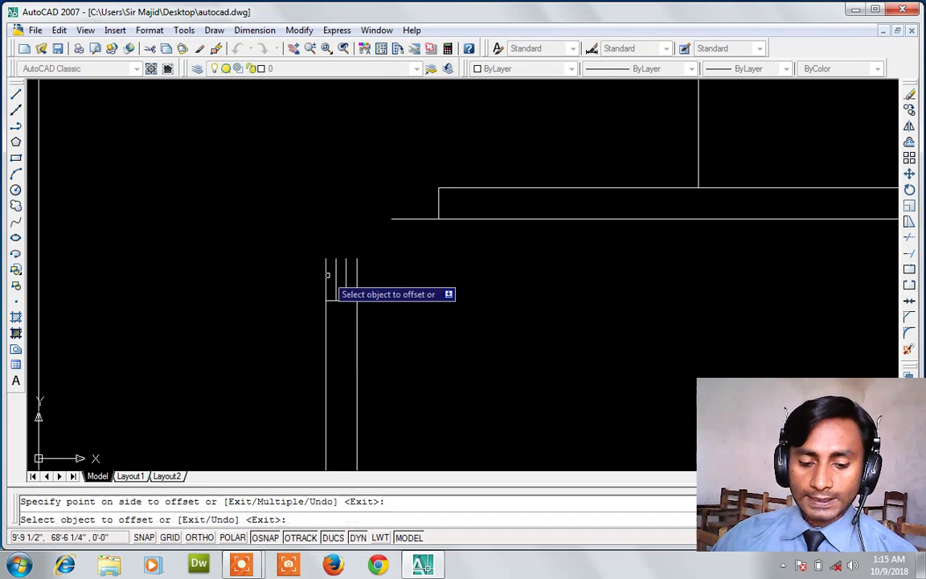
- Stack parallel copies of the short horizontal line above it, four lines in total
{"action": "left_click", "coordinate": [429, 217]}
{"action": "left_click", "coordinate": [430, 184]}
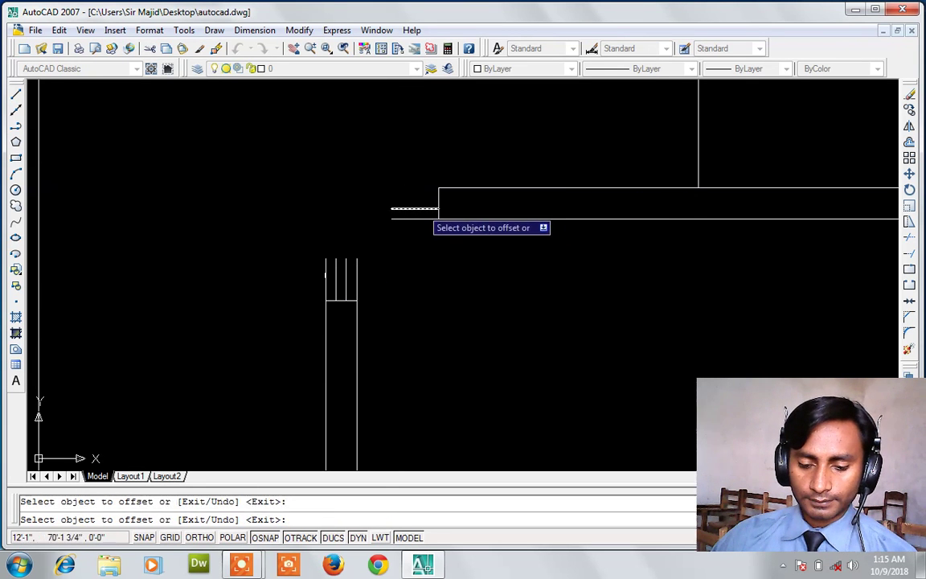
{"action": "left_click", "coordinate": [428, 209]}
{"action": "left_click", "coordinate": [431, 184]}
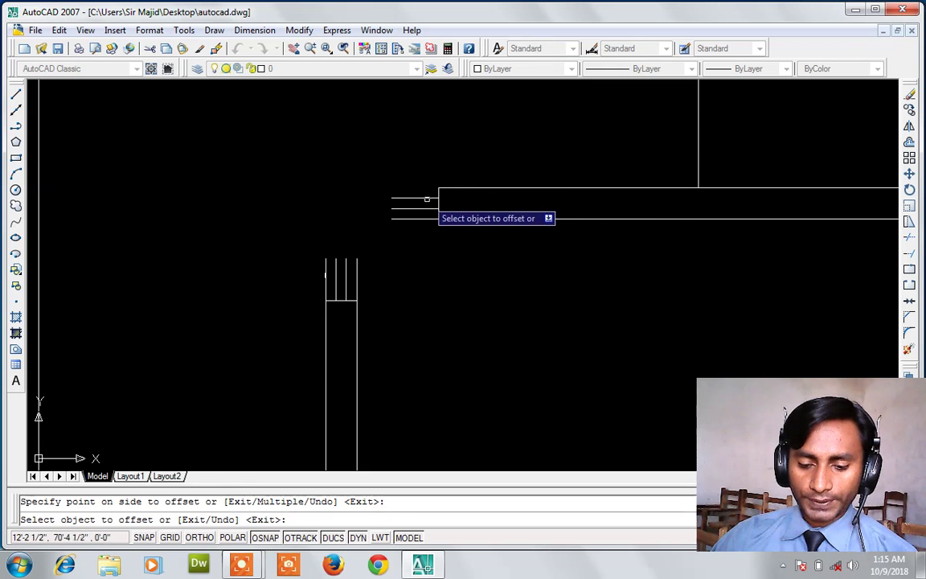
{"action": "left_click", "coordinate": [426, 197]}
{"action": "left_click", "coordinate": [428, 190]}
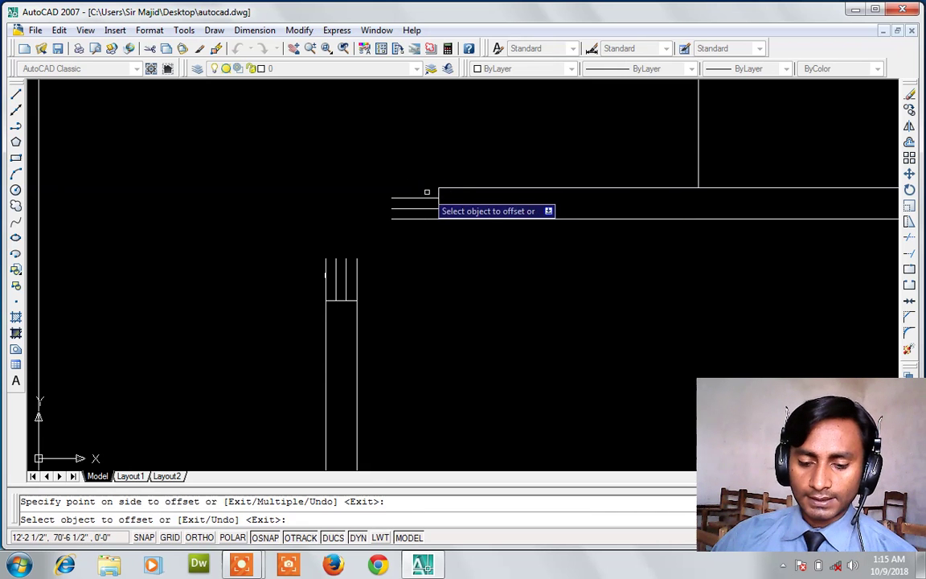
{"action": "left_click", "coordinate": [433, 197]}
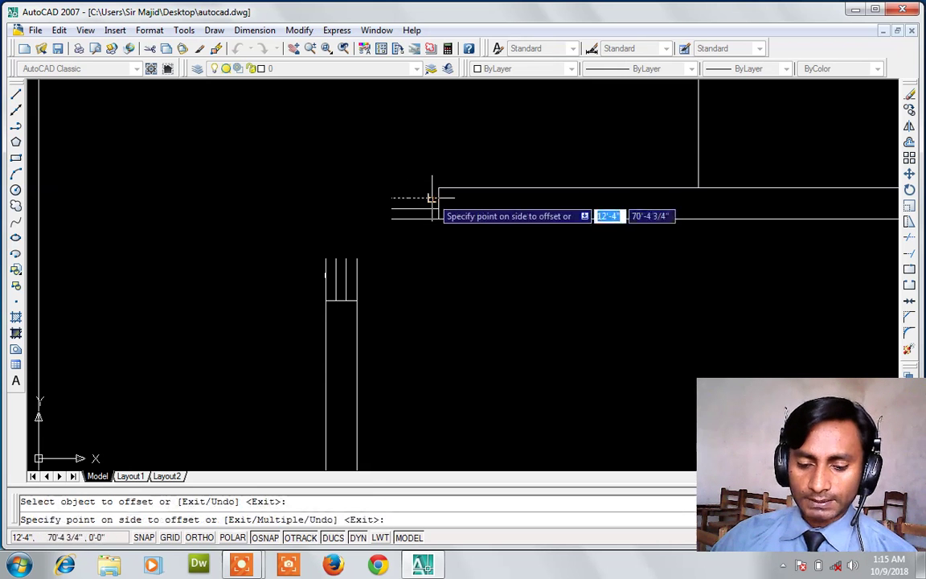
{"action": "left_click", "coordinate": [430, 171]}
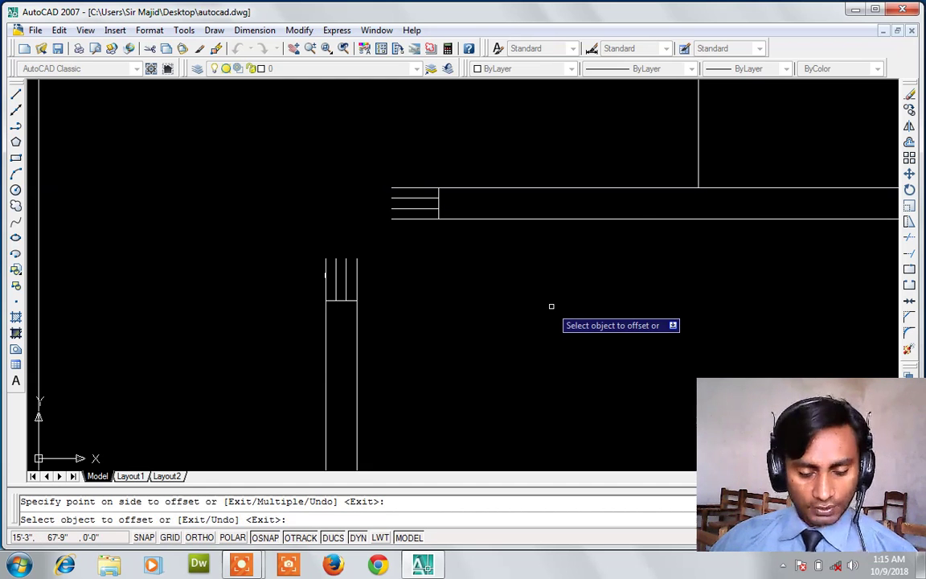
{"action": "key", "text": "Escape"}
{"action": "type", "text": "f"}
{"action": "key", "text": "Return"}
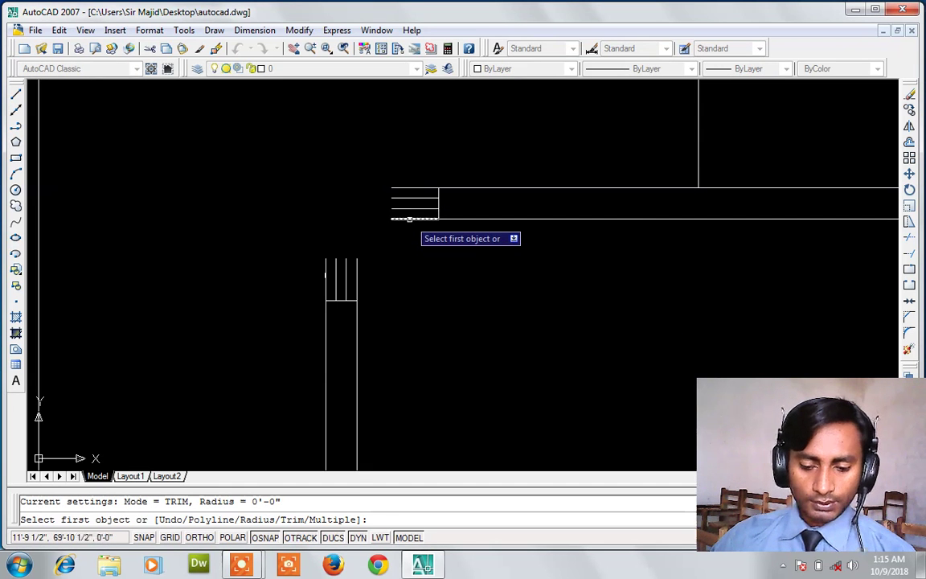
- Join the lowest and second short lines to their vertical lines with zero-radius fillets
{"action": "left_click", "coordinate": [409, 218]}
{"action": "left_click", "coordinate": [358, 264]}
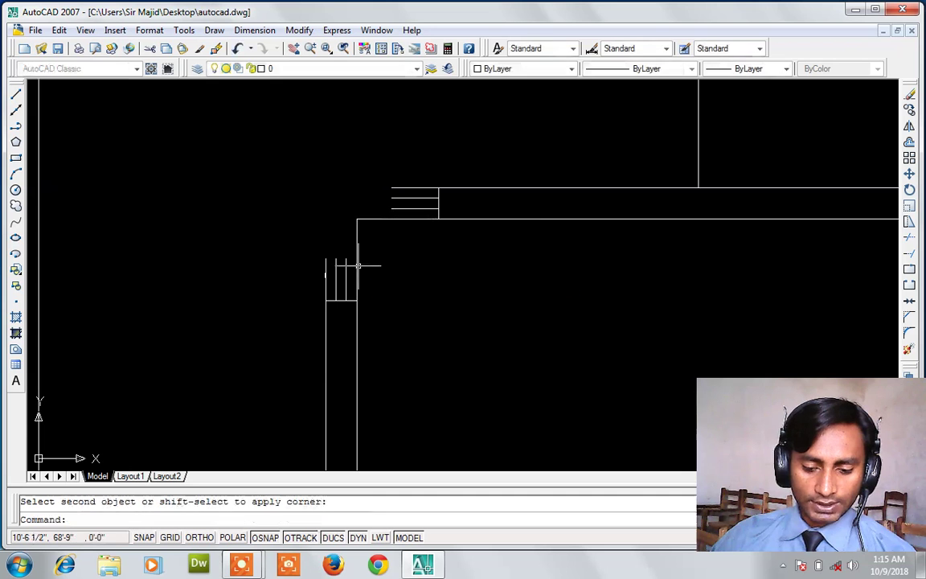
{"action": "key", "text": "Return"}
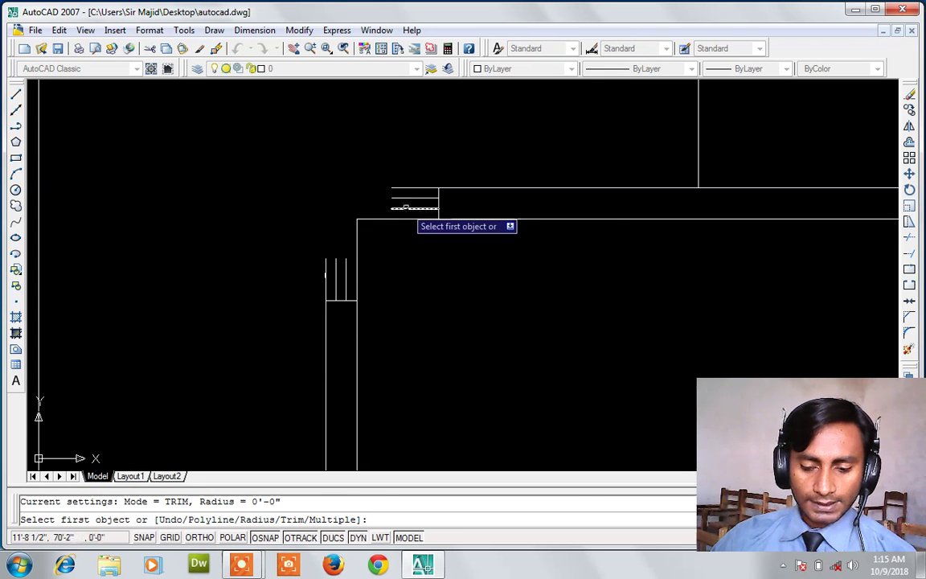
{"action": "left_click", "coordinate": [403, 209]}
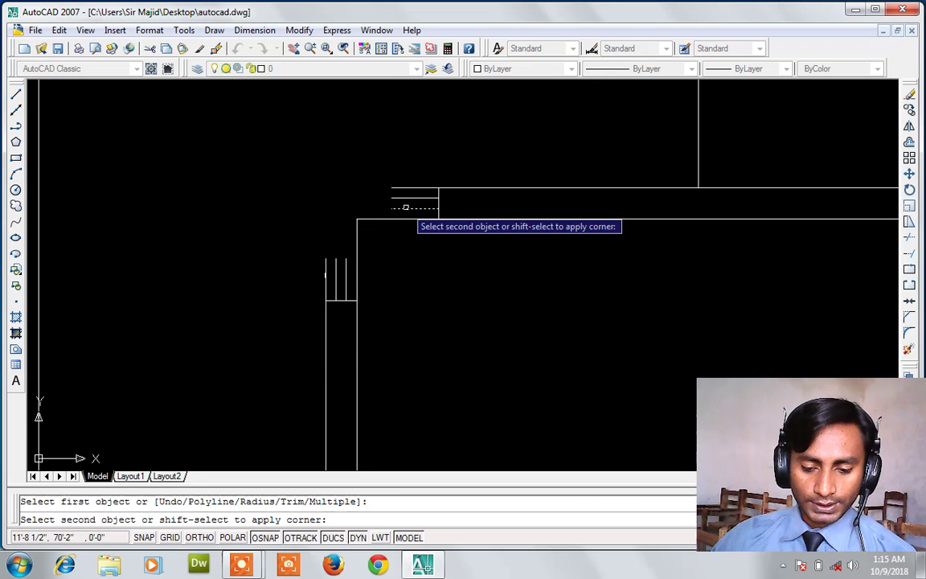
{"action": "left_click", "coordinate": [347, 263]}
{"action": "key", "text": "Return"}
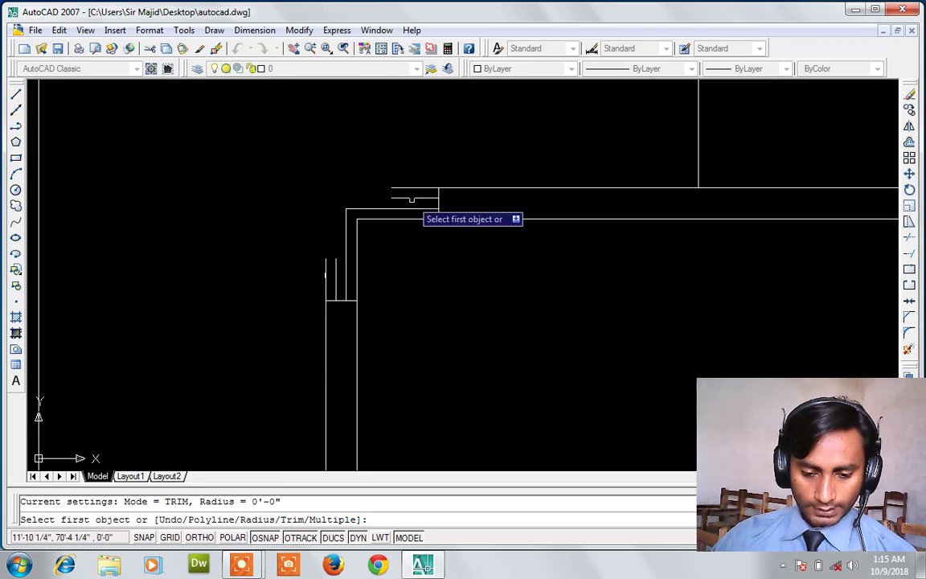
- Join the third and top short lines to the outer vertical lines, completing the nested corners
{"action": "left_click", "coordinate": [411, 197]}
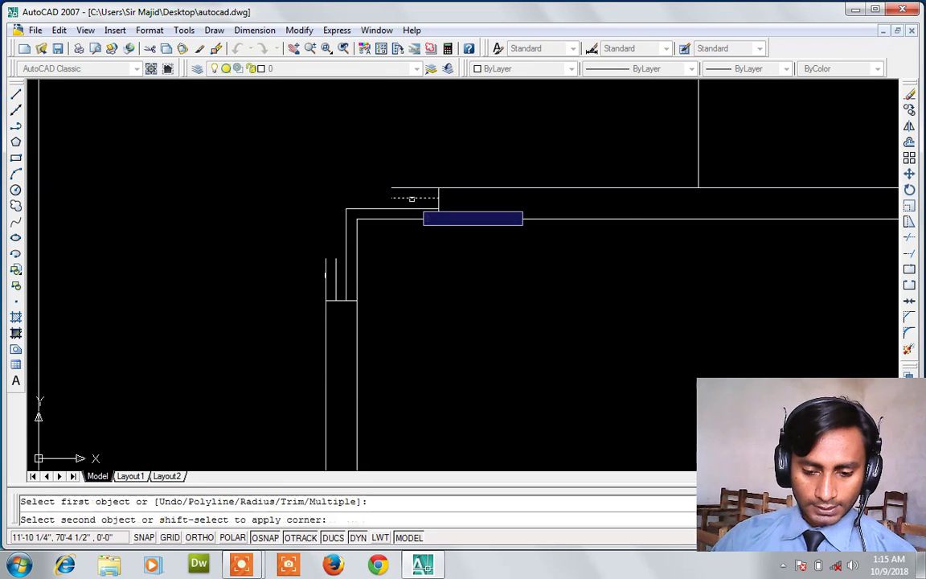
{"action": "left_click", "coordinate": [336, 266]}
{"action": "key", "text": "Return"}
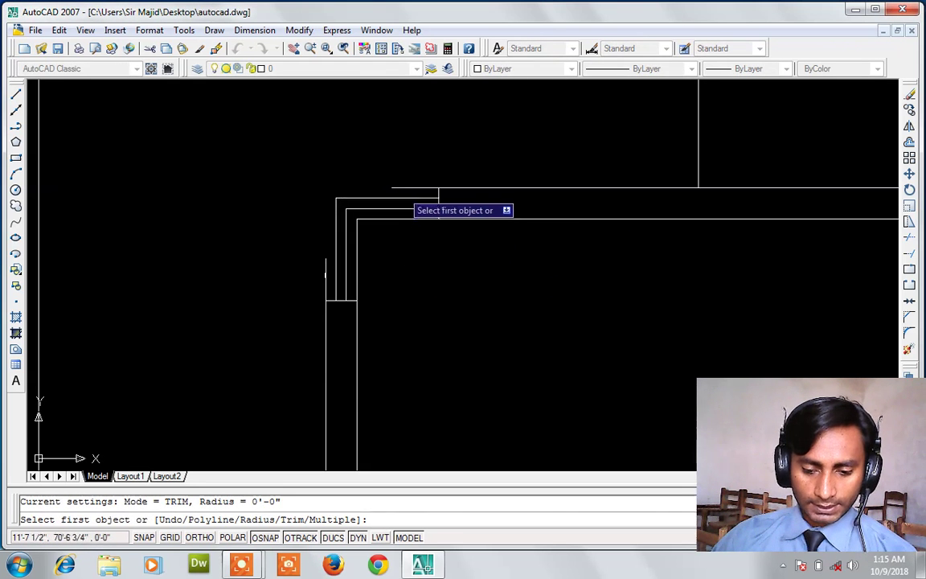
{"action": "left_click", "coordinate": [406, 187]}
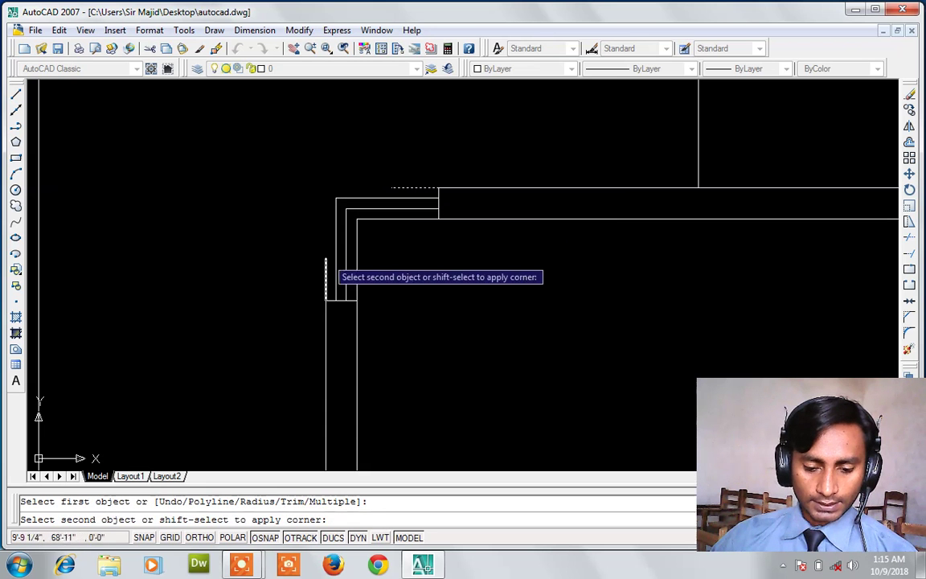
{"action": "left_click", "coordinate": [326, 266]}
{"action": "scroll", "coordinate": [426, 284], "scroll_direction": "up", "scroll_amount": 1}
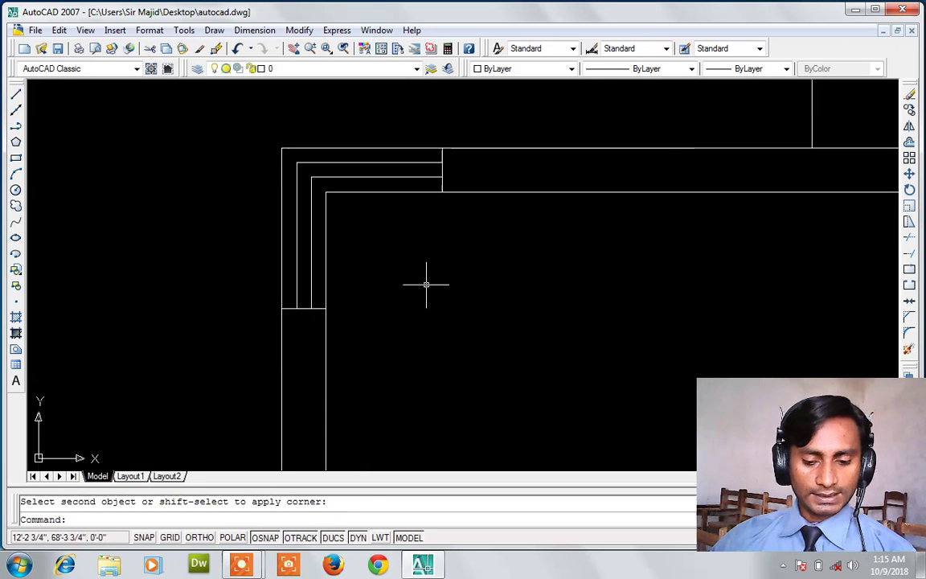
{"action": "scroll", "coordinate": [426, 284], "scroll_direction": "down", "scroll_amount": 3}
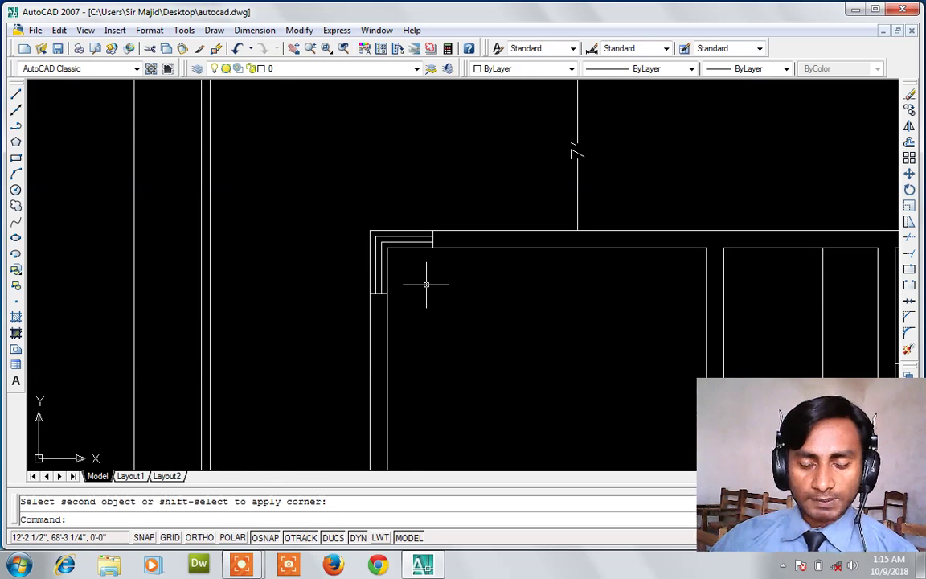
{"action": "scroll", "coordinate": [426, 284], "scroll_direction": "down", "scroll_amount": 3}
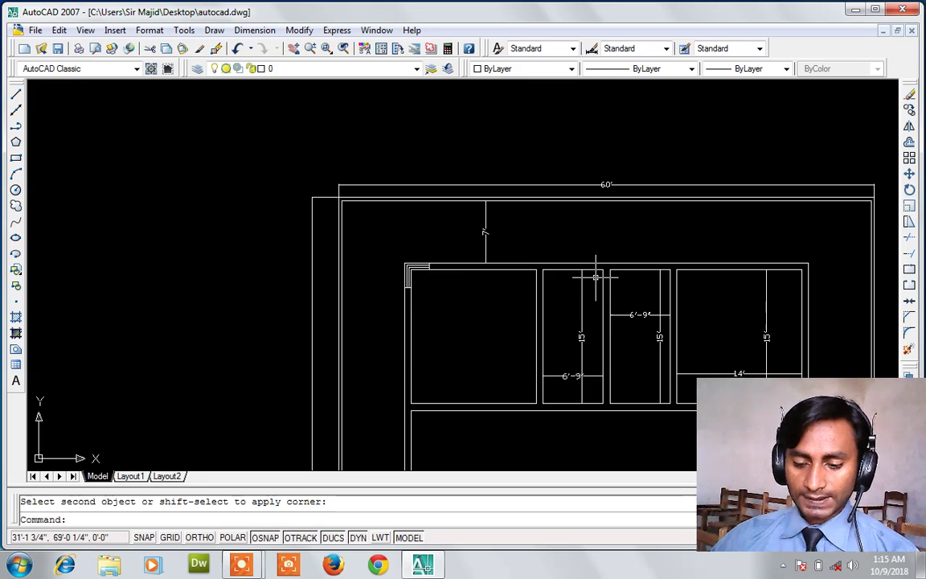
- Erase the 15' and 6'-9" dimension lines of the second room
{"action": "scroll", "coordinate": [595, 278], "scroll_direction": "up", "scroll_amount": 2}
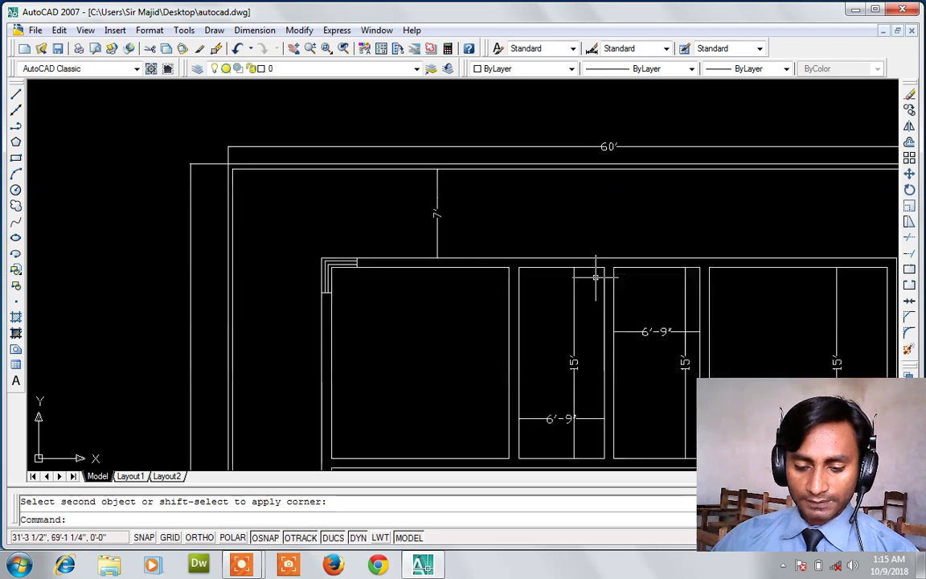
{"action": "left_click", "coordinate": [590, 398]}
{"action": "left_click", "coordinate": [556, 424]}
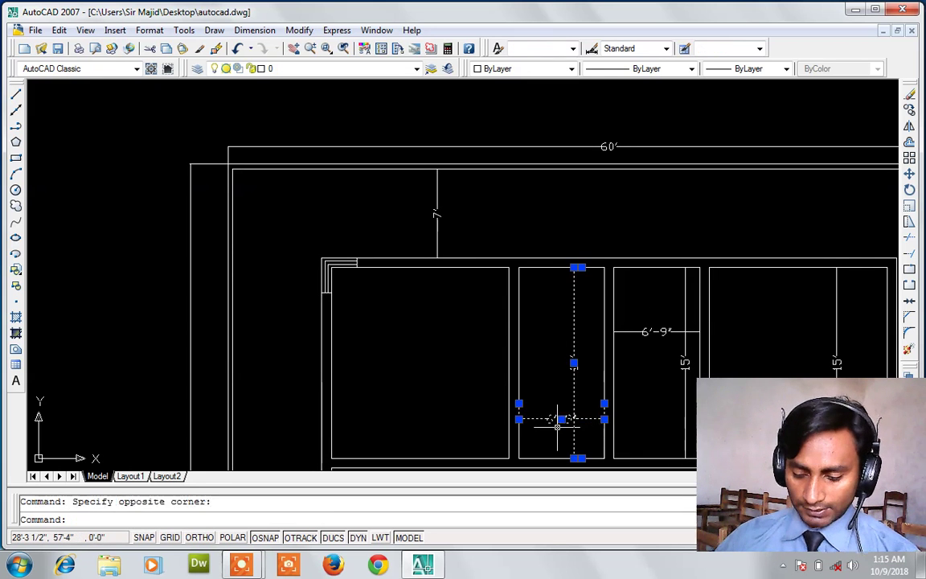
{"action": "key", "text": "Delete"}
- Draw a short vertical line on the second room's top wall
{"action": "type", "text": "l"}
{"action": "key", "text": "Return"}
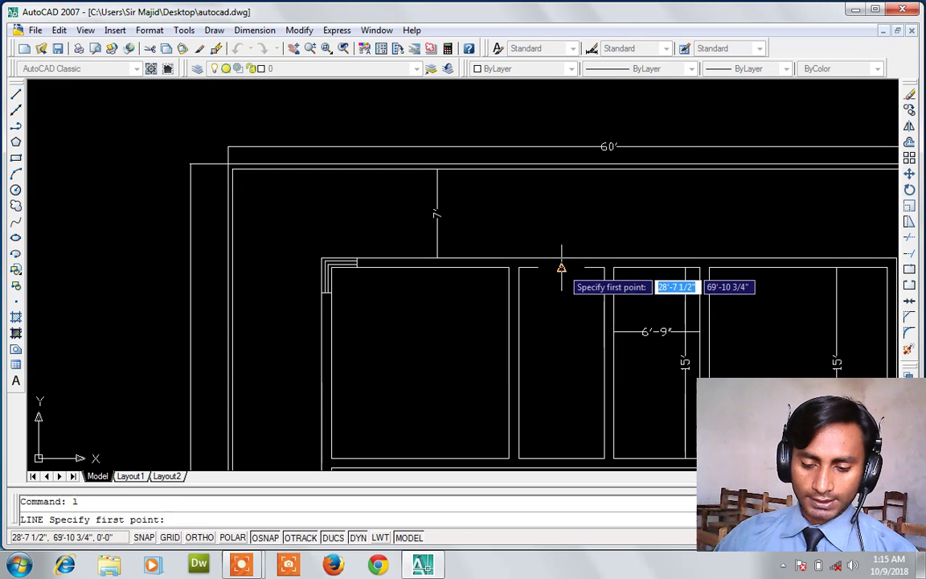
{"action": "left_click", "coordinate": [561, 267]}
{"action": "left_click", "coordinate": [561, 260]}
{"action": "key", "text": "Return"}
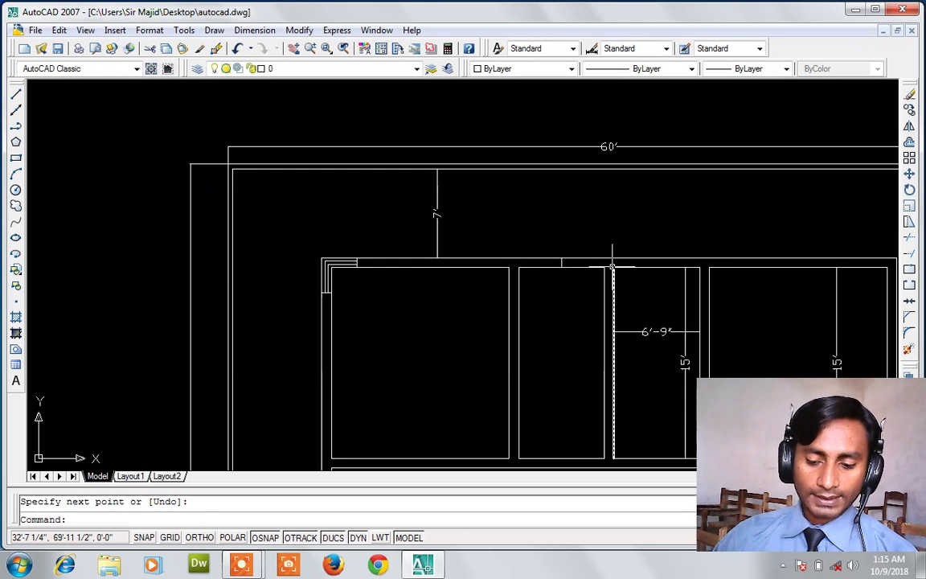
- Erase that short vertical line and start LINE again
{"action": "scroll", "coordinate": [566, 296], "scroll_direction": "up", "scroll_amount": 3}
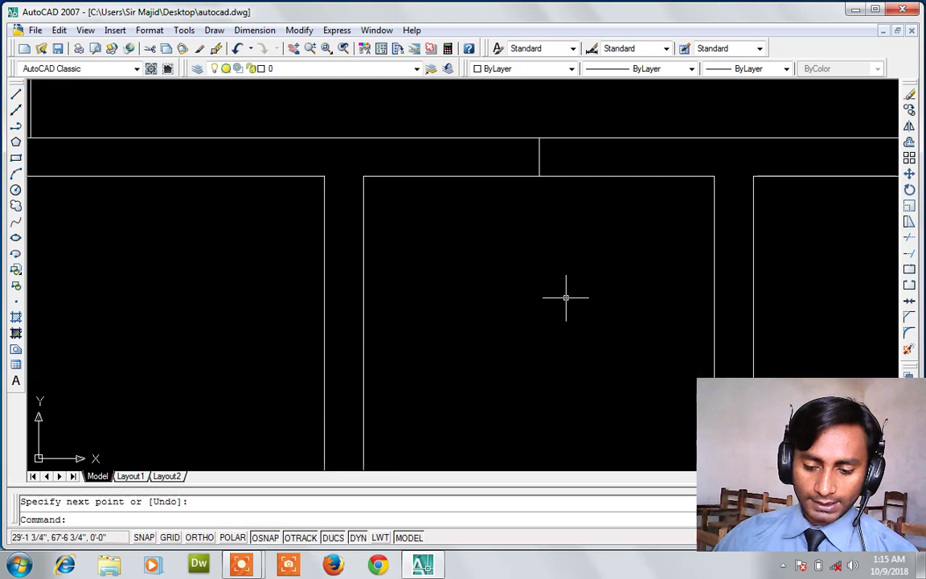
{"action": "scroll", "coordinate": [566, 297], "scroll_direction": "up", "scroll_amount": 2}
{"action": "scroll", "coordinate": [568, 269], "scroll_direction": "down", "scroll_amount": 3}
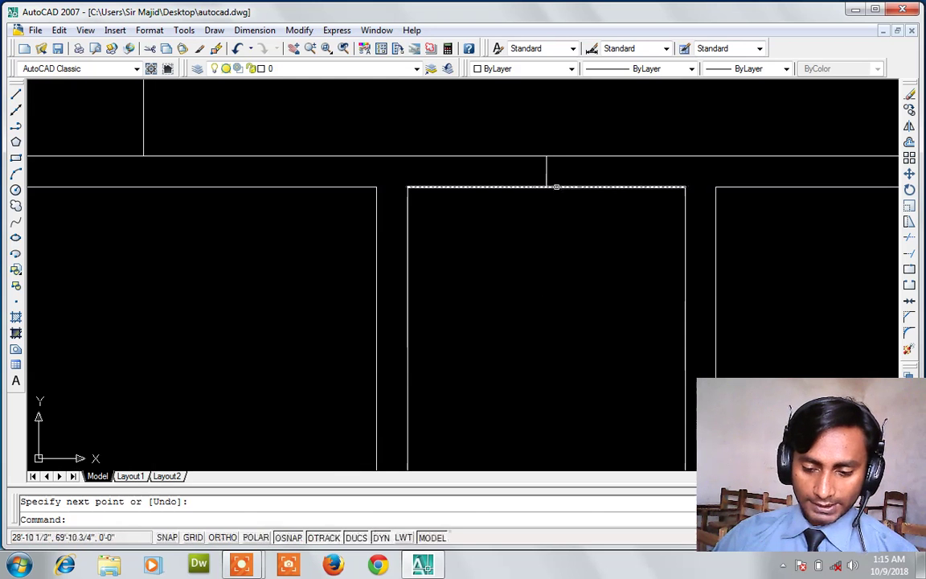
{"action": "left_click", "coordinate": [547, 174]}
{"action": "key", "text": "Delete"}
{"action": "type", "text": "l"}
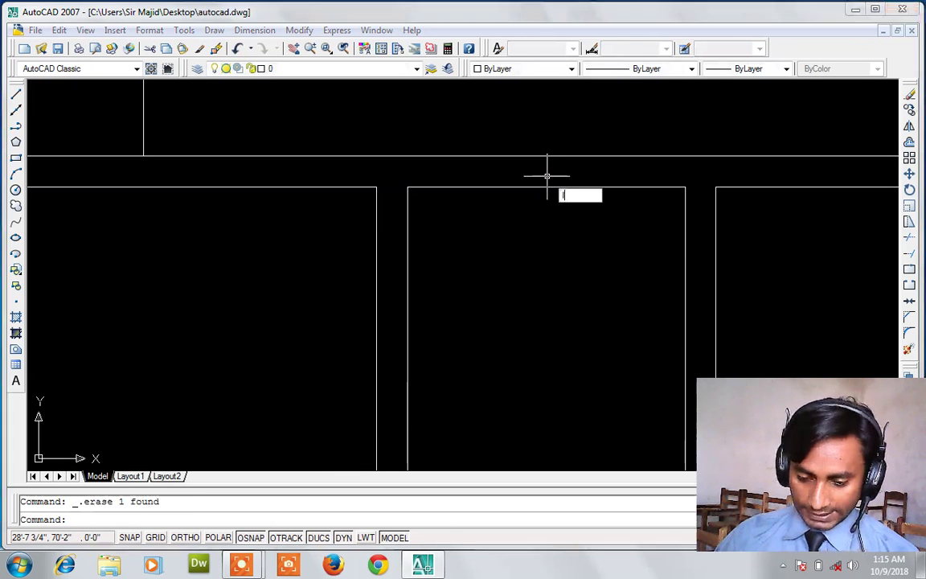
{"action": "key", "text": "Return"}
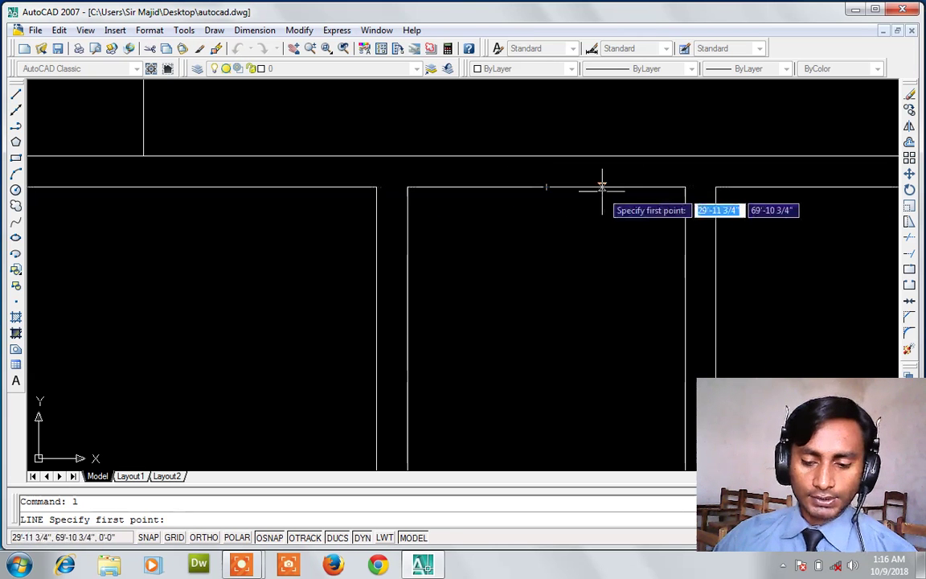
- Draw a vertical line across the top wall at its midpoint
{"action": "left_click", "coordinate": [547, 186]}
{"action": "left_click", "coordinate": [547, 156]}
{"action": "key", "text": "Return"}
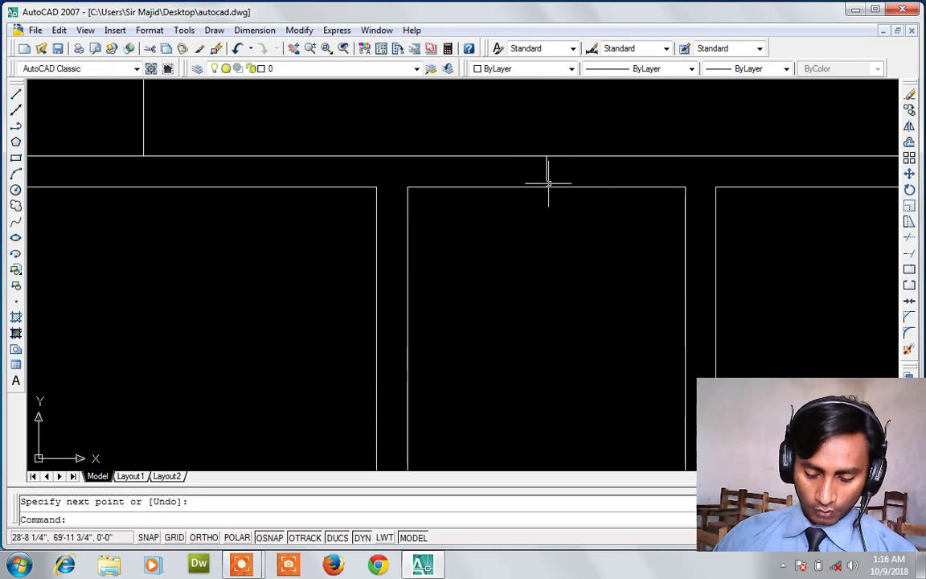
{"action": "type", "text": "l"}
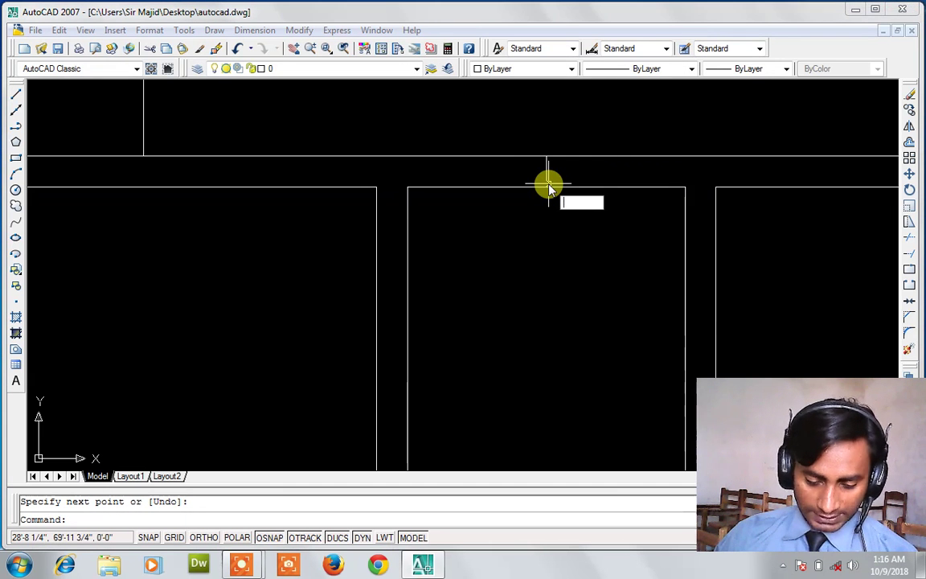
{"action": "key", "text": "Escape"}
- Offset the line 1 to each side, then erase the original to leave two jamb lines
{"action": "type", "text": "o"}
{"action": "key", "text": "Return"}
{"action": "type", "text": "1"}
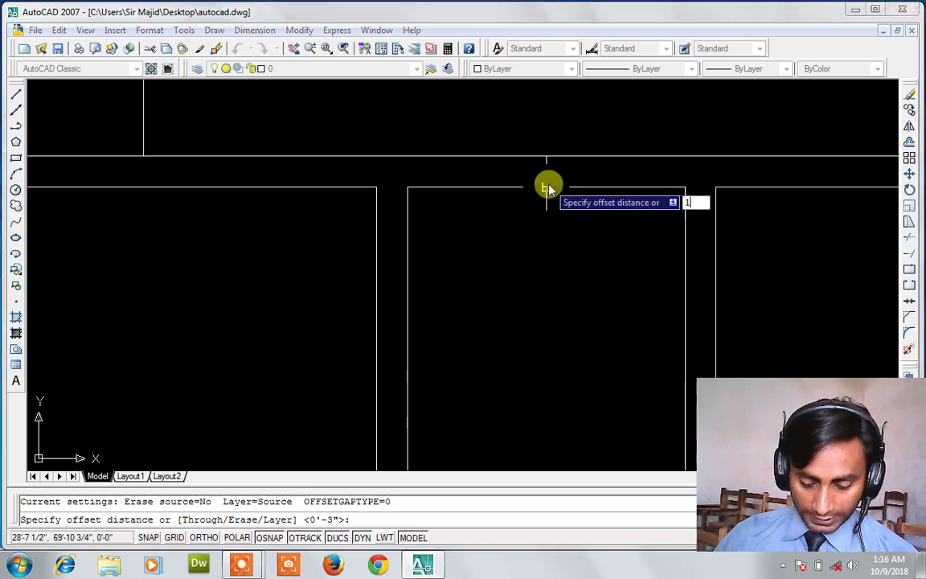
{"action": "key", "text": "Return"}
{"action": "left_click", "coordinate": [546, 173]}
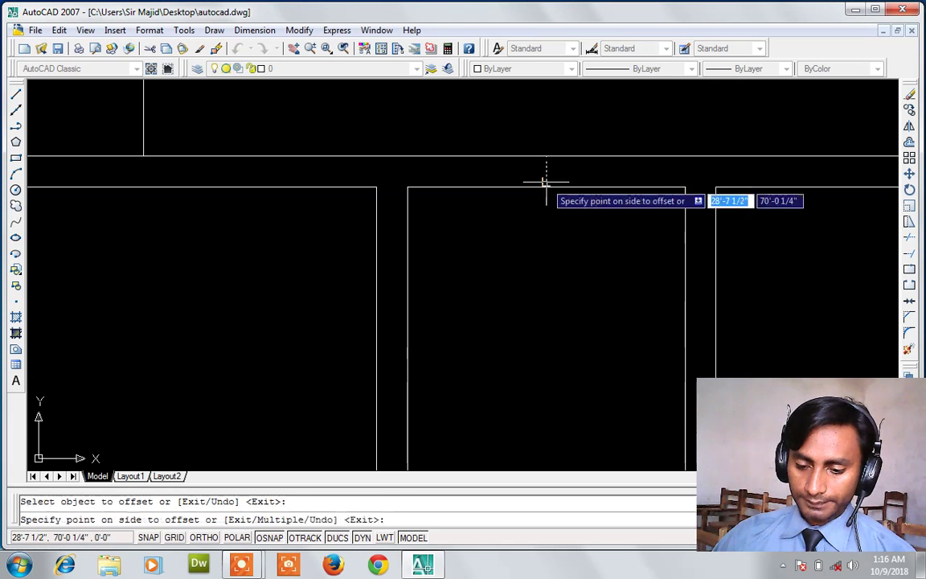
{"action": "left_click", "coordinate": [577, 175]}
{"action": "left_click", "coordinate": [545, 170]}
{"action": "left_click", "coordinate": [543, 171]}
{"action": "left_click", "coordinate": [515, 180]}
{"action": "key", "text": "Escape"}
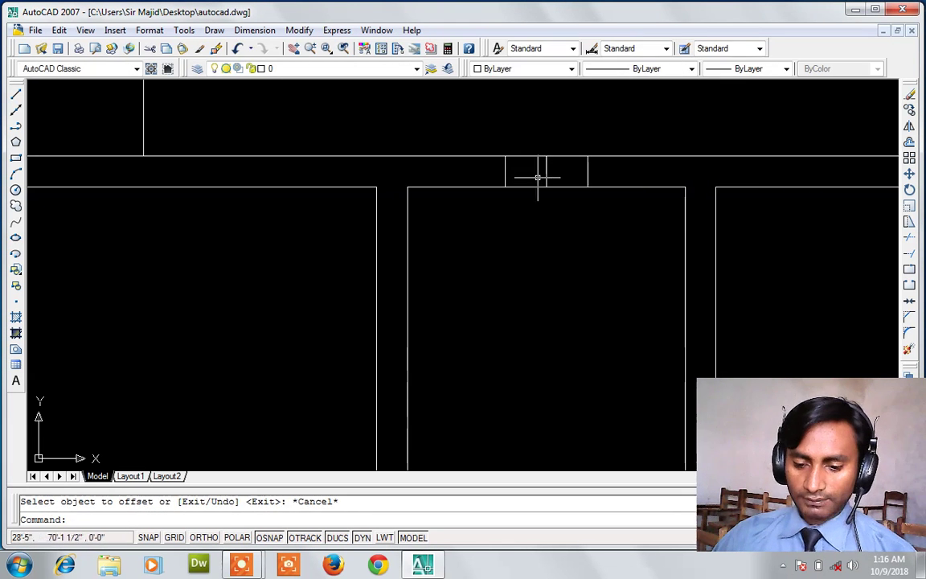
{"action": "left_click", "coordinate": [546, 178]}
{"action": "key", "text": "Delete"}
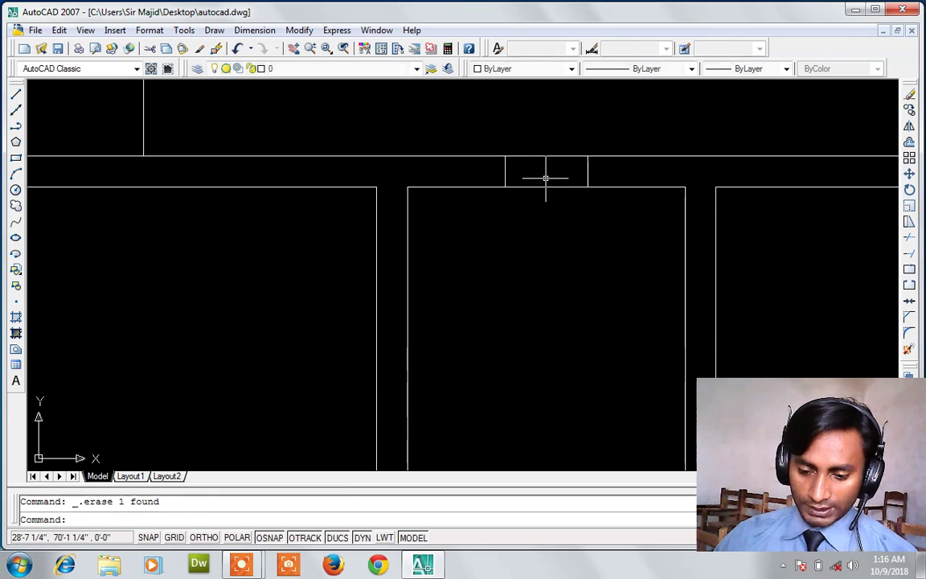
- Trim the wall lines between the two jambs to open the top wall
{"action": "type", "text": "tr"}
{"action": "key", "text": "Return"}
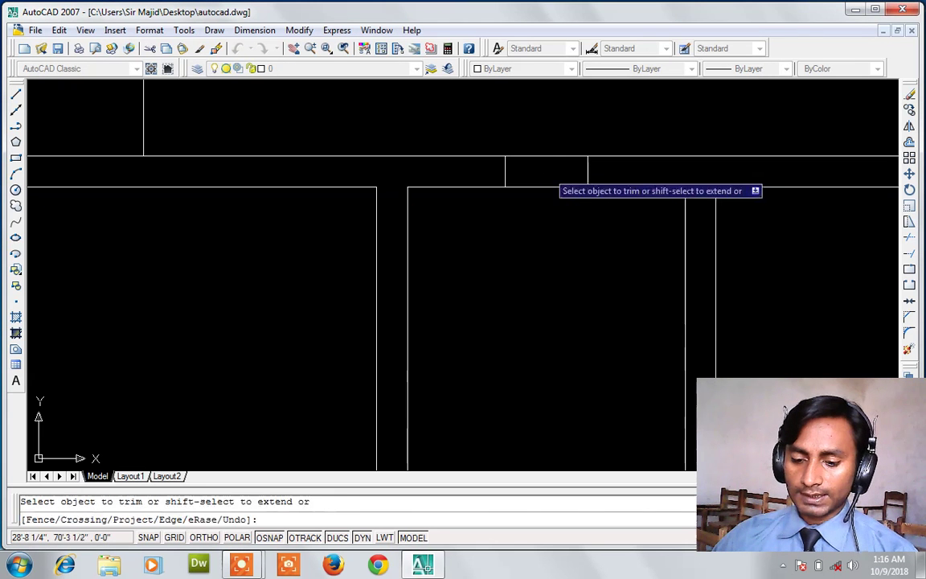
{"action": "left_click", "coordinate": [554, 152]}
{"action": "left_click", "coordinate": [548, 204]}
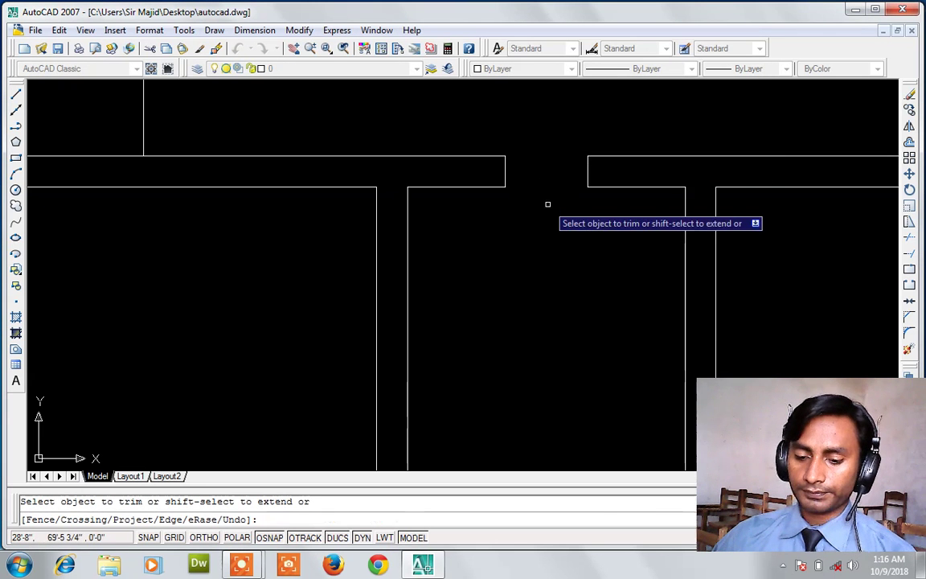
{"action": "key", "text": "Escape"}
{"action": "type", "text": "l"}
{"action": "key", "text": "Return"}
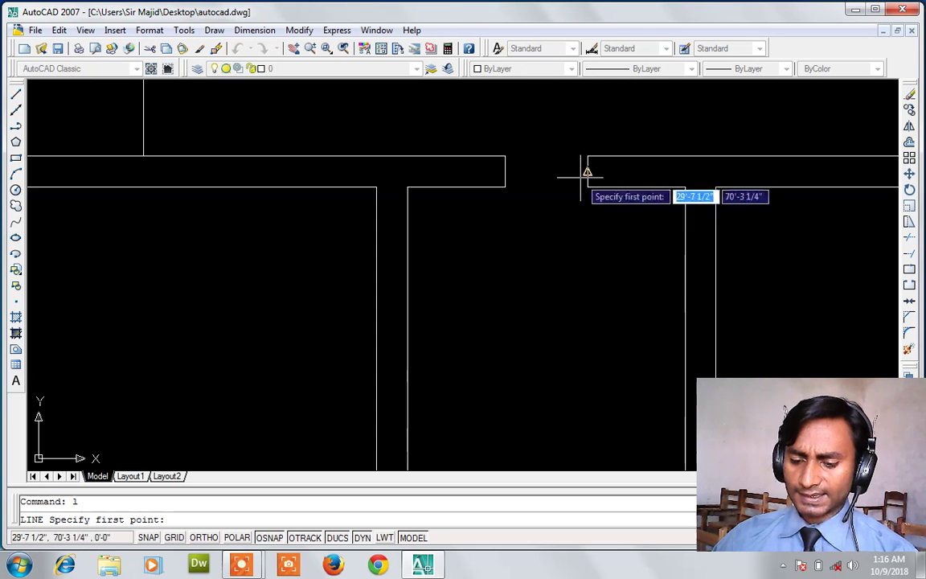
- Draw a horizontal line across the opening in the second room's top wall
{"action": "left_click", "coordinate": [588, 187]}
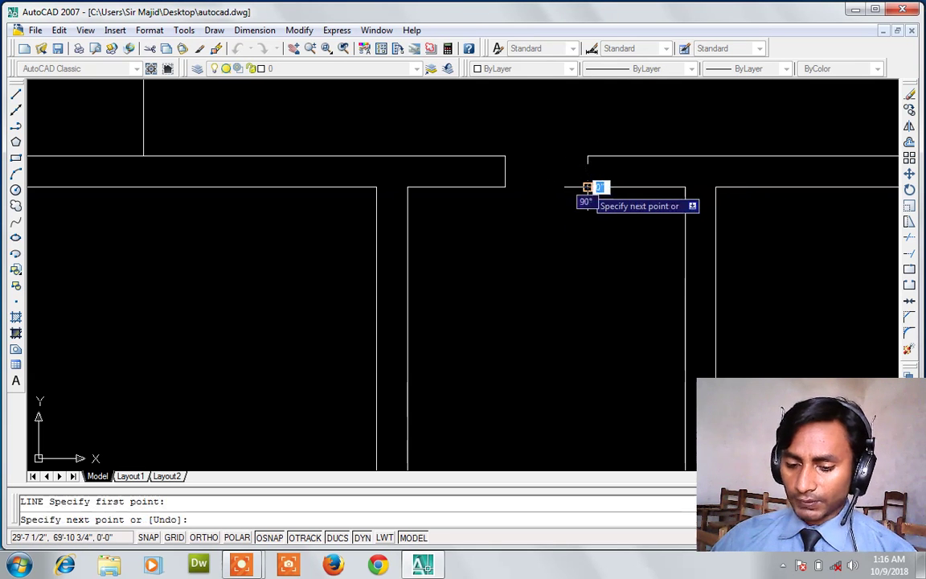
{"action": "left_click", "coordinate": [506, 187]}
{"action": "key", "text": "Escape"}
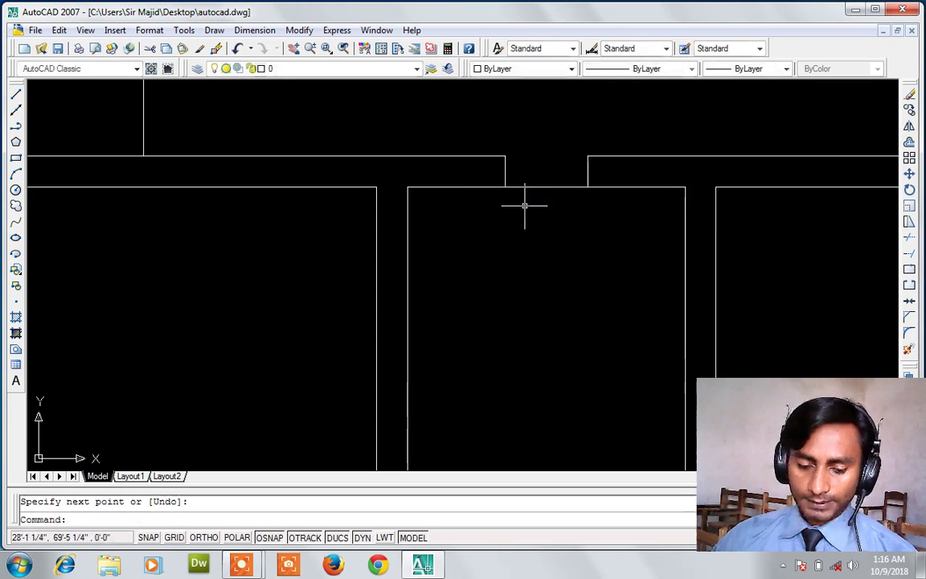
- Offset that line upward three times at 3-inch spacing to fill the opening
{"action": "type", "text": "o"}
{"action": "key", "text": "Return"}
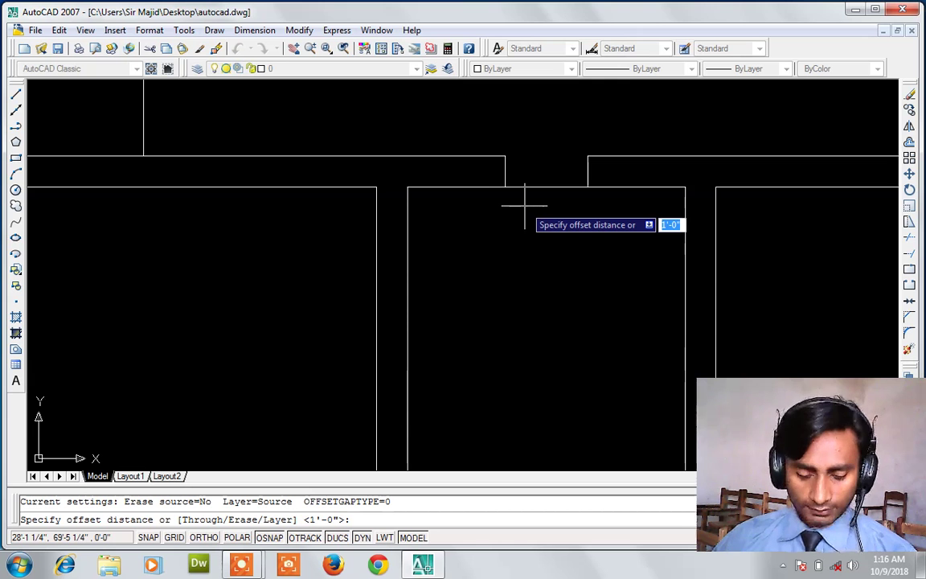
{"action": "type", "text": "3"}
{"action": "key", "text": "Return"}
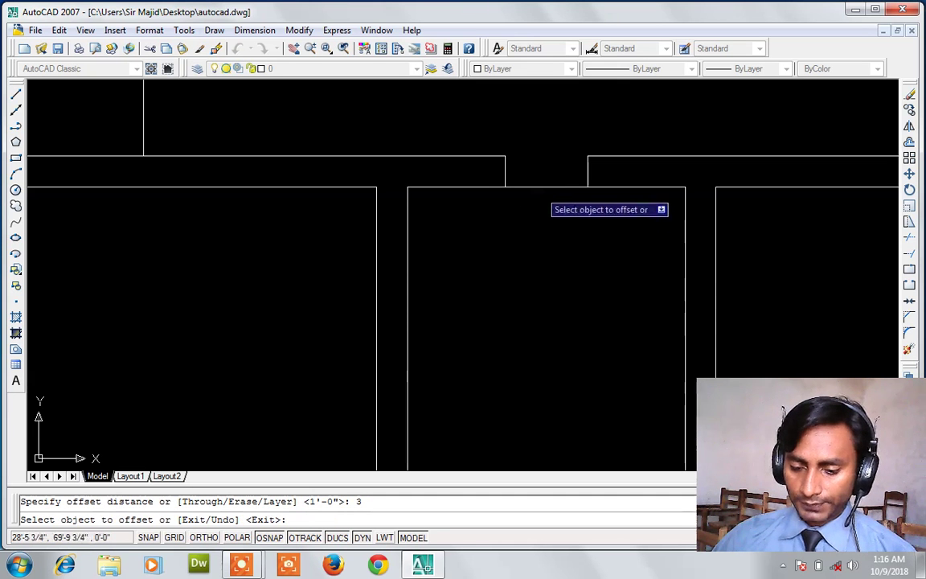
{"action": "left_click", "coordinate": [541, 187]}
{"action": "left_click", "coordinate": [550, 161]}
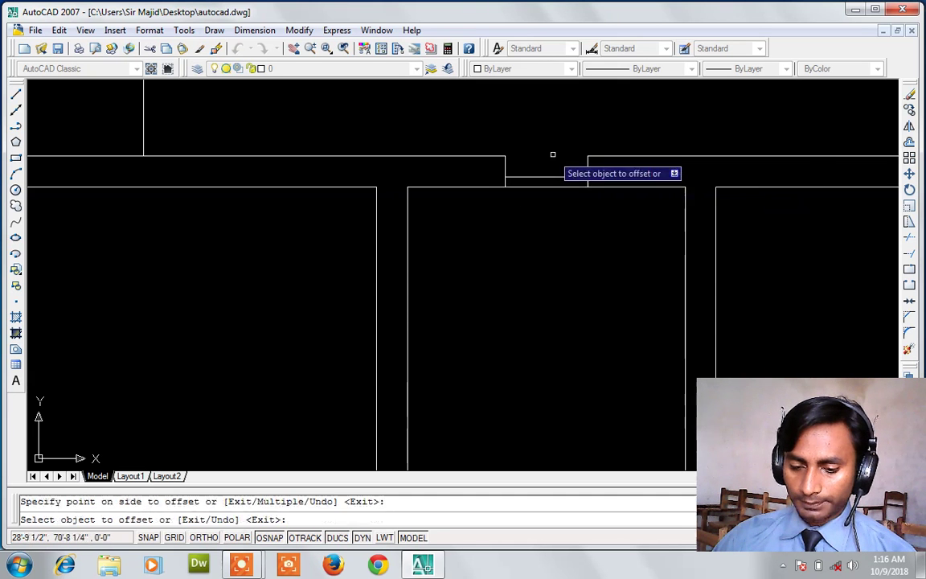
{"action": "left_click", "coordinate": [550, 177]}
{"action": "left_click", "coordinate": [554, 142]}
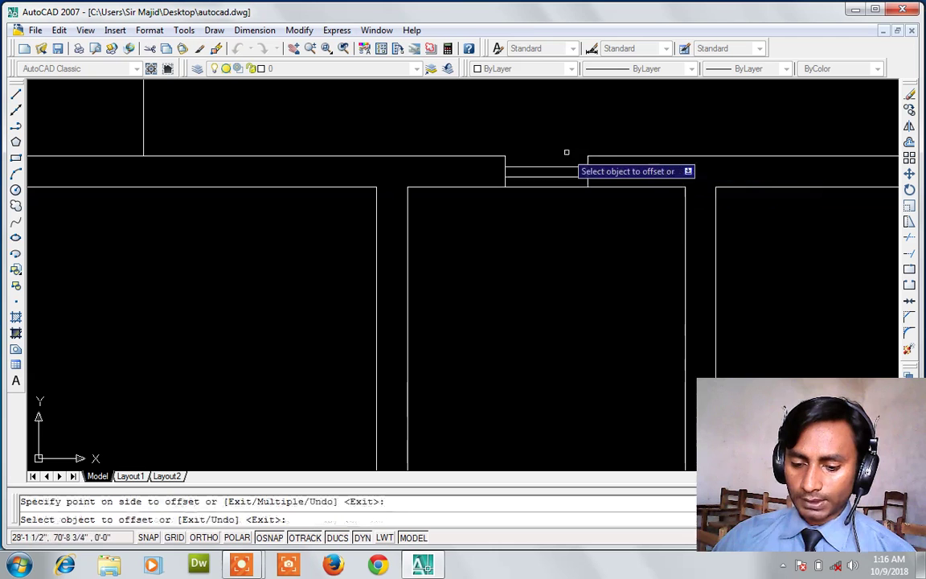
{"action": "left_click", "coordinate": [566, 167]}
{"action": "left_click", "coordinate": [568, 150]}
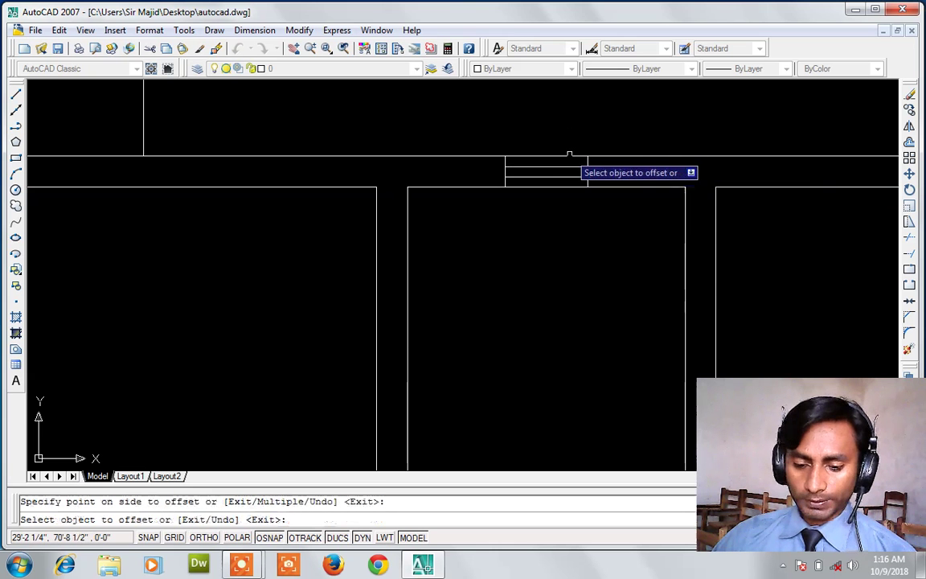
{"action": "scroll", "coordinate": [574, 212], "scroll_direction": "down", "scroll_amount": 2}
{"action": "scroll", "coordinate": [579, 221], "scroll_direction": "down", "scroll_amount": 3}
{"action": "key", "text": "Escape"}
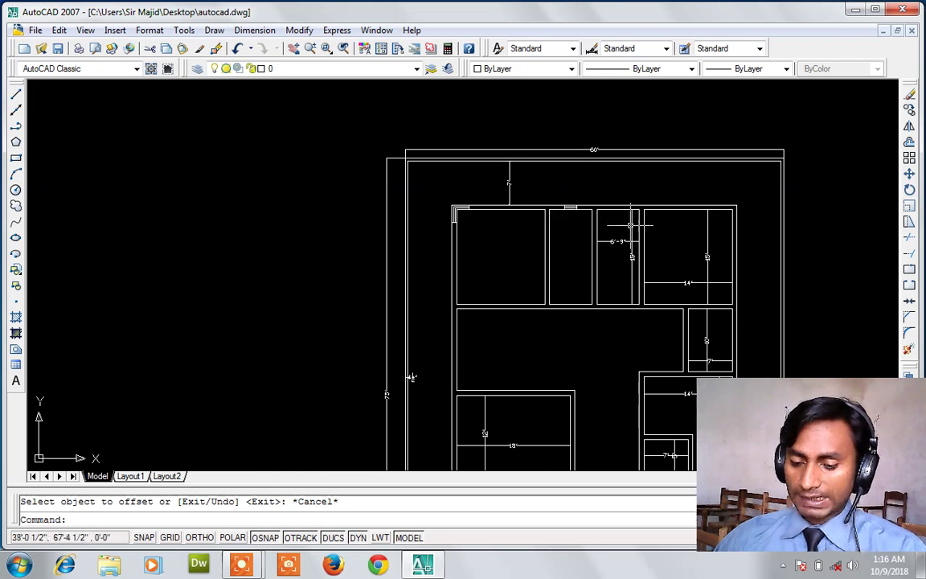
- Draw a marker line across the 6'-9" room's top wall thickness
{"action": "scroll", "coordinate": [634, 225], "scroll_direction": "up", "scroll_amount": 3}
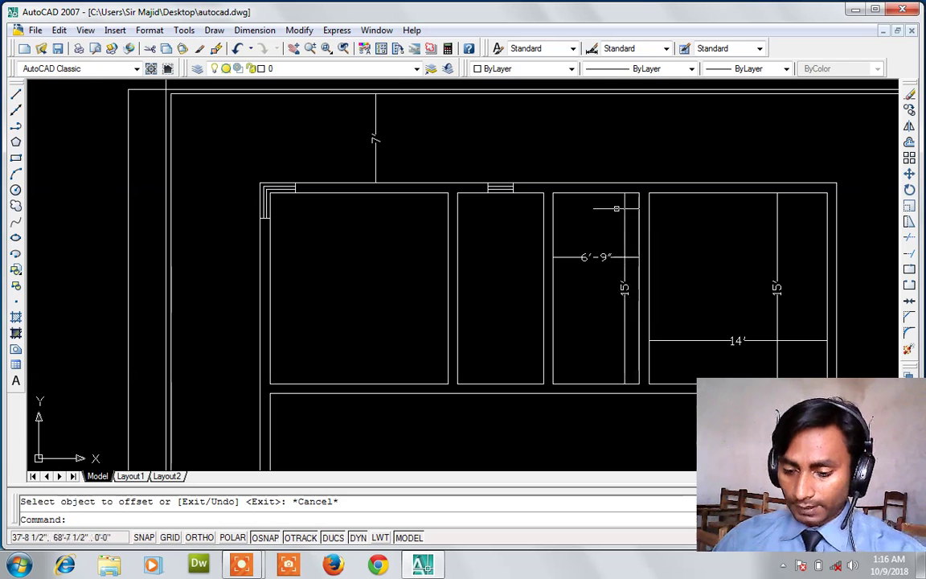
{"action": "type", "text": "l"}
{"action": "key", "text": "Return"}
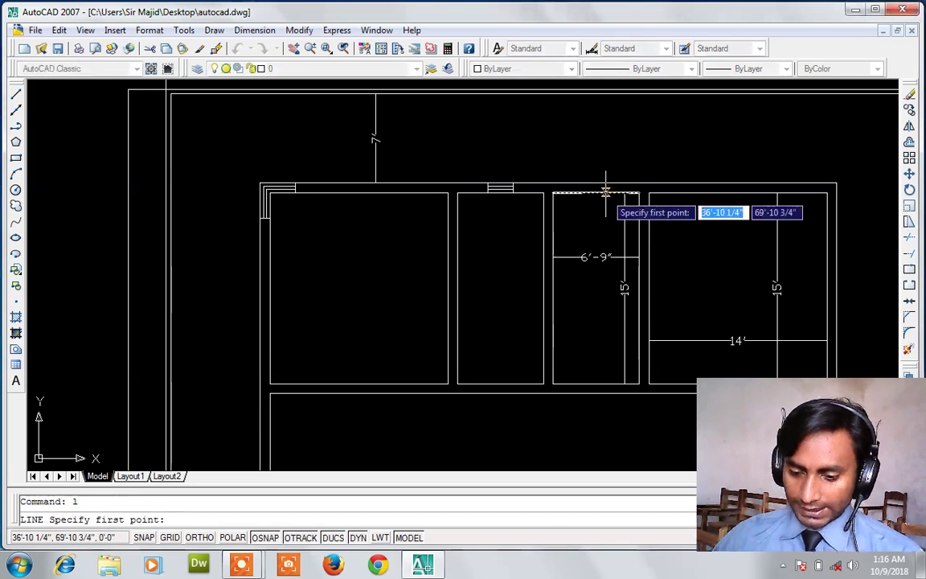
{"action": "left_click", "coordinate": [595, 193]}
{"action": "left_click", "coordinate": [595, 182]}
{"action": "key", "text": "Return"}
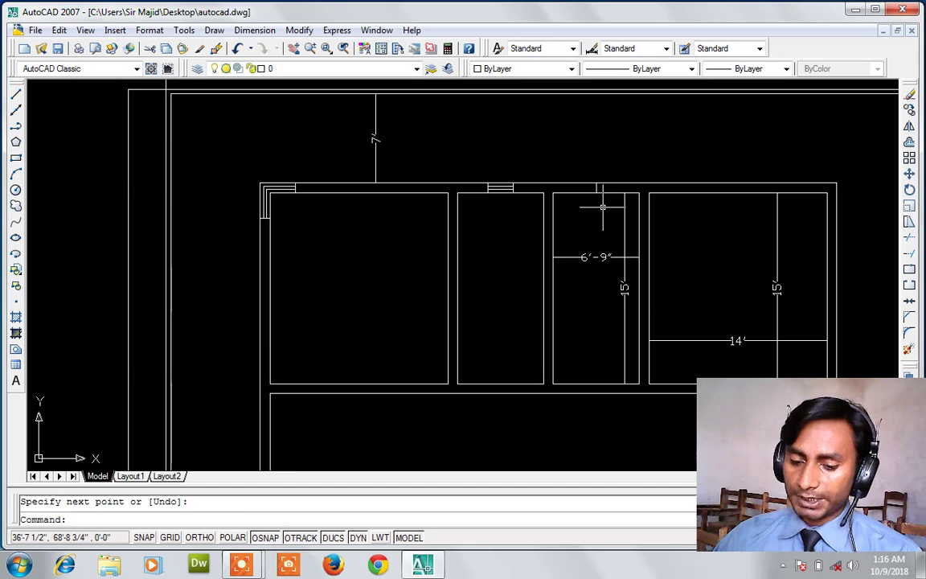
- Offset the marker line 1 foot to the right and 1 foot to the left
{"action": "scroll", "coordinate": [603, 208], "scroll_direction": "up", "scroll_amount": 5}
{"action": "type", "text": "o"}
{"action": "key", "text": "Return"}
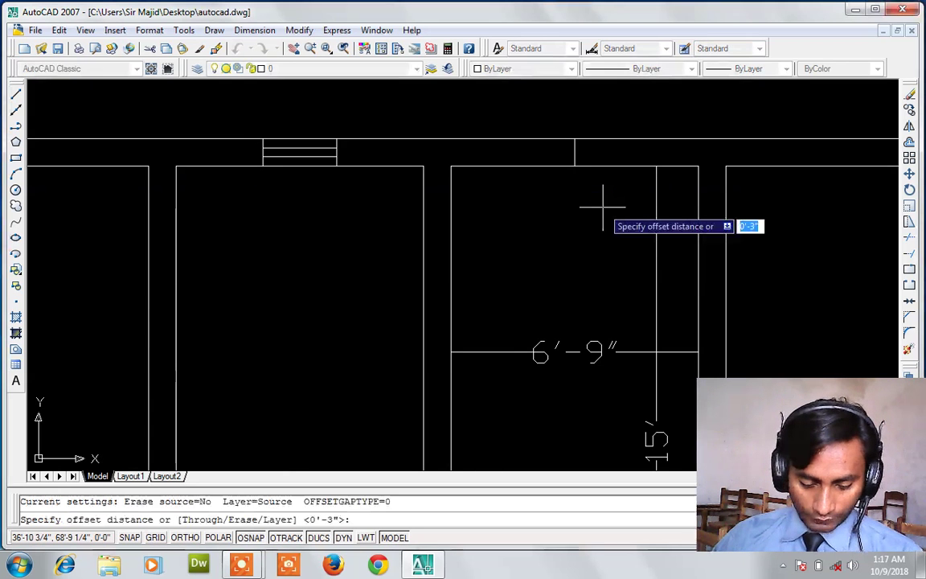
{"action": "type", "text": "1"}
{"action": "key", "text": "Return"}
{"action": "scroll", "coordinate": [603, 209], "scroll_direction": "up", "scroll_amount": 4}
{"action": "scroll", "coordinate": [602, 229], "scroll_direction": "up", "scroll_amount": 2}
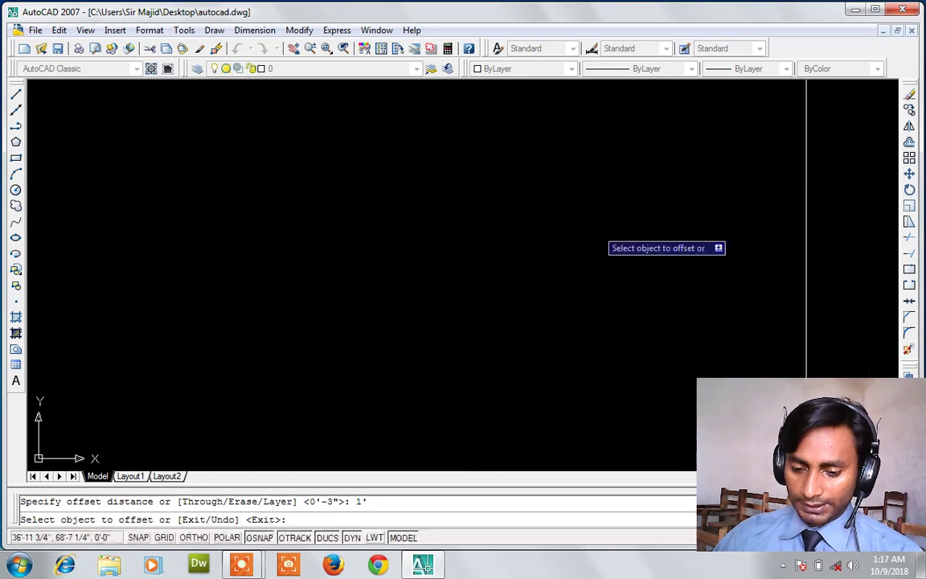
{"action": "scroll", "coordinate": [602, 234], "scroll_direction": "down", "scroll_amount": 4}
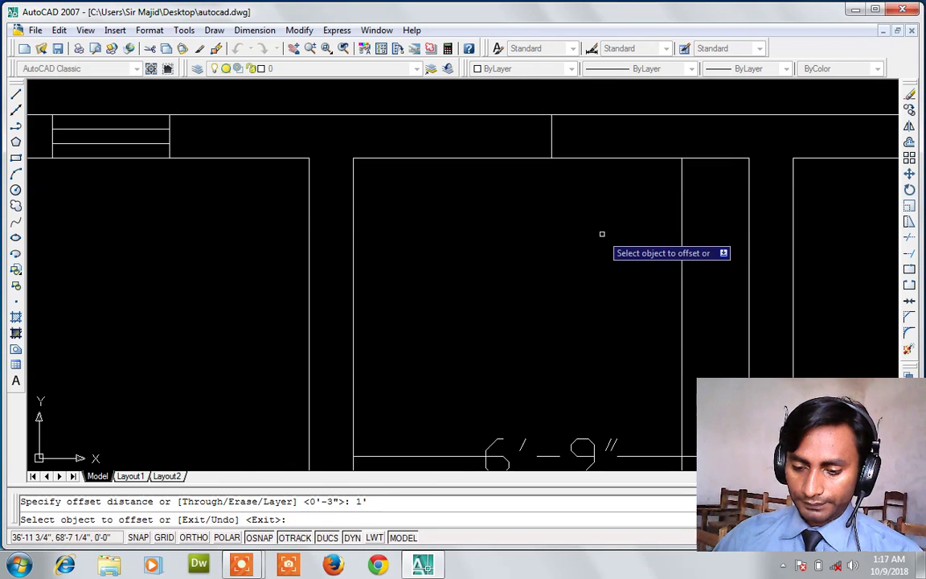
{"action": "left_click", "coordinate": [552, 143]}
{"action": "left_click", "coordinate": [590, 141]}
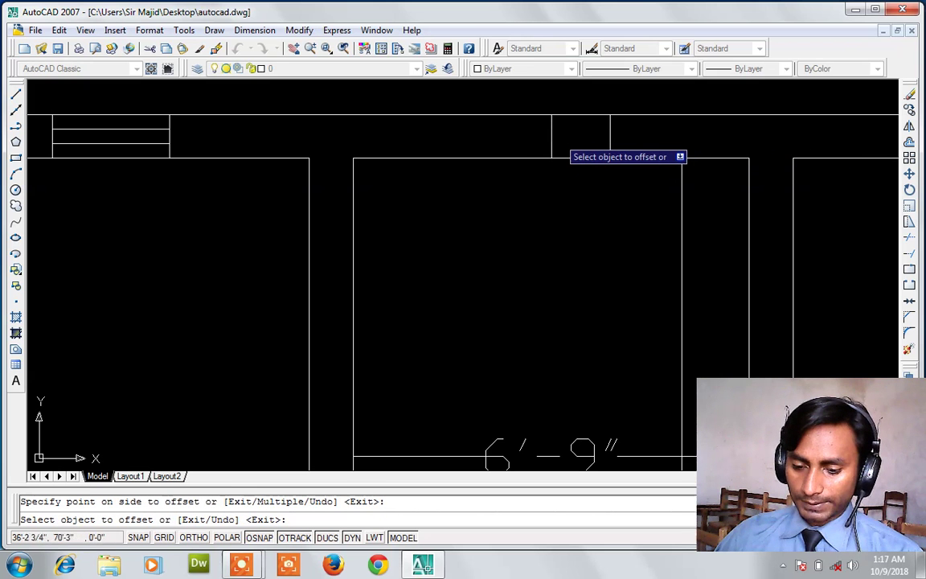
{"action": "left_click", "coordinate": [552, 141]}
{"action": "left_click", "coordinate": [499, 150]}
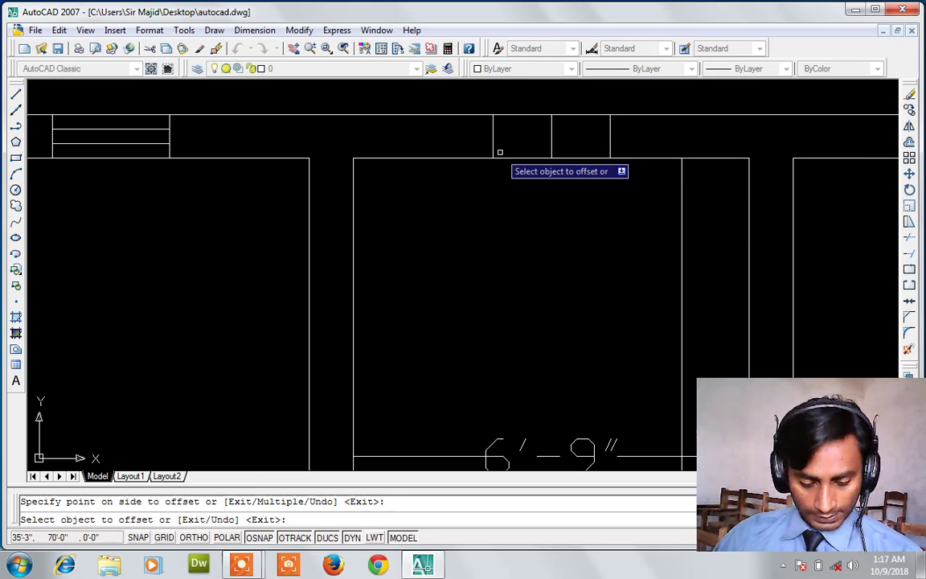
{"action": "key", "text": "Escape"}
- Trim the wall lines between the offsets and erase the middle marker line
{"action": "type", "text": "tr"}
{"action": "key", "text": "Return"}
{"action": "key", "text": "Return"}
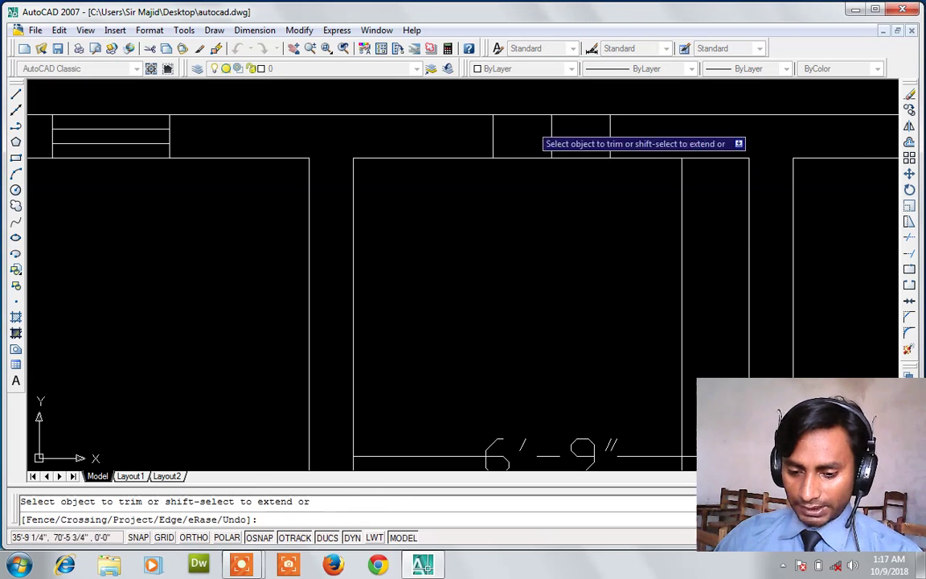
{"action": "left_click", "coordinate": [541, 107]}
{"action": "left_click", "coordinate": [527, 179]}
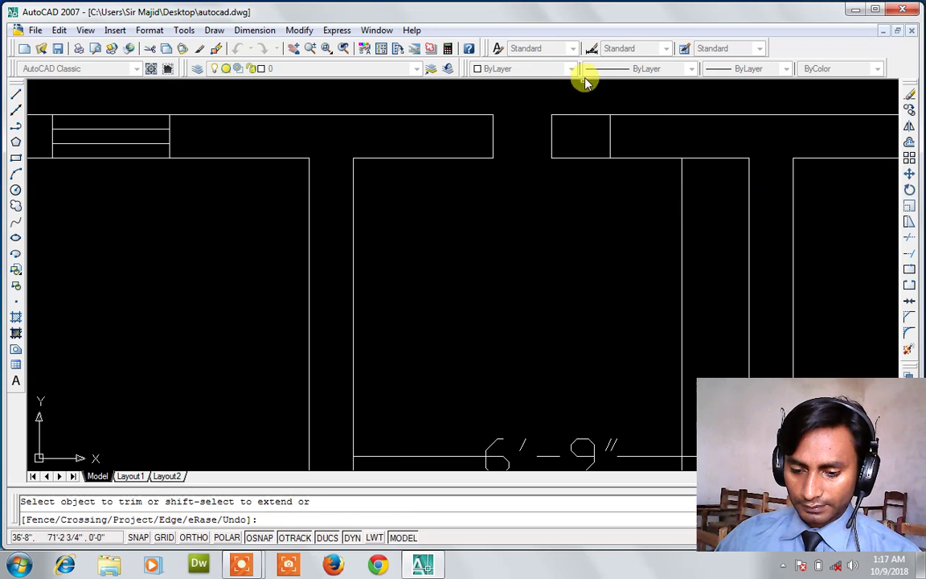
{"action": "left_click", "coordinate": [578, 95]}
{"action": "left_click", "coordinate": [563, 168]}
{"action": "key", "text": "Escape"}
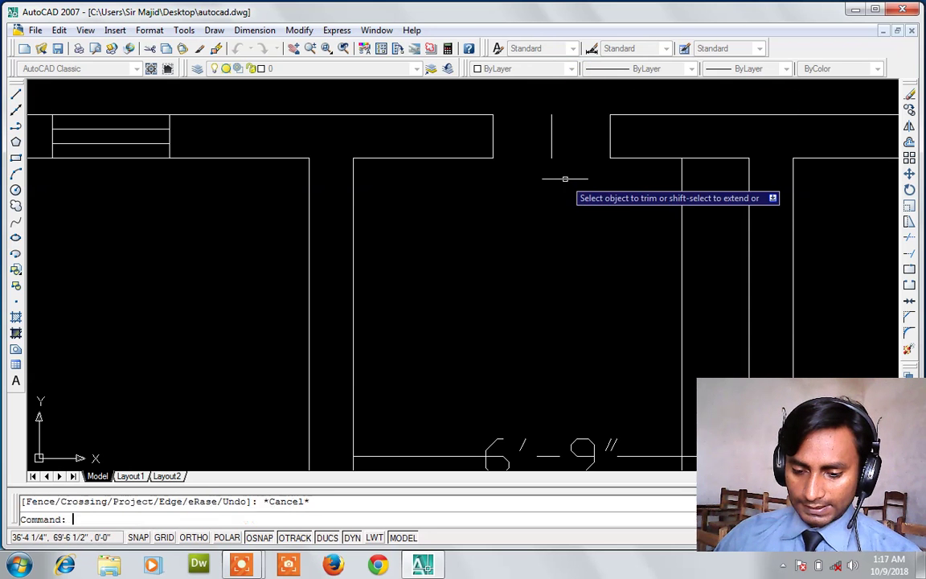
{"action": "left_click", "coordinate": [552, 151]}
{"action": "key", "text": "Delete"}
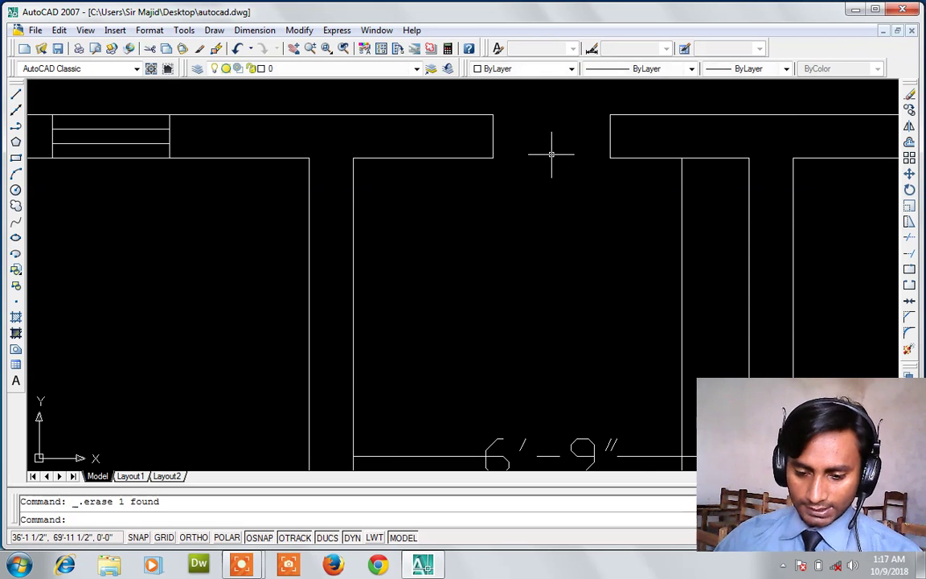
{"action": "scroll", "coordinate": [551, 153], "scroll_direction": "down", "scroll_amount": 3}
{"action": "scroll", "coordinate": [552, 153], "scroll_direction": "down", "scroll_amount": 2}
{"action": "scroll", "coordinate": [551, 153], "scroll_direction": "down", "scroll_amount": 1}
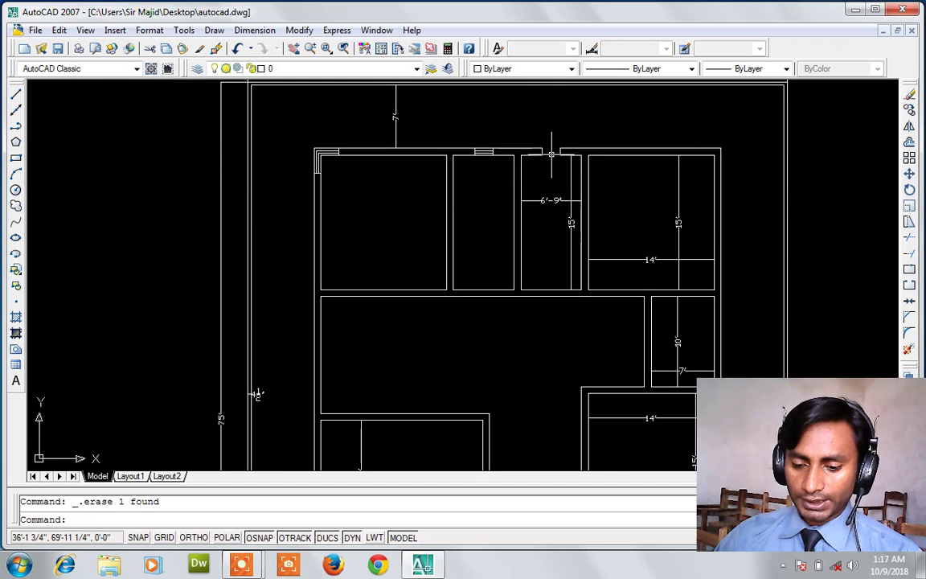
{"action": "scroll", "coordinate": [728, 156], "scroll_direction": "up", "scroll_amount": 4}
- Draw a short line across the wall at its inner corner near the top wall's right end
{"action": "scroll", "coordinate": [728, 156], "scroll_direction": "up", "scroll_amount": 2}
{"action": "type", "text": "l"}
{"action": "key", "text": "Return"}
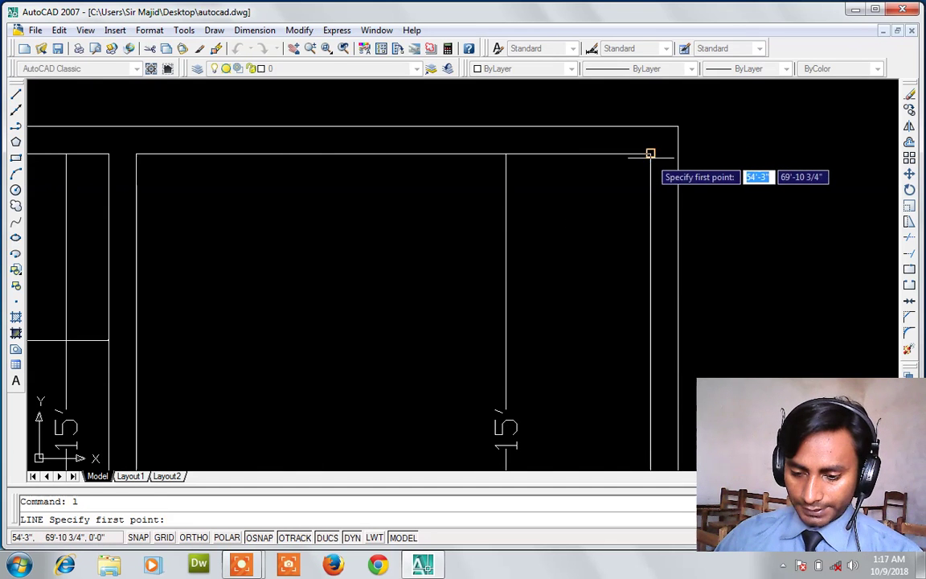
{"action": "left_click", "coordinate": [650, 153]}
{"action": "key", "text": "Return"}
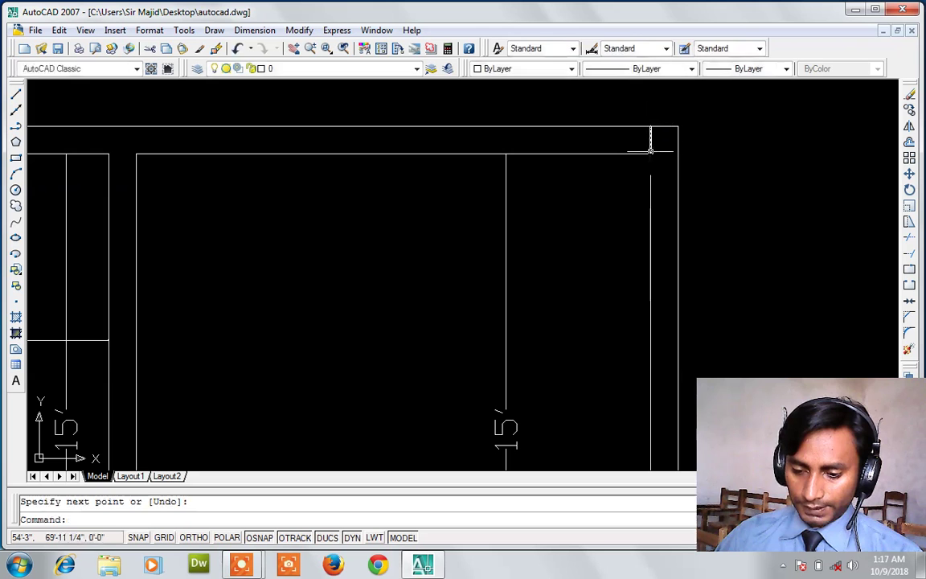
{"action": "key", "text": "Return"}
{"action": "left_click", "coordinate": [650, 153]}
{"action": "left_click", "coordinate": [677, 154]}
{"action": "key", "text": "Return"}
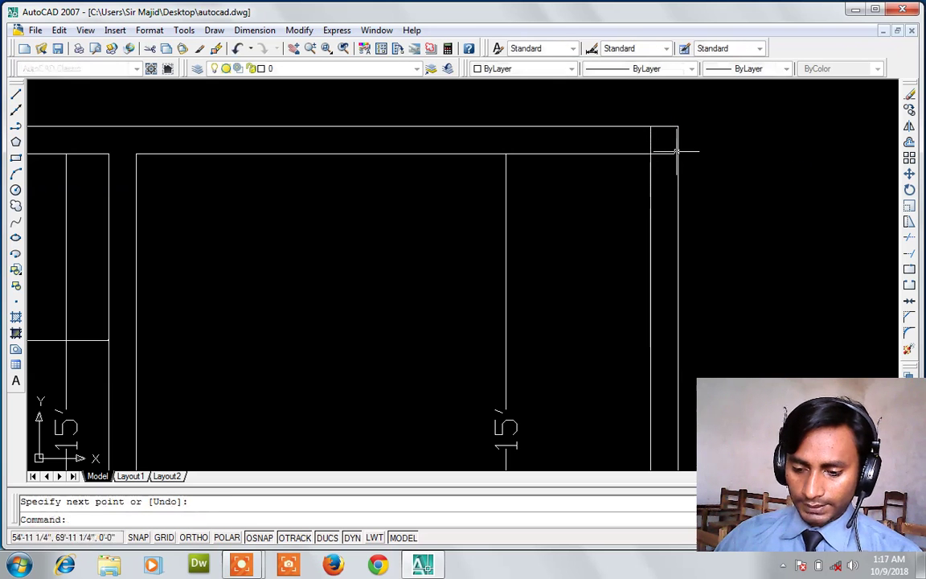
- Offset the corner line and the wall line by 2 to mark the door opening
{"action": "type", "text": "o"}
{"action": "key", "text": "Return"}
{"action": "type", "text": "2"}
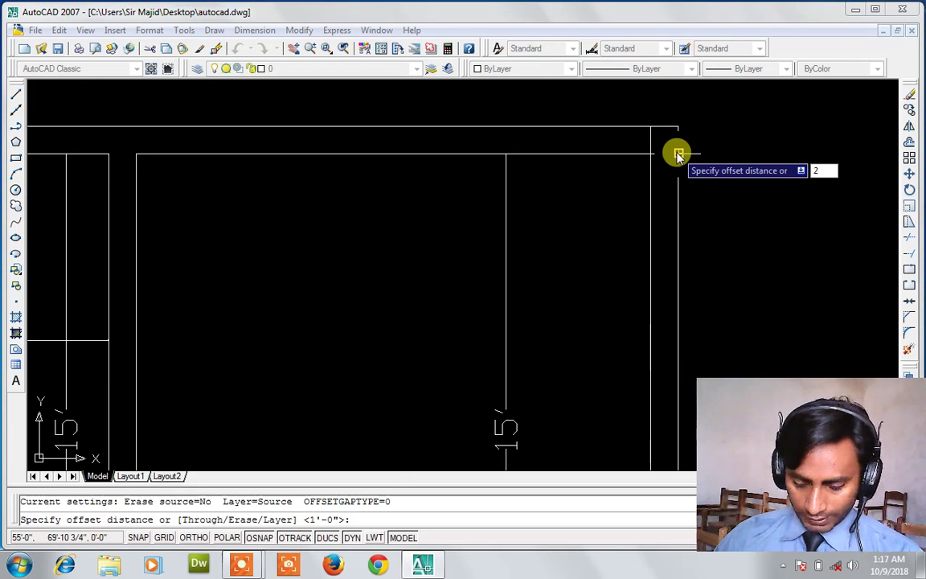
{"action": "key", "text": "Return"}
{"action": "left_click", "coordinate": [671, 153]}
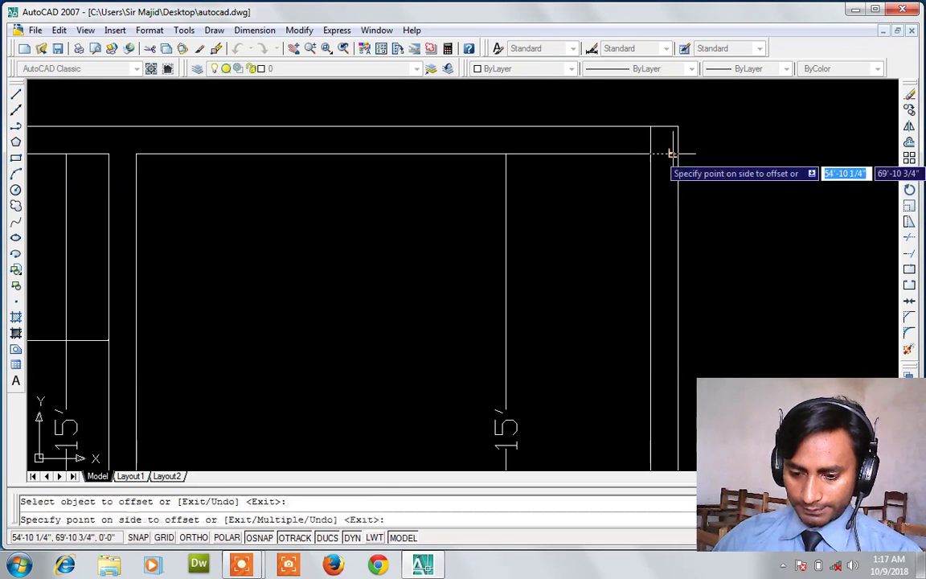
{"action": "left_click", "coordinate": [678, 192]}
{"action": "scroll", "coordinate": [677, 192], "scroll_direction": "up", "scroll_amount": 3}
{"action": "scroll", "coordinate": [633, 117], "scroll_direction": "up", "scroll_amount": 2}
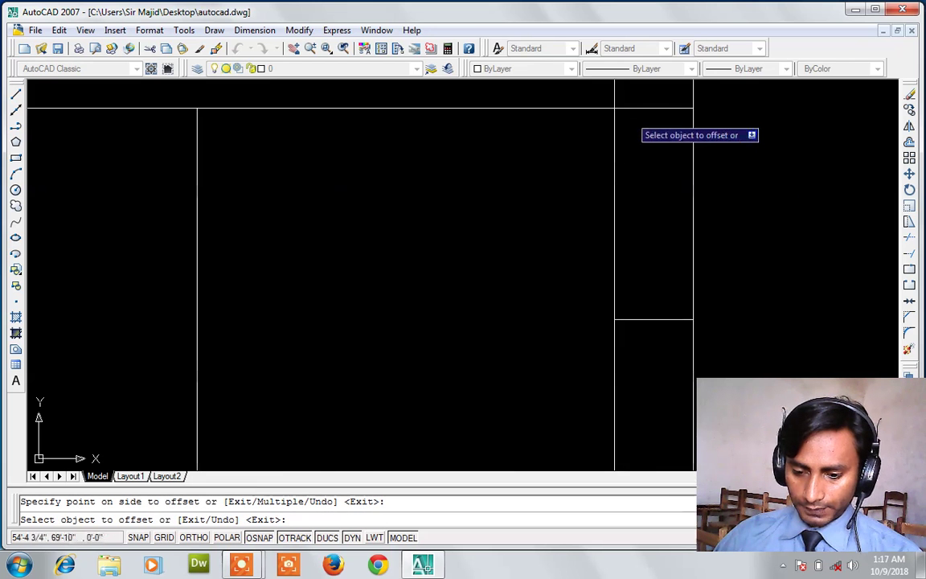
{"action": "scroll", "coordinate": [624, 104], "scroll_direction": "down", "scroll_amount": 3}
{"action": "left_click", "coordinate": [623, 102]}
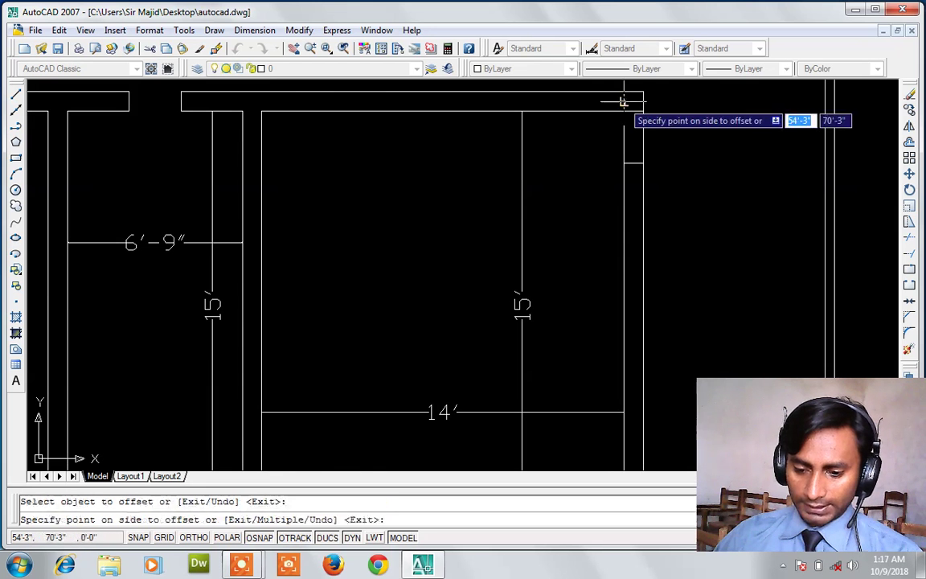
{"action": "left_click", "coordinate": [602, 106]}
{"action": "key", "text": "Escape"}
- Trim the top wall piece to open the doorway and remove the leftover small square
{"action": "type", "text": "tr"}
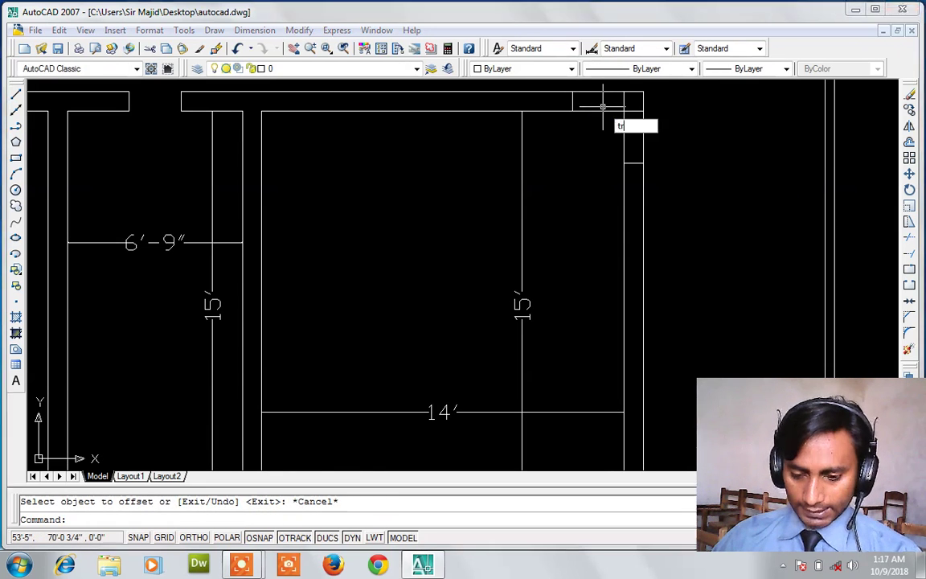
{"action": "key", "text": "Return"}
{"action": "key", "text": "Return"}
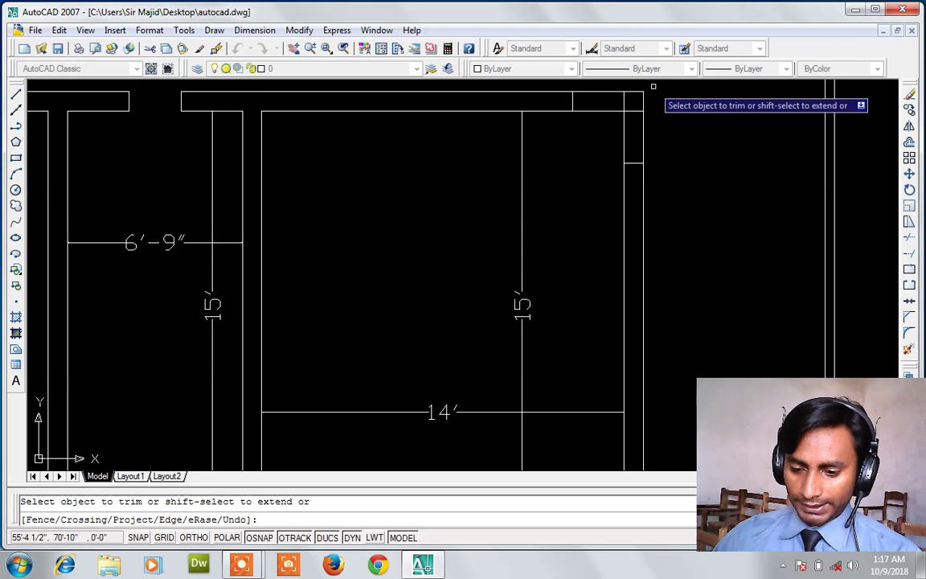
{"action": "left_click", "coordinate": [649, 86]}
{"action": "left_click", "coordinate": [601, 152]}
{"action": "key", "text": "Escape"}
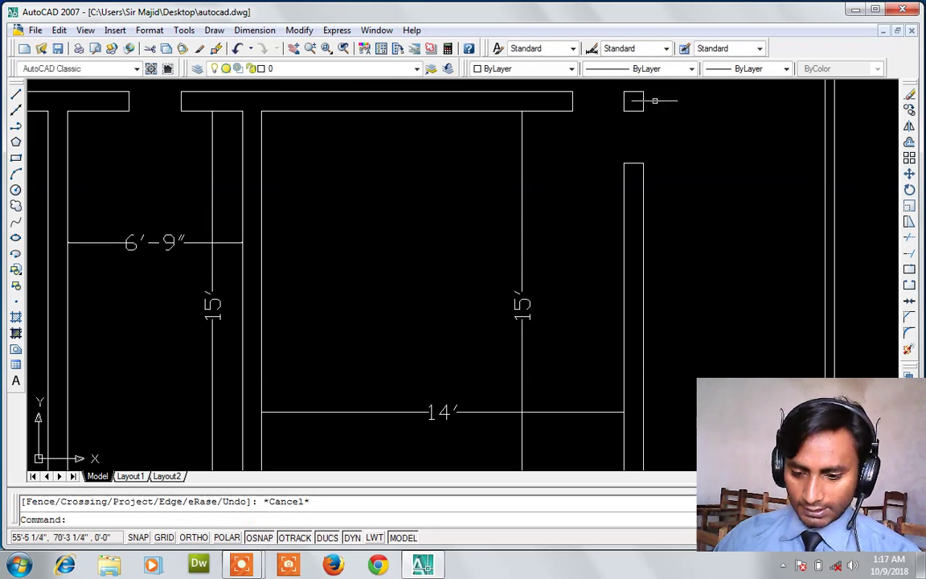
{"action": "left_click", "coordinate": [665, 86]}
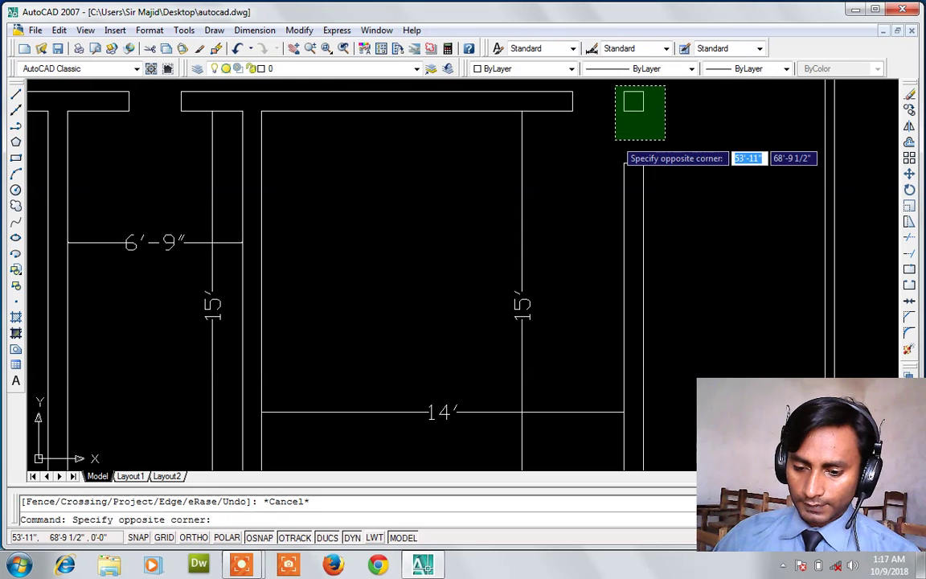
{"action": "left_click", "coordinate": [616, 139]}
{"action": "key", "text": "Escape"}
- Delete the 15' and 14' dimensions and the 6'-9" and 15' dimensions
{"action": "scroll", "coordinate": [616, 139], "scroll_direction": "down", "scroll_amount": 1}
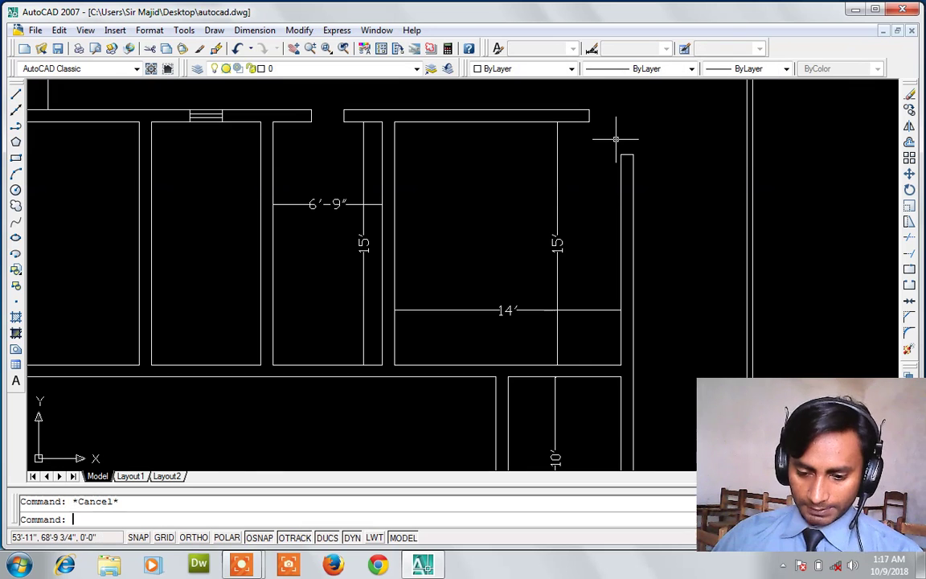
{"action": "left_click", "coordinate": [575, 256]}
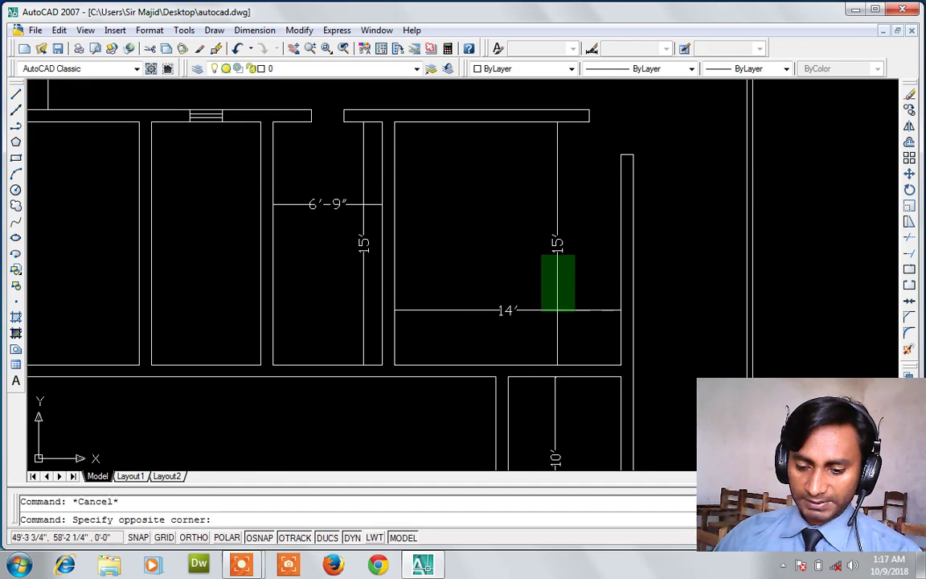
{"action": "left_click", "coordinate": [535, 328]}
{"action": "key", "text": "Delete"}
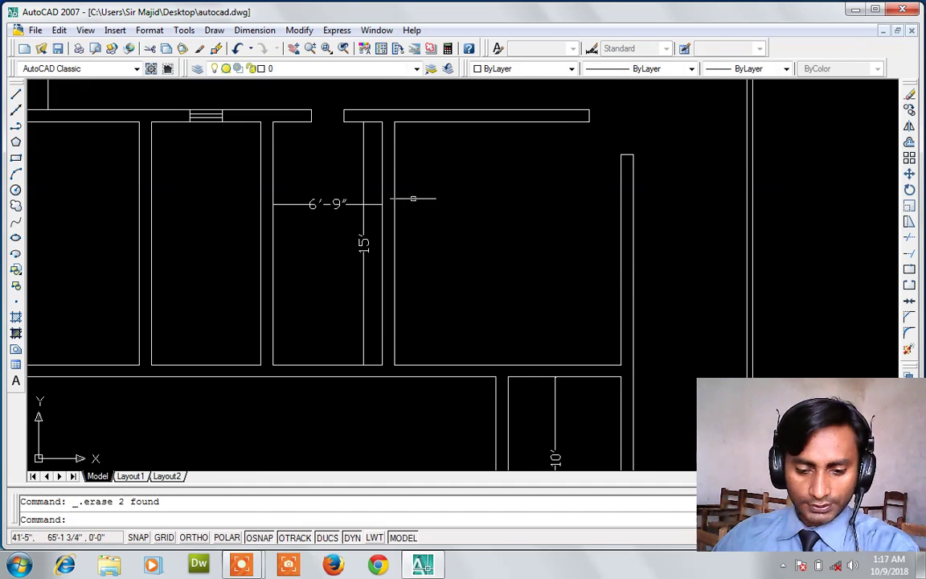
{"action": "left_click", "coordinate": [359, 217]}
{"action": "key", "text": "Delete"}
{"action": "scroll", "coordinate": [358, 218], "scroll_direction": "down", "scroll_amount": 2}
{"action": "scroll", "coordinate": [348, 198], "scroll_direction": "up", "scroll_amount": 1}
{"action": "scroll", "coordinate": [348, 198], "scroll_direction": "up", "scroll_amount": 1}
{"action": "scroll", "coordinate": [348, 198], "scroll_direction": "down", "scroll_amount": 1}
- Select the left wall corner pieces and the small opening rectangle for mirroring
{"action": "type", "text": "mi"}
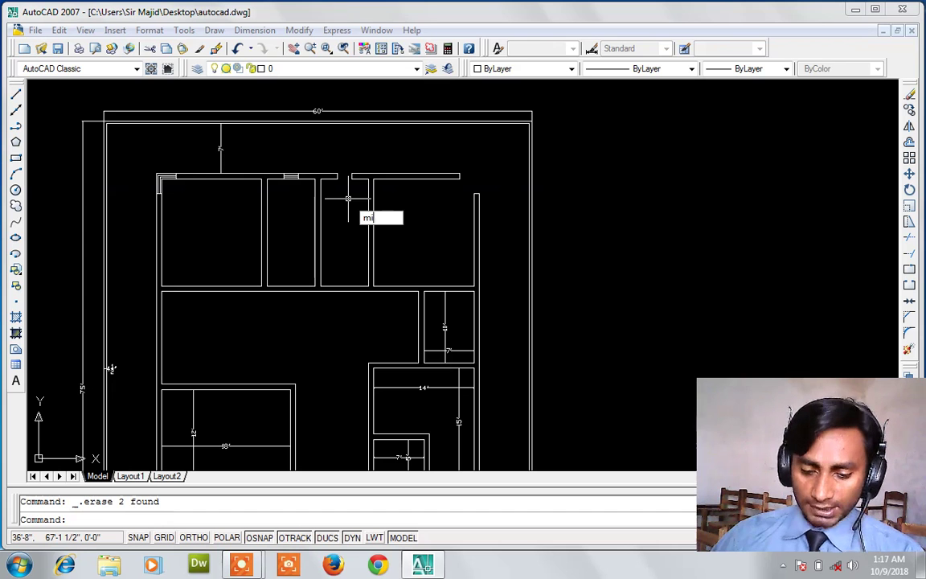
{"action": "key", "text": "Return"}
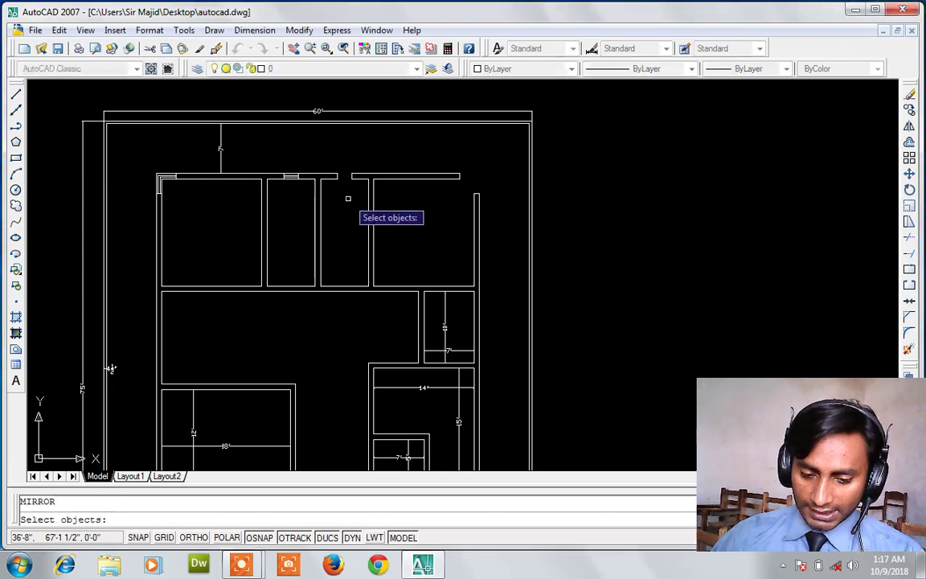
{"action": "scroll", "coordinate": [172, 160], "scroll_direction": "up", "scroll_amount": 3}
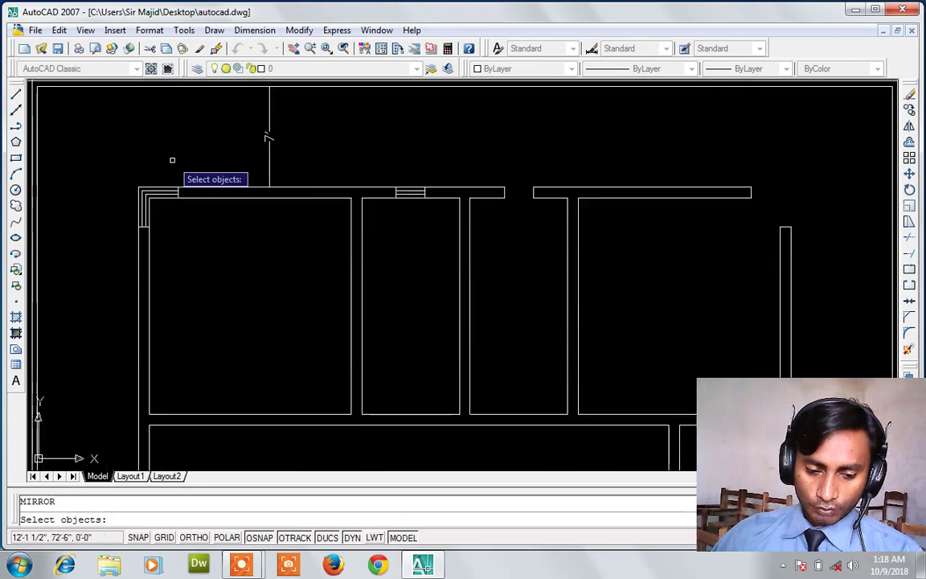
{"action": "scroll", "coordinate": [172, 160], "scroll_direction": "up", "scroll_amount": 2}
{"action": "left_click", "coordinate": [161, 185]}
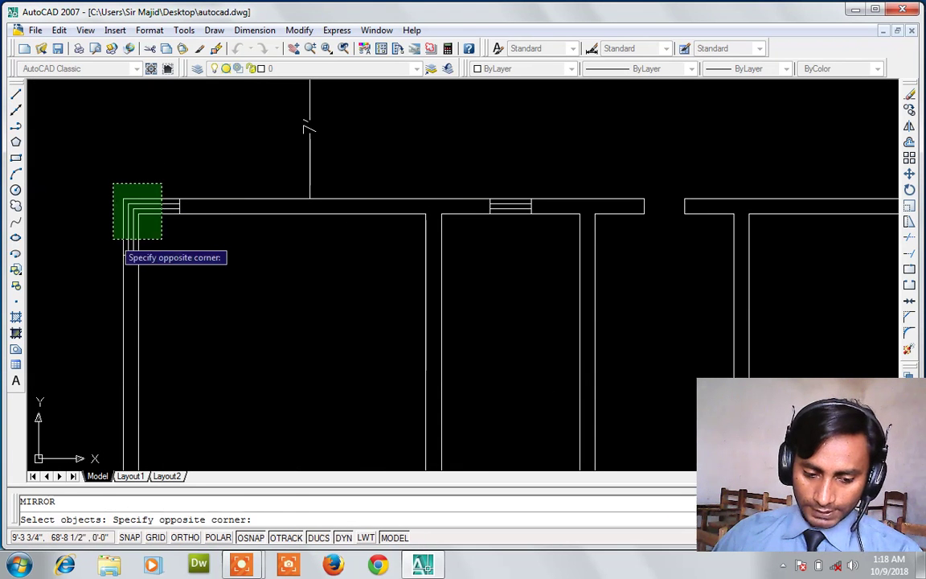
{"action": "left_click", "coordinate": [114, 238]}
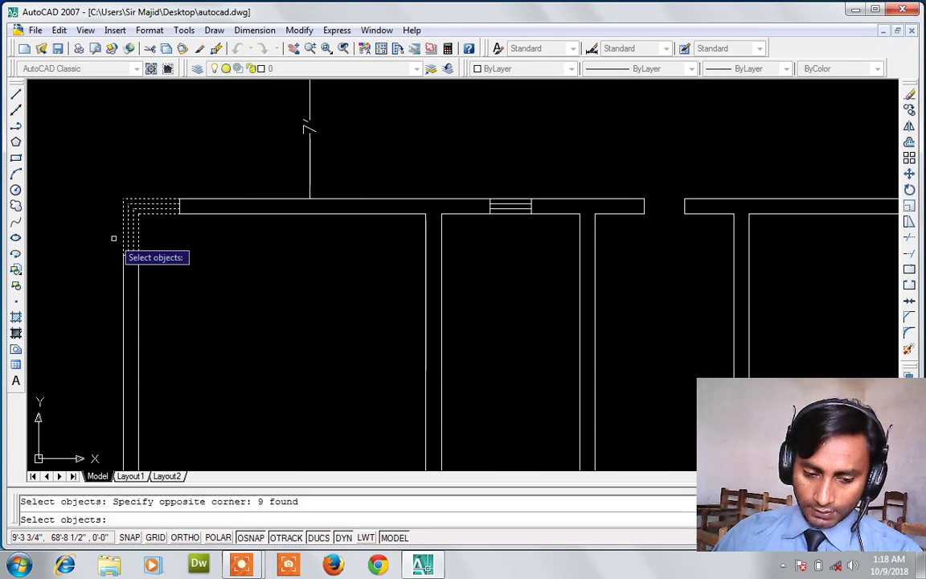
{"action": "left_click", "coordinate": [513, 182]}
{"action": "left_click", "coordinate": [508, 235]}
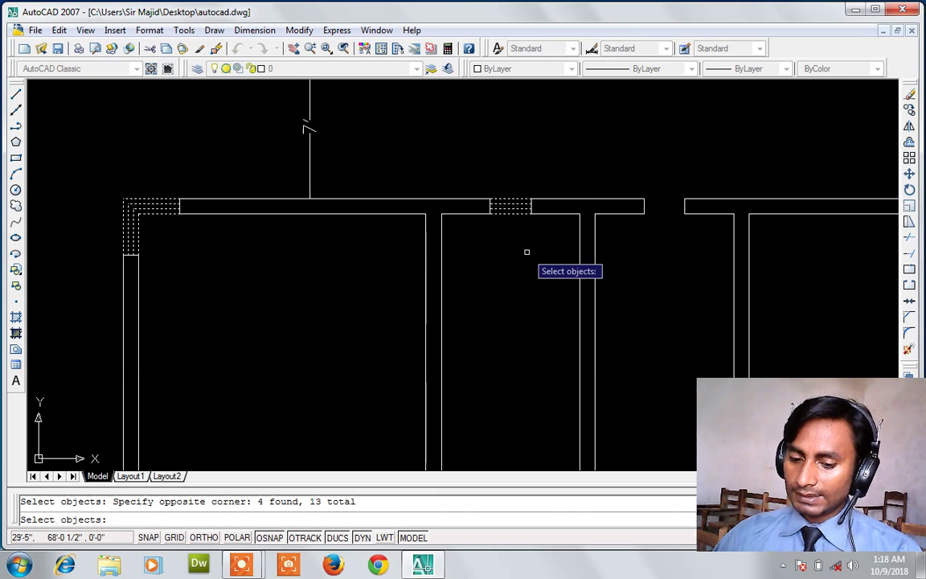
{"action": "key", "text": "Return"}
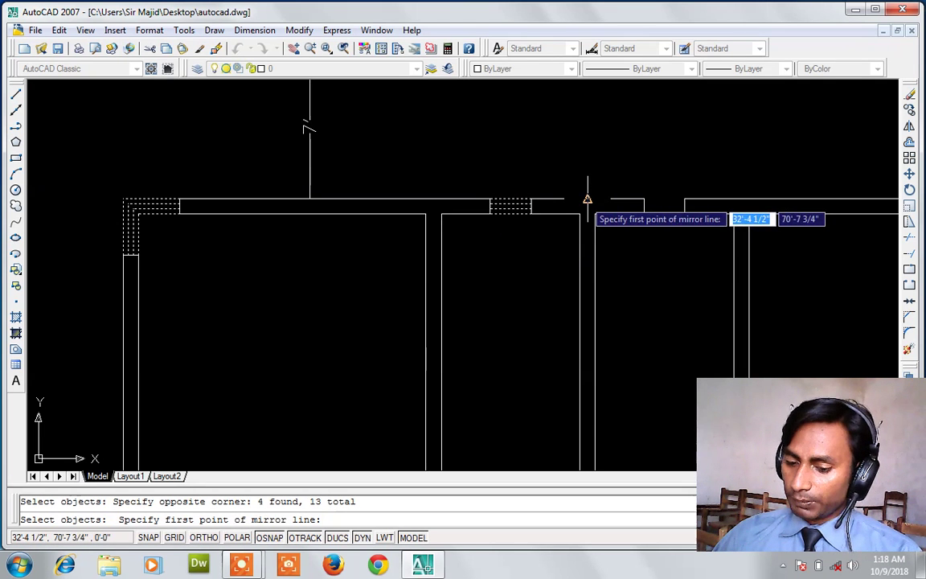
- Mirror them about a vertical line at the wall midpoint, keeping the originals
{"action": "scroll", "coordinate": [587, 200], "scroll_direction": "down", "scroll_amount": 1}
{"action": "left_click", "coordinate": [587, 200]}
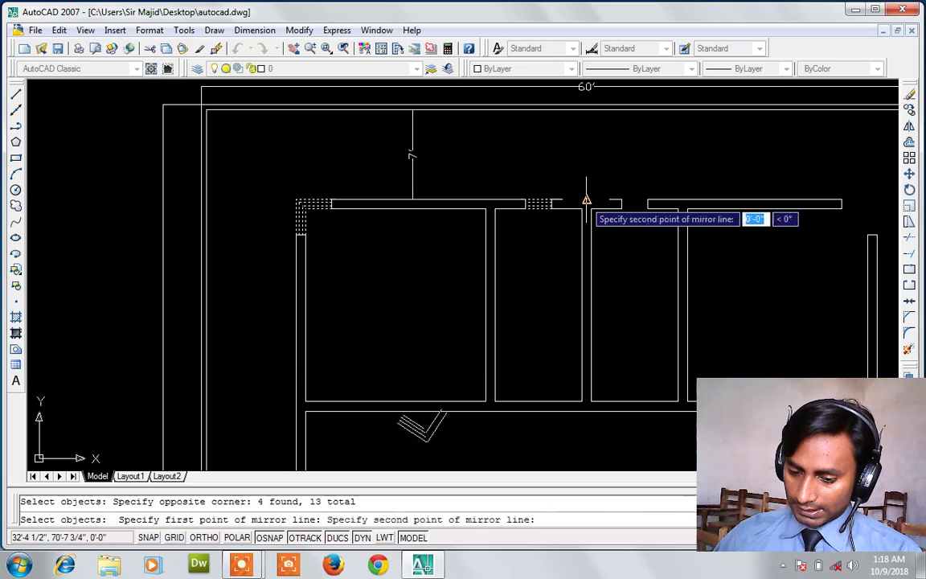
{"action": "left_click", "coordinate": [586, 151]}
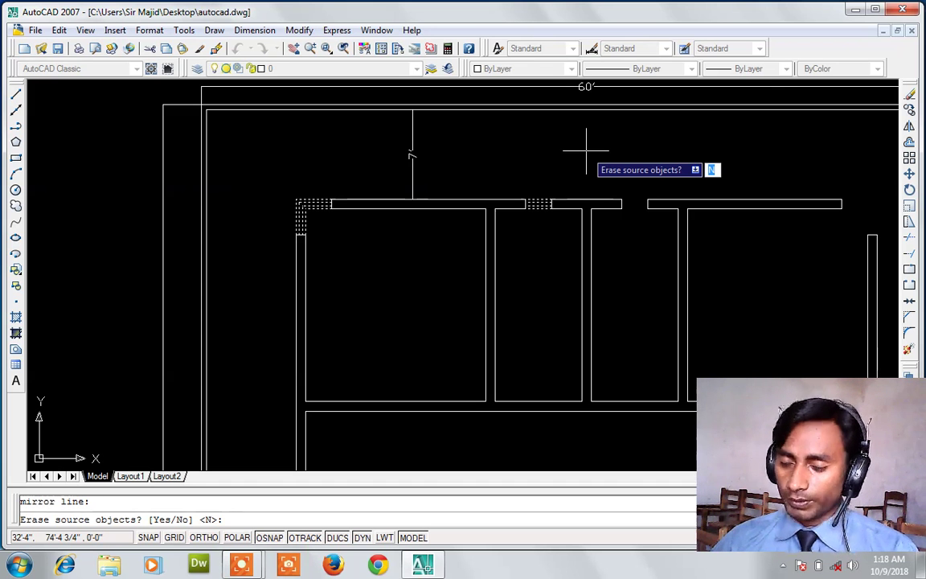
{"action": "key", "text": "Return"}
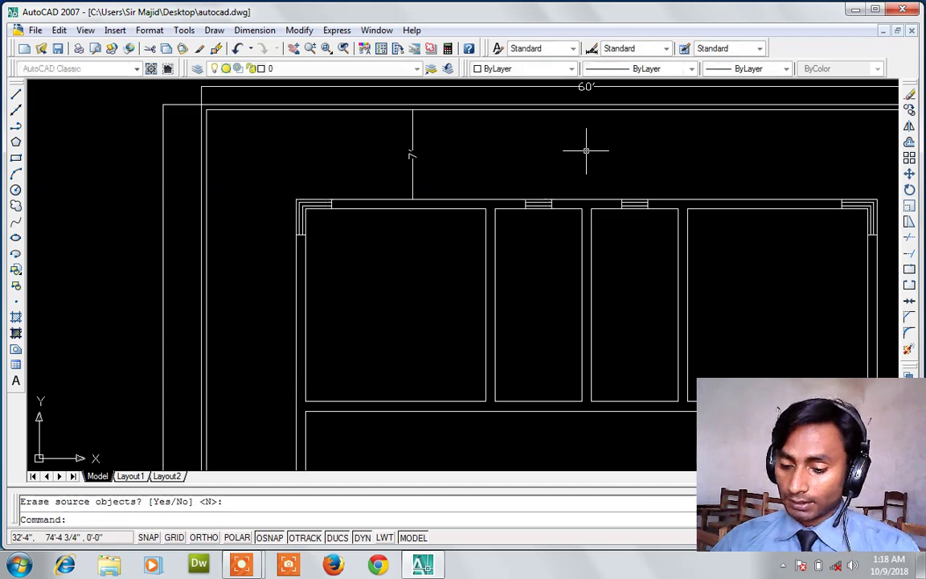
{"action": "scroll", "coordinate": [586, 150], "scroll_direction": "down", "scroll_amount": 3}
{"action": "scroll", "coordinate": [587, 150], "scroll_direction": "down", "scroll_amount": 1}
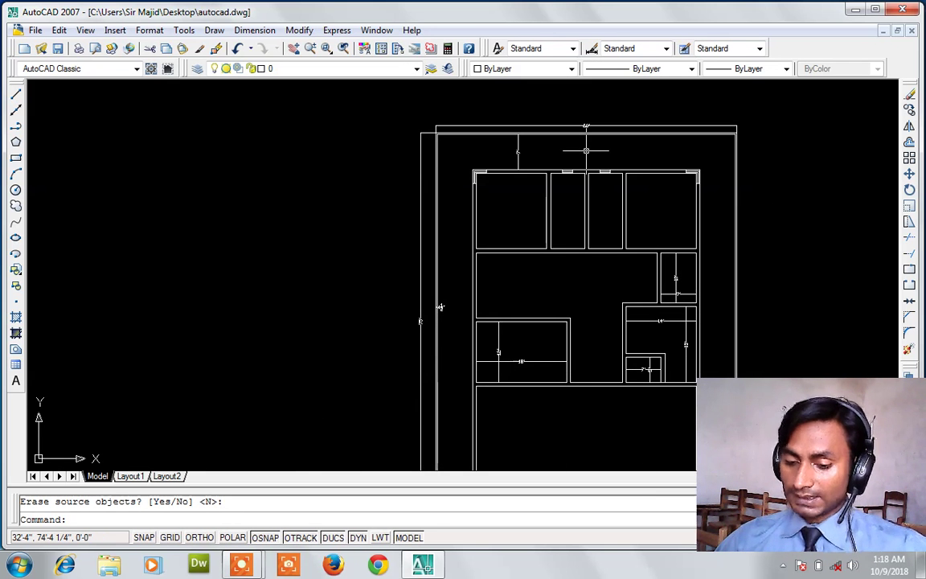
- Draw a short line across the interior wall at its edge
{"action": "scroll", "coordinate": [533, 288], "scroll_direction": "up", "scroll_amount": 3}
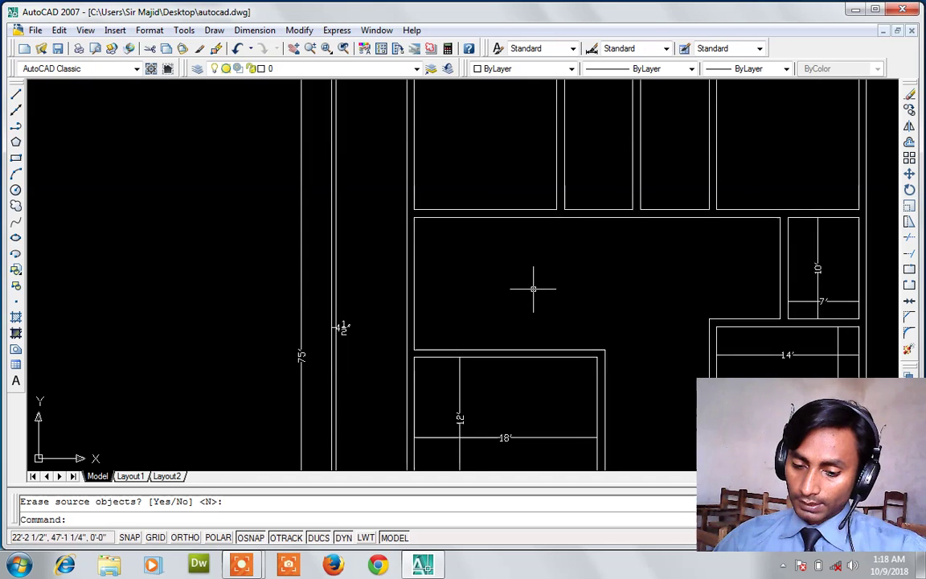
{"action": "type", "text": " l"}
{"action": "key", "text": "Return"}
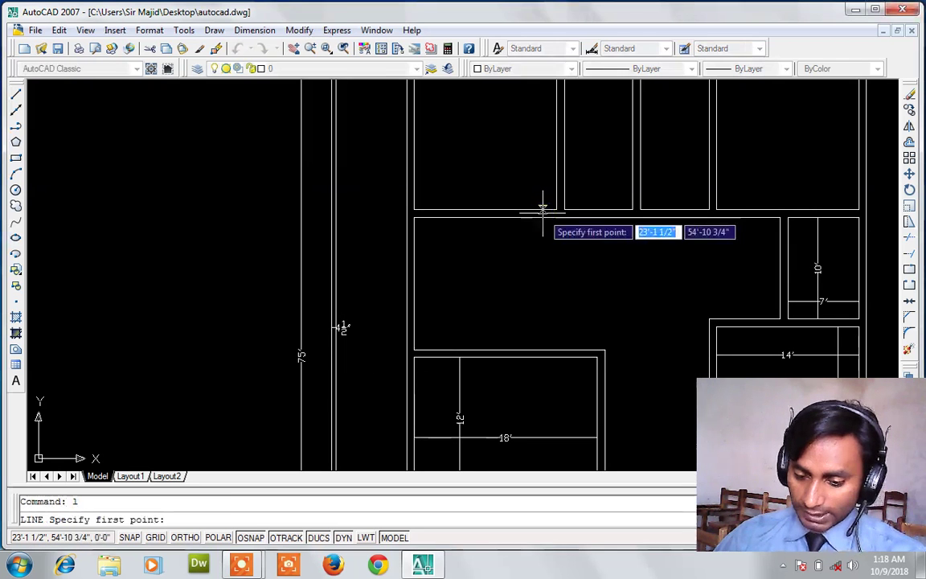
{"action": "scroll", "coordinate": [557, 214], "scroll_direction": "up", "scroll_amount": 3}
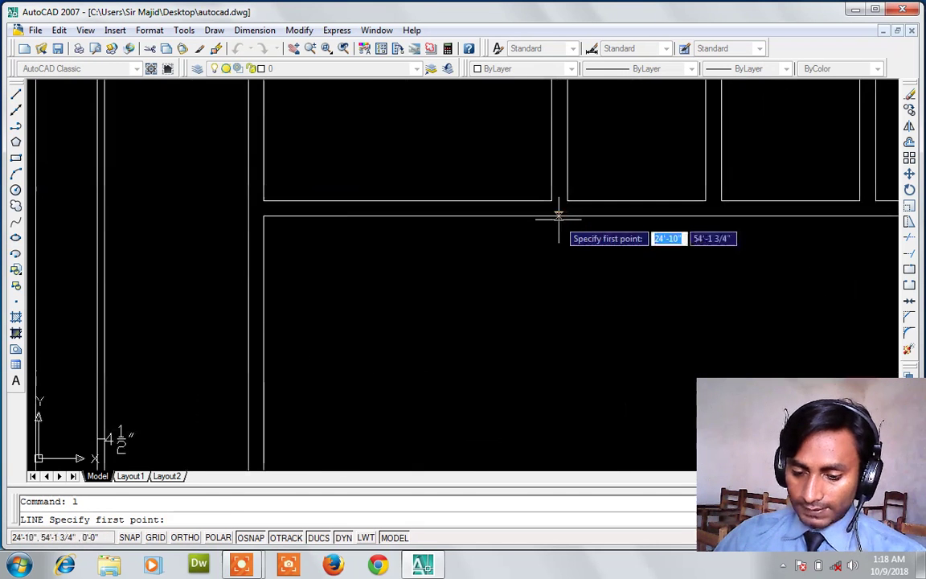
{"action": "left_click", "coordinate": [551, 199]}
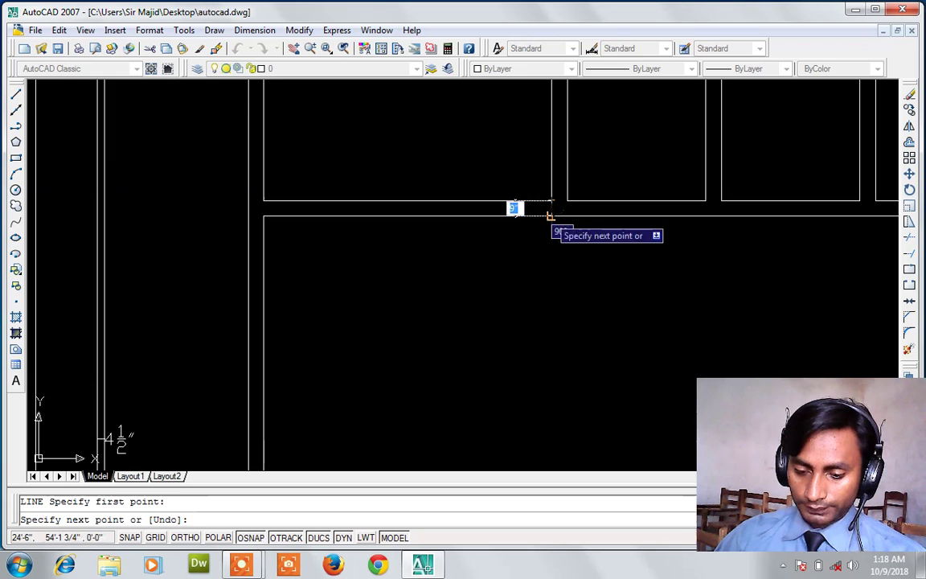
{"action": "left_click", "coordinate": [550, 216]}
{"action": "key", "text": "Return"}
- Offset the short line 4.5 to the left to mark the doorway's first jamb
{"action": "type", "text": "o"}
{"action": "key", "text": "Return"}
{"action": "type", "text": "4.5"}
{"action": "key", "text": "Return"}
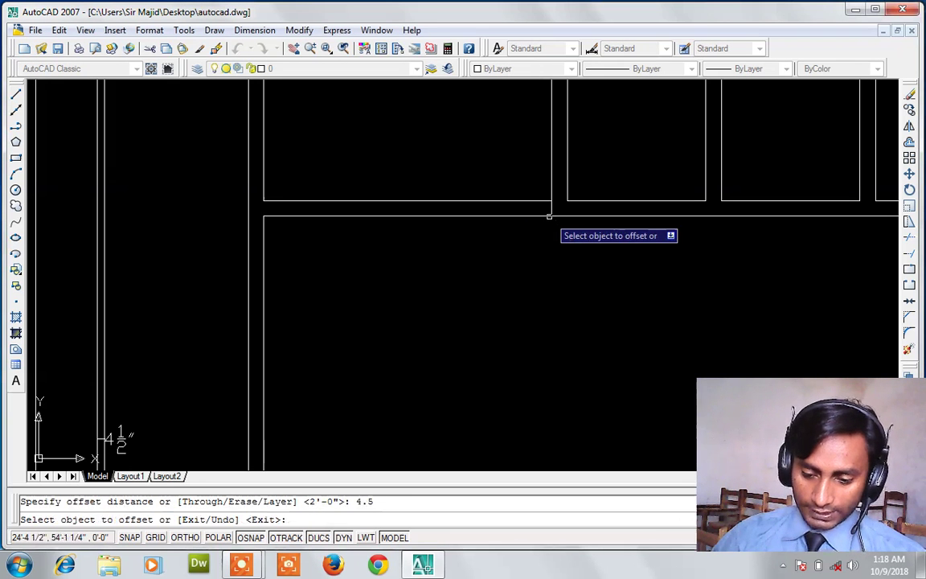
{"action": "left_click", "coordinate": [550, 207]}
{"action": "left_click", "coordinate": [533, 209]}
{"action": "key", "text": "Escape"}
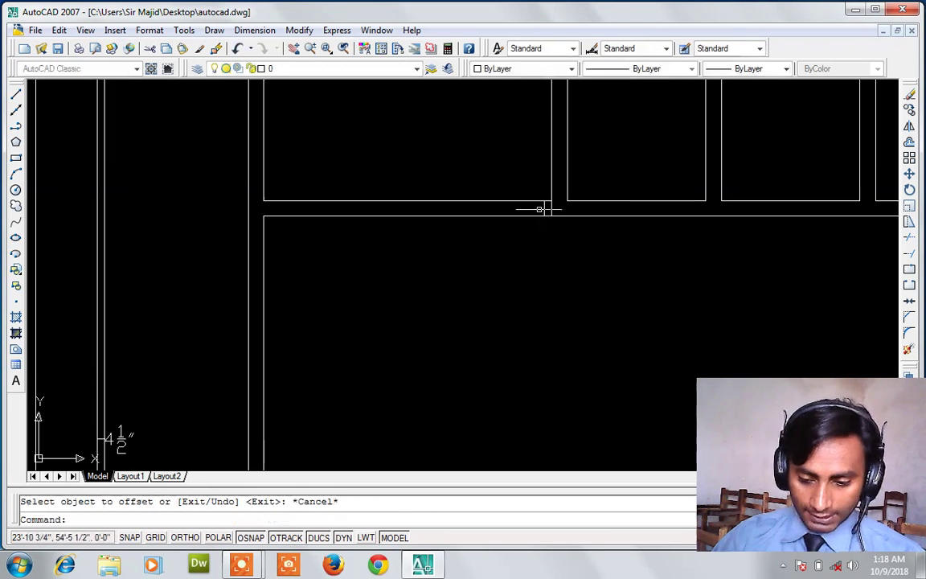
{"action": "left_click", "coordinate": [551, 208]}
{"action": "type", "text": "e"}
{"action": "key", "text": "Return"}
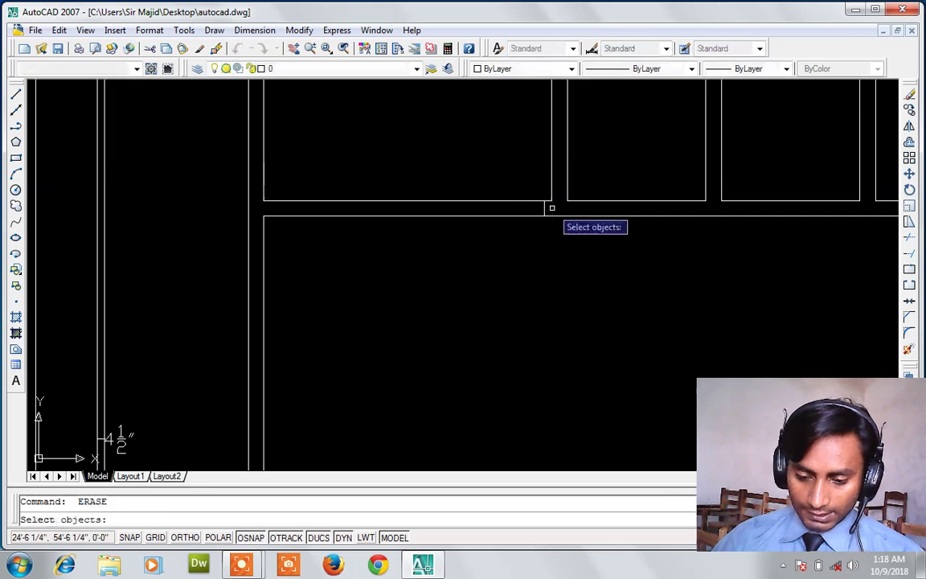
{"action": "key", "text": "Escape"}
{"action": "scroll", "coordinate": [552, 207], "scroll_direction": "up", "scroll_amount": 1}
{"action": "scroll", "coordinate": [552, 208], "scroll_direction": "up", "scroll_amount": 1}
- Offset the jamb line 3'6 to the left to mark the doorway's other side
{"action": "type", "text": "o"}
{"action": "key", "text": "Return"}
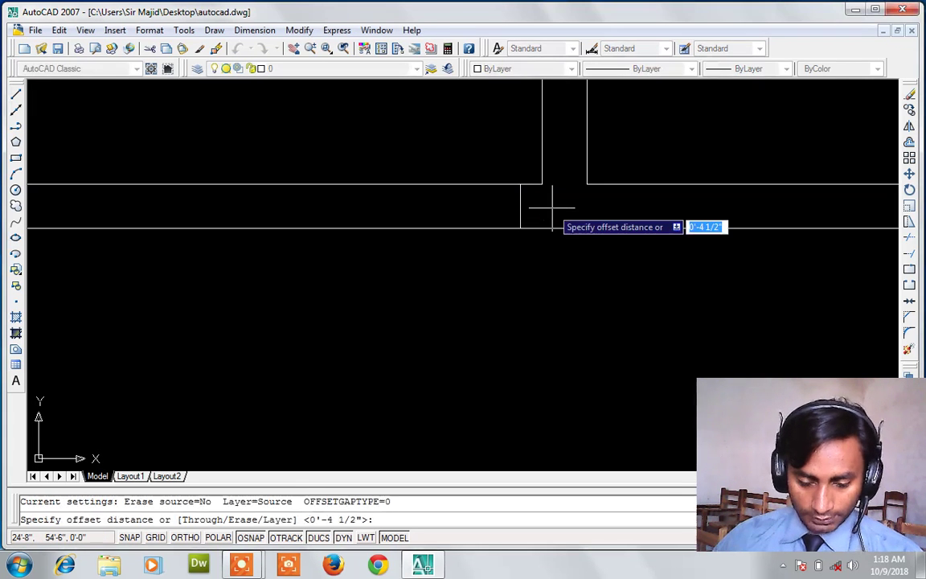
{"action": "type", "text": "3"}
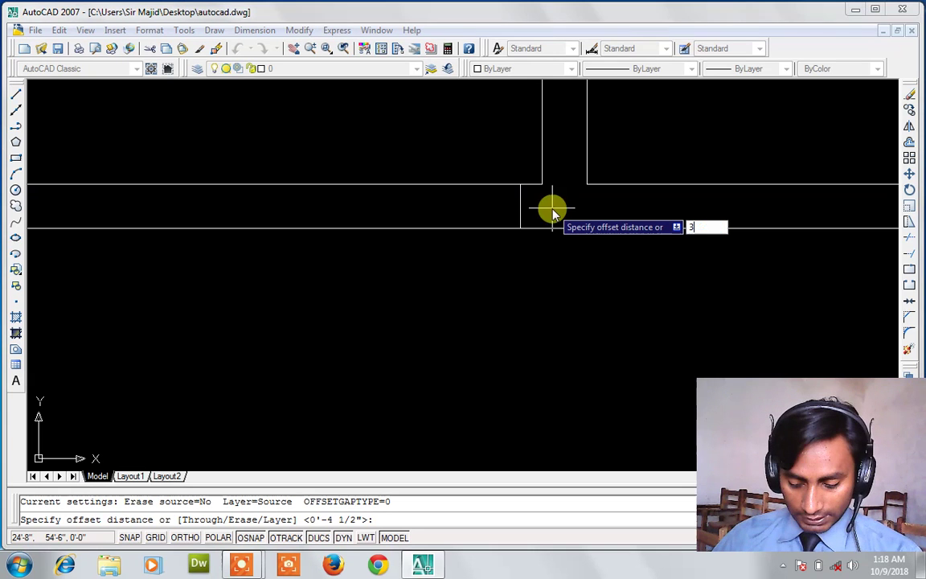
{"action": "type", "text": "6"}
{"action": "key", "text": "Return"}
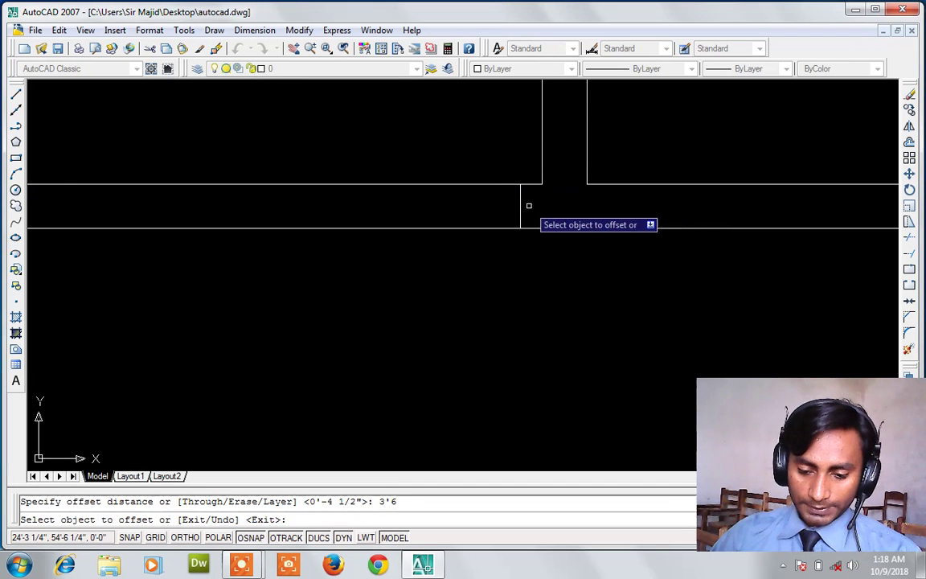
{"action": "left_click", "coordinate": [520, 206]}
{"action": "left_click", "coordinate": [479, 207]}
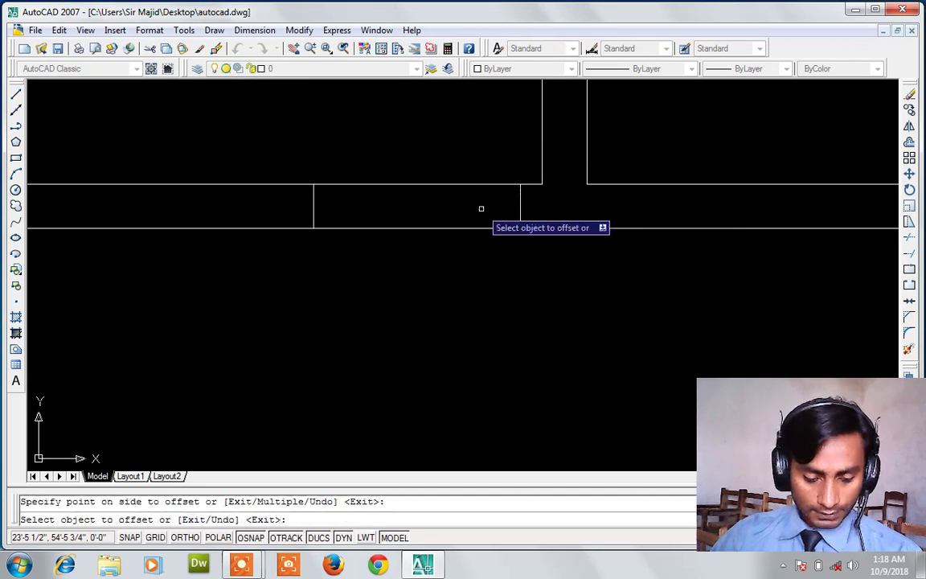
{"action": "key", "text": "Escape"}
- Trim away the wall lines inside the 3'-6" doorway
{"action": "type", "text": "tr"}
{"action": "key", "text": "Return"}
{"action": "key", "text": "Return"}
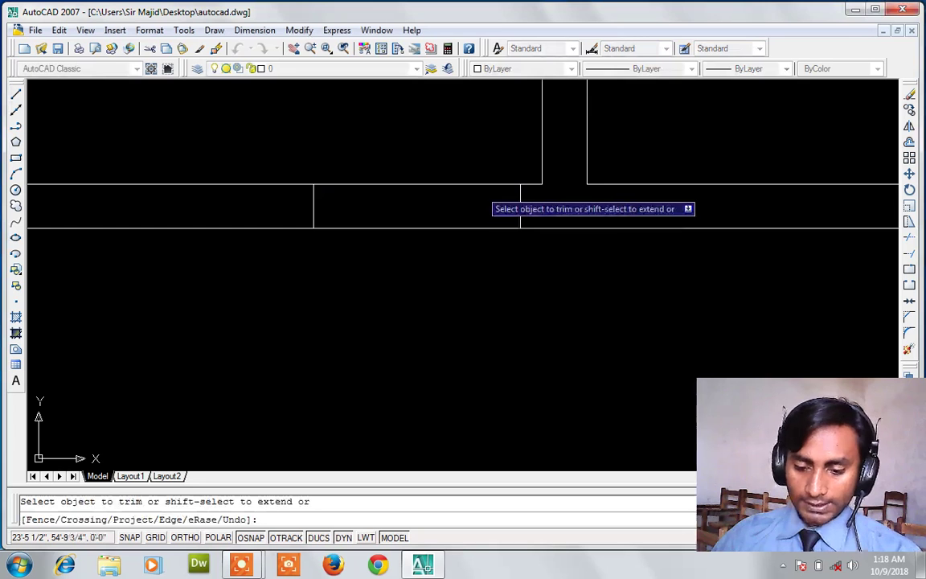
{"action": "left_click", "coordinate": [481, 180]}
{"action": "left_click", "coordinate": [418, 232]}
{"action": "scroll", "coordinate": [465, 250], "scroll_direction": "down", "scroll_amount": 5}
{"action": "key", "text": "Escape"}
{"action": "scroll", "coordinate": [465, 250], "scroll_direction": "up", "scroll_amount": 5}
{"action": "left_click", "coordinate": [464, 251]}
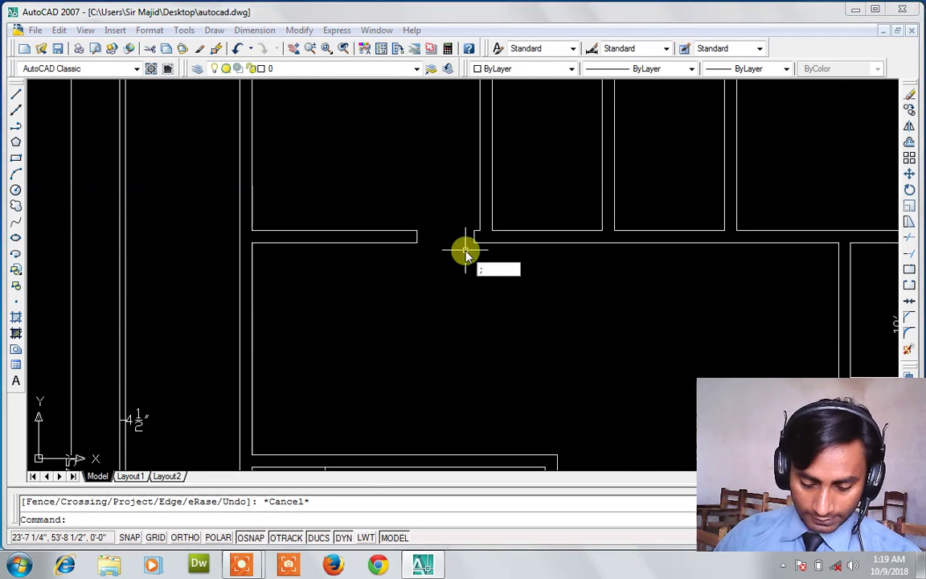
- Start a line at the wall midpoint and draw the leaf's 3-inch first edge
{"action": "key", "text": "Escape"}
{"action": "type", "text": "l"}
{"action": "key", "text": "Return"}
{"action": "scroll", "coordinate": [465, 251], "scroll_direction": "up", "scroll_amount": 2}
{"action": "scroll", "coordinate": [465, 251], "scroll_direction": "up", "scroll_amount": 2}
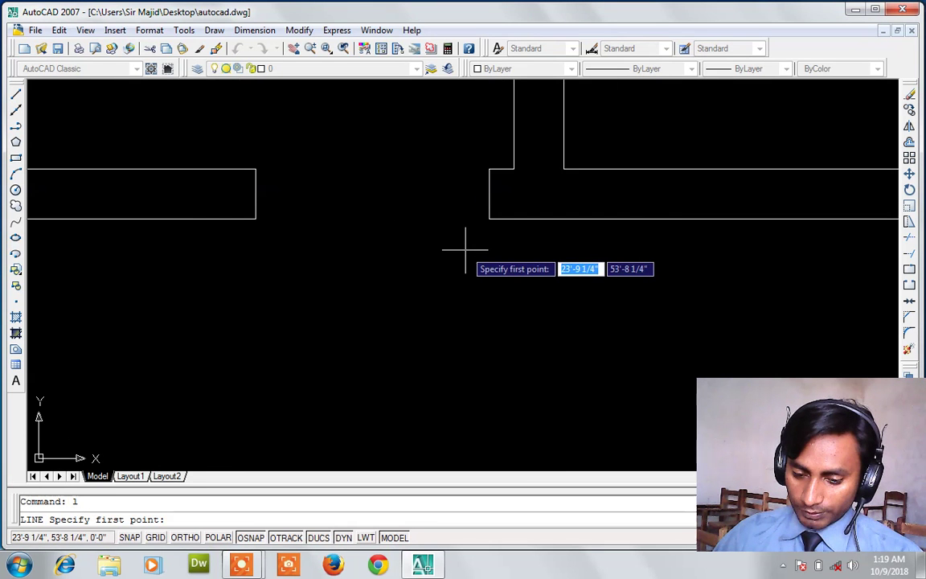
{"action": "left_click", "coordinate": [489, 194]}
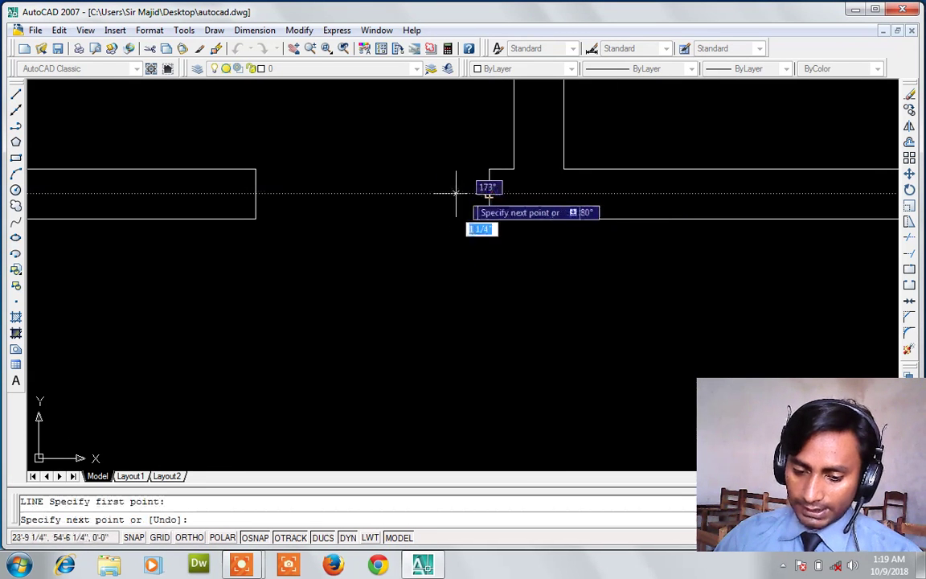
{"action": "type", "text": "3"}
{"action": "key", "text": "Return"}
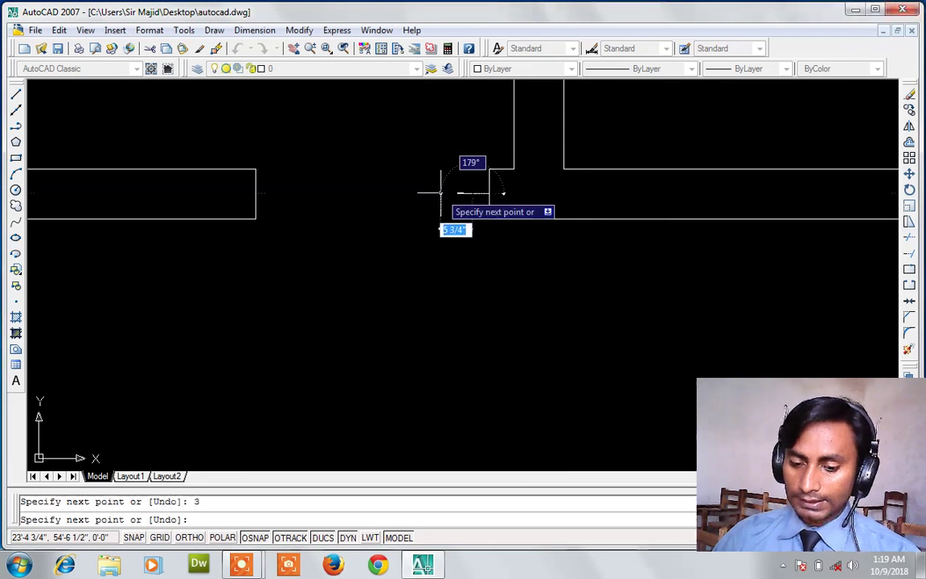
{"action": "scroll", "coordinate": [440, 192], "scroll_direction": "down", "scroll_amount": 1}
{"action": "scroll", "coordinate": [441, 193], "scroll_direction": "down", "scroll_amount": 3}
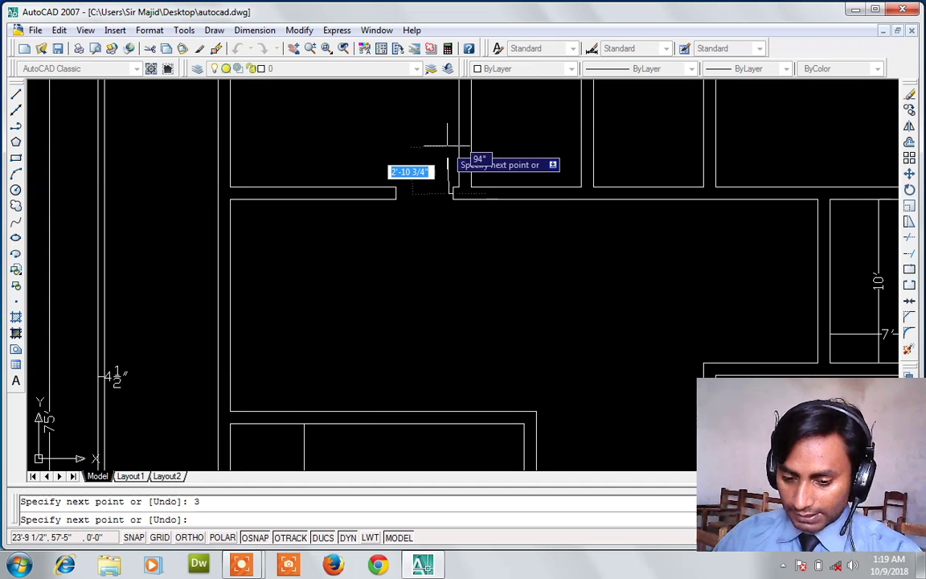
- With Ortho on, finish the leaf with 3'6 side, 1.5 top and 3'6 return
{"action": "key", "text": "F8"}
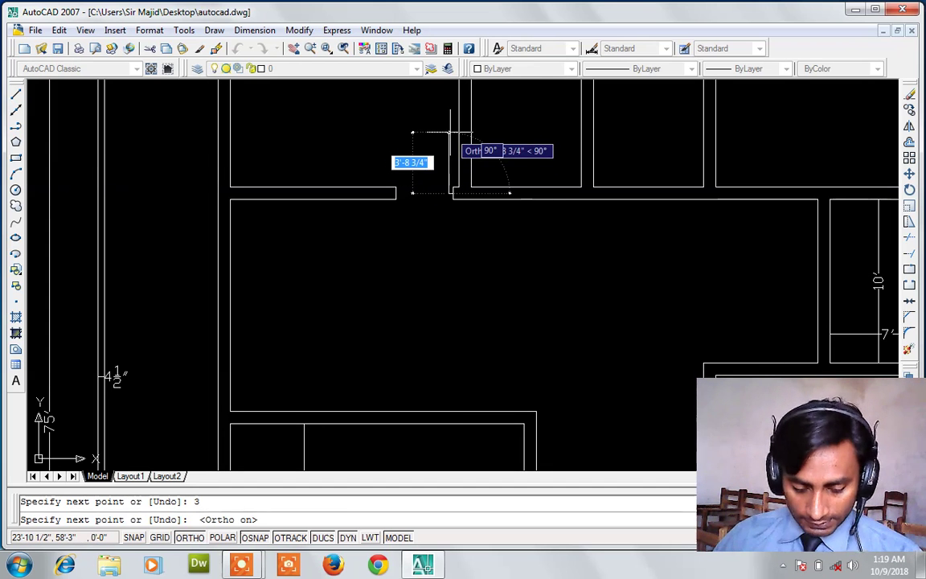
{"action": "type", "text": "3'6"}
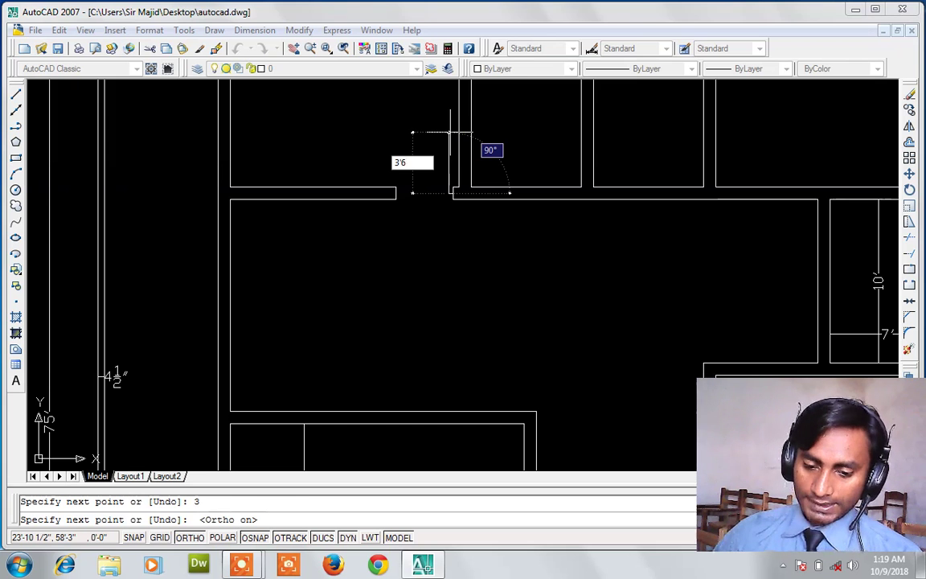
{"action": "key", "text": "Return"}
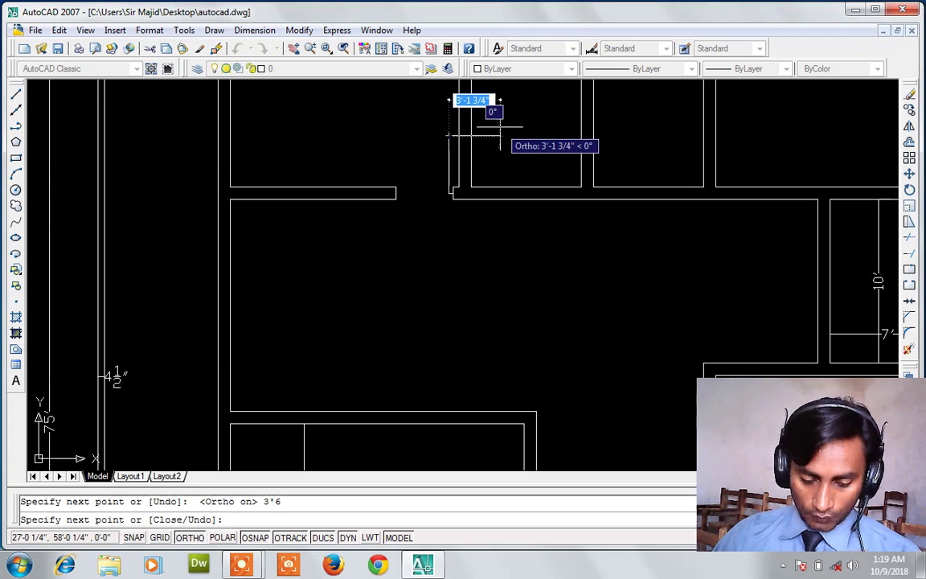
{"action": "type", "text": "1.5"}
{"action": "key", "text": "Return"}
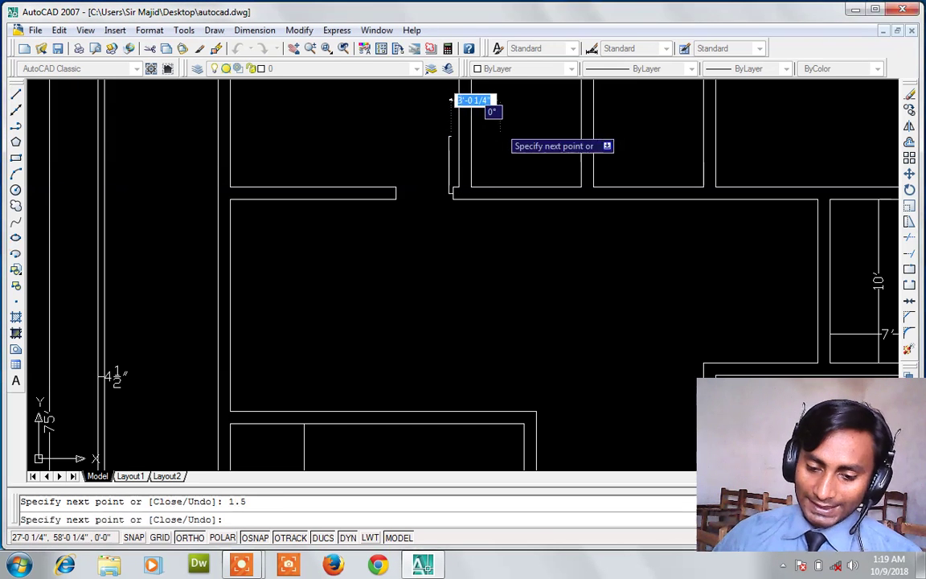
{"action": "scroll", "coordinate": [500, 126], "scroll_direction": "down", "scroll_amount": 4}
{"action": "scroll", "coordinate": [500, 126], "scroll_direction": "up", "scroll_amount": 2}
{"action": "scroll", "coordinate": [500, 126], "scroll_direction": "up", "scroll_amount": 2}
{"action": "scroll", "coordinate": [500, 127], "scroll_direction": "up", "scroll_amount": 2}
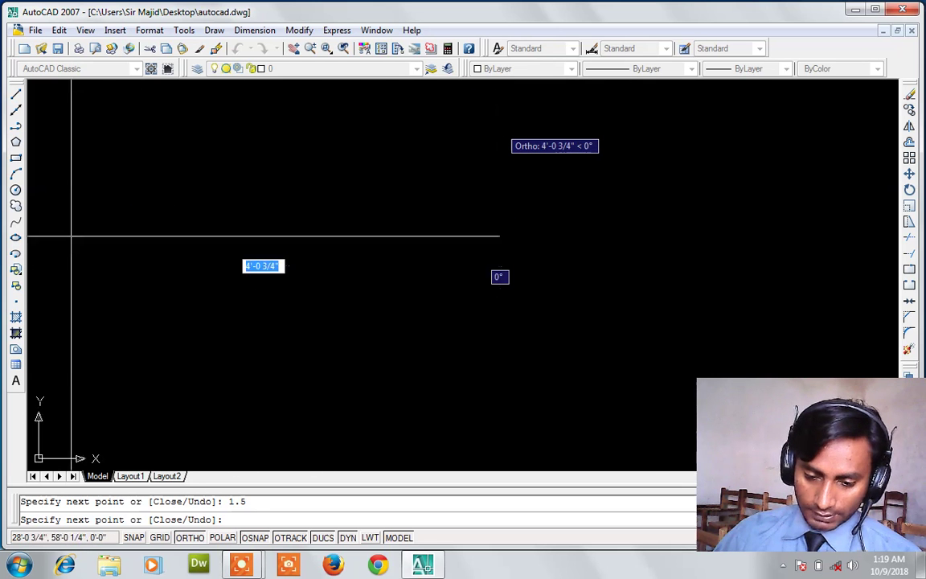
{"action": "scroll", "coordinate": [500, 126], "scroll_direction": "down", "scroll_amount": 2}
{"action": "scroll", "coordinate": [393, 217], "scroll_direction": "down", "scroll_amount": 2}
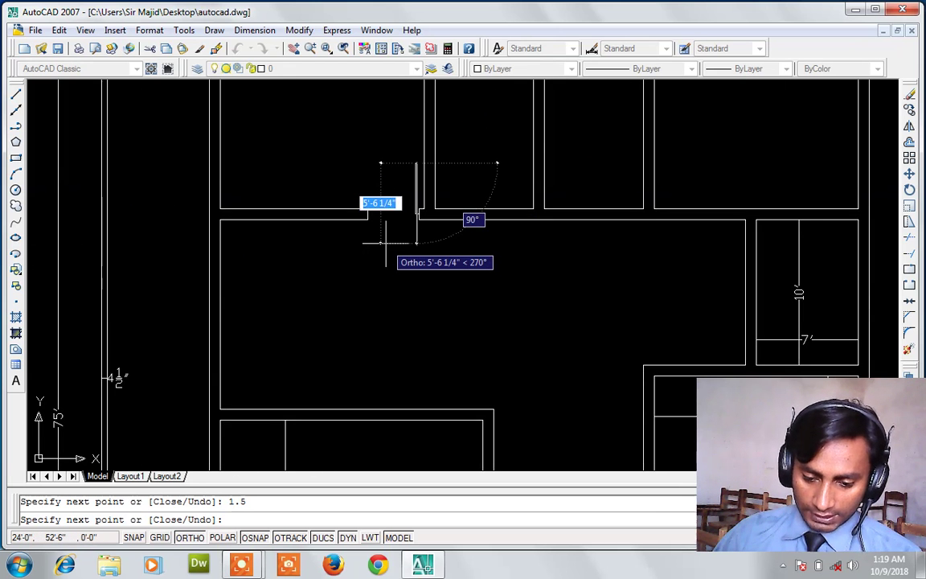
{"action": "scroll", "coordinate": [386, 243], "scroll_direction": "up", "scroll_amount": 2}
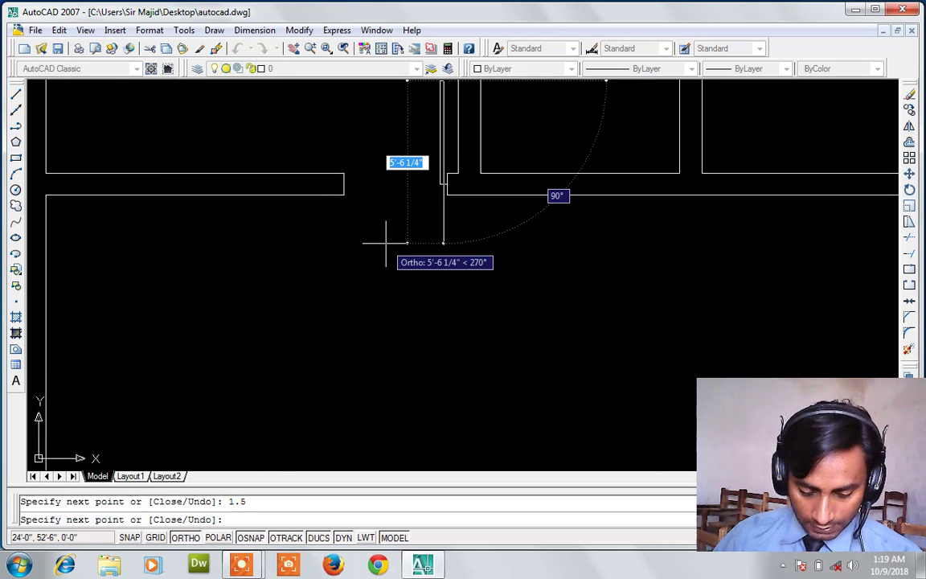
{"action": "type", "text": "3'6"}
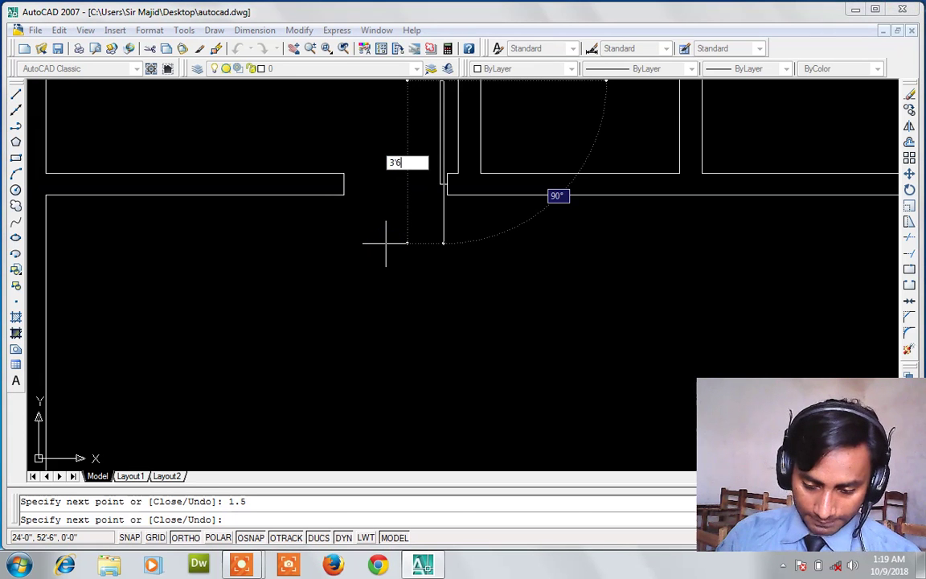
{"action": "key", "text": "Return"}
{"action": "key", "text": "Escape"}
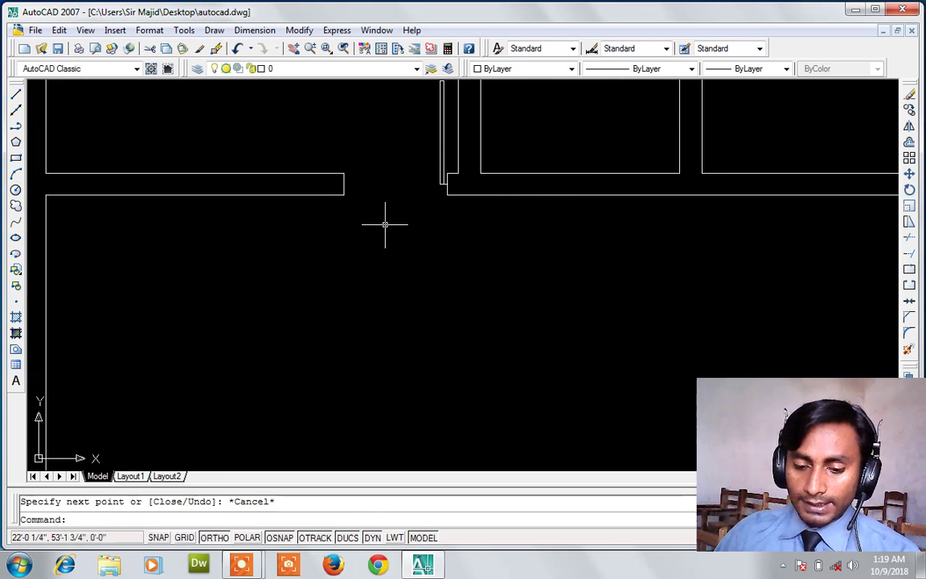
{"action": "scroll", "coordinate": [409, 108], "scroll_direction": "up", "scroll_amount": 3}
- Draw a three-point swing arc from the leaf's top corner to the doorway's far side
{"action": "mouse_move", "coordinate": [409, 107]}
{"action": "middle_mouse_down"}
{"action": "mouse_move", "coordinate": [403, 104]}
{"action": "mouse_move", "coordinate": [394, 170]}
{"action": "mouse_move", "coordinate": [393, 200]}
{"action": "mouse_move", "coordinate": [401, 201]}
{"action": "middle_mouse_up"}
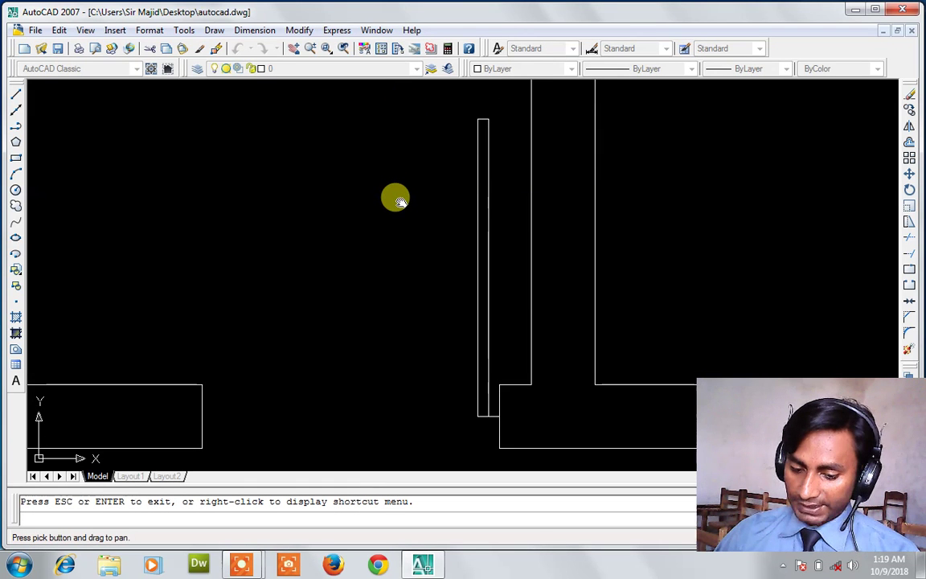
{"action": "key", "text": "Escape"}
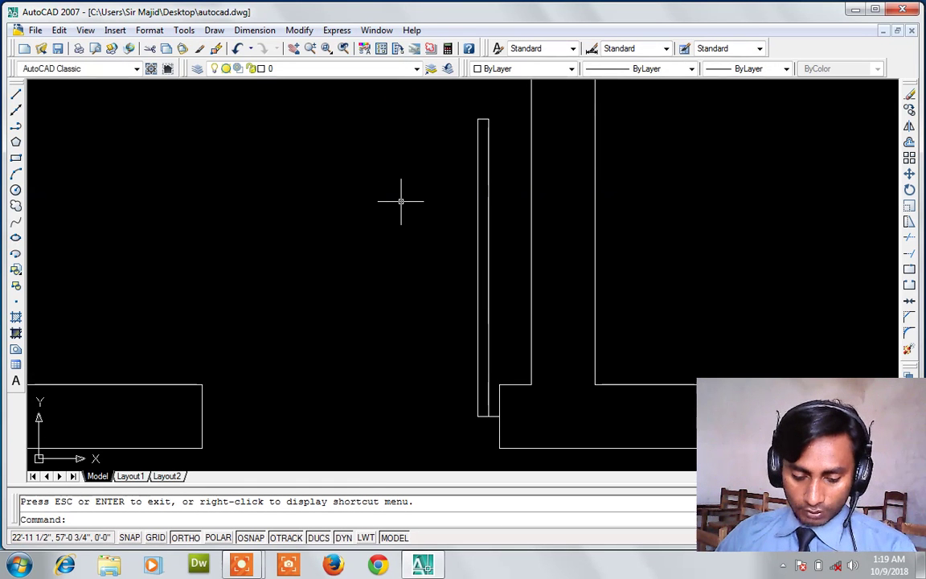
{"action": "type", "text": "a"}
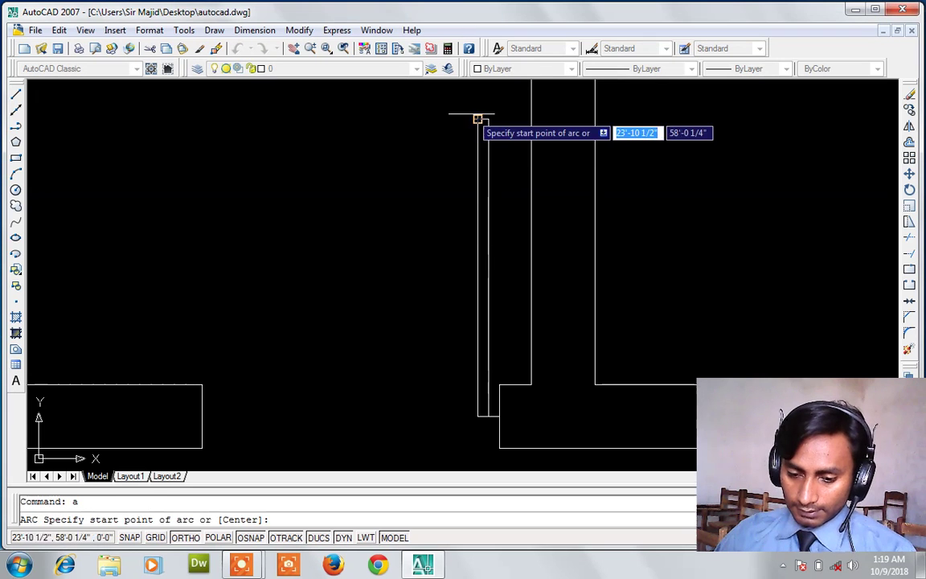
{"action": "left_click", "coordinate": [478, 119]}
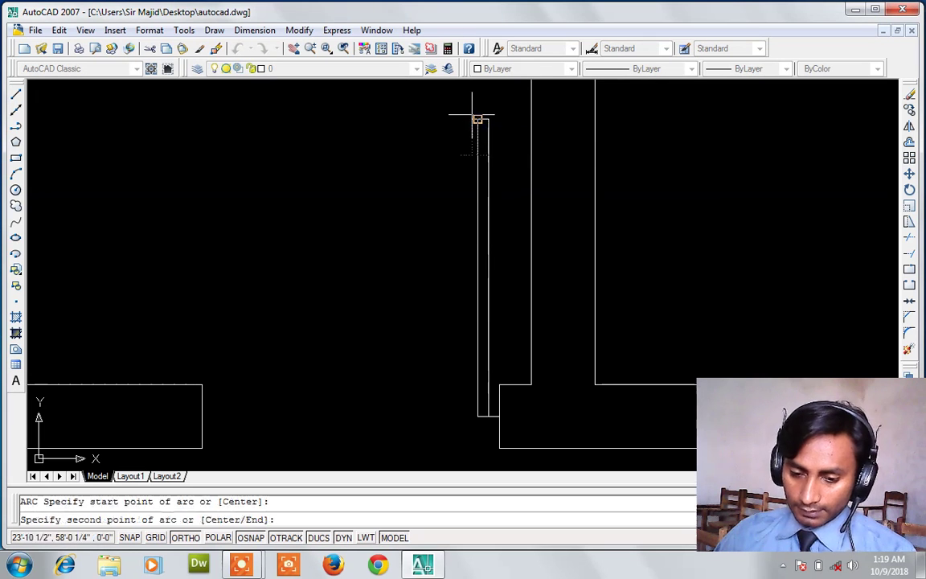
{"action": "left_click", "coordinate": [201, 384]}
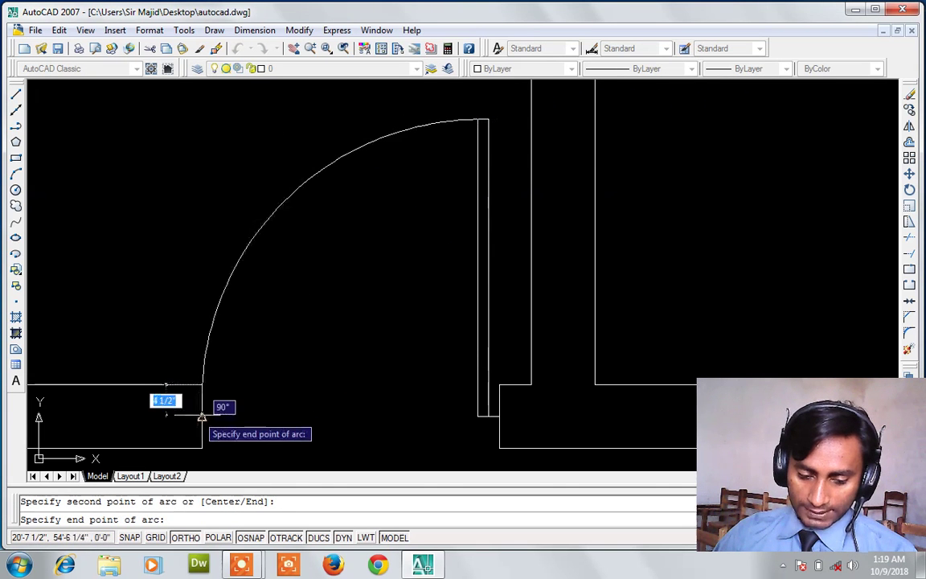
{"action": "left_click", "coordinate": [200, 402]}
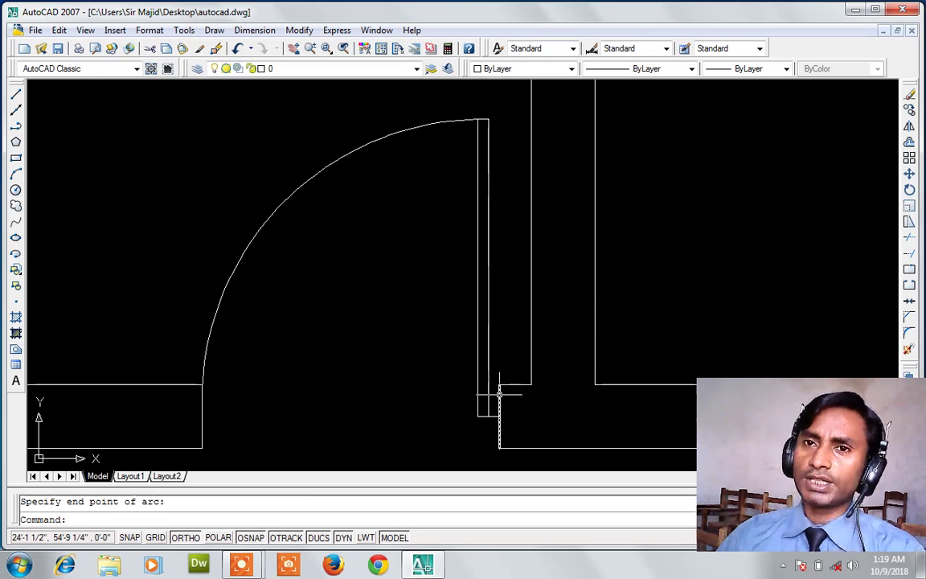
- Close the gap in the wall with a short horizontal line at the wall corner
{"action": "scroll", "coordinate": [499, 394], "scroll_direction": "down", "scroll_amount": 6}
{"action": "scroll", "coordinate": [499, 394], "scroll_direction": "down", "scroll_amount": 2}
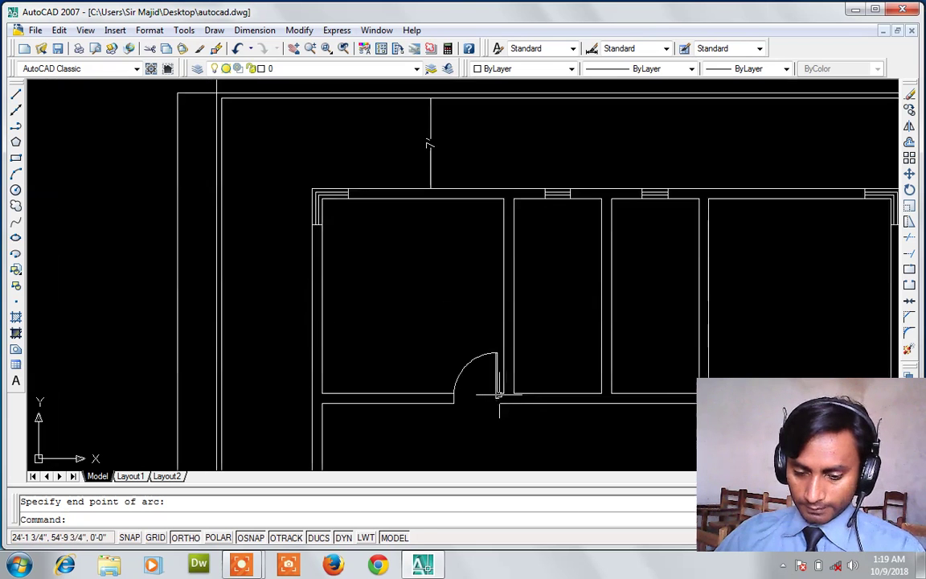
{"action": "scroll", "coordinate": [509, 211], "scroll_direction": "up", "scroll_amount": 2}
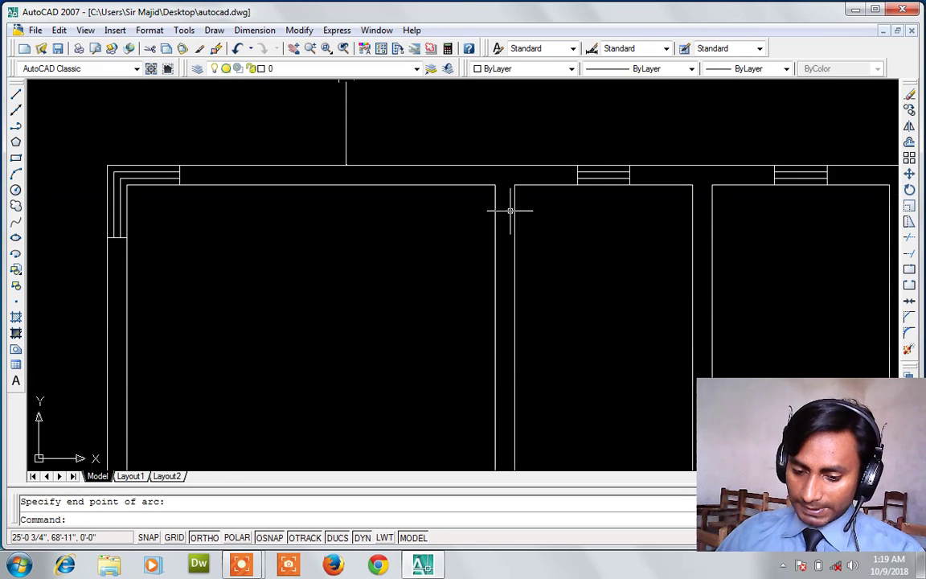
{"action": "type", "text": "l"}
{"action": "key", "text": "Return"}
{"action": "scroll", "coordinate": [509, 210], "scroll_direction": "up", "scroll_amount": 2}
{"action": "scroll", "coordinate": [510, 210], "scroll_direction": "up", "scroll_amount": 2}
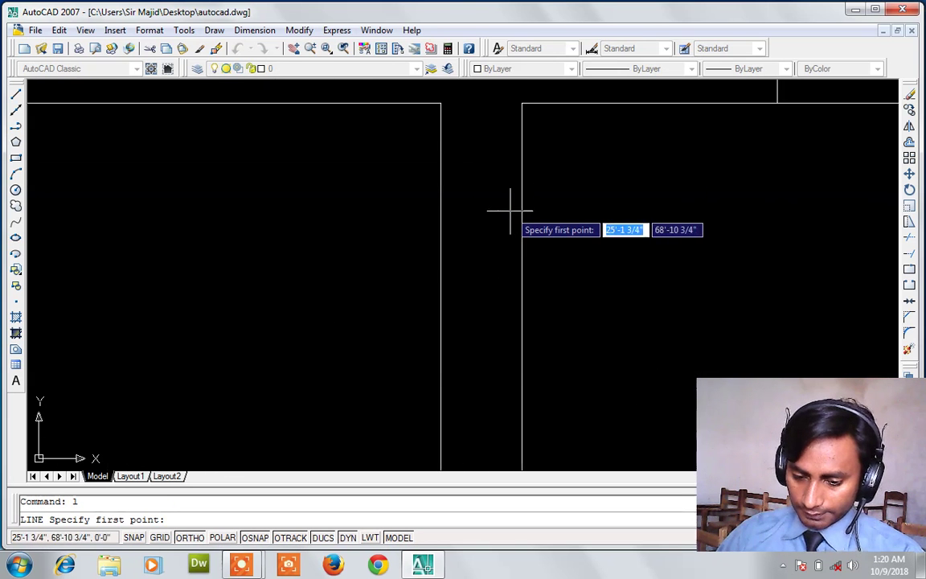
{"action": "scroll", "coordinate": [510, 211], "scroll_direction": "down", "scroll_amount": 1}
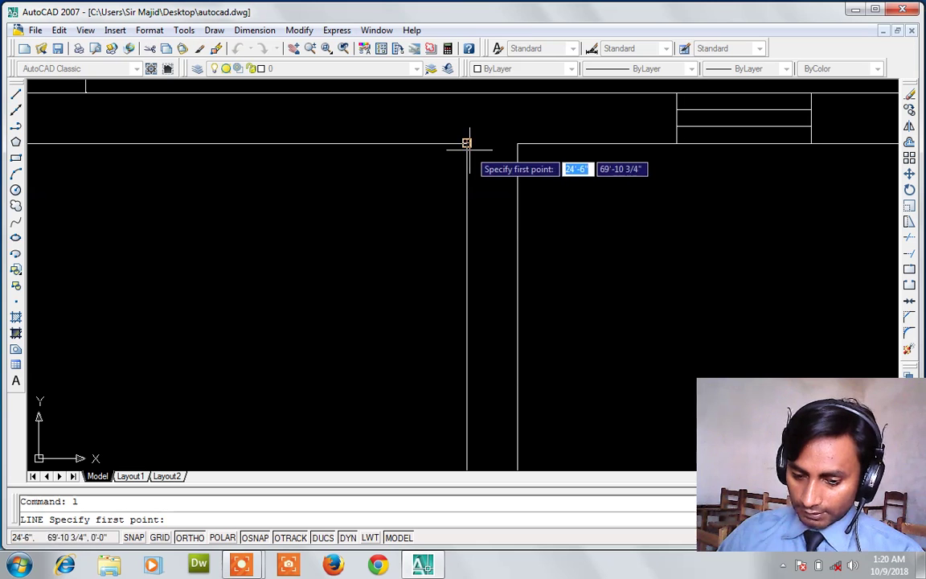
{"action": "left_click", "coordinate": [467, 144]}
{"action": "left_click", "coordinate": [518, 143]}
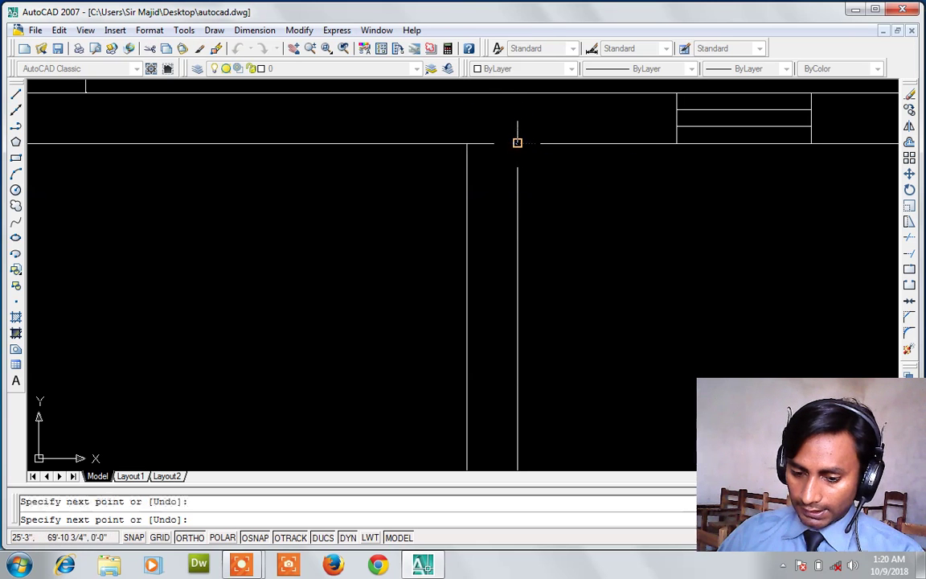
{"action": "key", "text": "Return"}
- Offset the closing line 4.5 downward inside the wall, then erase the leftover segment
{"action": "type", "text": "o"}
{"action": "key", "text": "Return"}
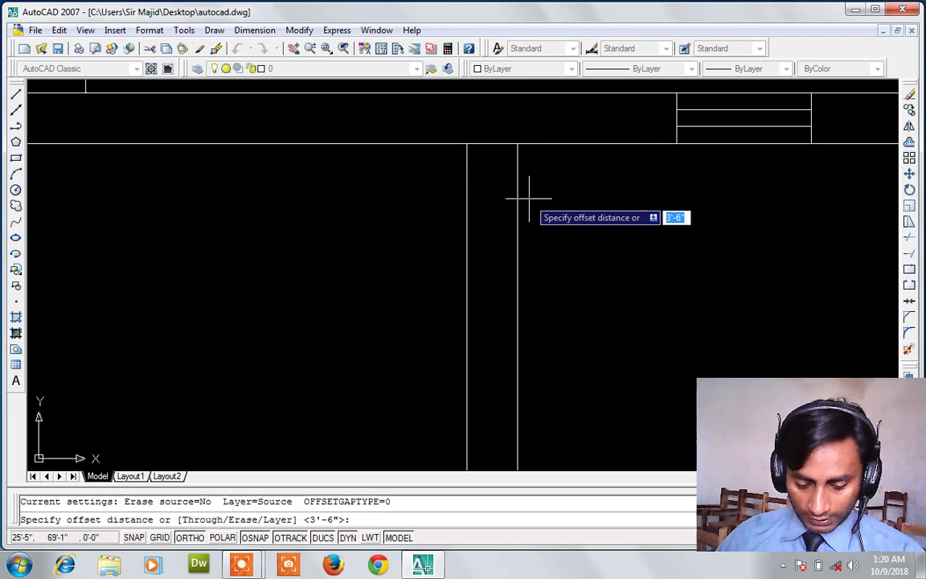
{"action": "type", "text": "4."}
{"action": "key", "text": "Return"}
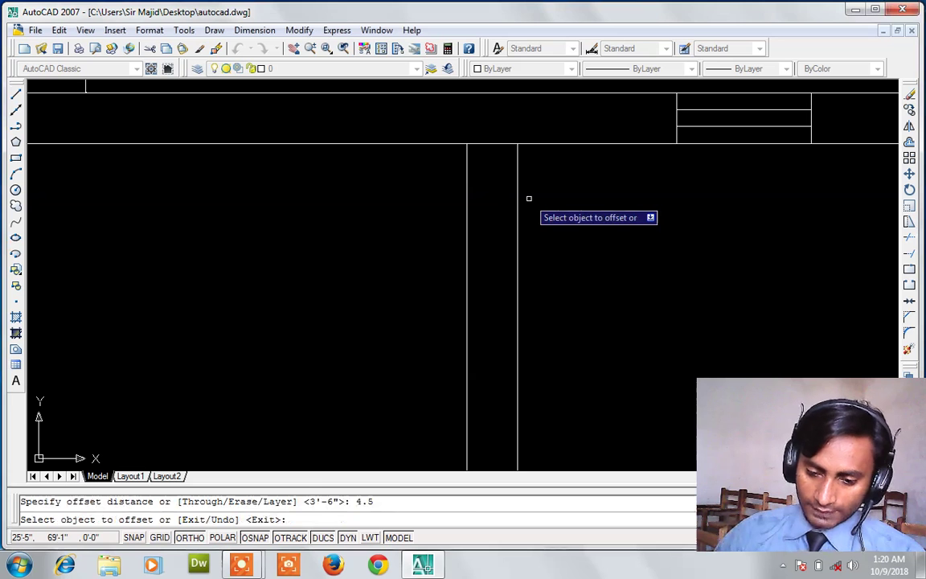
{"action": "left_click", "coordinate": [502, 145]}
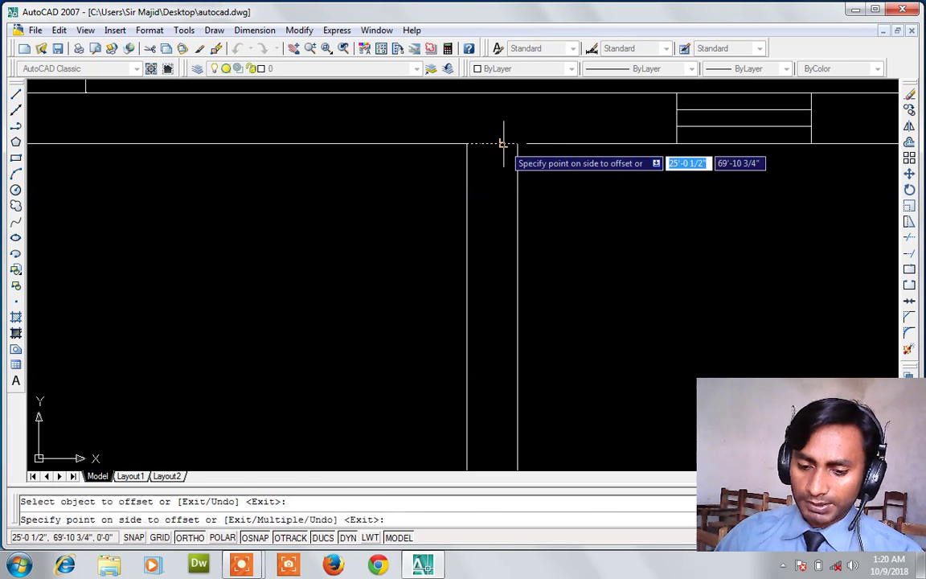
{"action": "left_click", "coordinate": [503, 177]}
{"action": "key", "text": "Escape"}
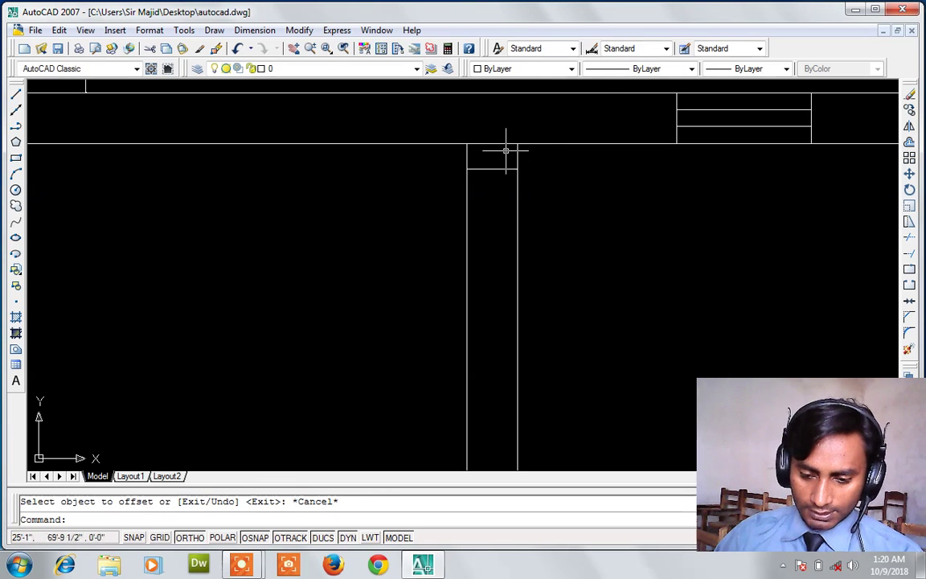
{"action": "left_click", "coordinate": [507, 144]}
{"action": "key", "text": "Delete"}
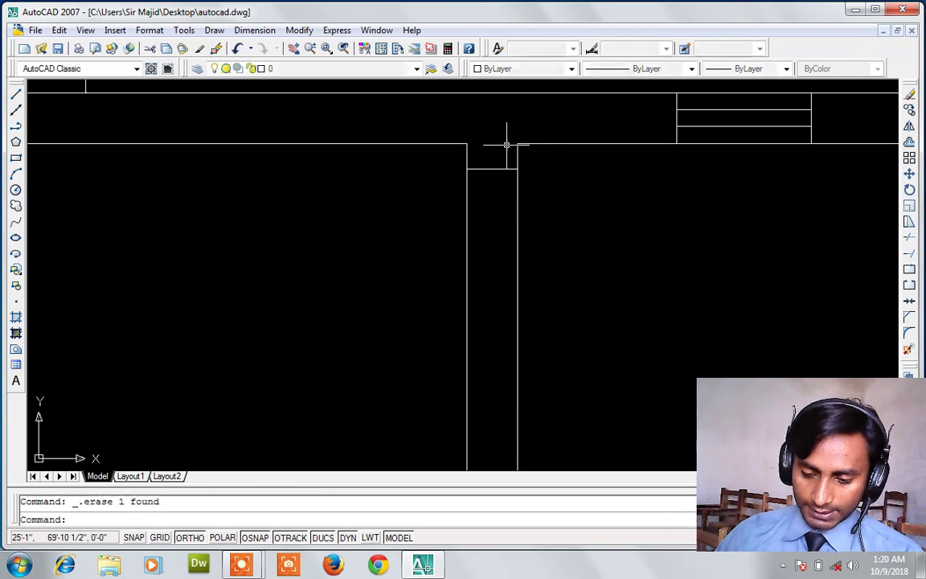
- Offset the horizontal line 2'6 downward to mark the opening
{"action": "type", "text": "o"}
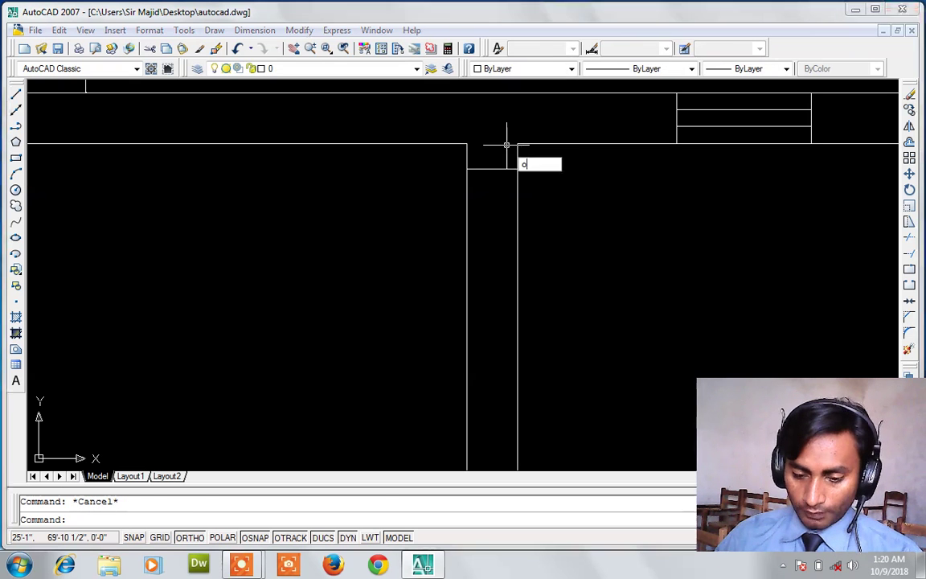
{"action": "key", "text": "Return"}
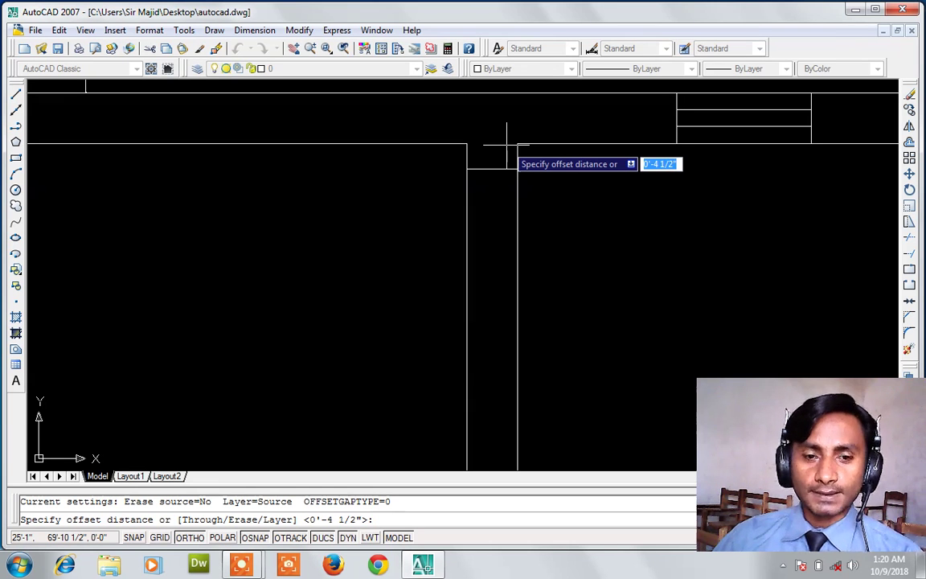
{"action": "type", "text": "2'6"}
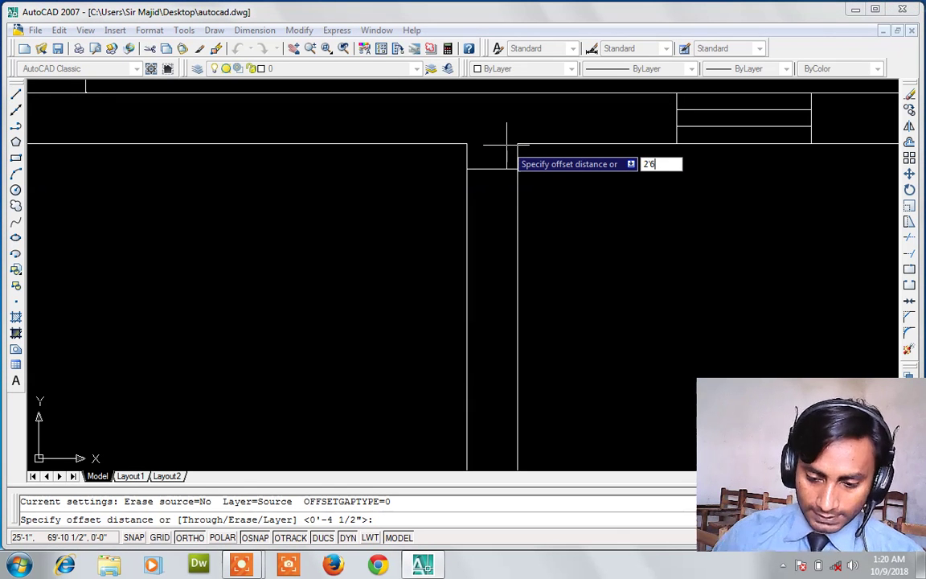
{"action": "key", "text": "Return"}
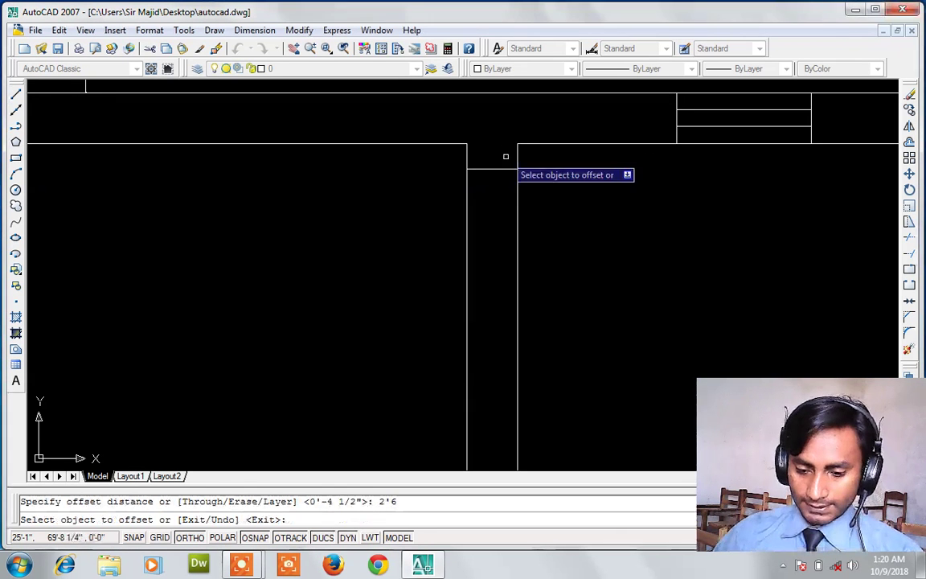
{"action": "left_click", "coordinate": [497, 169]}
{"action": "left_click", "coordinate": [493, 221]}
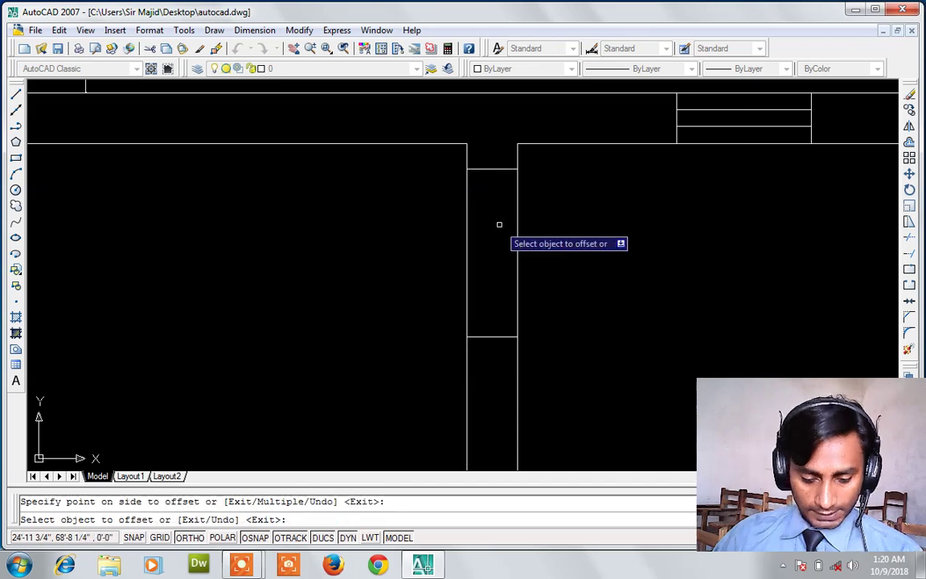
{"action": "key", "text": "Escape"}
- Trim the two vertical wall lines between the horizontal marks
{"action": "type", "text": "tr"}
{"action": "key", "text": "Return"}
{"action": "key", "text": "Return"}
{"action": "left_click", "coordinate": [531, 232]}
{"action": "left_click", "coordinate": [401, 253]}
{"action": "key", "text": "Escape"}
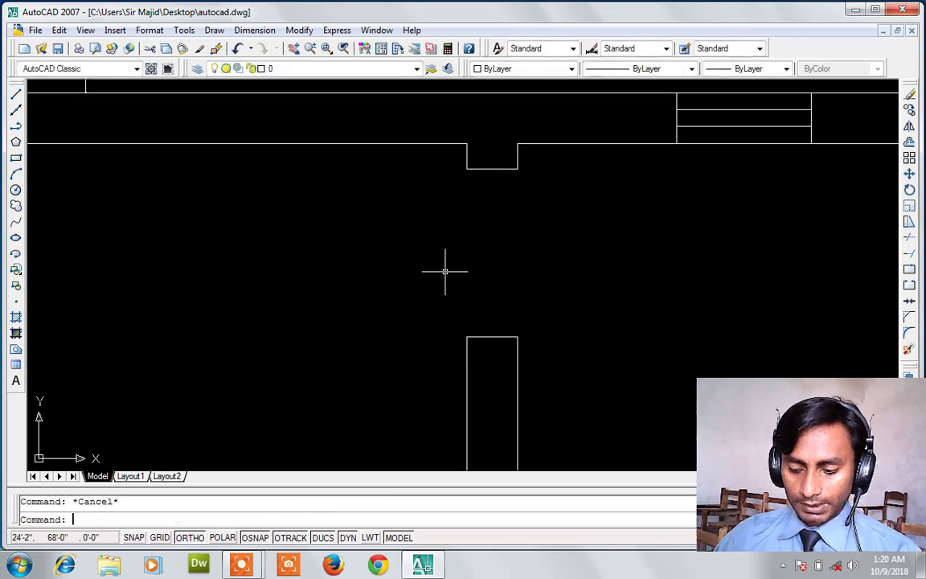
- Draw the door leaf at the opening with sides 3, 2'6, 1.5 and 2'6
{"action": "type", "text": "l"}
{"action": "key", "text": "Return"}
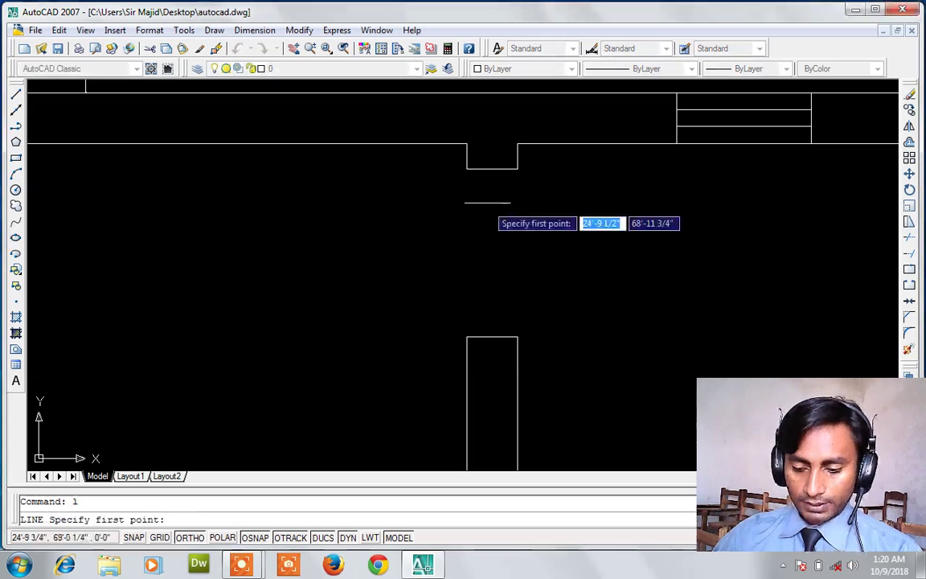
{"action": "left_click", "coordinate": [493, 169]}
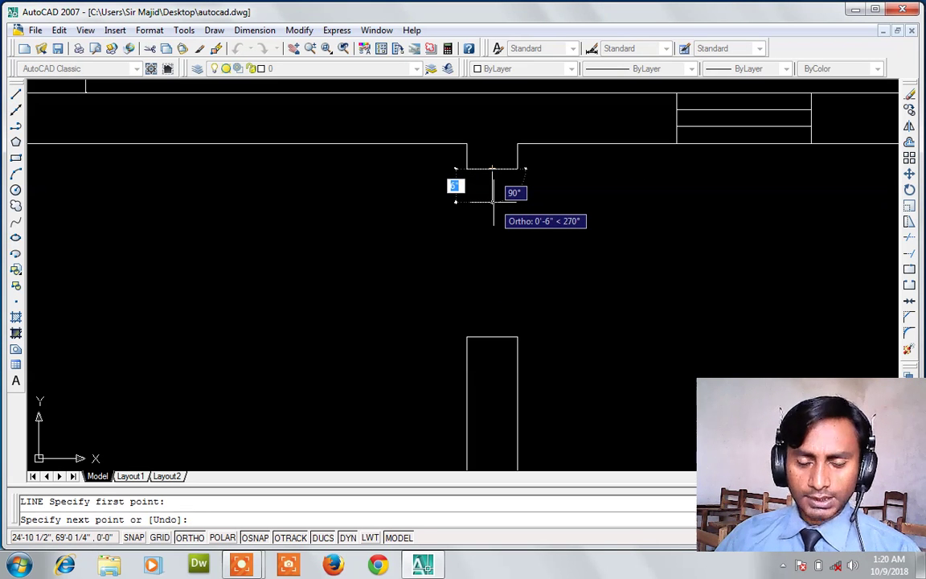
{"action": "type", "text": "3"}
{"action": "key", "text": "Return"}
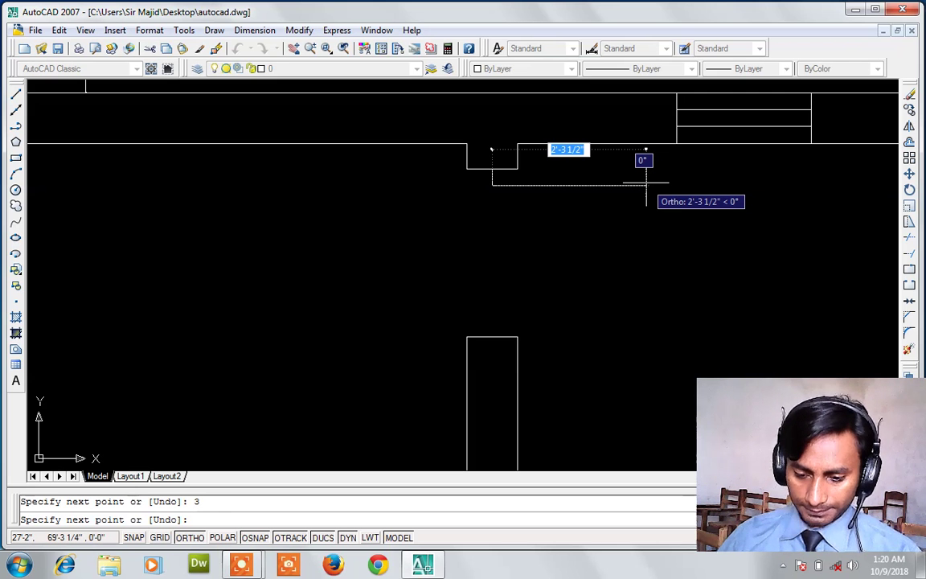
{"action": "type", "text": "2'6"}
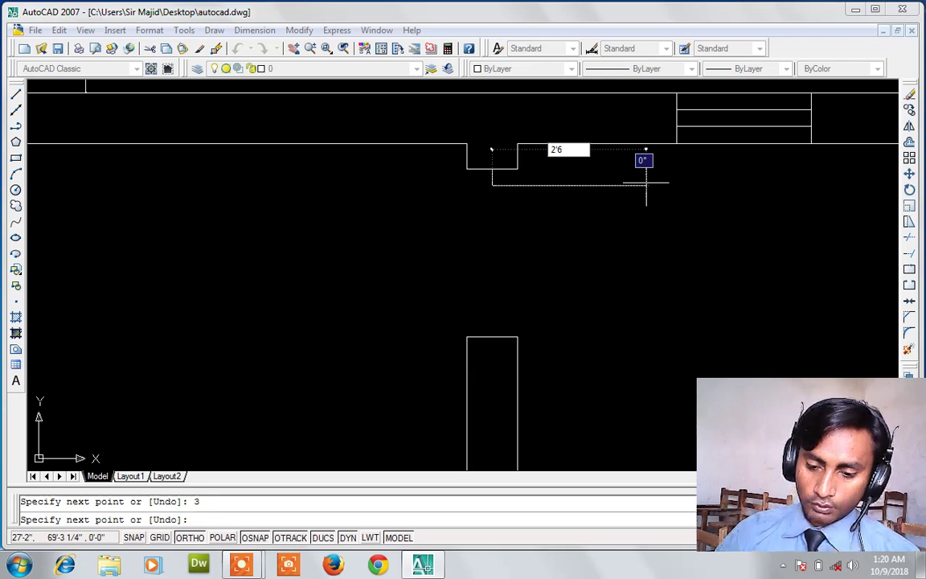
{"action": "key", "text": "Return"}
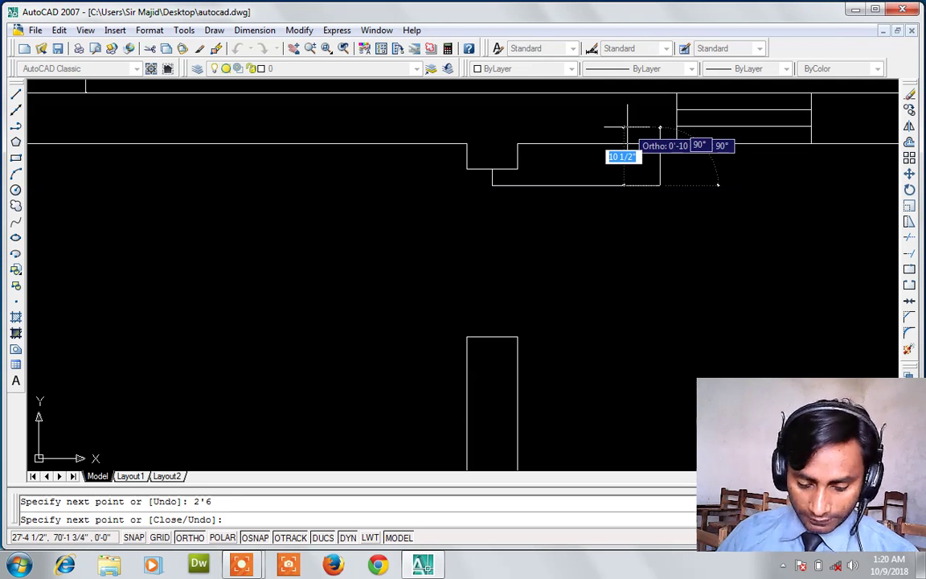
{"action": "type", "text": "1"}
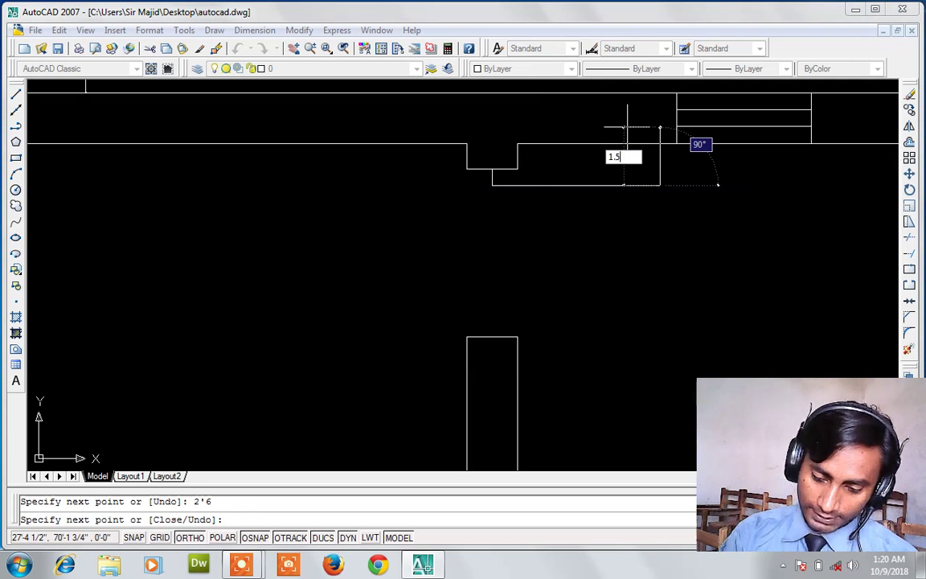
{"action": "type", "text": ".5"}
{"action": "key", "text": "Return"}
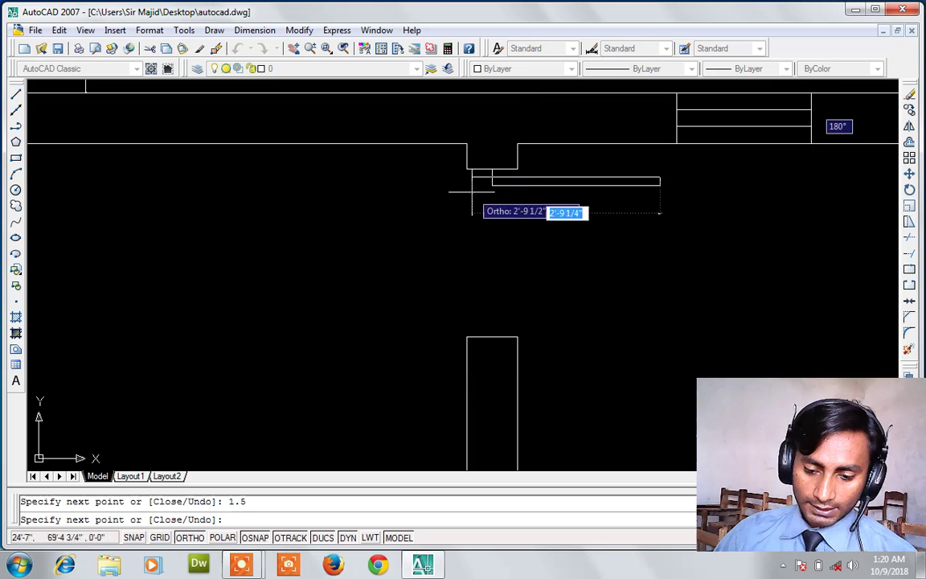
{"action": "type", "text": "2'6"}
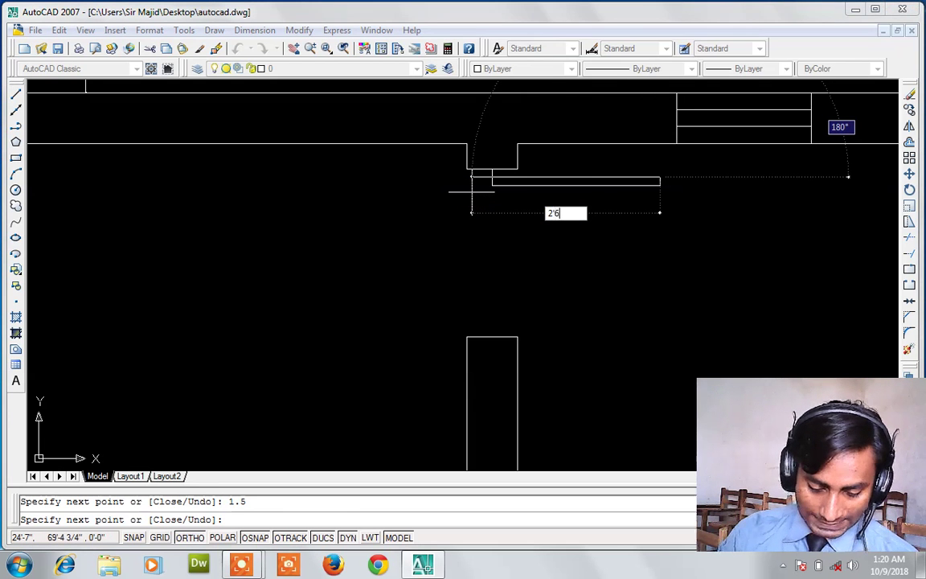
{"action": "key", "text": "Return"}
{"action": "key", "text": "Escape"}
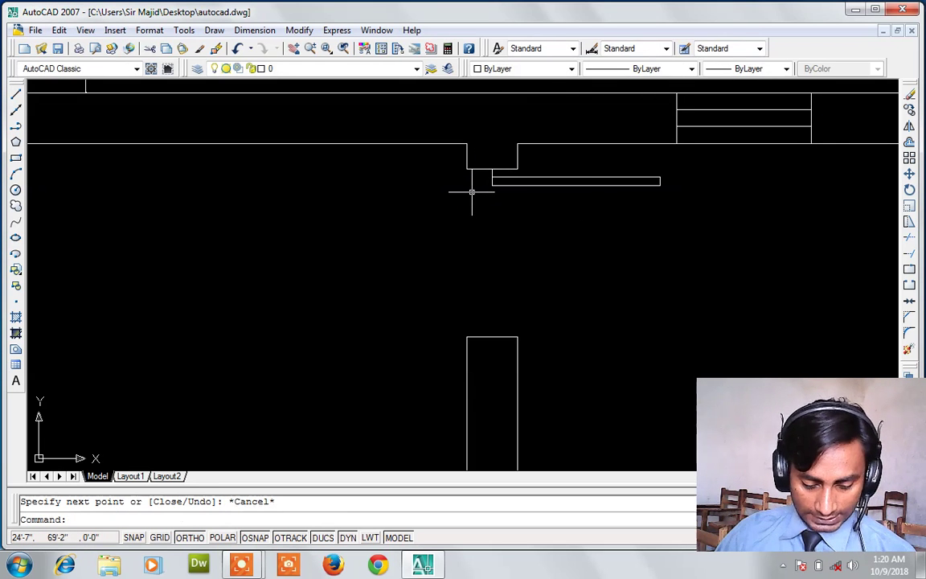
- Add a three-point swing arc from the leaf's end to the wall
{"action": "type", "text": "a"}
{"action": "key", "text": "Return"}
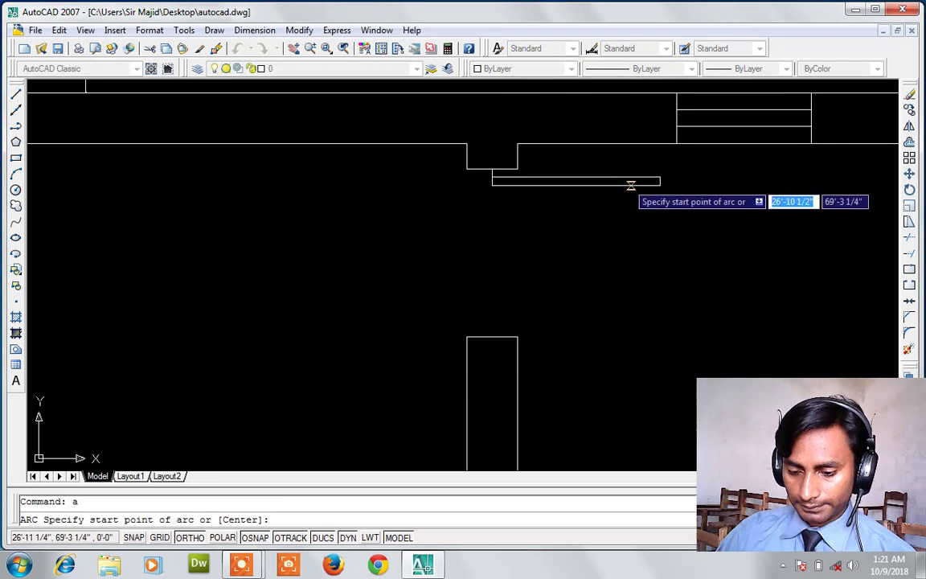
{"action": "left_click", "coordinate": [659, 185]}
{"action": "scroll", "coordinate": [659, 187], "scroll_direction": "down", "scroll_amount": 3}
{"action": "left_click", "coordinate": [604, 248]}
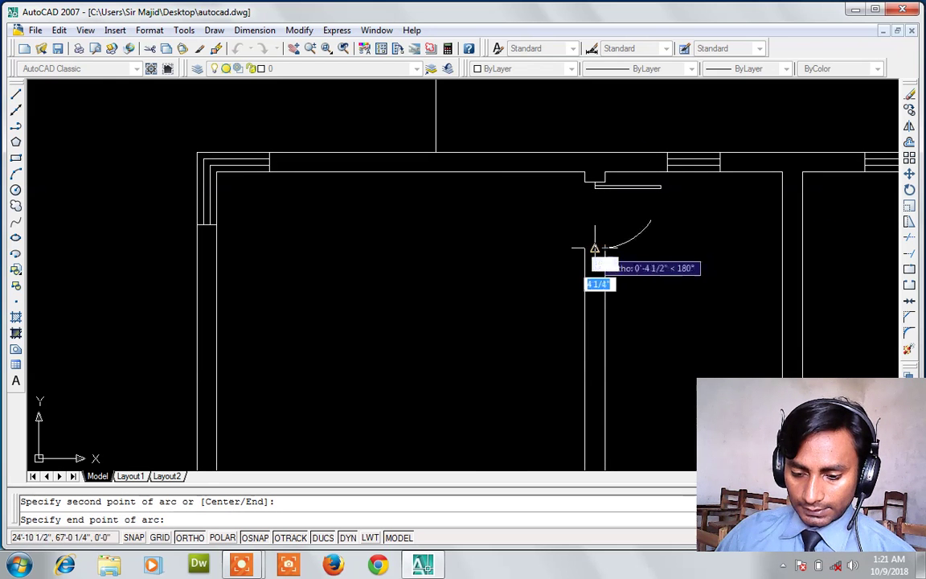
{"action": "left_click", "coordinate": [596, 248]}
{"action": "scroll", "coordinate": [512, 214], "scroll_direction": "down", "scroll_amount": 2}
{"action": "scroll", "coordinate": [512, 215], "scroll_direction": "down", "scroll_amount": 2}
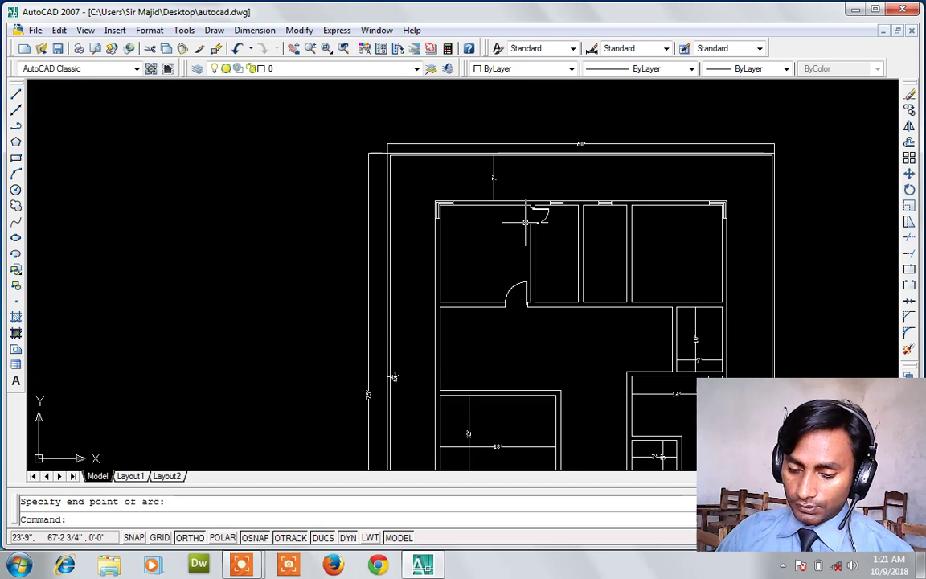
{"action": "scroll", "coordinate": [525, 222], "scroll_direction": "up", "scroll_amount": 2}
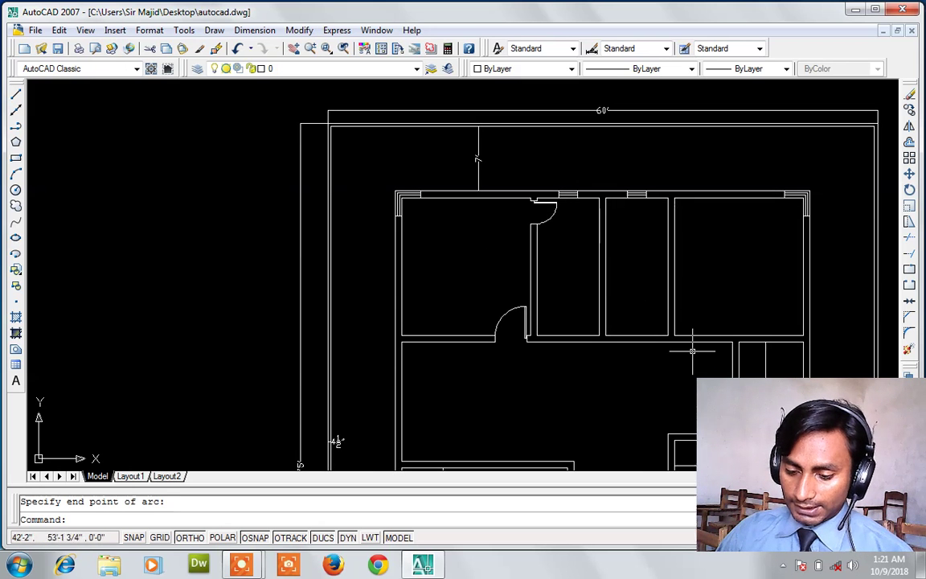
{"action": "scroll", "coordinate": [693, 351], "scroll_direction": "up", "scroll_amount": 3}
- Draw a short vertical line down from the wall corner
{"action": "type", "text": "l"}
{"action": "key", "text": "Return"}
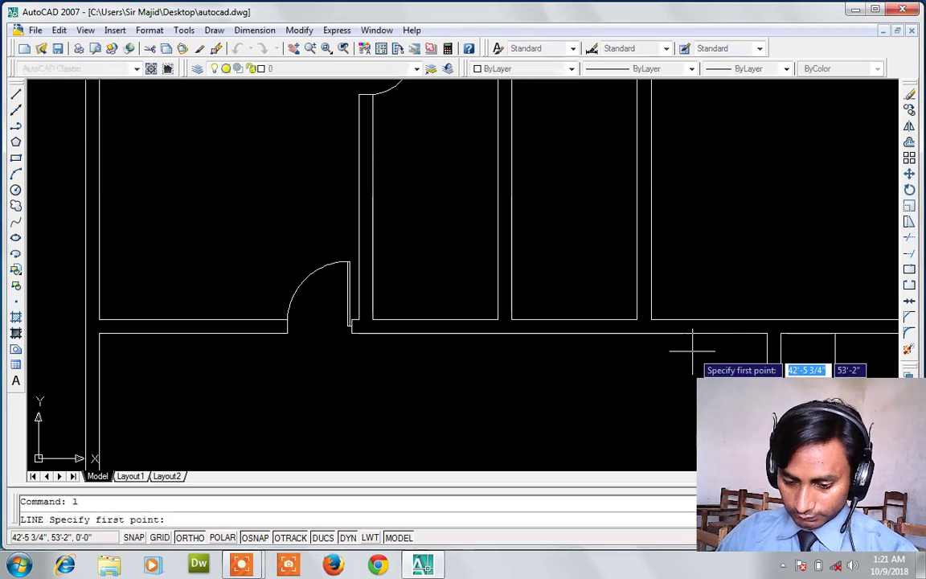
{"action": "scroll", "coordinate": [692, 350], "scroll_direction": "up", "scroll_amount": 3}
{"action": "scroll", "coordinate": [674, 320], "scroll_direction": "down", "scroll_amount": 2}
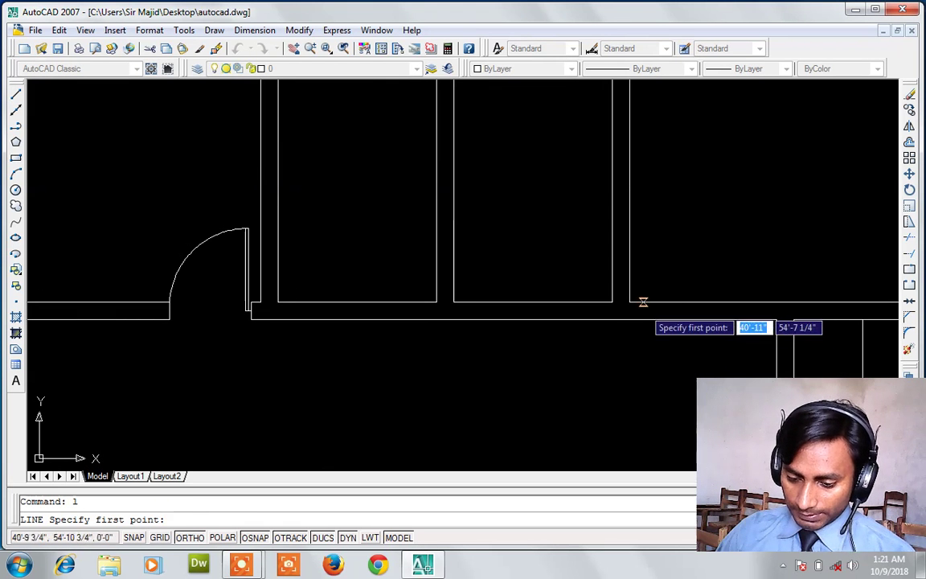
{"action": "left_click", "coordinate": [629, 303]}
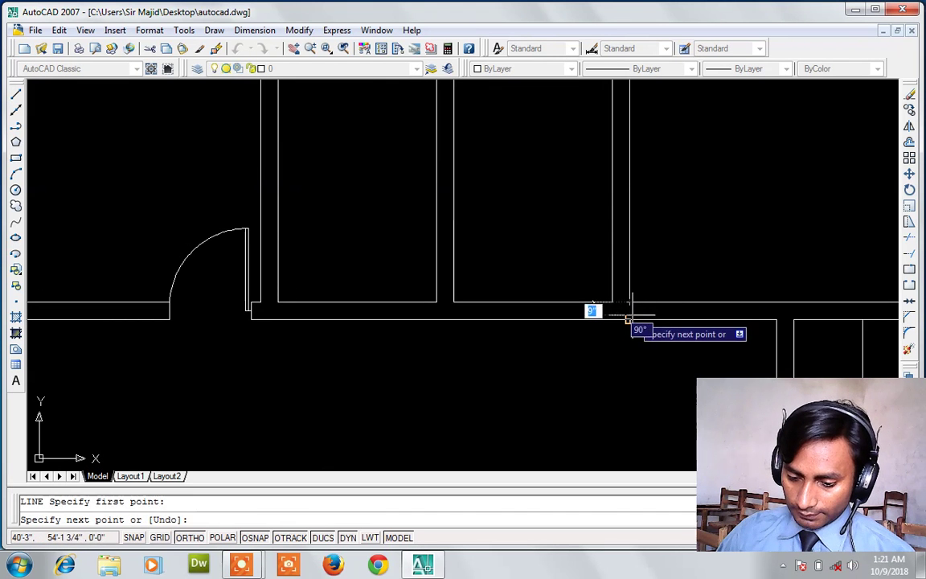
{"action": "left_click", "coordinate": [630, 319]}
{"action": "key", "text": "Return"}
- Offset the short line 4.5 to the side, then erase the original
{"action": "type", "text": "o"}
{"action": "key", "text": "Return"}
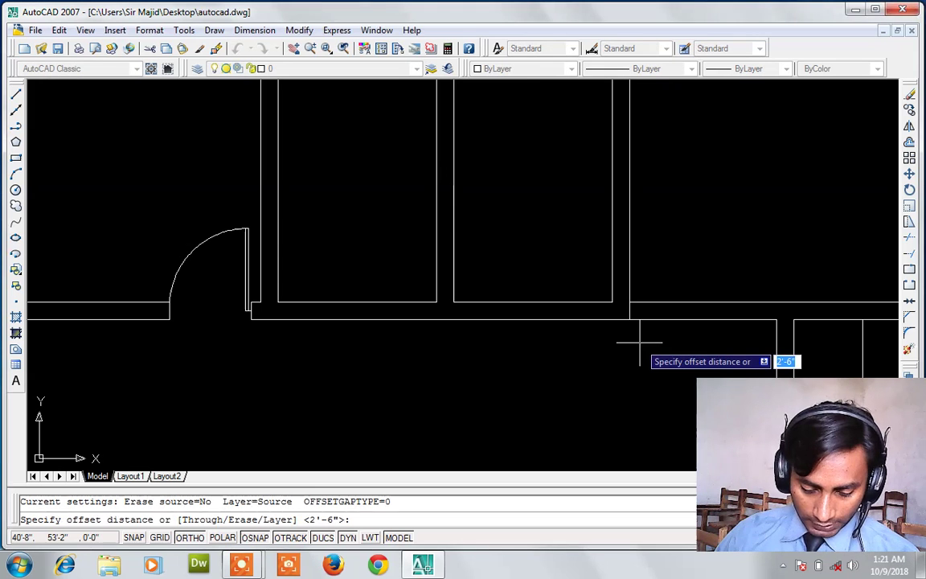
{"action": "type", "text": "4.5"}
{"action": "key", "text": "Return"}
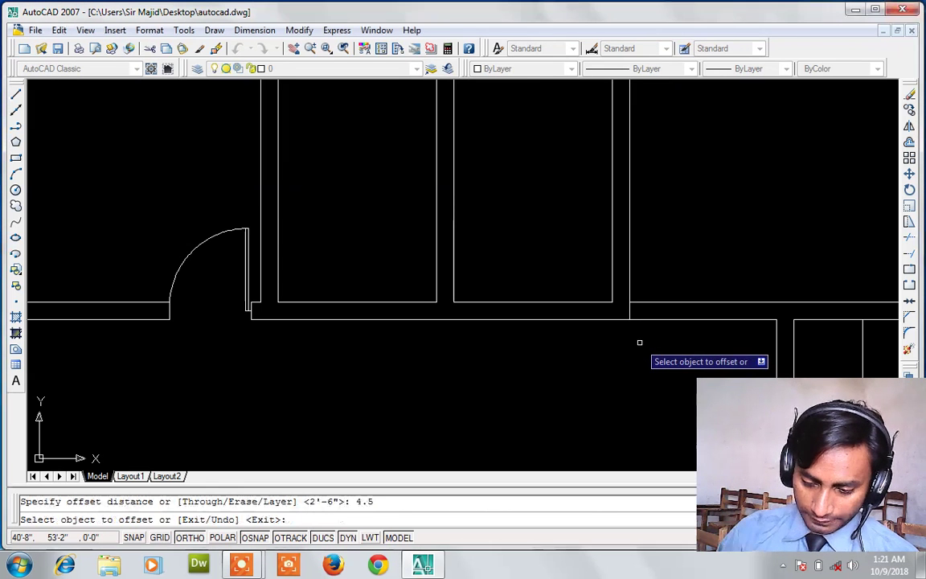
{"action": "left_click", "coordinate": [629, 311]}
{"action": "left_click", "coordinate": [655, 319]}
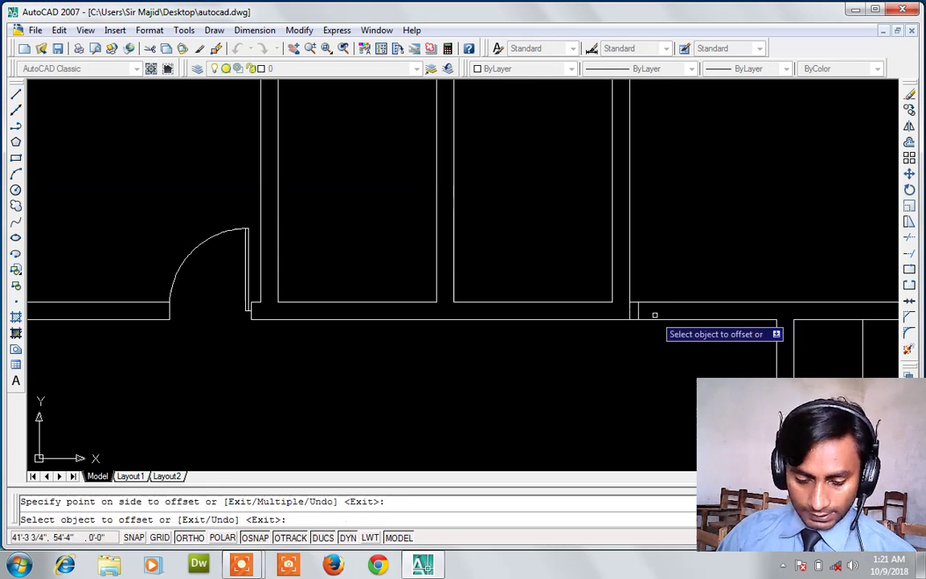
{"action": "key", "text": "Escape"}
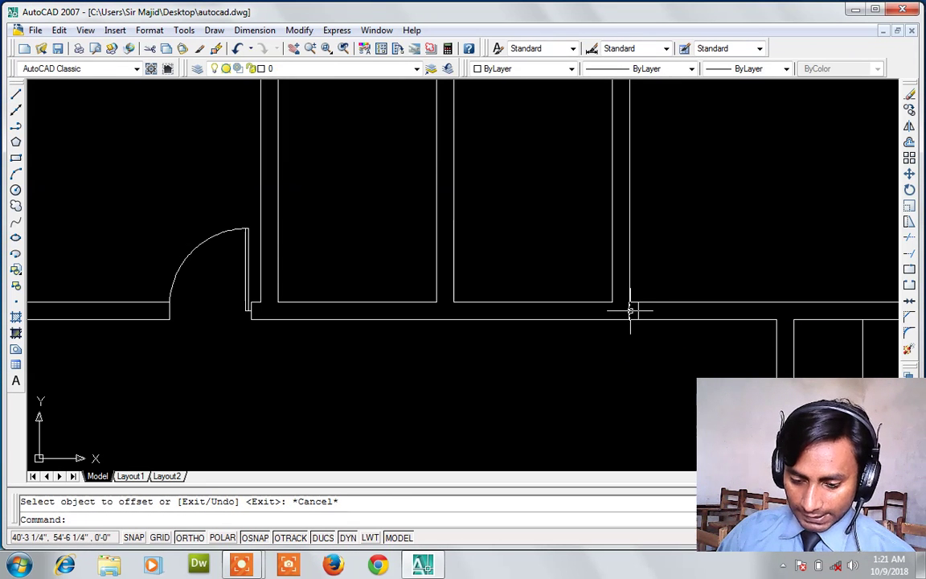
{"action": "left_click", "coordinate": [630, 311]}
{"action": "key", "text": "Delete"}
{"action": "key", "text": "Escape"}
- Offset the vertical line 3'6 to the side to mark the doorway
{"action": "type", "text": "o"}
{"action": "key", "text": "Return"}
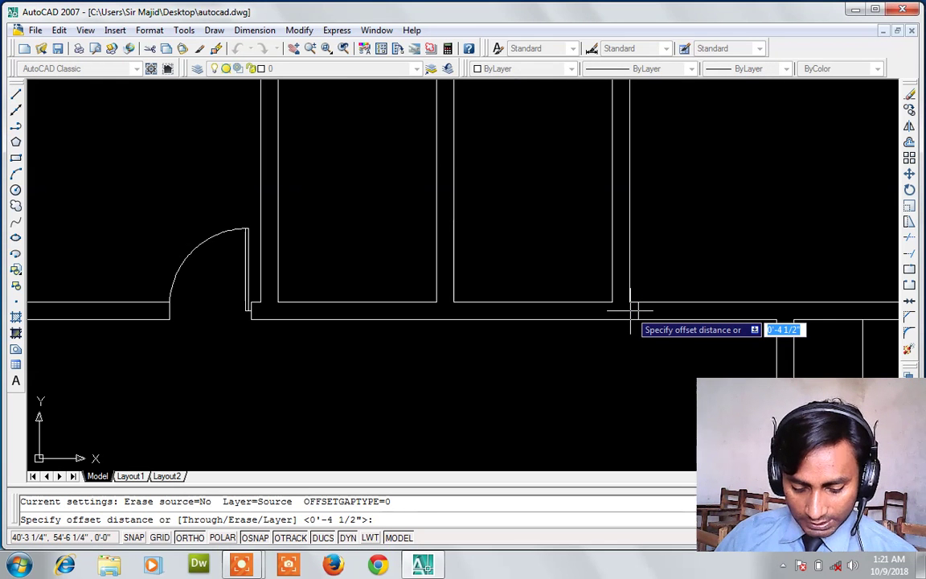
{"action": "type", "text": "3'6"}
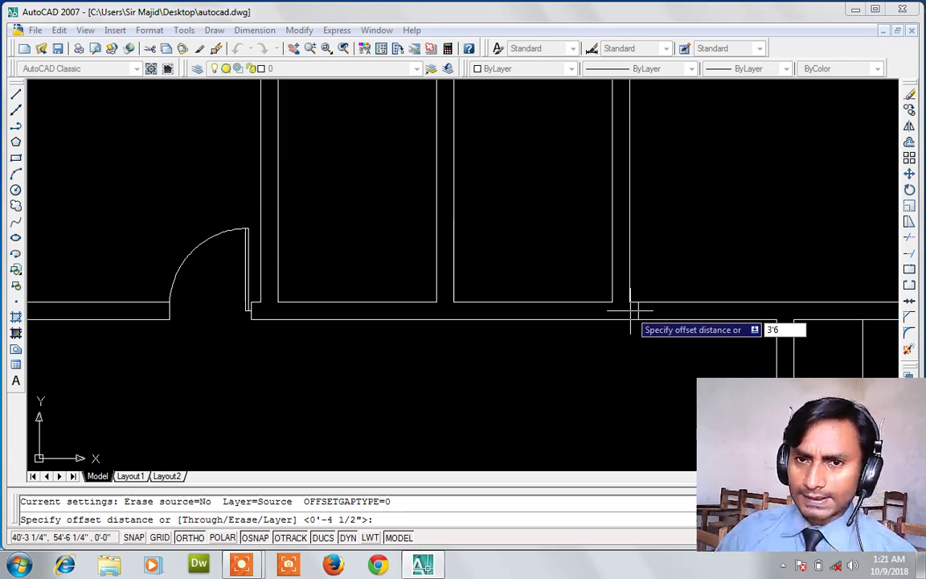
{"action": "key", "text": "Return"}
{"action": "left_click", "coordinate": [637, 305]}
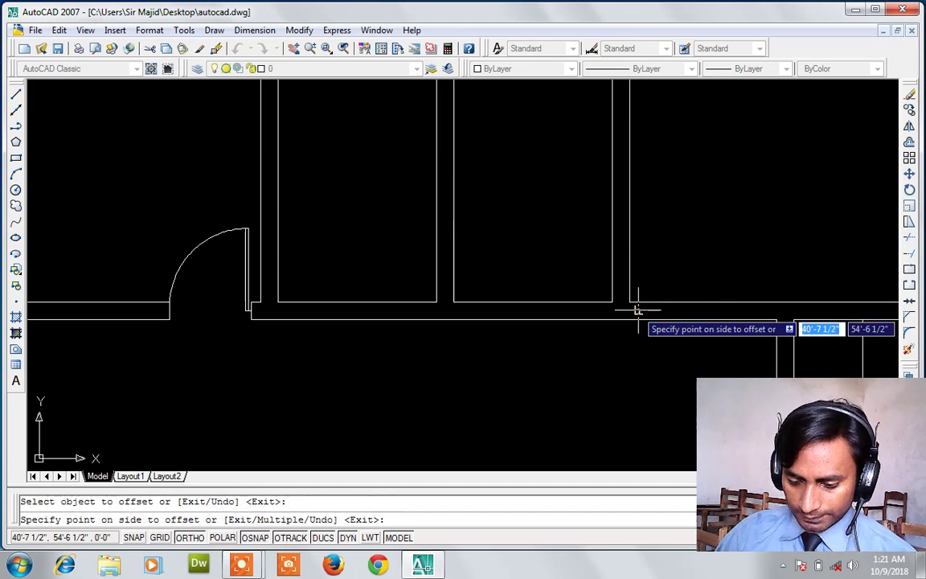
{"action": "left_click", "coordinate": [670, 310]}
{"action": "key", "text": "Escape"}
- Trim the upper and lower wall lines between the two marks
{"action": "type", "text": "tr"}
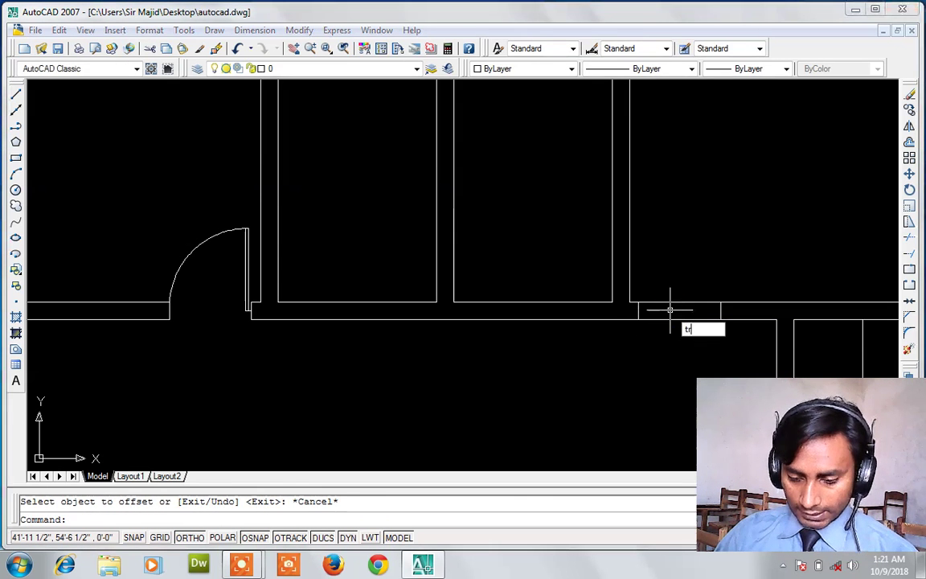
{"action": "key", "text": "Return"}
{"action": "left_click", "coordinate": [679, 296]}
{"action": "left_click", "coordinate": [667, 330]}
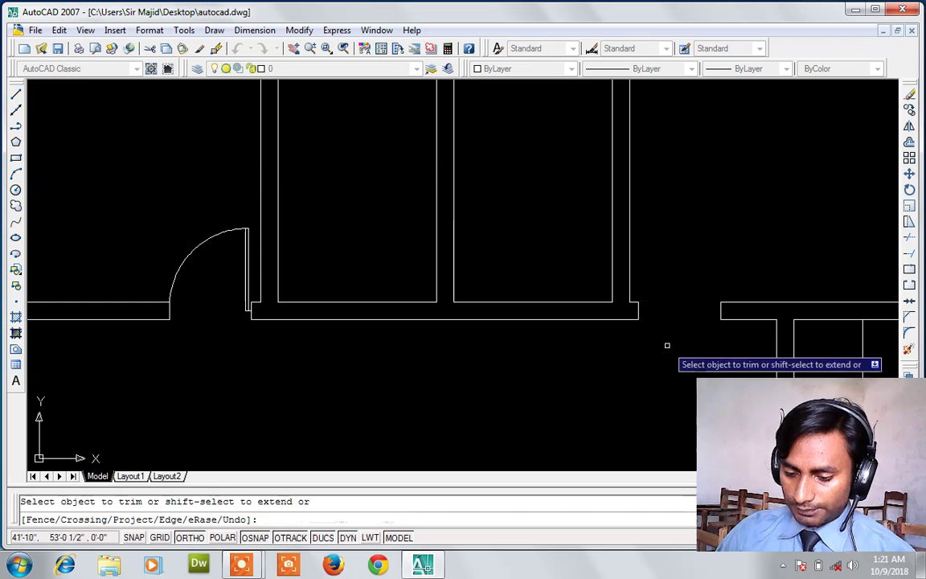
{"action": "key", "text": "Escape"}
{"action": "scroll", "coordinate": [670, 246], "scroll_direction": "down", "scroll_amount": 3}
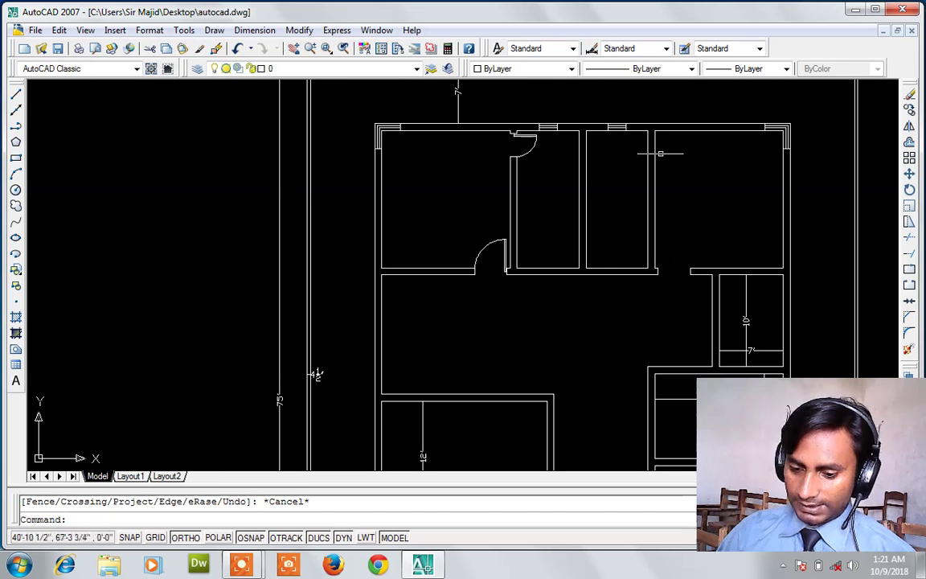
{"action": "scroll", "coordinate": [655, 142], "scroll_direction": "up", "scroll_amount": 5}
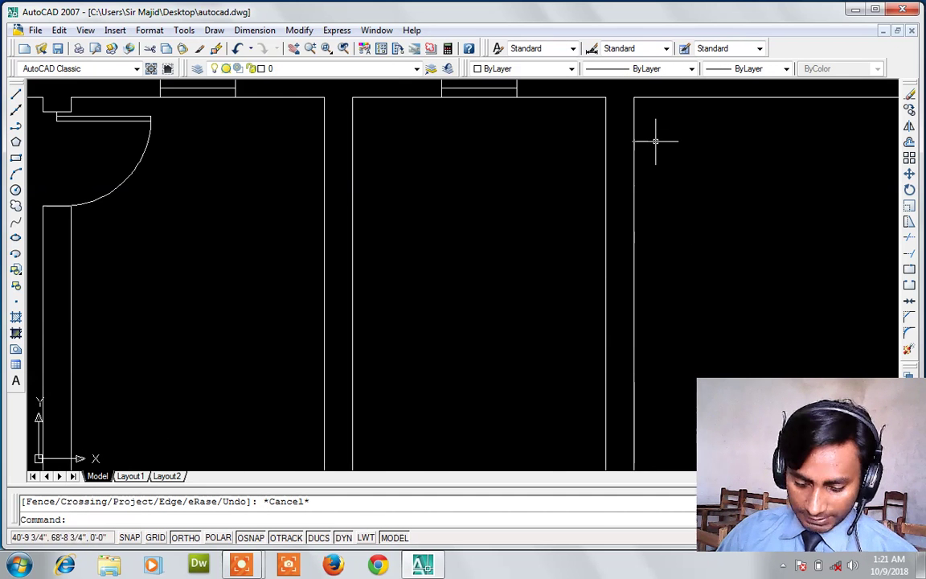
- Offset the short line capping the partition 4.5 down from the outer wall
{"action": "type", "text": "l"}
{"action": "key", "text": "Return"}
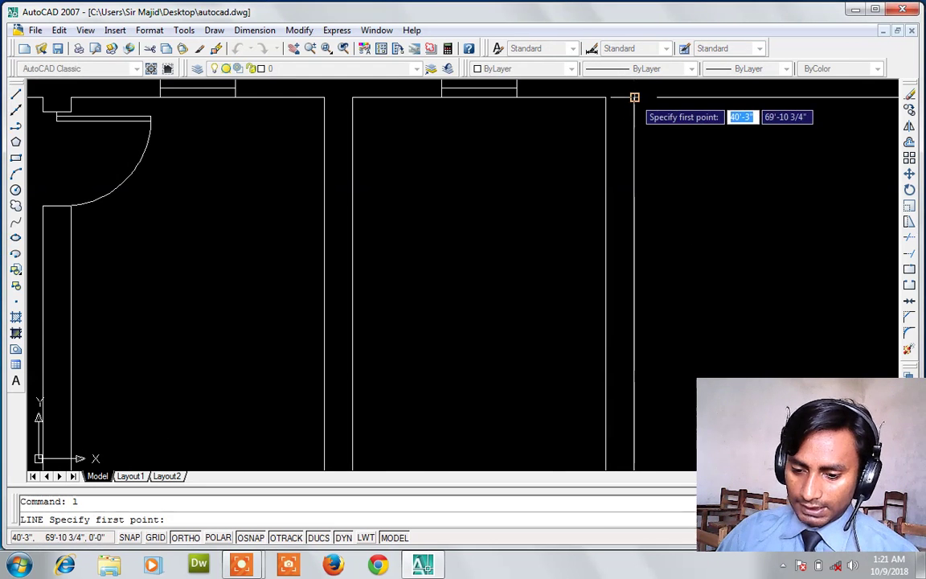
{"action": "left_click", "coordinate": [634, 97]}
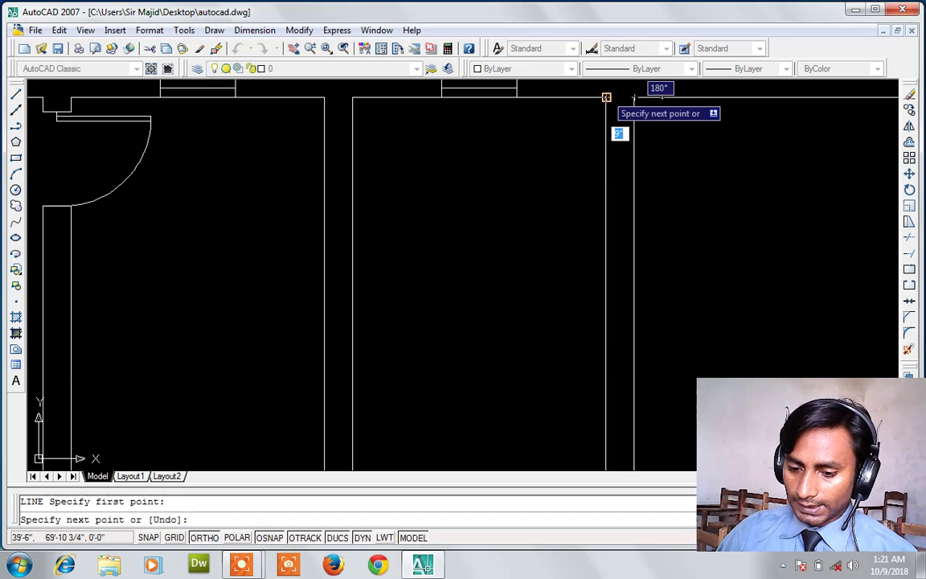
{"action": "key", "text": "Escape"}
{"action": "type", "text": "o"}
{"action": "key", "text": "Return"}
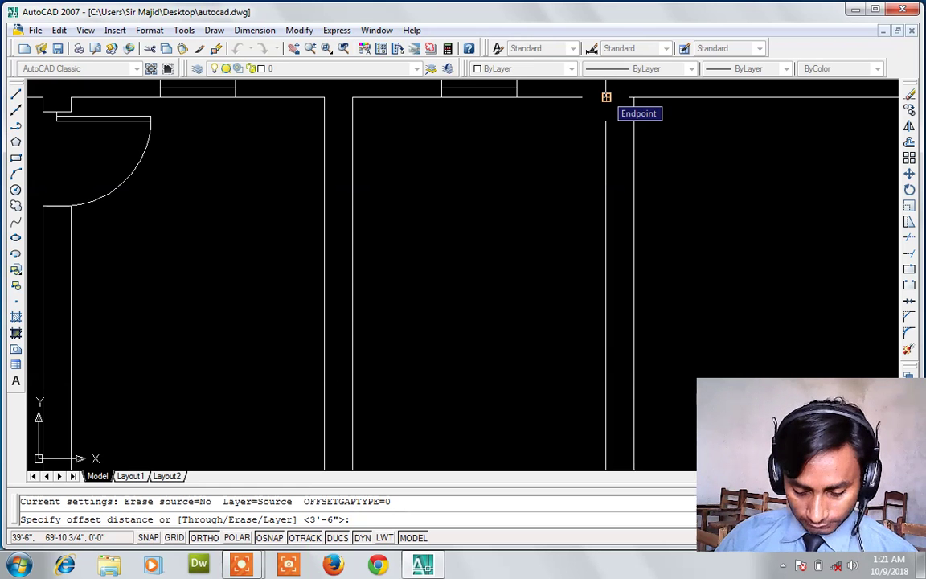
{"action": "type", "text": "4"}
{"action": "key", "text": "Return"}
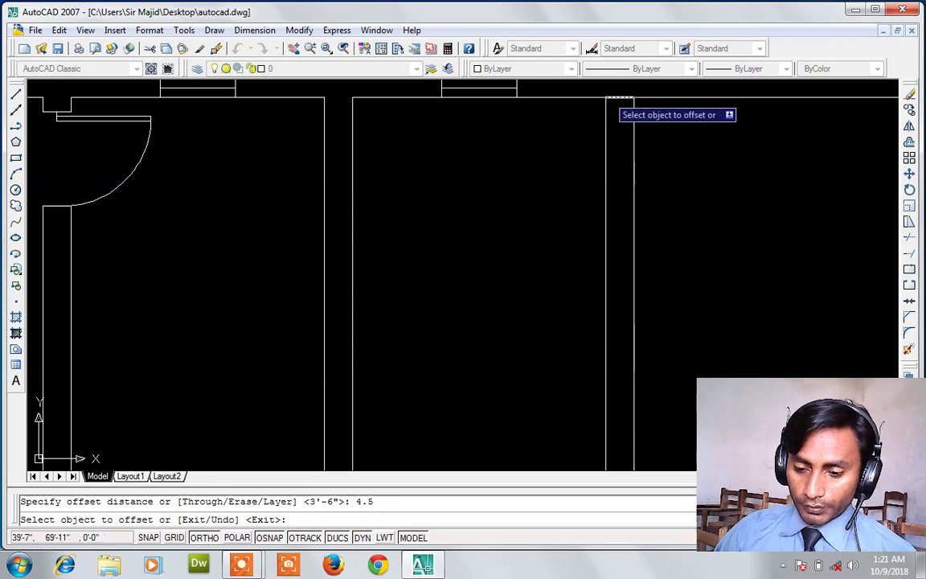
{"action": "left_click", "coordinate": [614, 97]}
{"action": "left_click", "coordinate": [617, 146]}
{"action": "key", "text": "Escape"}
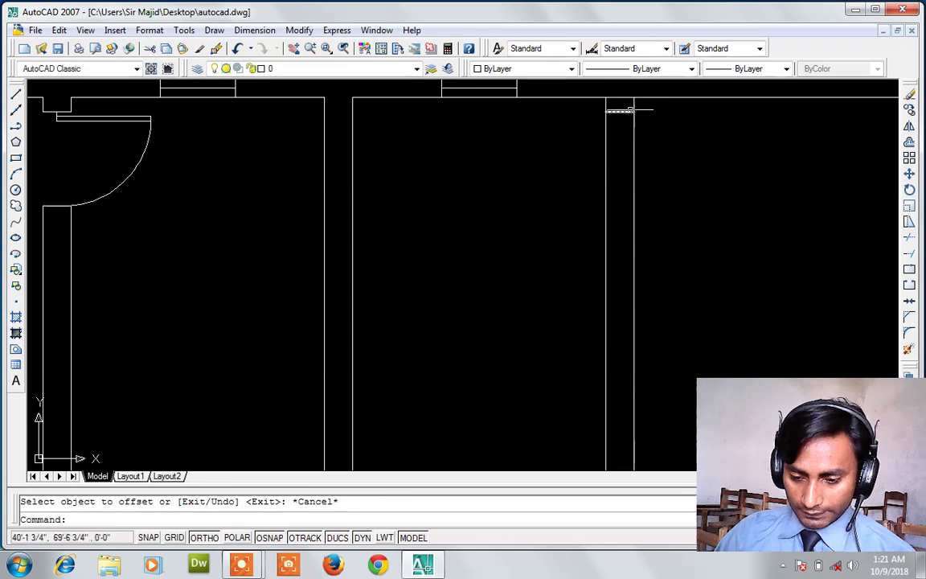
{"action": "left_click", "coordinate": [620, 97]}
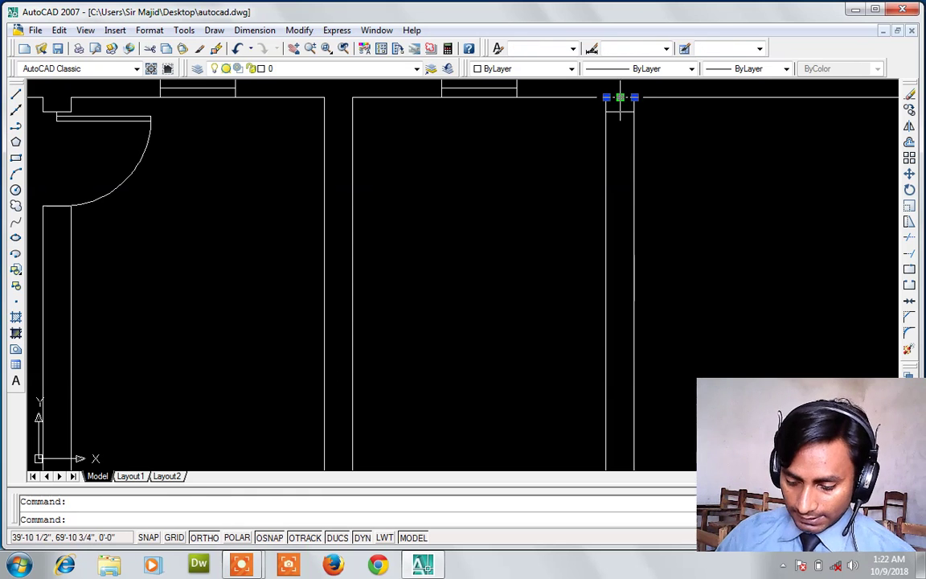
{"action": "key", "text": "Escape"}
- Offset that new short line a further 2'6 down
{"action": "key", "text": "Return"}
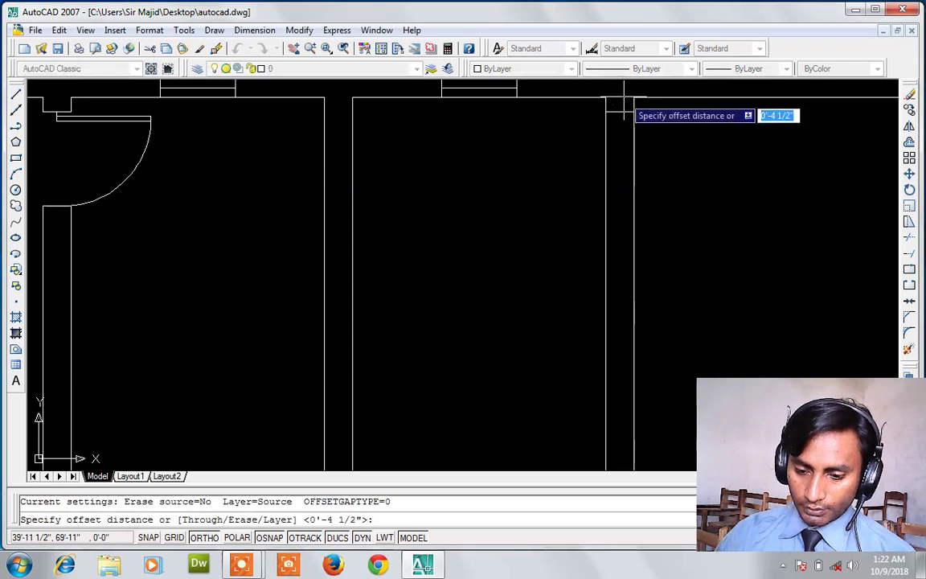
{"action": "type", "text": "2"}
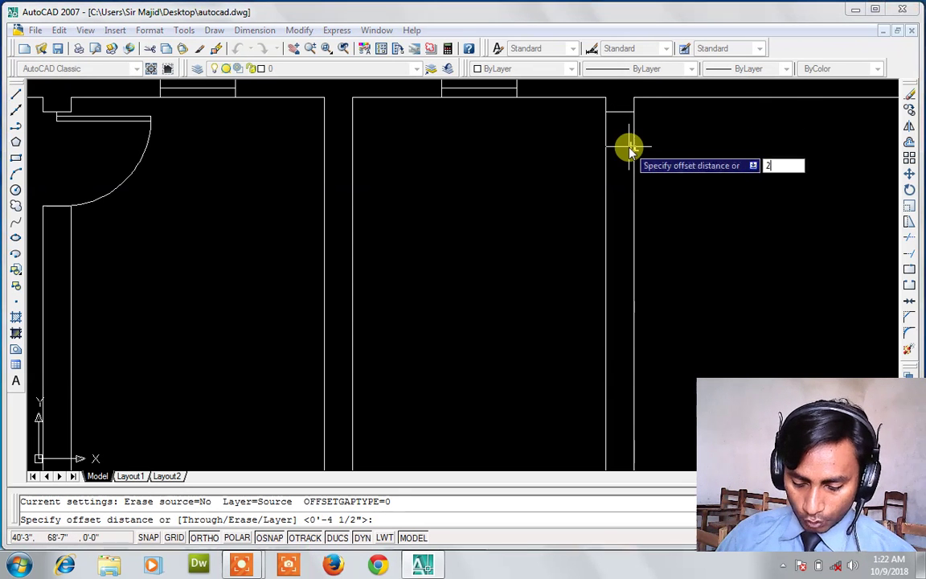
{"action": "type", "text": "'6"}
{"action": "key", "text": "Return"}
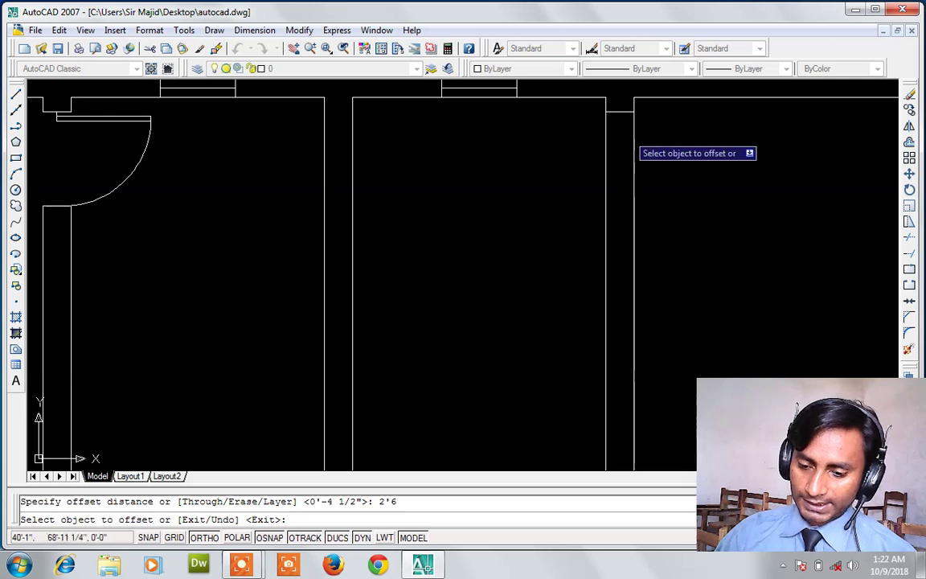
{"action": "left_click", "coordinate": [619, 111]}
{"action": "left_click", "coordinate": [623, 208]}
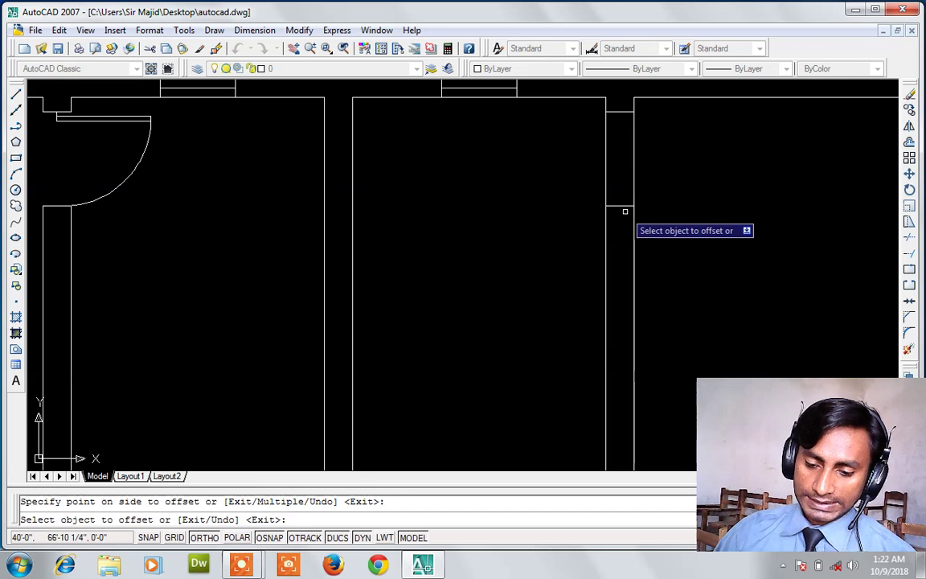
{"action": "key", "text": "Escape"}
- Trim the partition wall lines between the two short lines to open the doorway
{"action": "type", "text": "tr"}
{"action": "key", "text": "Return"}
{"action": "key", "text": "Return"}
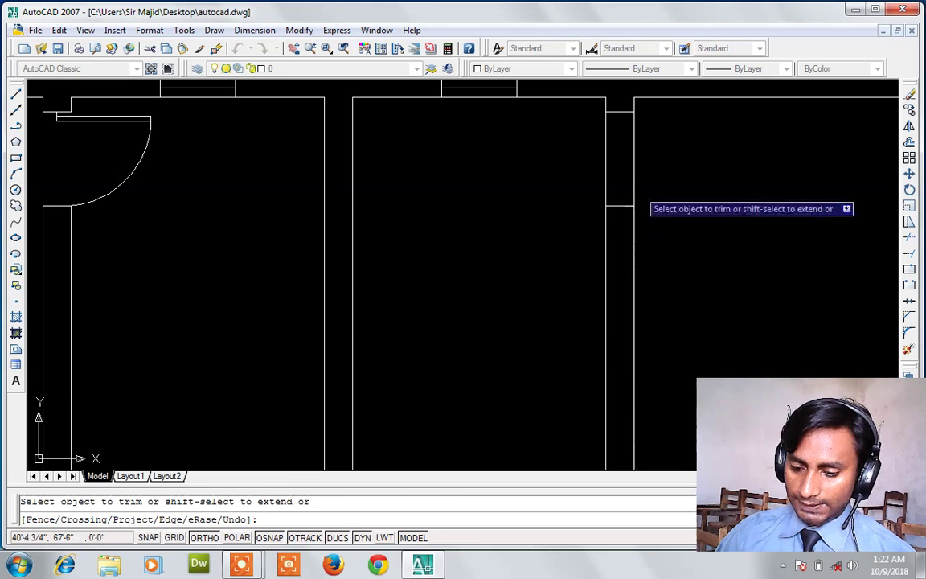
{"action": "left_click", "coordinate": [643, 180]}
{"action": "left_click", "coordinate": [595, 194]}
{"action": "scroll", "coordinate": [595, 194], "scroll_direction": "down", "scroll_amount": 2}
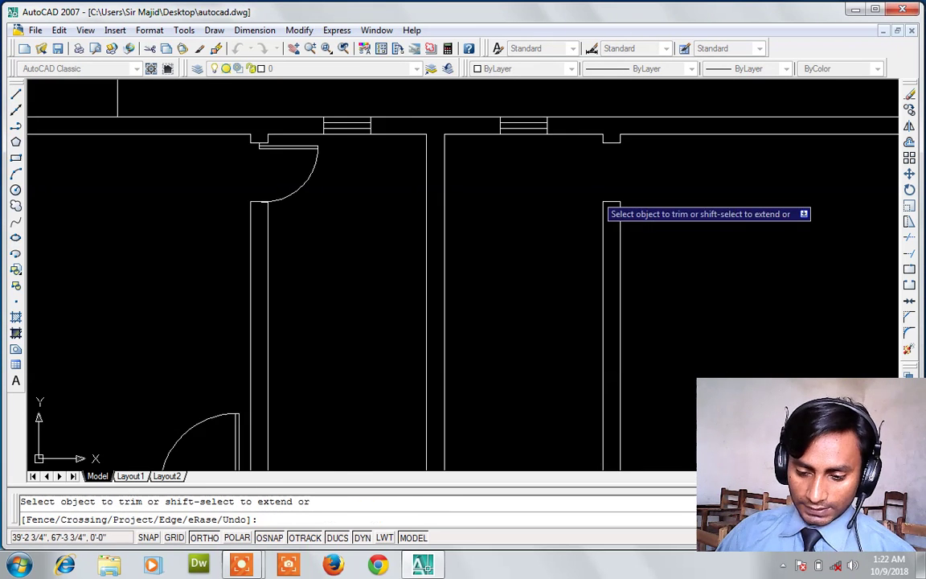
{"action": "scroll", "coordinate": [389, 330], "scroll_direction": "down", "scroll_amount": 3}
{"action": "key", "text": "Escape"}
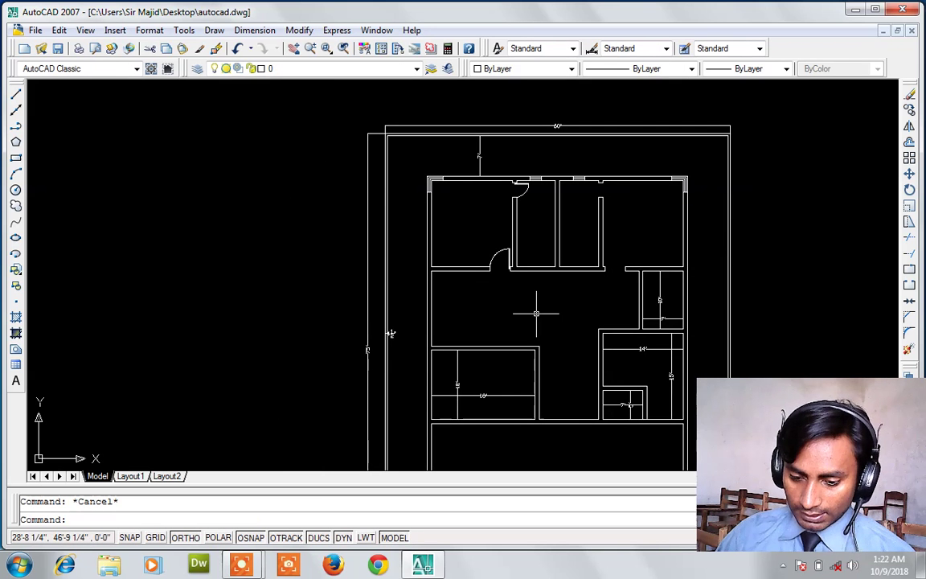
- With MIRROR, select the upper door's leaf, swing arc and remaining door lines
{"action": "scroll", "coordinate": [517, 289], "scroll_direction": "up", "scroll_amount": 3}
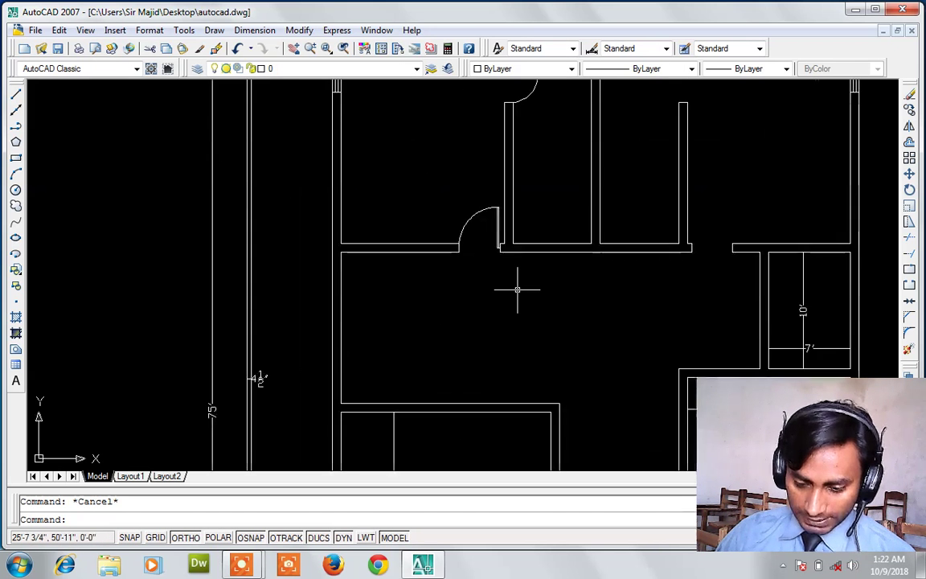
{"action": "scroll", "coordinate": [517, 289], "scroll_direction": "down", "scroll_amount": 2}
{"action": "scroll", "coordinate": [512, 228], "scroll_direction": "up", "scroll_amount": 3}
{"action": "scroll", "coordinate": [512, 227], "scroll_direction": "down", "scroll_amount": 3}
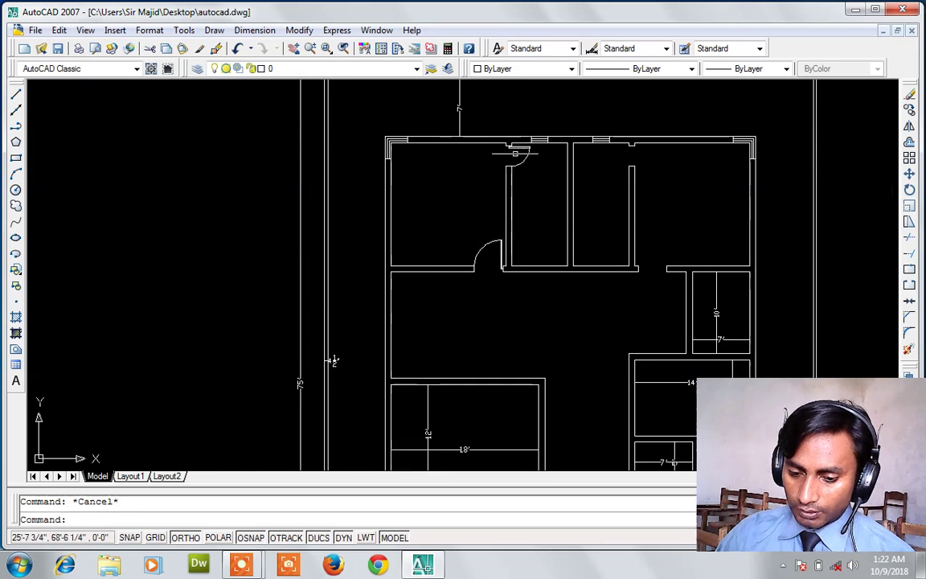
{"action": "scroll", "coordinate": [514, 152], "scroll_direction": "up", "scroll_amount": 3}
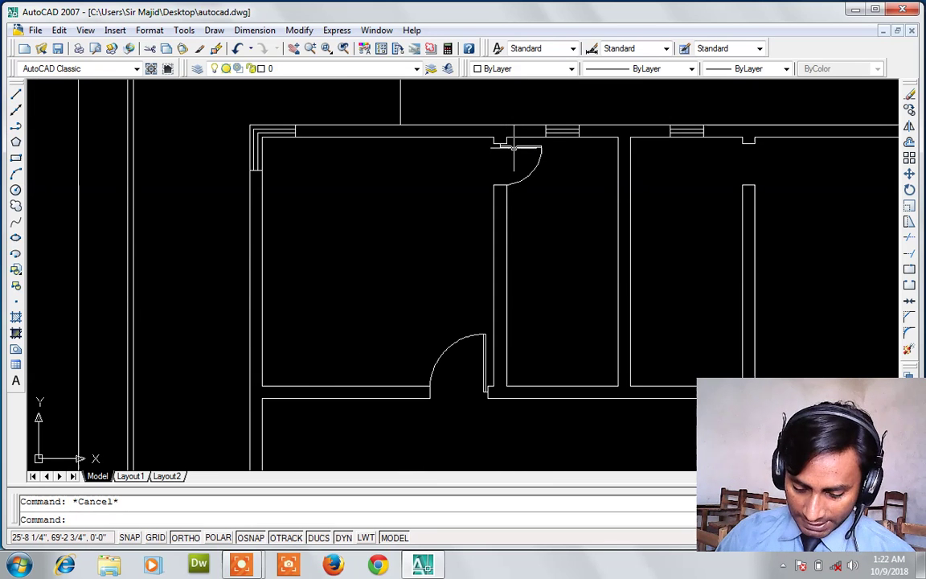
{"action": "type", "text": "mi"}
{"action": "key", "text": "Return"}
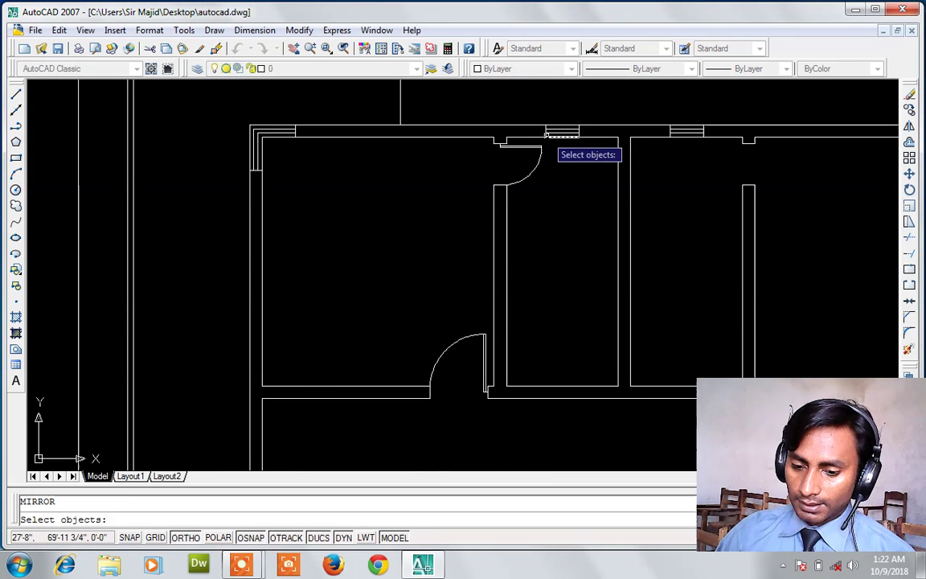
{"action": "left_click", "coordinate": [543, 145]}
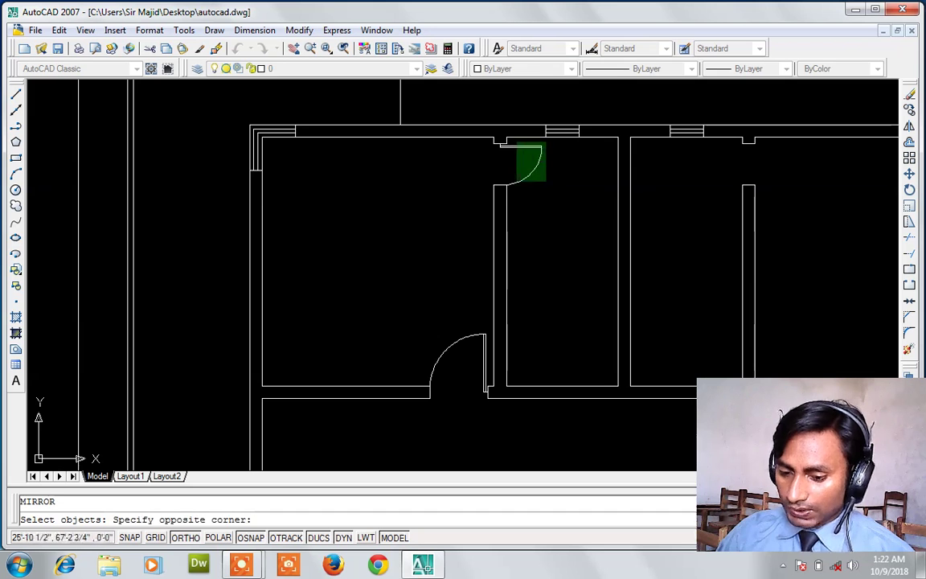
{"action": "left_click", "coordinate": [516, 182]}
{"action": "scroll", "coordinate": [506, 161], "scroll_direction": "up", "scroll_amount": 1}
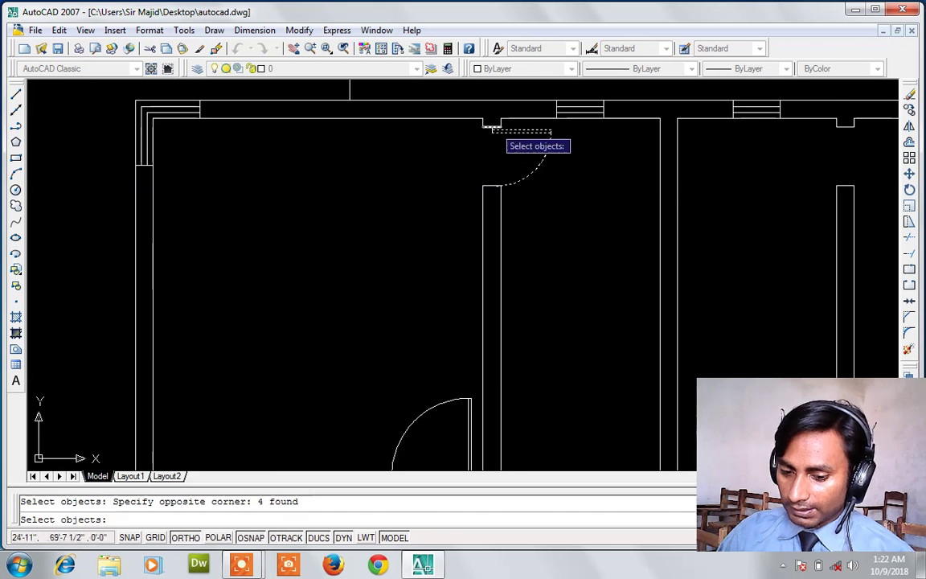
{"action": "scroll", "coordinate": [490, 121], "scroll_direction": "up", "scroll_amount": 2}
{"action": "scroll", "coordinate": [489, 117], "scroll_direction": "up", "scroll_amount": 2}
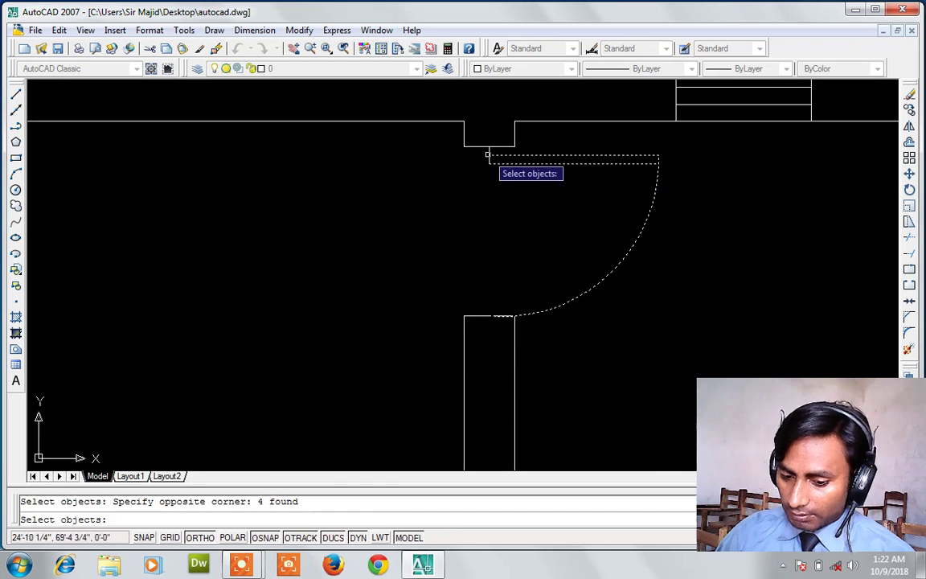
{"action": "left_click", "coordinate": [489, 153]}
{"action": "scroll", "coordinate": [489, 164], "scroll_direction": "down", "scroll_amount": 5}
{"action": "scroll", "coordinate": [489, 164], "scroll_direction": "down", "scroll_amount": 1}
{"action": "scroll", "coordinate": [475, 293], "scroll_direction": "up", "scroll_amount": 2}
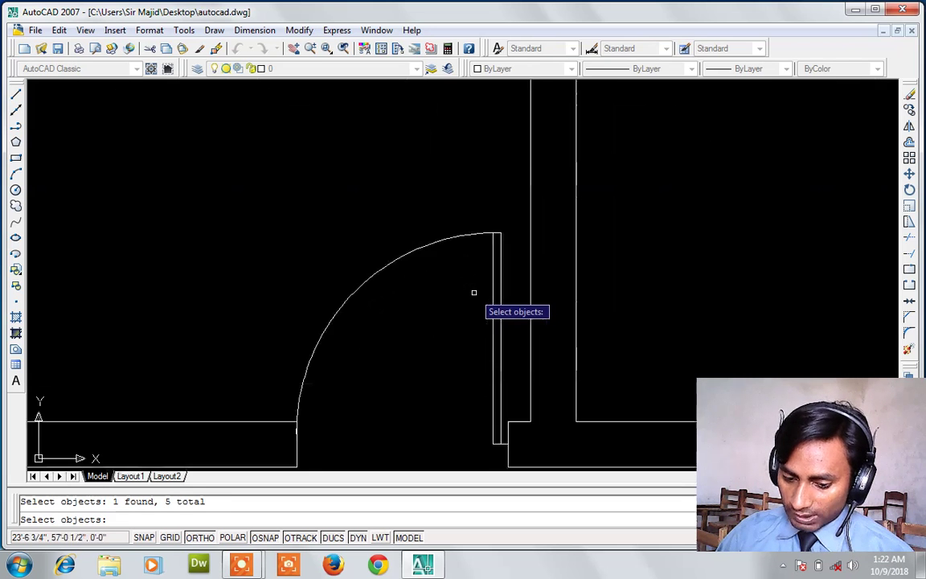
{"action": "scroll", "coordinate": [480, 277], "scroll_direction": "up", "scroll_amount": 2}
{"action": "left_click", "coordinate": [533, 171]}
{"action": "left_click", "coordinate": [457, 261]}
{"action": "scroll", "coordinate": [457, 261], "scroll_direction": "down", "scroll_amount": 5}
{"action": "scroll", "coordinate": [470, 344], "scroll_direction": "up", "scroll_amount": 5}
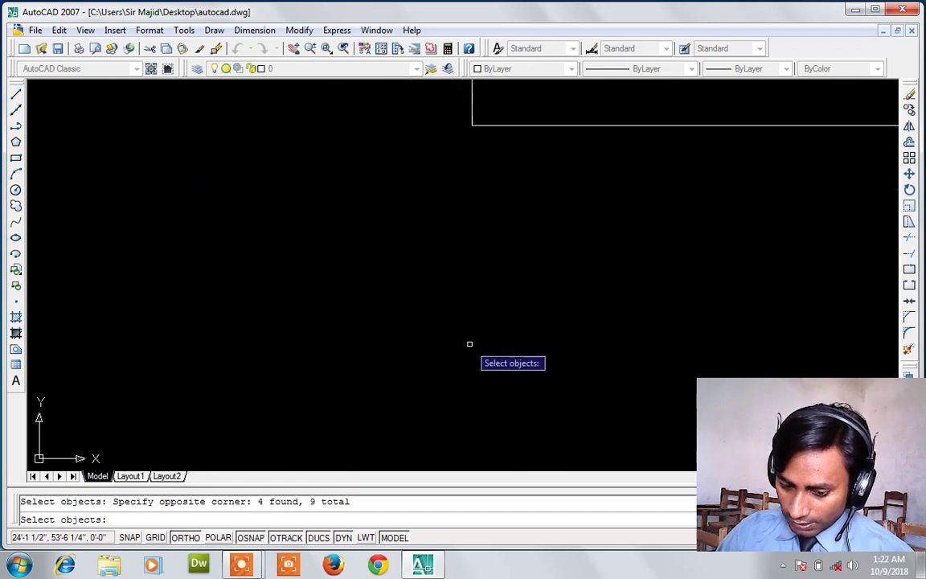
{"action": "scroll", "coordinate": [469, 344], "scroll_direction": "down", "scroll_amount": 4}
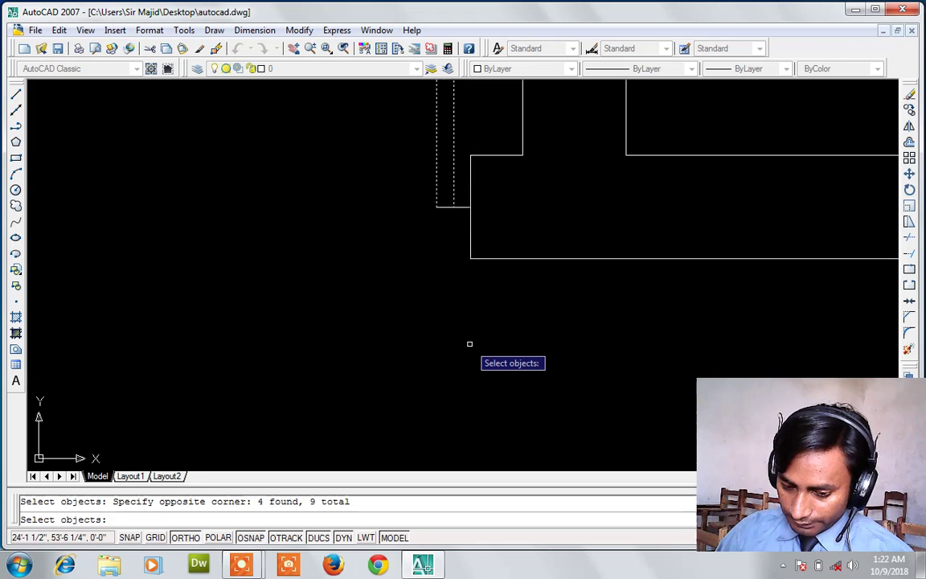
{"action": "left_click", "coordinate": [464, 206]}
{"action": "scroll", "coordinate": [490, 223], "scroll_direction": "down", "scroll_amount": 2}
{"action": "scroll", "coordinate": [489, 223], "scroll_direction": "down", "scroll_amount": 2}
{"action": "key", "text": "Return"}
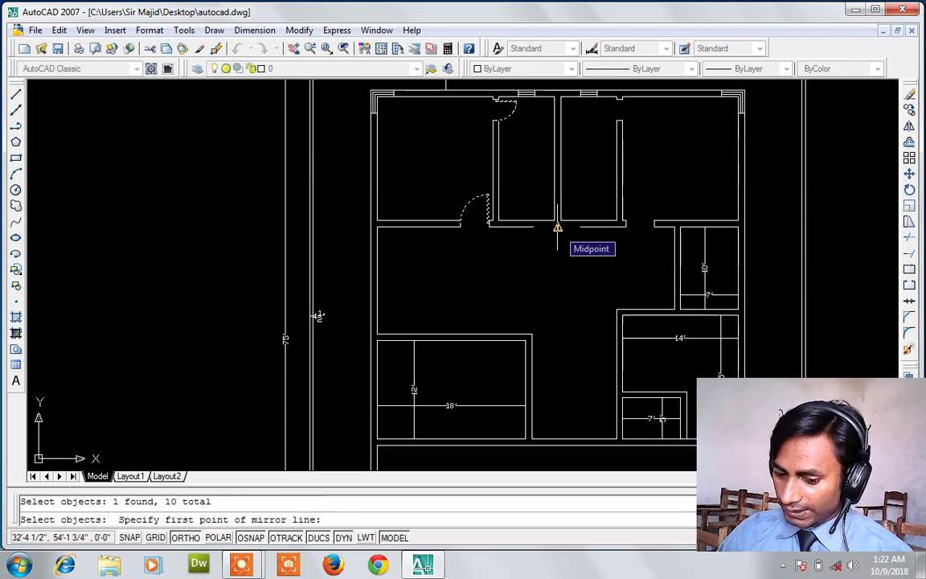
- Mirror the door across a vertical line through the wall midpoint, keeping the originals
{"action": "left_click", "coordinate": [557, 232]}
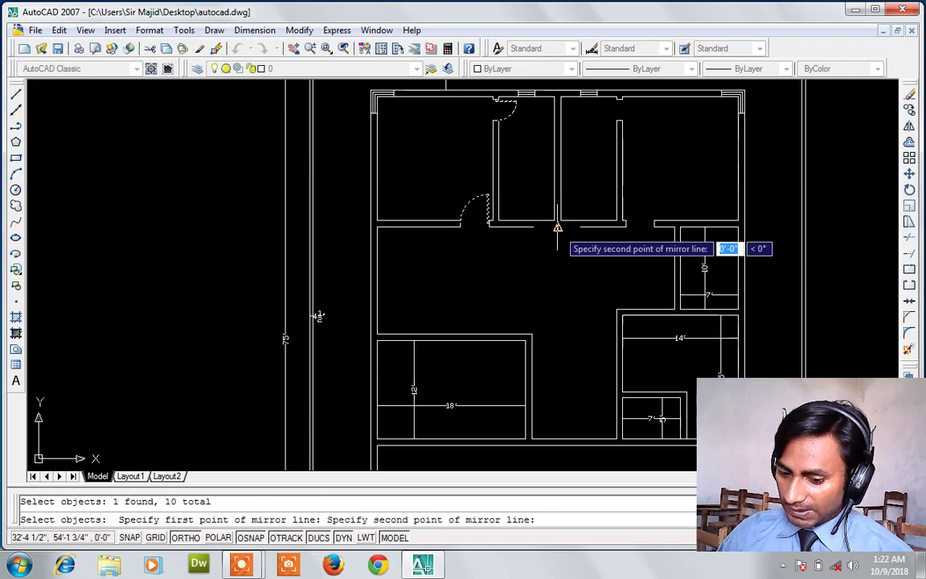
{"action": "left_click", "coordinate": [562, 281]}
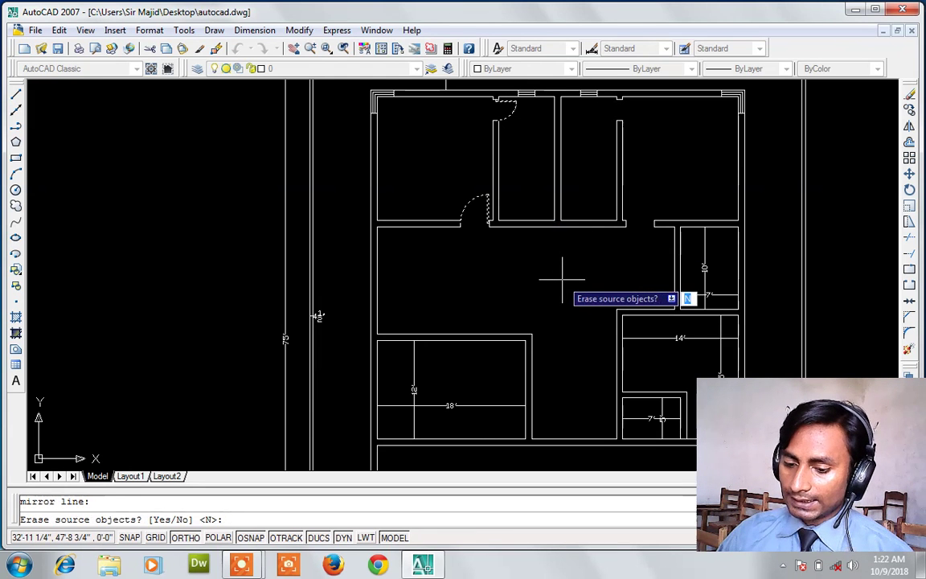
{"action": "key", "text": "Return"}
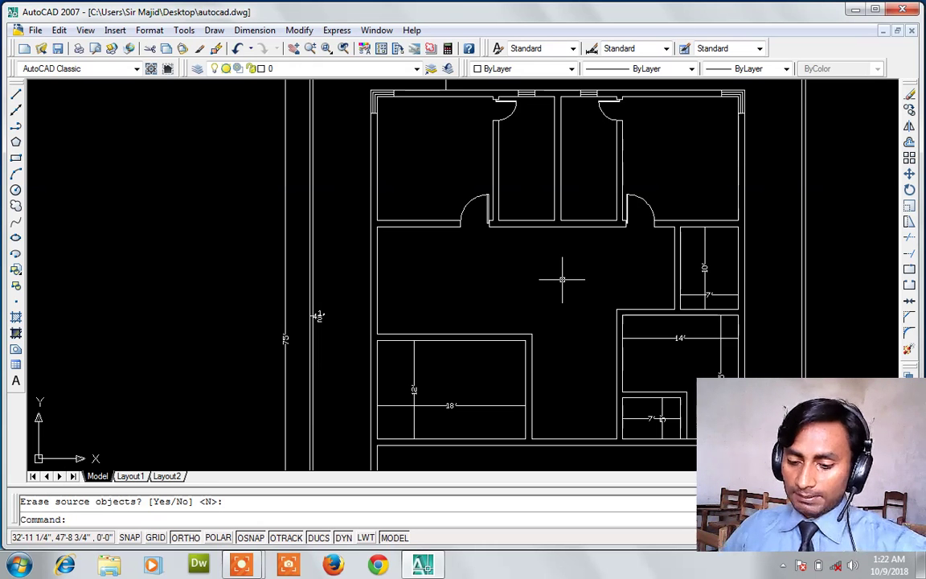
{"action": "scroll", "coordinate": [675, 251], "scroll_direction": "up", "scroll_amount": 4}
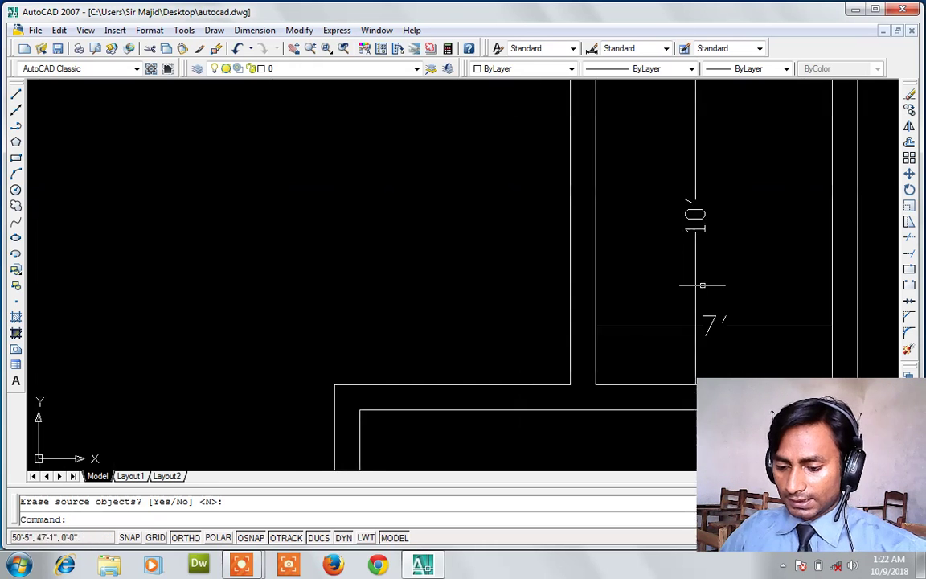
- Erase the 10' and 7' dimensions and pan the small room into view
{"action": "left_click", "coordinate": [721, 288]}
{"action": "left_click", "coordinate": [682, 356]}
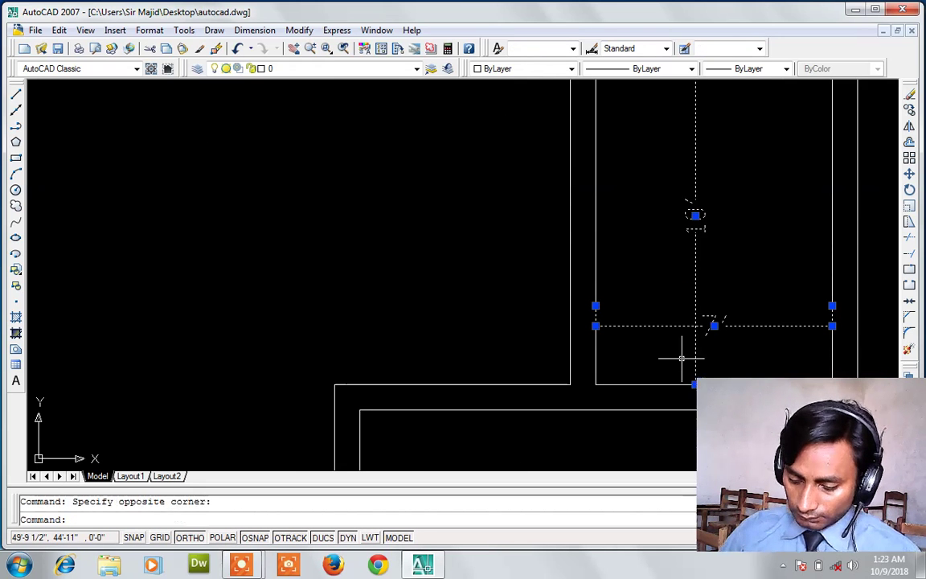
{"action": "key", "text": "Delete"}
{"action": "scroll", "coordinate": [682, 359], "scroll_direction": "down", "scroll_amount": 4}
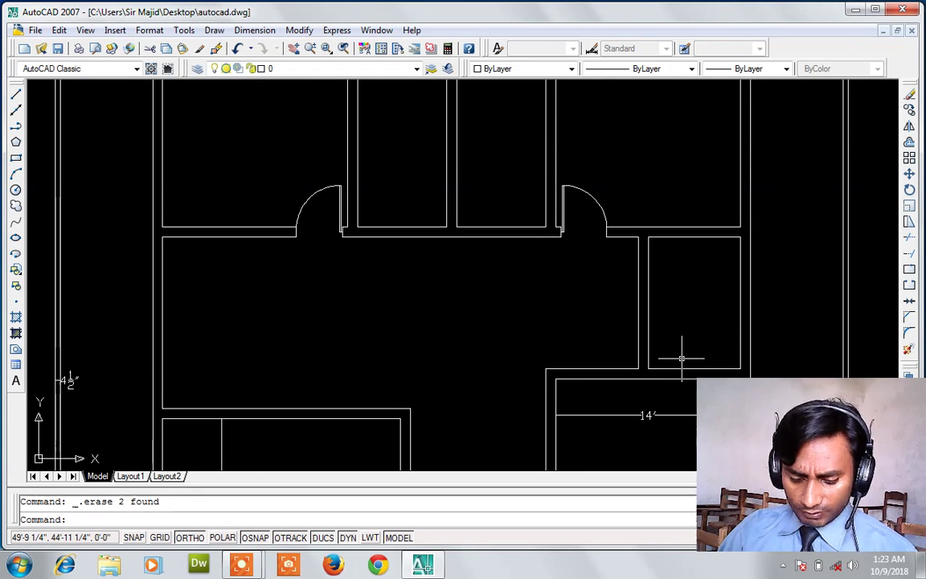
{"action": "type", "text": "p"}
{"action": "key", "text": "Return"}
{"action": "left_click_drag", "start_coordinate": [676, 355], "coordinate": [482, 316]}
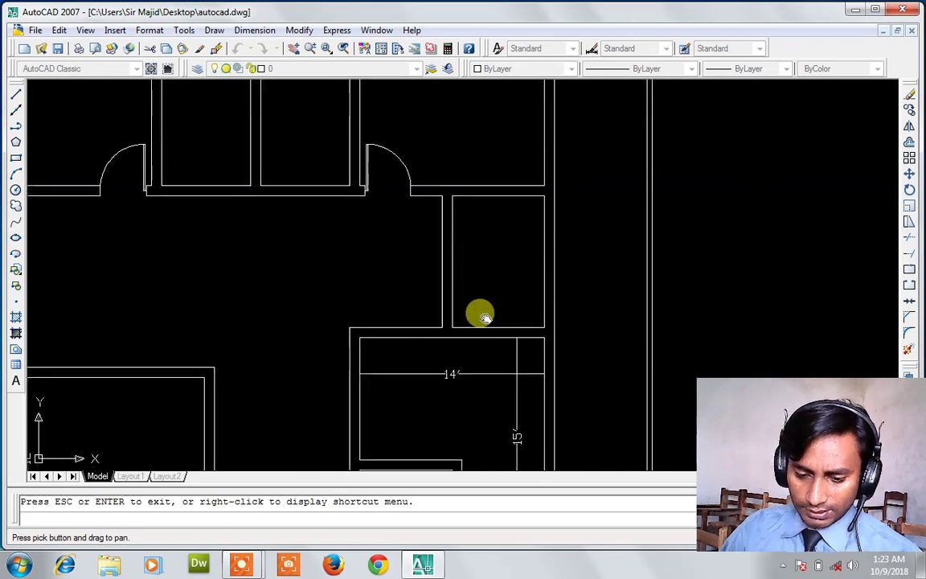
{"action": "scroll", "coordinate": [482, 315], "scroll_direction": "up", "scroll_amount": 4}
{"action": "scroll", "coordinate": [482, 315], "scroll_direction": "down", "scroll_amount": 2}
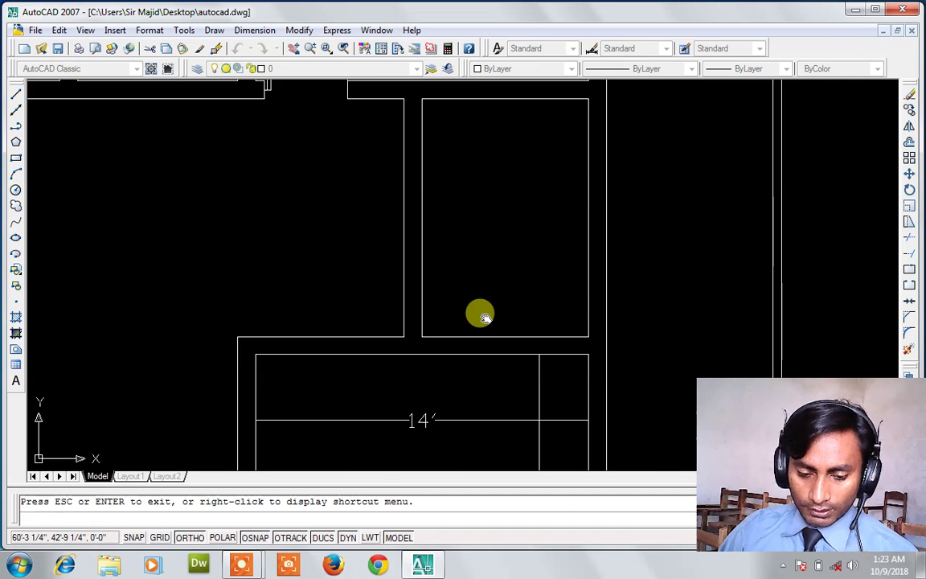
{"action": "key", "text": "Escape"}
{"action": "scroll", "coordinate": [485, 317], "scroll_direction": "down", "scroll_amount": 2}
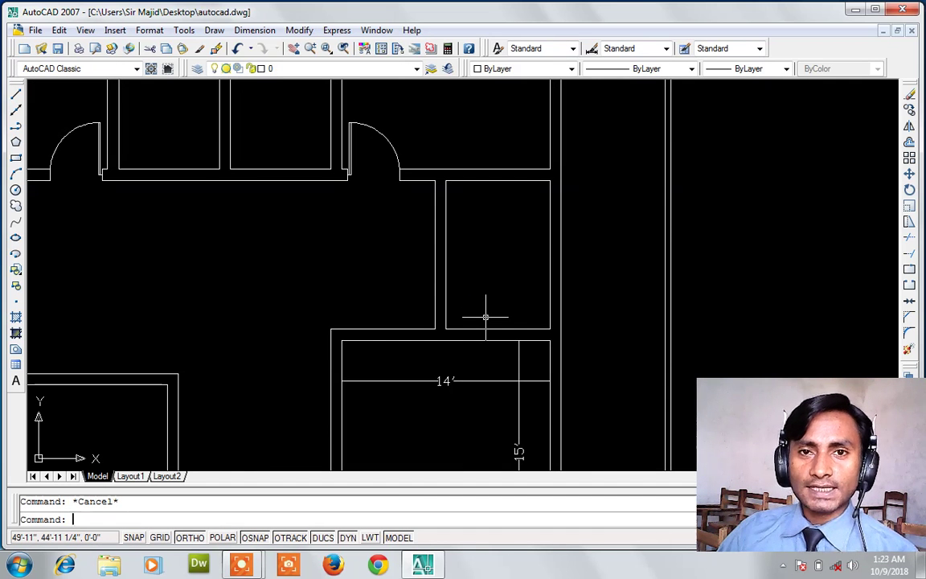
- Draw a short line at the wall corner and offset it 4.5 beside the wall
{"action": "type", "text": "l"}
{"action": "key", "text": "Return"}
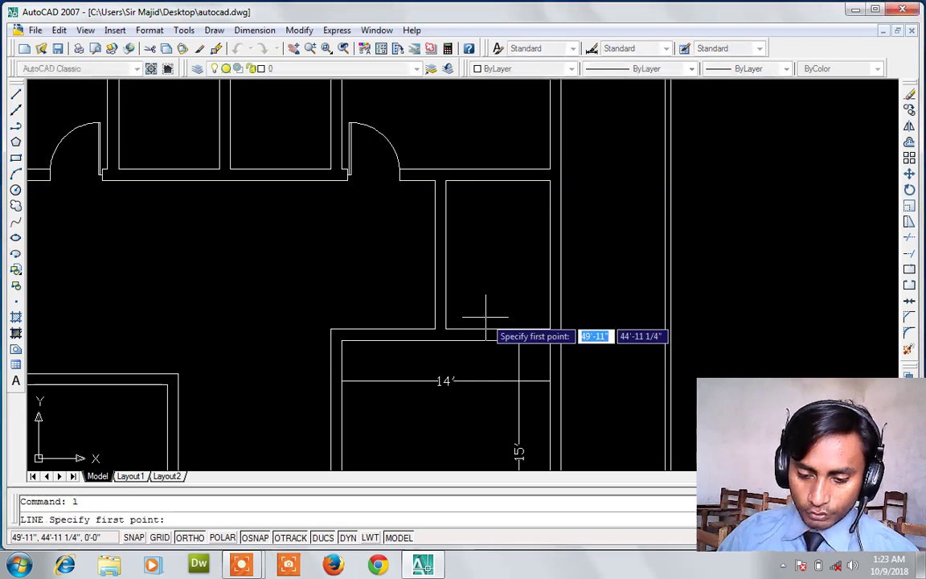
{"action": "left_click", "coordinate": [434, 329]}
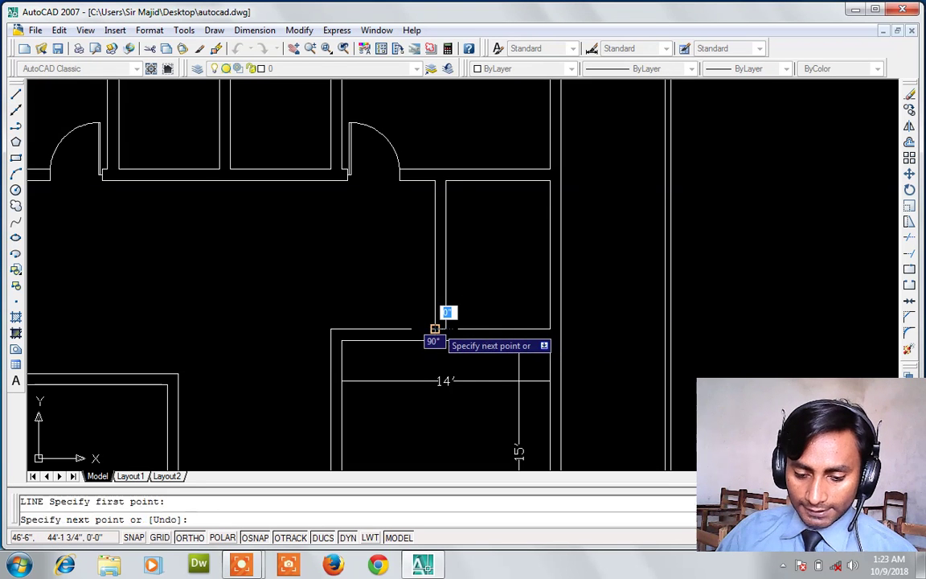
{"action": "left_click", "coordinate": [448, 328]}
{"action": "key", "text": "Escape"}
{"action": "key", "text": "Escape"}
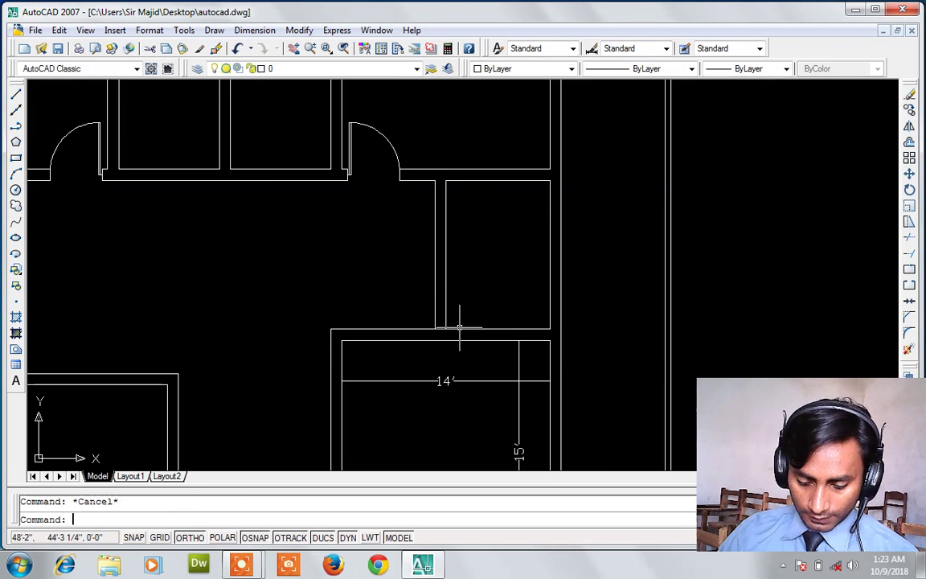
{"action": "type", "text": "o"}
{"action": "key", "text": "Return"}
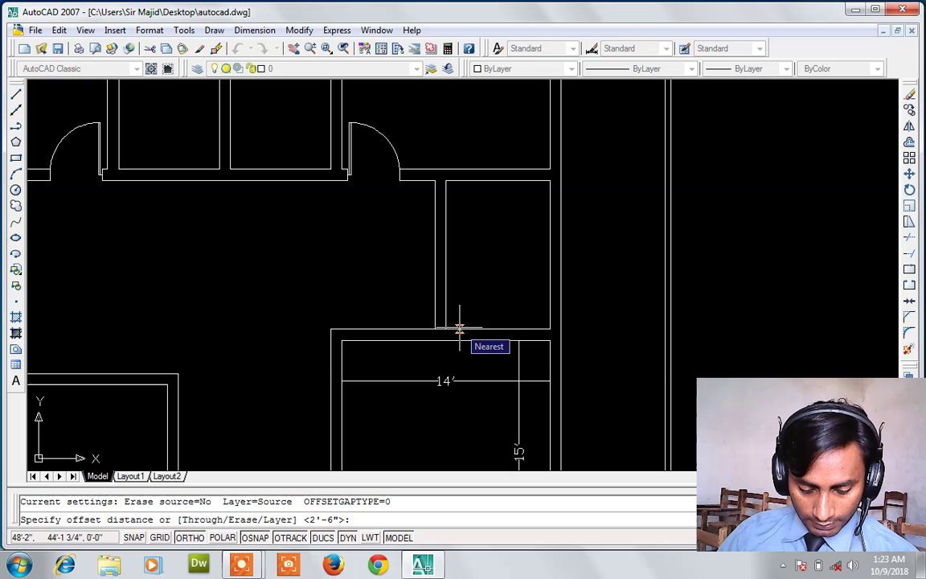
{"action": "type", "text": "4.5"}
{"action": "key", "text": "Return"}
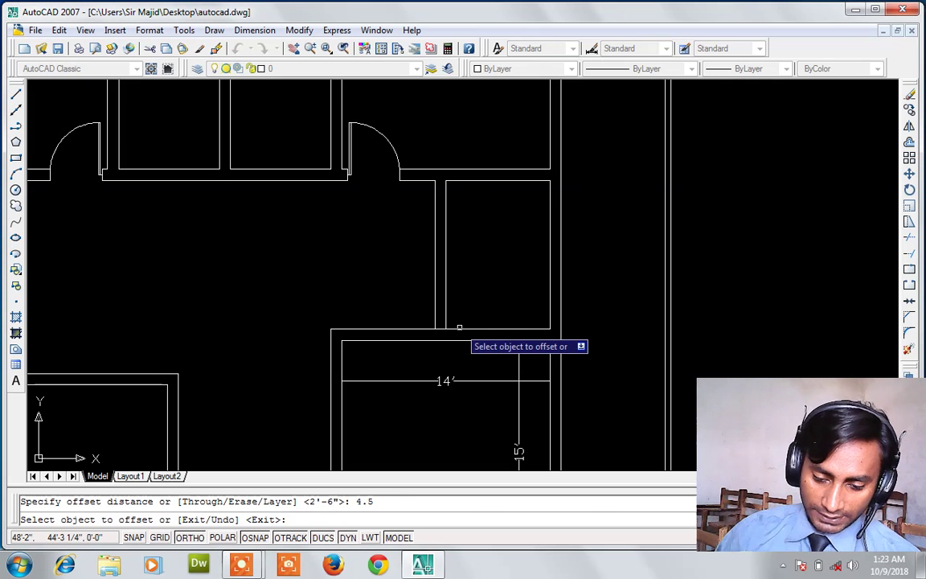
{"action": "left_click", "coordinate": [441, 326]}
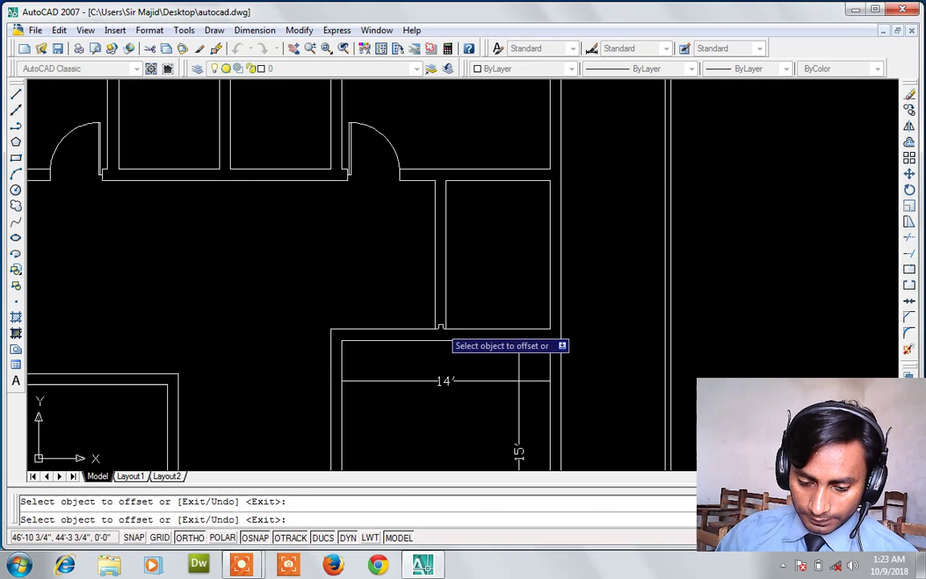
{"action": "left_click", "coordinate": [441, 327]}
{"action": "left_click", "coordinate": [440, 315]}
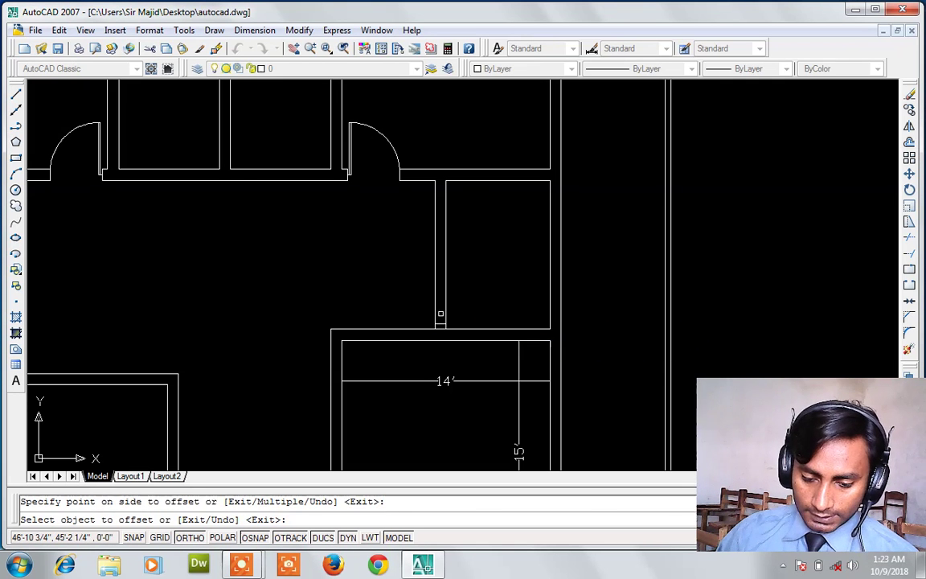
- Cancel the offset and delete the short stray line
{"action": "scroll", "coordinate": [440, 313], "scroll_direction": "down", "scroll_amount": 5}
{"action": "scroll", "coordinate": [441, 313], "scroll_direction": "up", "scroll_amount": 3}
{"action": "scroll", "coordinate": [440, 313], "scroll_direction": "up", "scroll_amount": 3}
{"action": "scroll", "coordinate": [440, 313], "scroll_direction": "up", "scroll_amount": 2}
{"action": "key", "text": "Escape"}
{"action": "scroll", "coordinate": [394, 386], "scroll_direction": "down", "scroll_amount": 1}
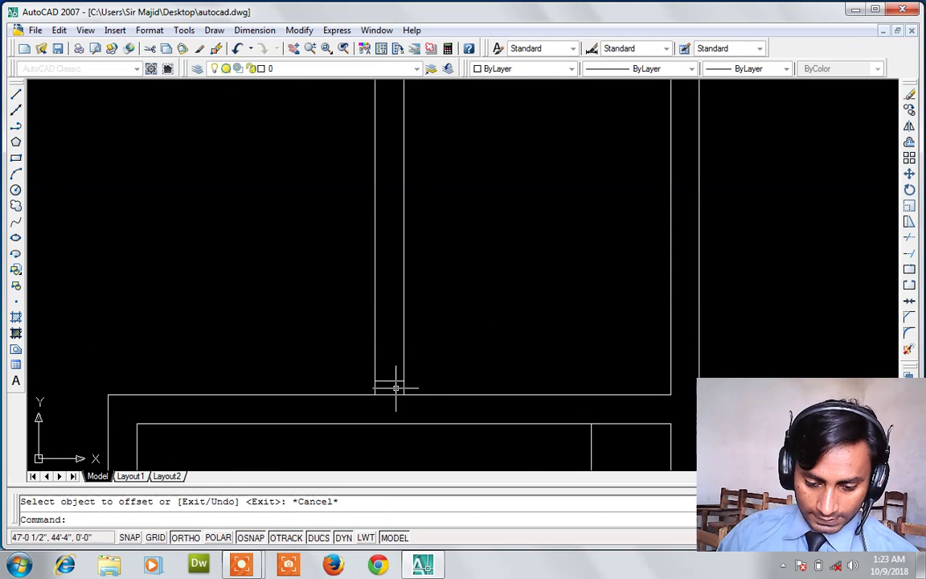
{"action": "left_click", "coordinate": [394, 394]}
{"action": "key", "text": "Delete"}
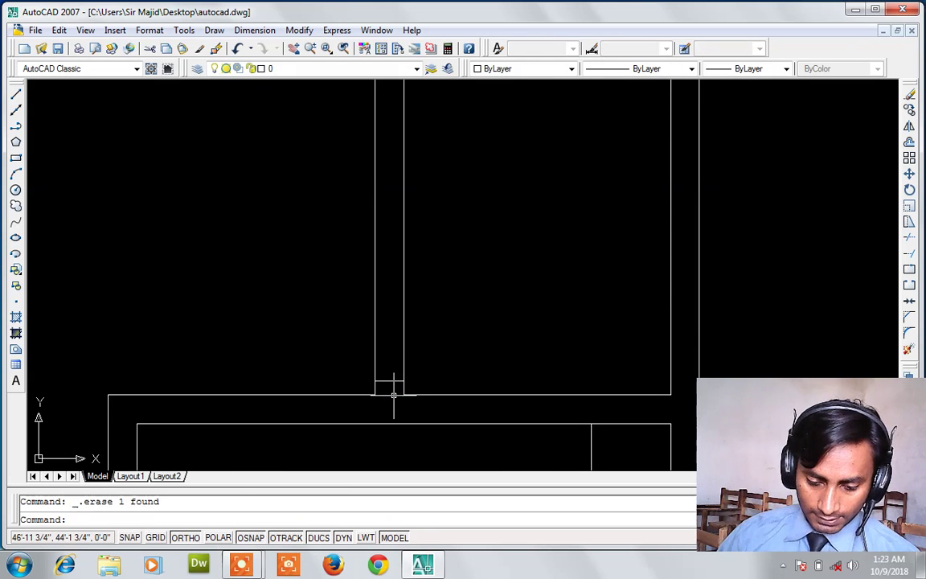
- Offset the lower wall line 3' upward
{"action": "type", "text": "o"}
{"action": "key", "text": "Return"}
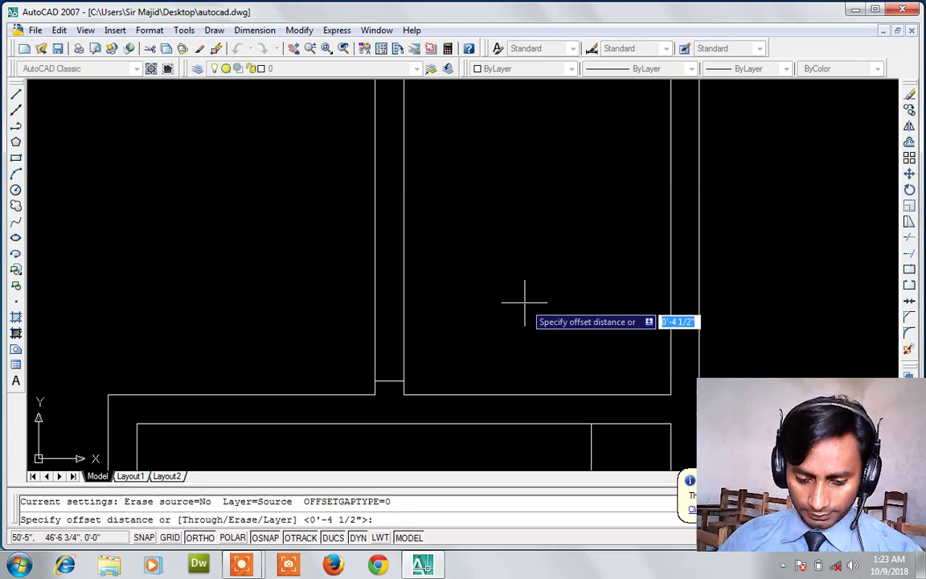
{"action": "type", "text": "3"}
{"action": "type", "text": "'"}
{"action": "key", "text": "Return"}
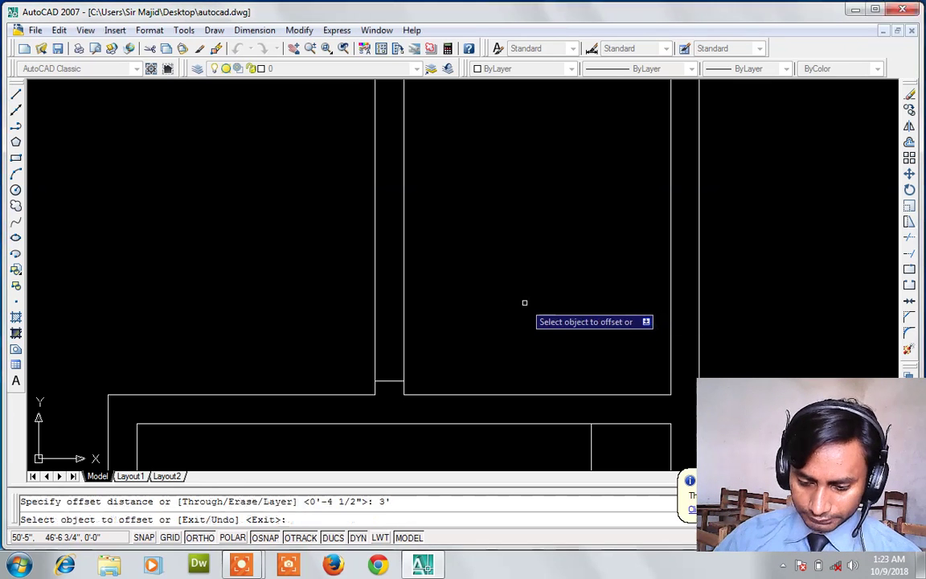
{"action": "left_click", "coordinate": [390, 380]}
{"action": "left_click", "coordinate": [402, 316]}
{"action": "key", "text": "Return"}
- Trim the vertical wall lines between the two lines to open the 3' doorway
{"action": "type", "text": "r"}
{"action": "key", "text": "Return"}
{"action": "key", "text": "Return"}
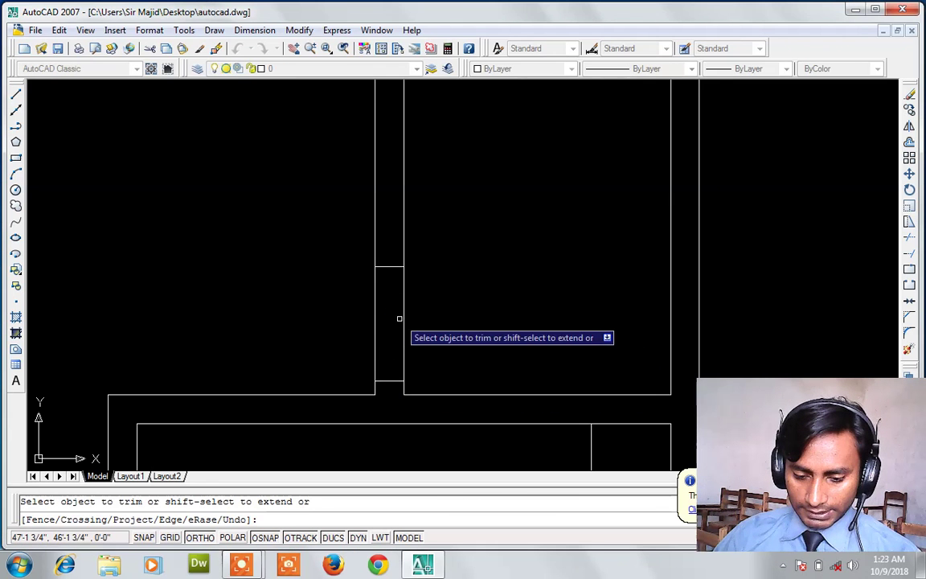
{"action": "left_click", "coordinate": [420, 336]}
{"action": "left_click", "coordinate": [362, 317]}
{"action": "key", "text": "Escape"}
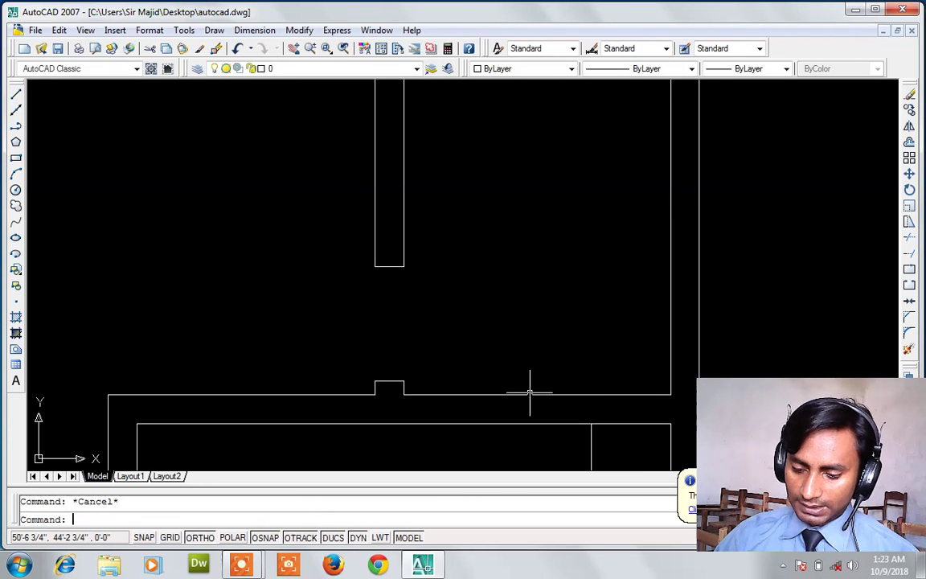
- Draw the door leaf outline at the opening with 3, 3', 1.5 and 3' sides
{"action": "left_click", "coordinate": [491, 351]}
{"action": "key", "text": "Return"}
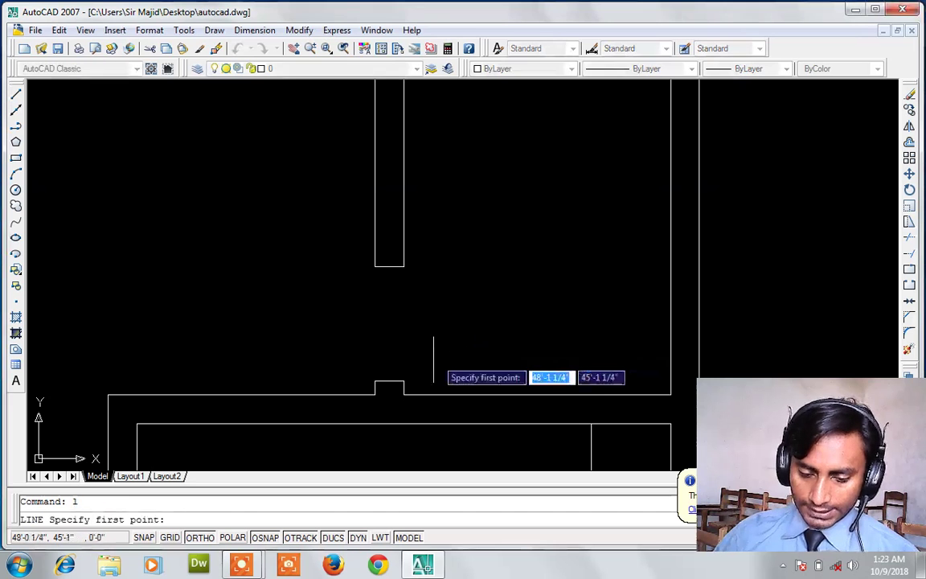
{"action": "left_click", "coordinate": [389, 382]}
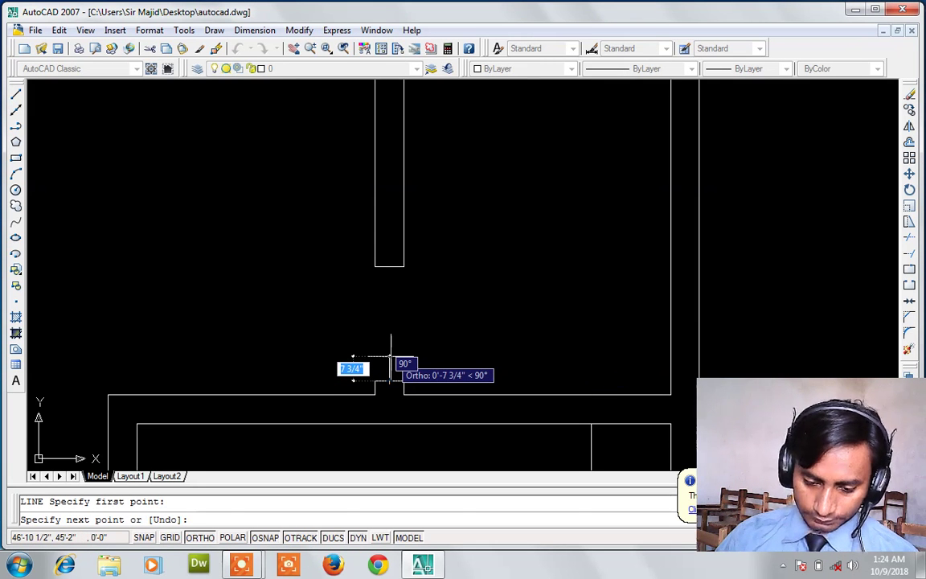
{"action": "type", "text": "3"}
{"action": "key", "text": "Return"}
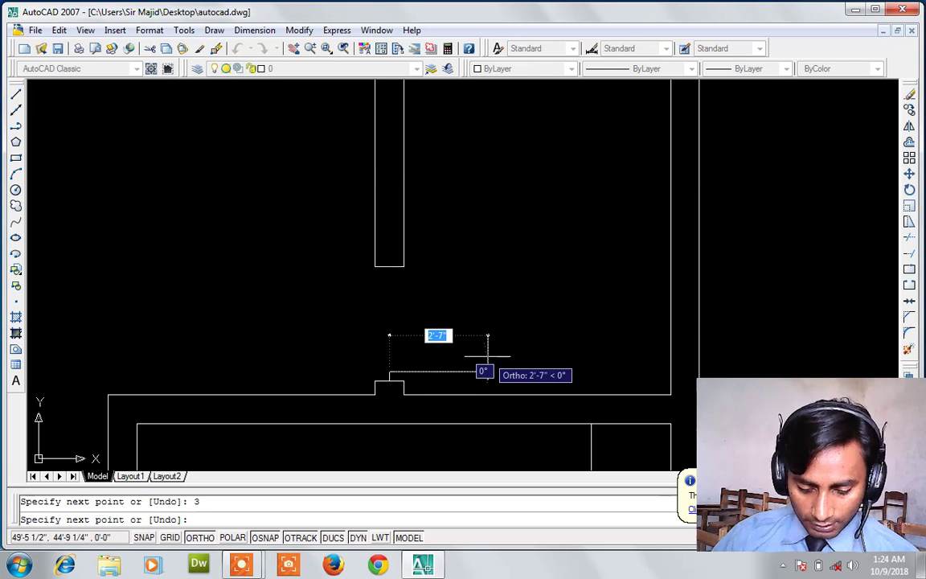
{"action": "type", "text": "3"}
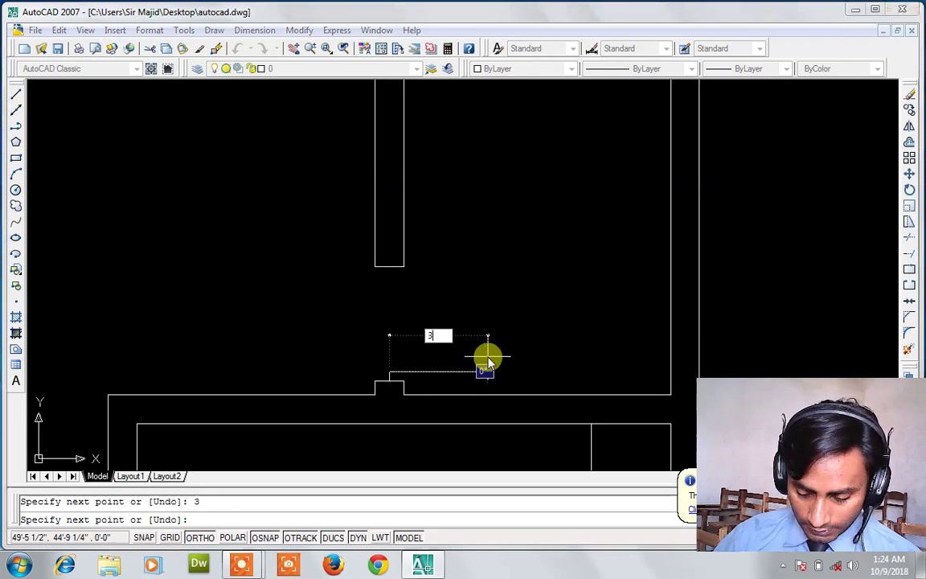
{"action": "key", "text": "Return"}
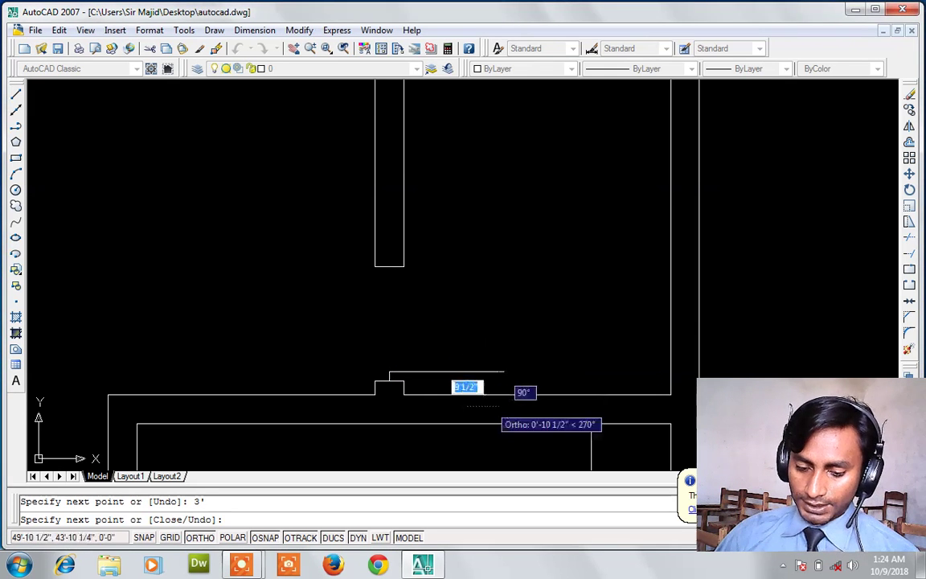
{"action": "type", "text": "1."}
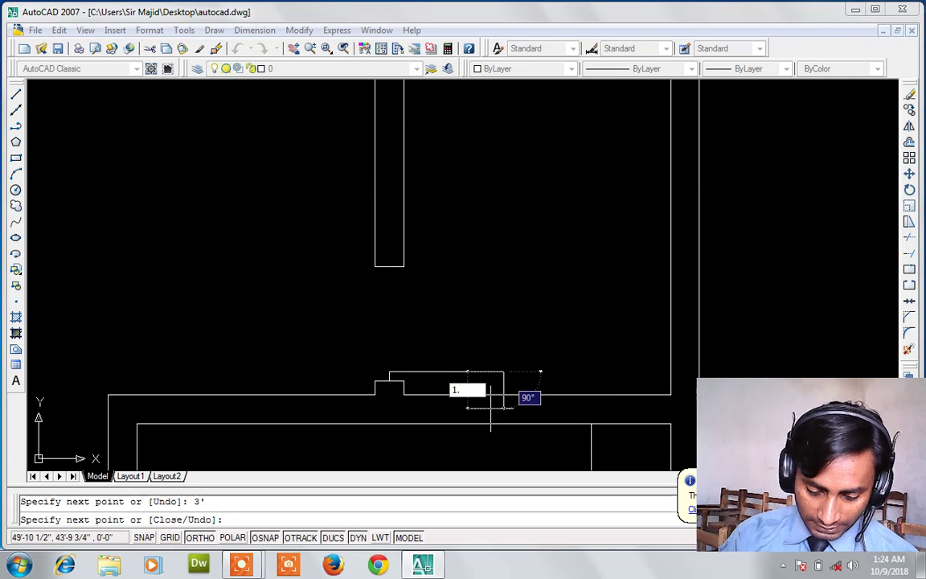
{"action": "type", "text": "5"}
{"action": "key", "text": "Return"}
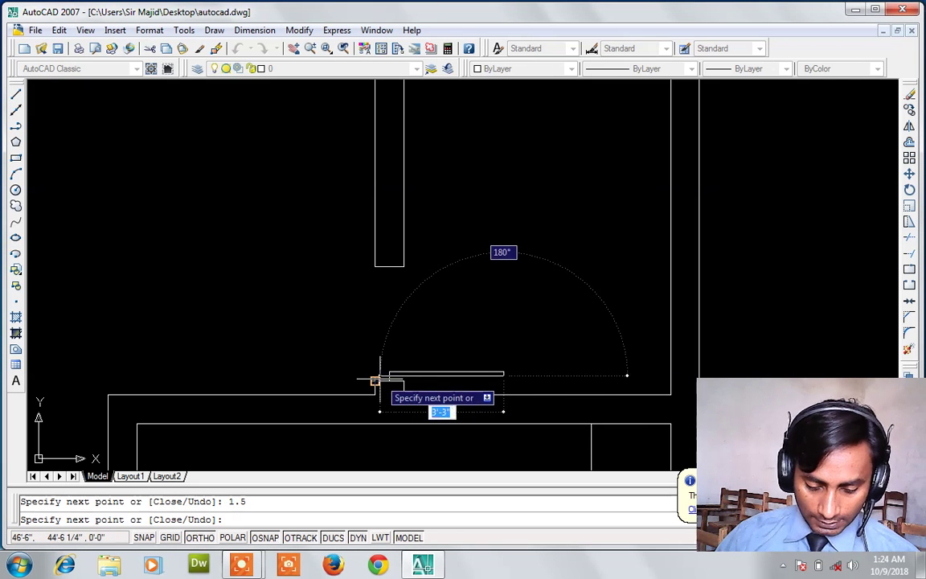
{"action": "type", "text": "3"}
{"action": "key", "text": "Return"}
{"action": "key", "text": "Escape"}
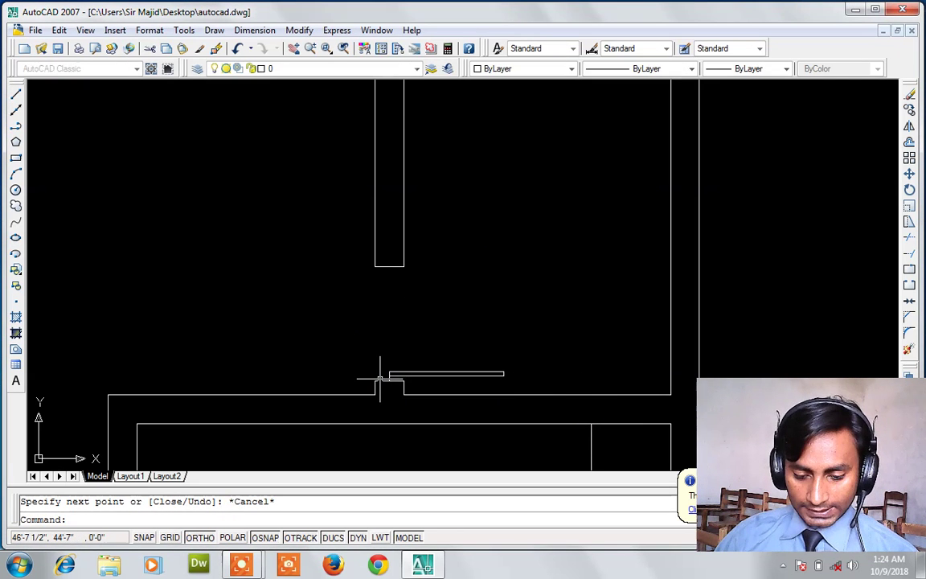
- Draw a three-point swing arc from the door leaf's end to the wall
{"action": "type", "text": "a"}
{"action": "key", "text": "Return"}
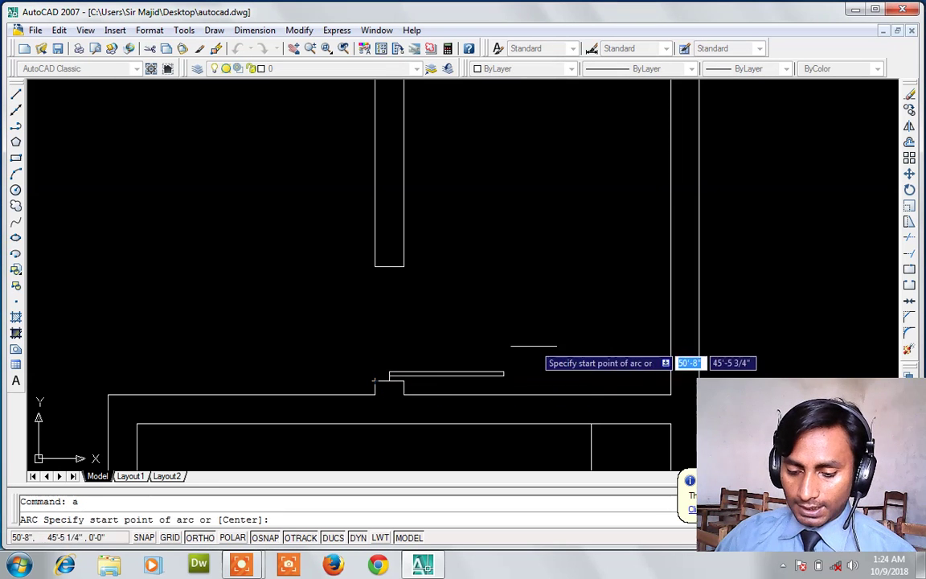
{"action": "left_click", "coordinate": [504, 371]}
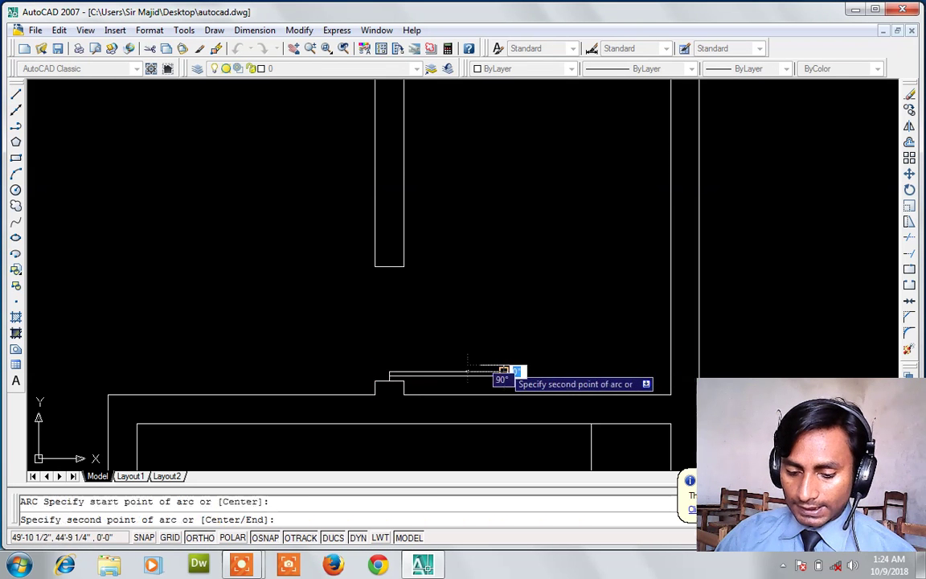
{"action": "left_click", "coordinate": [403, 266]}
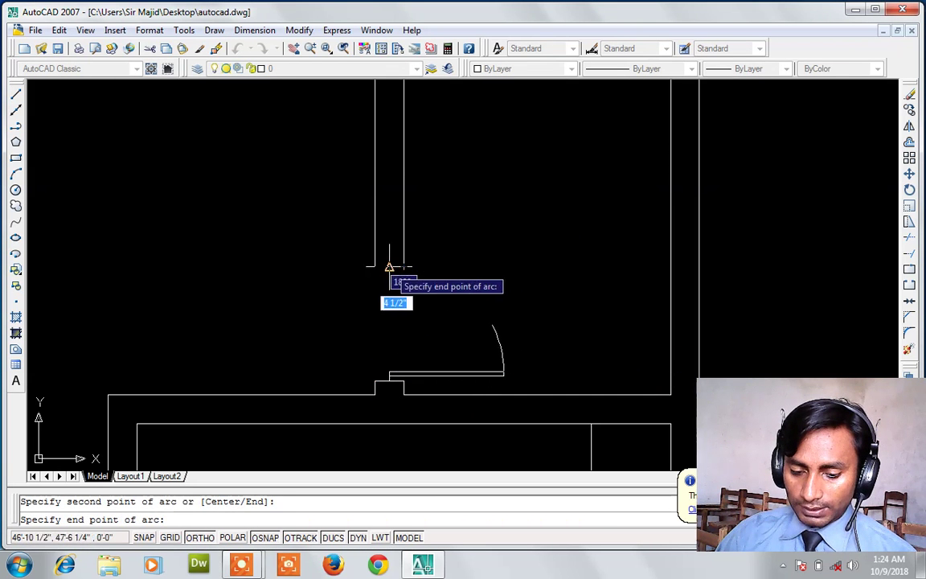
{"action": "left_click", "coordinate": [386, 266]}
- Draw a short closing line across the vertical wall at the opening's lower edge
{"action": "scroll", "coordinate": [382, 317], "scroll_direction": "down", "scroll_amount": 4}
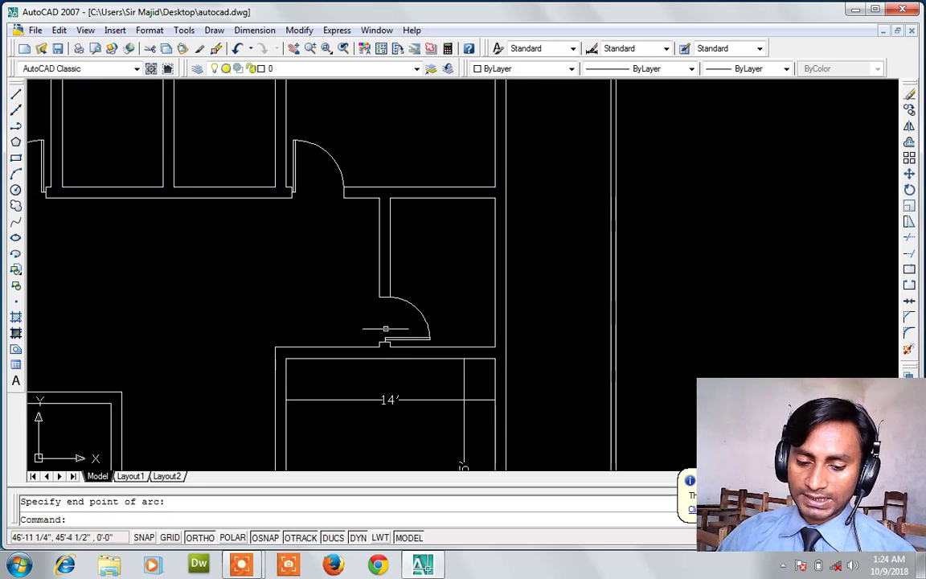
{"action": "scroll", "coordinate": [385, 333], "scroll_direction": "down", "scroll_amount": 3}
{"action": "scroll", "coordinate": [450, 340], "scroll_direction": "up", "scroll_amount": 2}
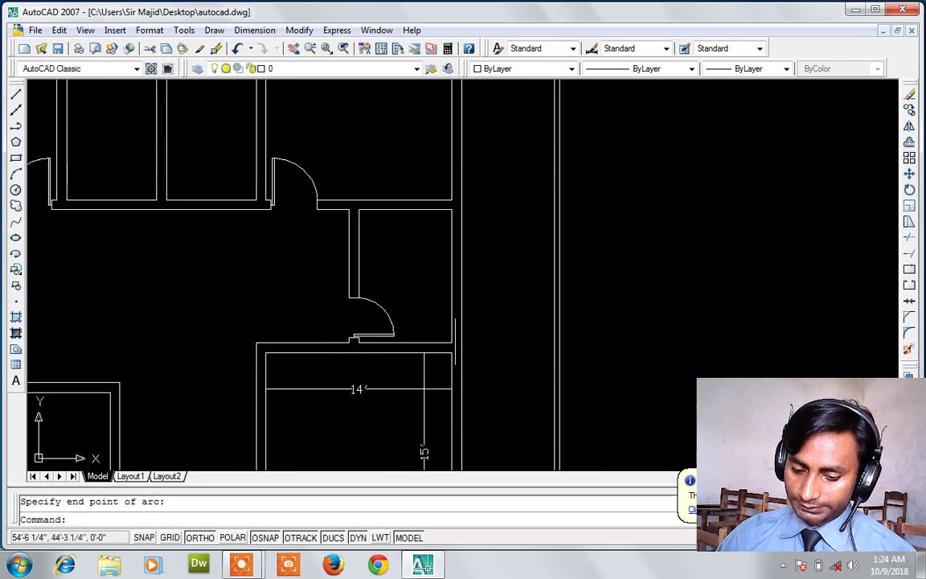
{"action": "scroll", "coordinate": [455, 340], "scroll_direction": "up", "scroll_amount": 4}
{"action": "type", "text": "l"}
{"action": "key", "text": "Return"}
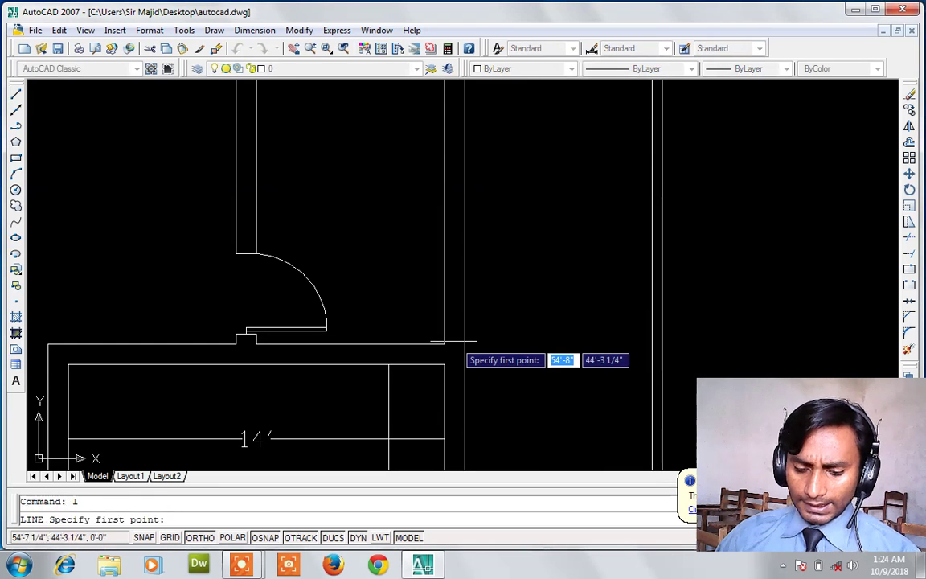
{"action": "left_click", "coordinate": [444, 345]}
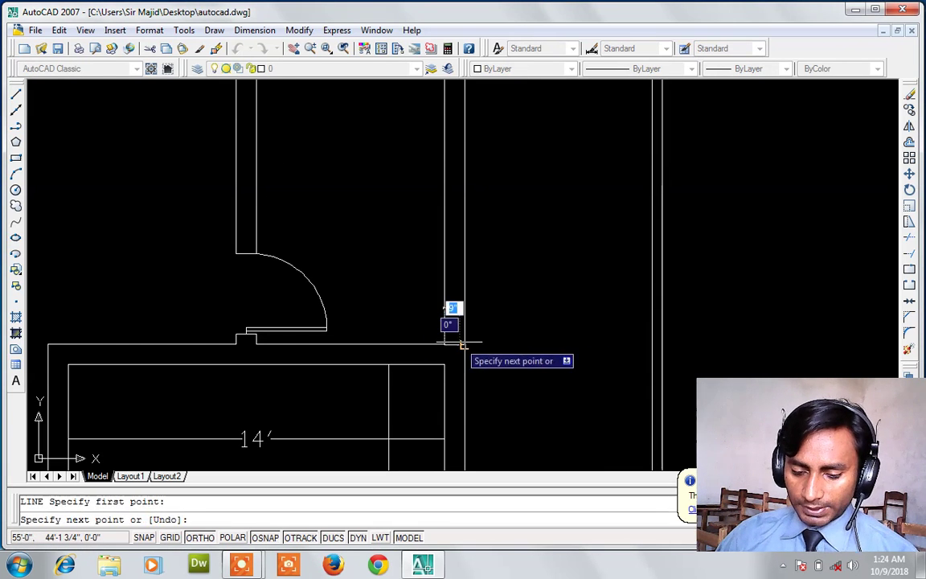
{"action": "left_click", "coordinate": [465, 344]}
{"action": "key", "text": "Return"}
- Try a 4.5 offset of the closing line, then cancel it and reselect the line
{"action": "type", "text": "o"}
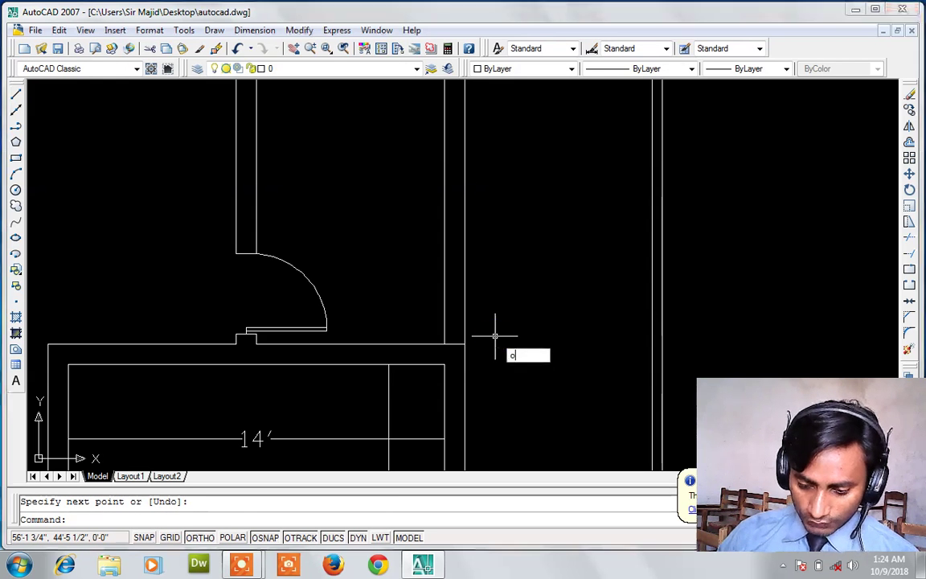
{"action": "key", "text": "Return"}
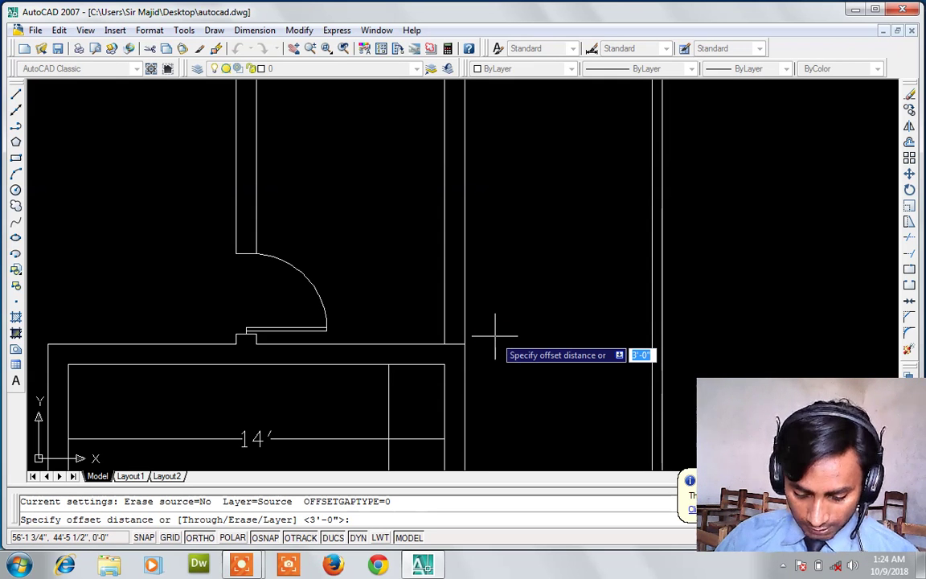
{"action": "key", "text": "Escape"}
{"action": "key", "text": "Return"}
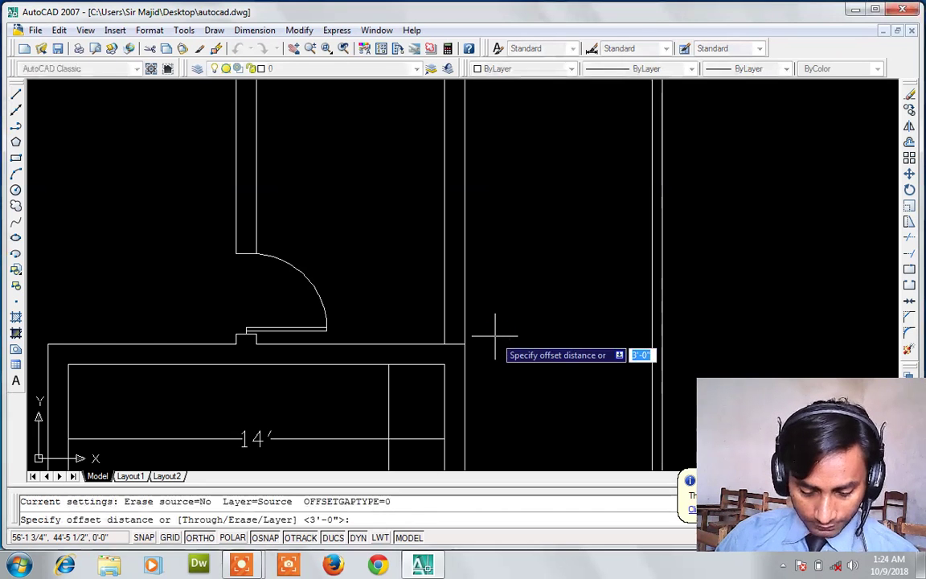
{"action": "type", "text": "4."}
{"action": "key", "text": "Return"}
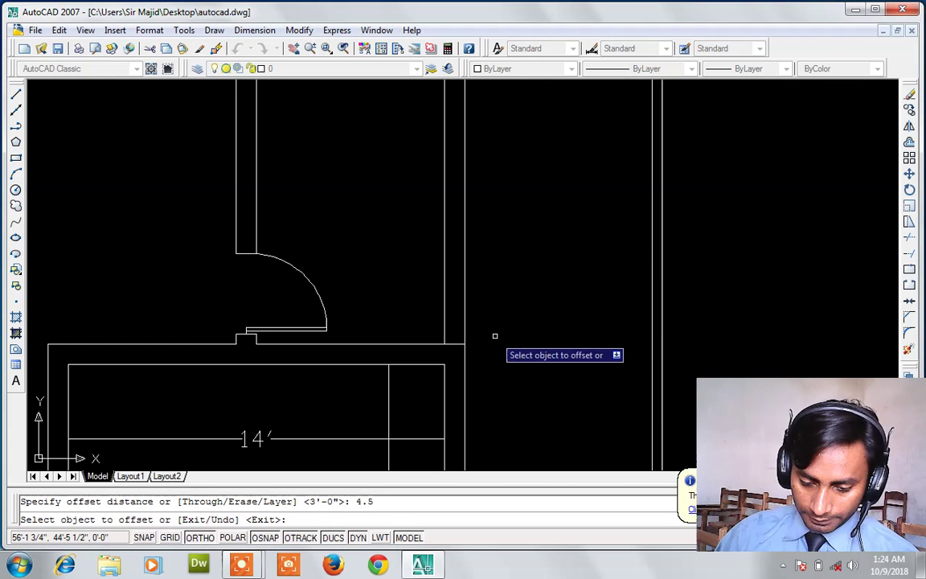
{"action": "left_click", "coordinate": [464, 316]}
{"action": "left_click", "coordinate": [464, 315]}
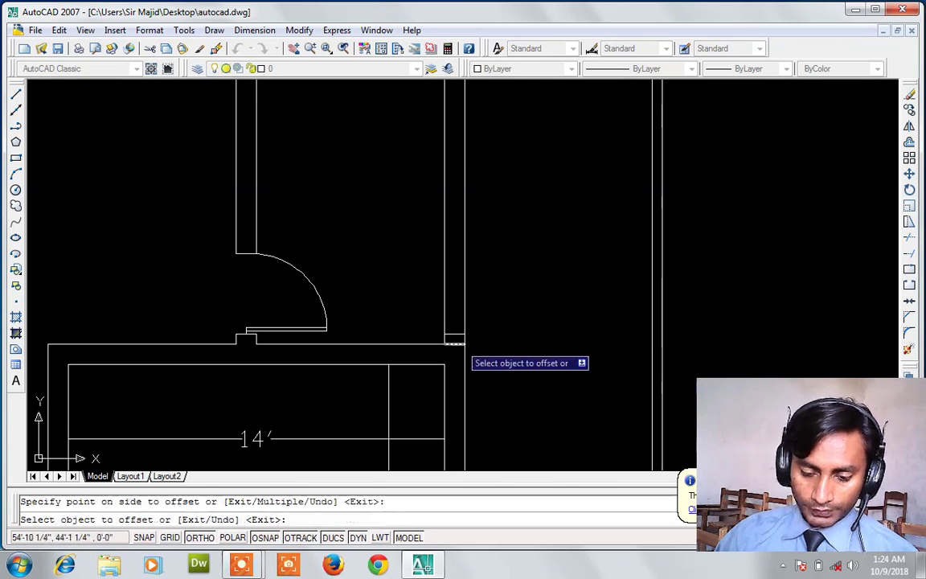
{"action": "key", "text": "Escape"}
{"action": "left_click", "coordinate": [459, 344]}
{"action": "key", "text": "Escape"}
{"action": "left_click", "coordinate": [458, 344]}
- Offset the closing line 3' upward to mark the opening's top edge
{"action": "type", "text": "o"}
{"action": "key", "text": "Return"}
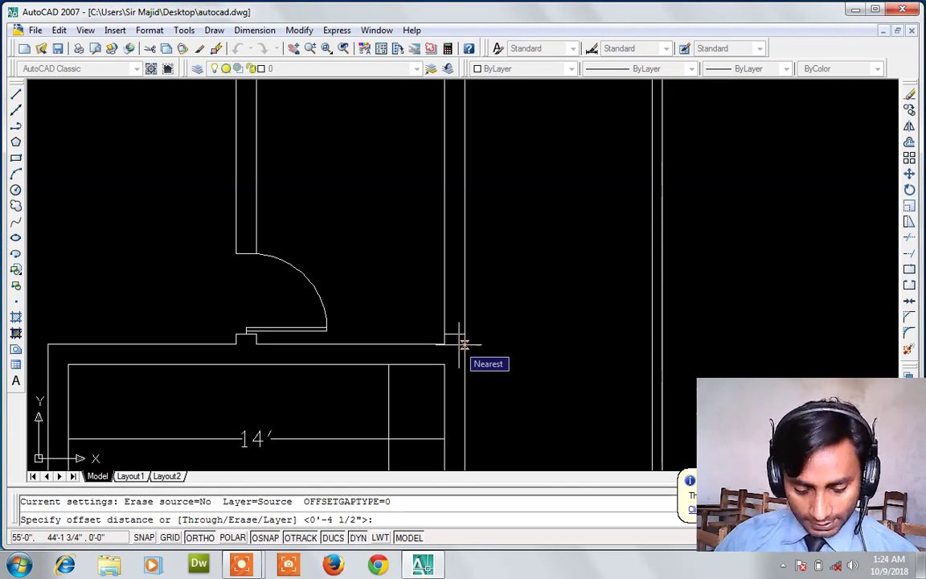
{"action": "type", "text": "3'"}
{"action": "key", "text": "Return"}
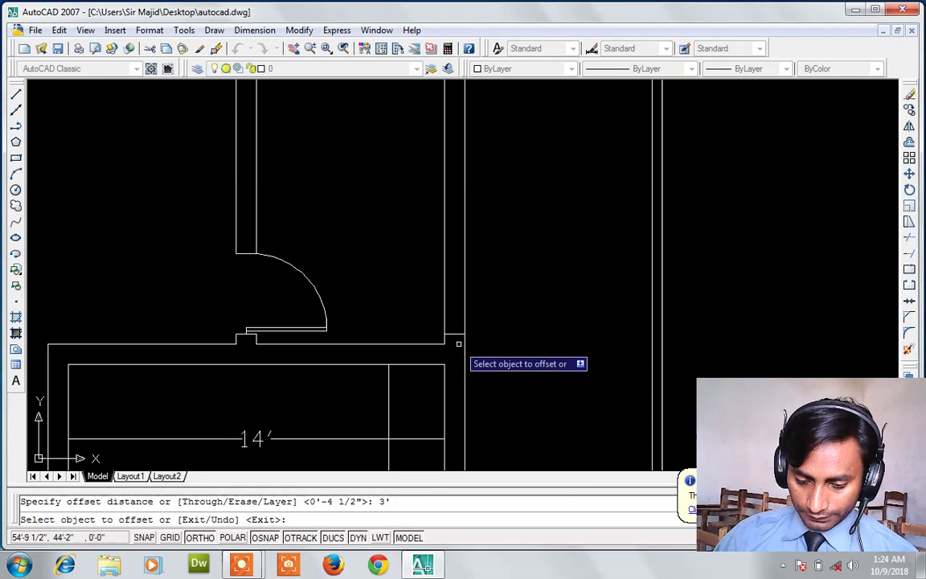
{"action": "left_click", "coordinate": [458, 337]}
{"action": "left_click", "coordinate": [459, 278]}
{"action": "key", "text": "Escape"}
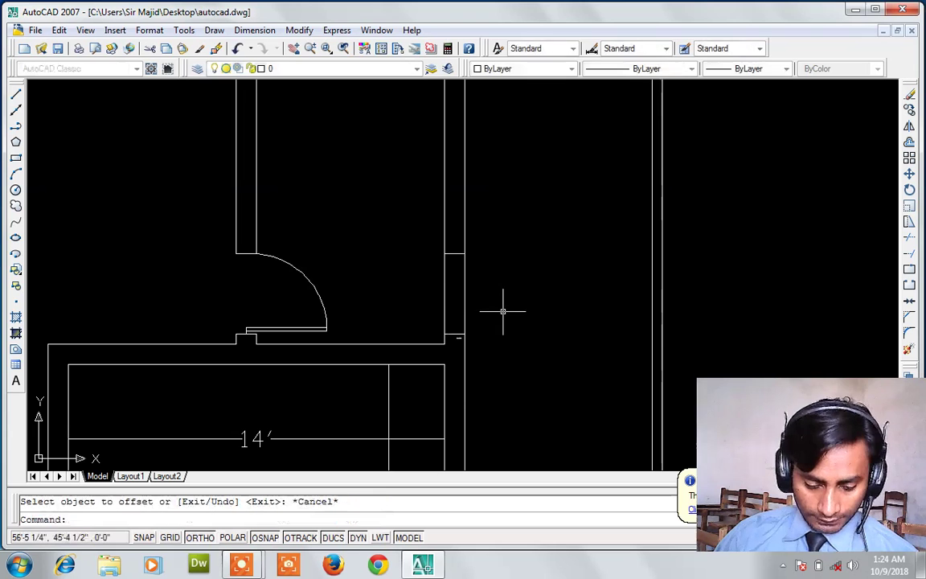
- Trim away the wall lines between the two closing lines to open the 3' gap
{"action": "type", "text": "tr"}
{"action": "key", "text": "Return"}
{"action": "key", "text": "Return"}
{"action": "left_click", "coordinate": [496, 299]}
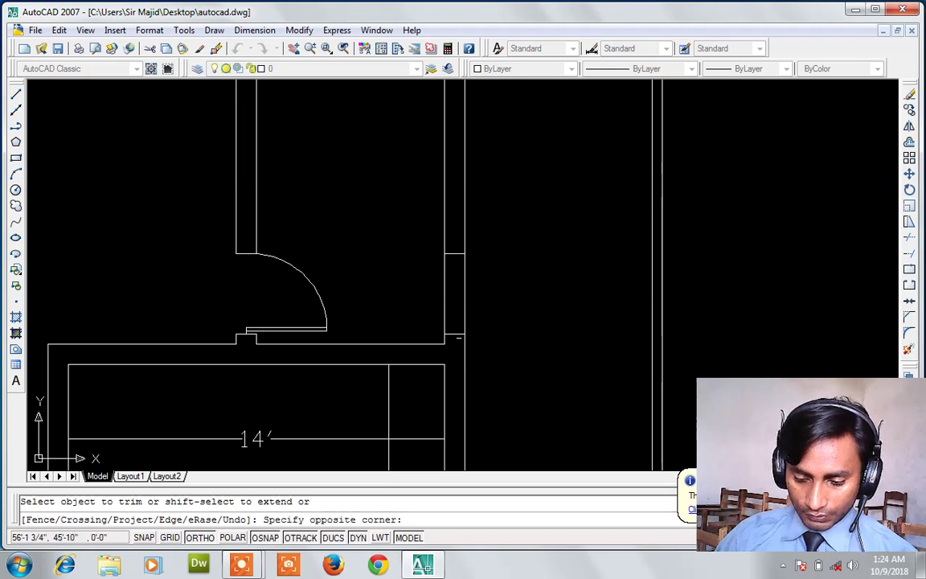
{"action": "left_click", "coordinate": [444, 310]}
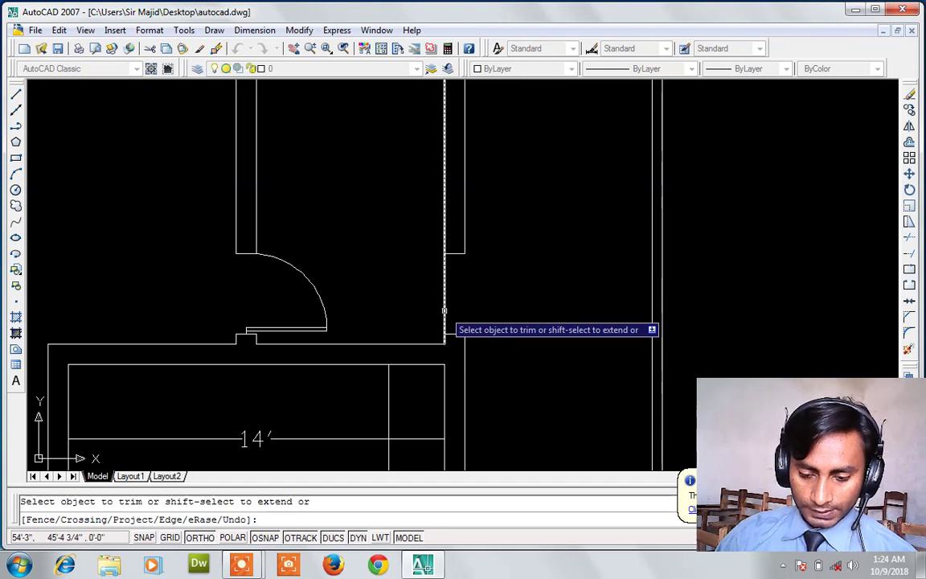
{"action": "key", "text": "Escape"}
{"action": "type", "text": "l"}
{"action": "key", "text": "Return"}
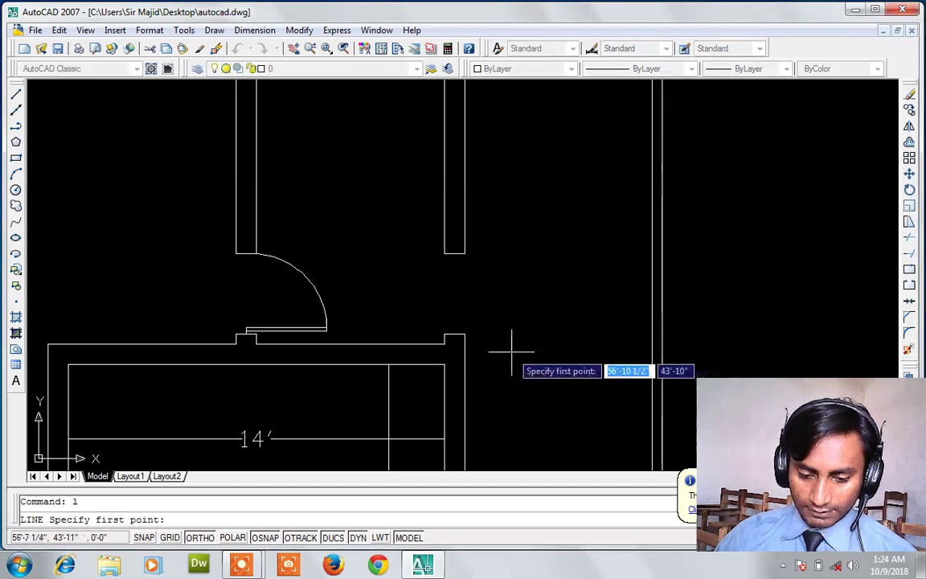
- Start a copy and select the small room's door leaf and swing arc
{"action": "scroll", "coordinate": [486, 344], "scroll_direction": "up", "scroll_amount": 2}
{"action": "scroll", "coordinate": [487, 344], "scroll_direction": "up", "scroll_amount": 2}
{"action": "key", "text": "Escape"}
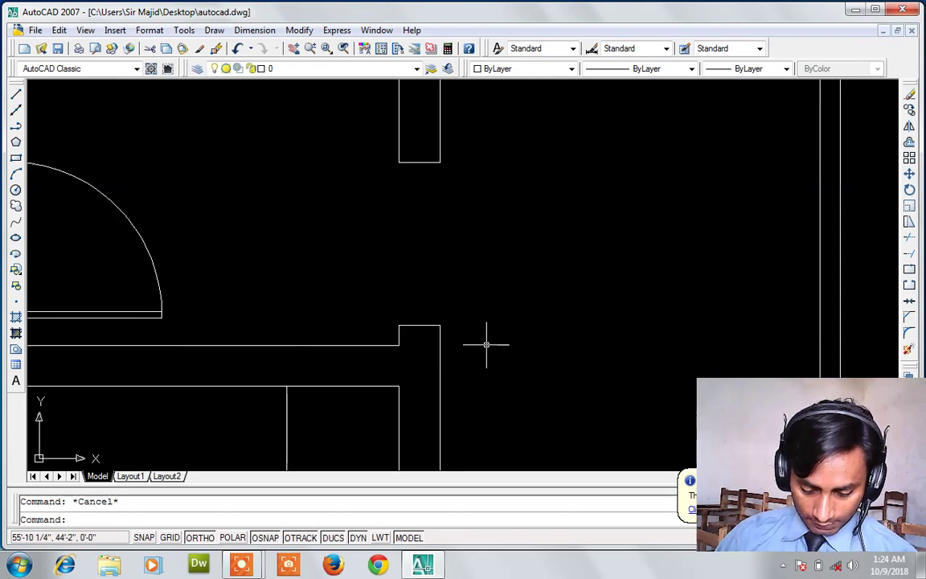
{"action": "scroll", "coordinate": [486, 344], "scroll_direction": "down", "scroll_amount": 4}
{"action": "scroll", "coordinate": [370, 351], "scroll_direction": "up", "scroll_amount": 4}
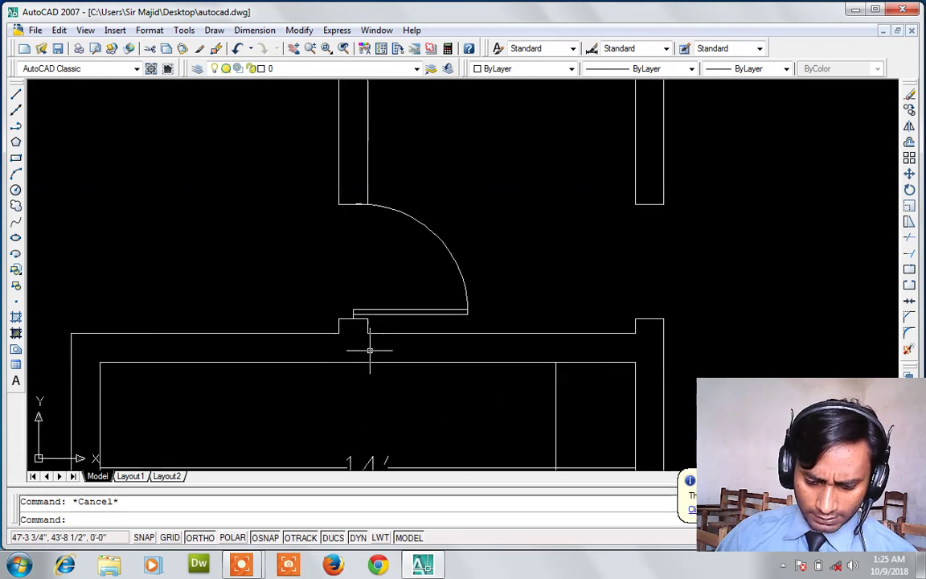
{"action": "type", "text": "co"}
{"action": "key", "text": "Return"}
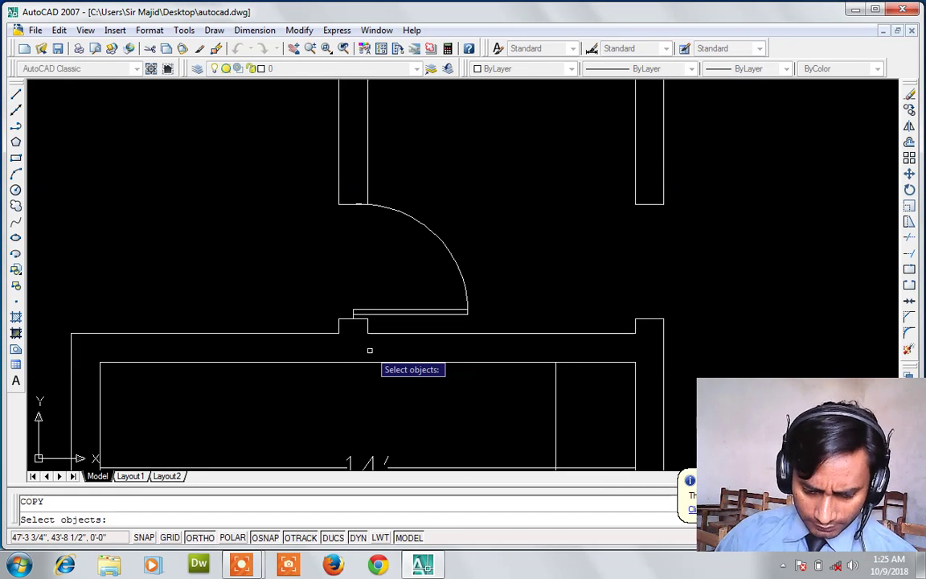
{"action": "left_click", "coordinate": [466, 222]}
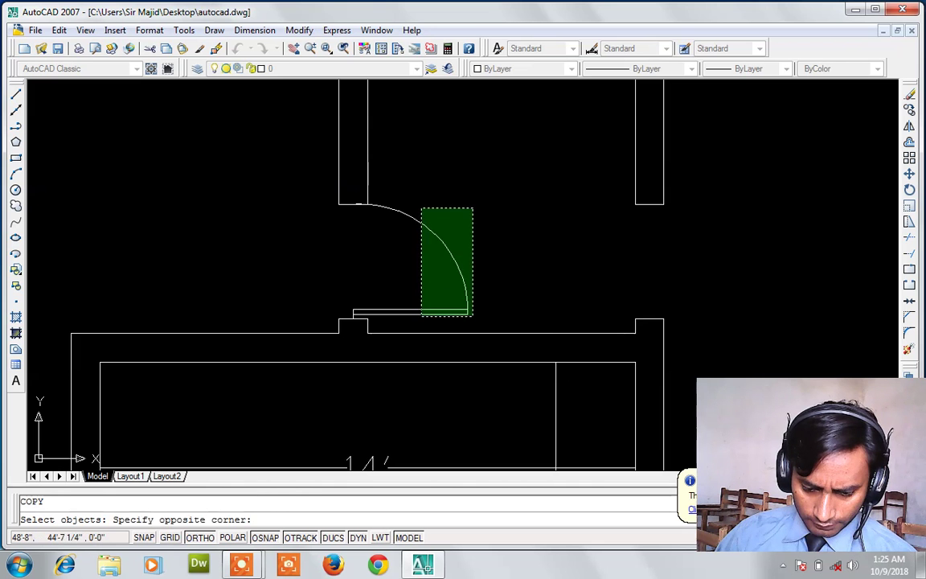
{"action": "left_click", "coordinate": [423, 315]}
{"action": "scroll", "coordinate": [348, 316], "scroll_direction": "up", "scroll_amount": 4}
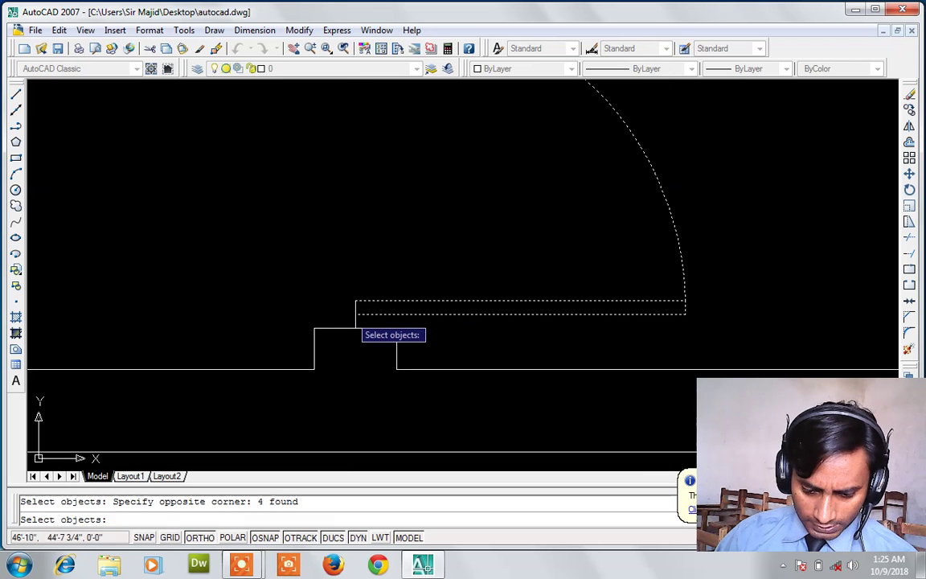
{"action": "left_click", "coordinate": [355, 319]}
{"action": "key", "text": "Return"}
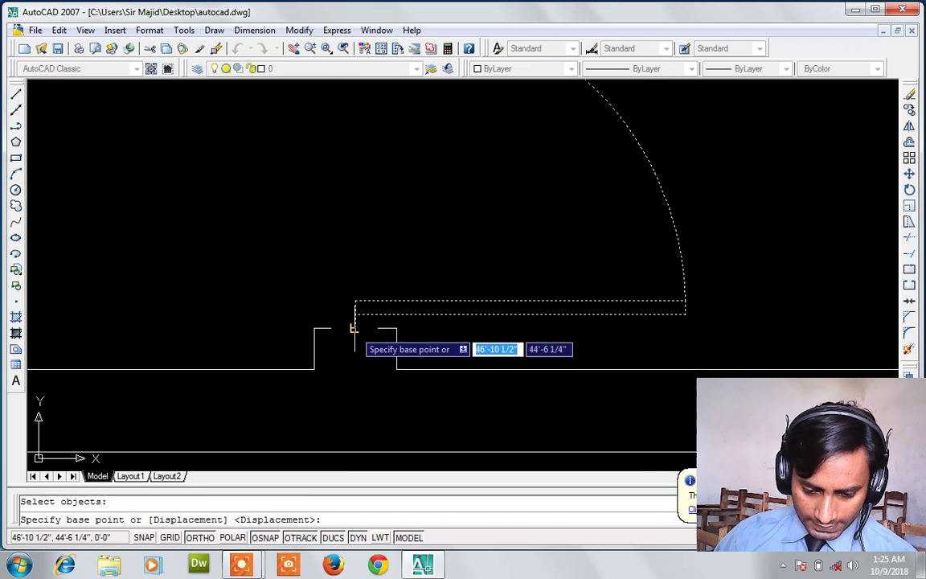
- Place the door copy from its hinge point into the new 3' wall opening
{"action": "left_click", "coordinate": [355, 328]}
{"action": "scroll", "coordinate": [561, 256], "scroll_direction": "down", "scroll_amount": 3}
{"action": "scroll", "coordinate": [630, 257], "scroll_direction": "up", "scroll_amount": 2}
{"action": "scroll", "coordinate": [632, 254], "scroll_direction": "up", "scroll_amount": 2}
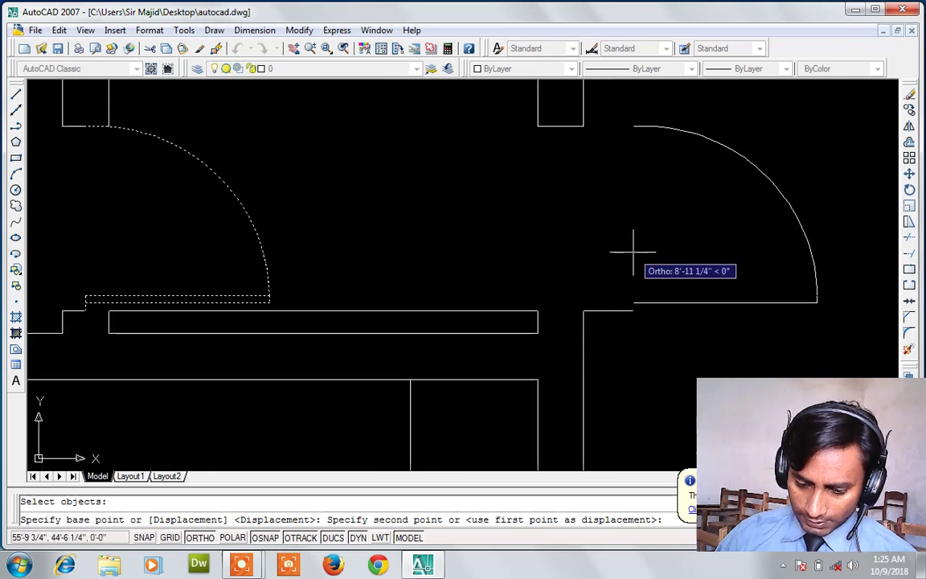
{"action": "left_click", "coordinate": [561, 312]}
{"action": "scroll", "coordinate": [611, 289], "scroll_direction": "down", "scroll_amount": 1}
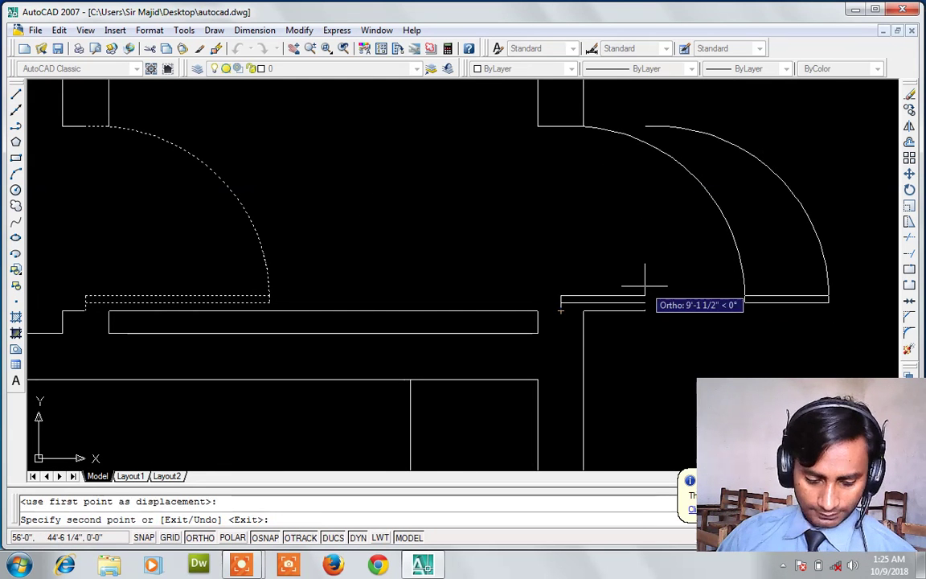
{"action": "key", "text": "Escape"}
{"action": "scroll", "coordinate": [646, 286], "scroll_direction": "down", "scroll_amount": 2}
{"action": "scroll", "coordinate": [644, 287], "scroll_direction": "down", "scroll_amount": 2}
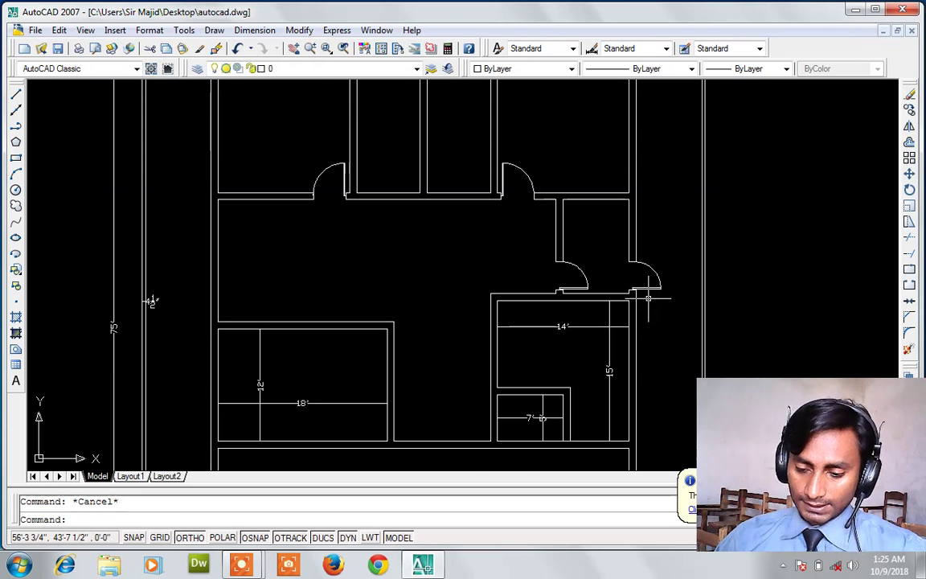
{"action": "scroll", "coordinate": [648, 298], "scroll_direction": "up", "scroll_amount": 3}
{"action": "scroll", "coordinate": [648, 299], "scroll_direction": "down", "scroll_amount": 2}
{"action": "scroll", "coordinate": [648, 298], "scroll_direction": "down", "scroll_amount": 2}
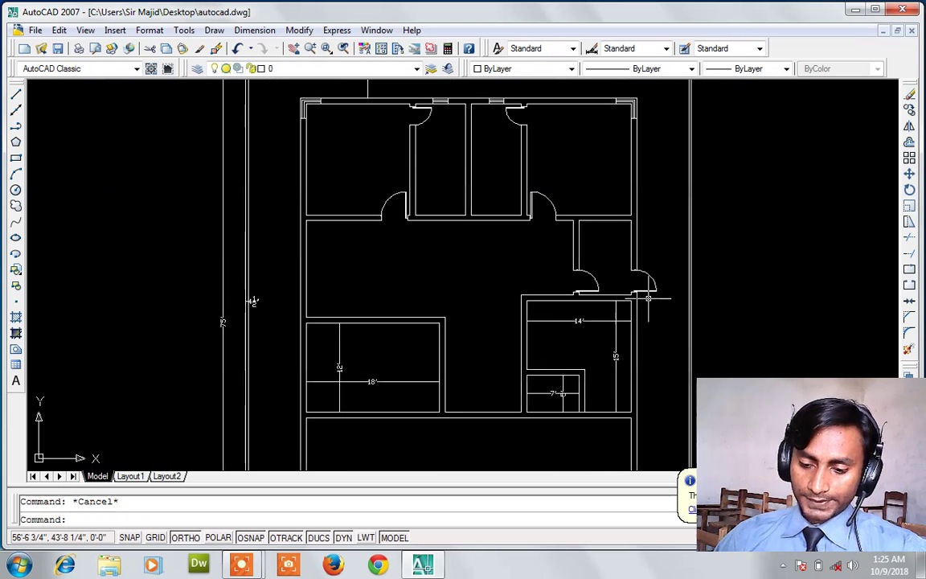
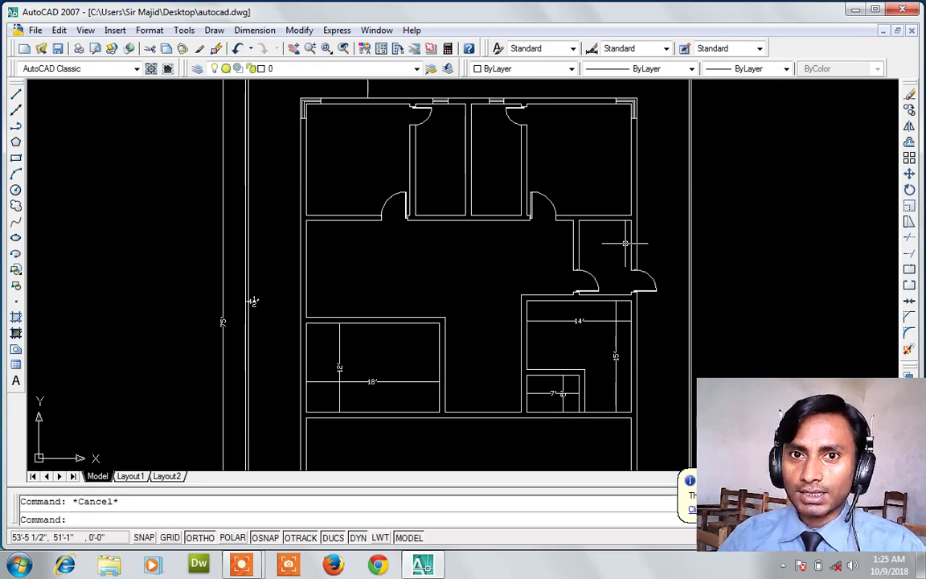
- Draw a short cross line over the small room's right wall
{"action": "scroll", "coordinate": [632, 255], "scroll_direction": "up", "scroll_amount": 4}
{"action": "type", "text": "l"}
{"action": "key", "text": "Return"}
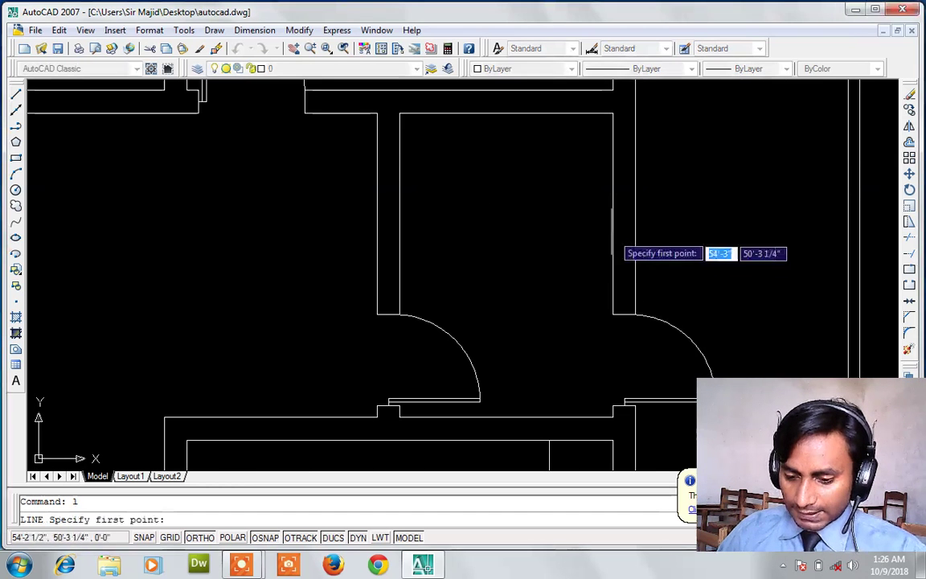
{"action": "left_click", "coordinate": [612, 213]}
{"action": "left_click", "coordinate": [635, 212]}
{"action": "key", "text": "Return"}
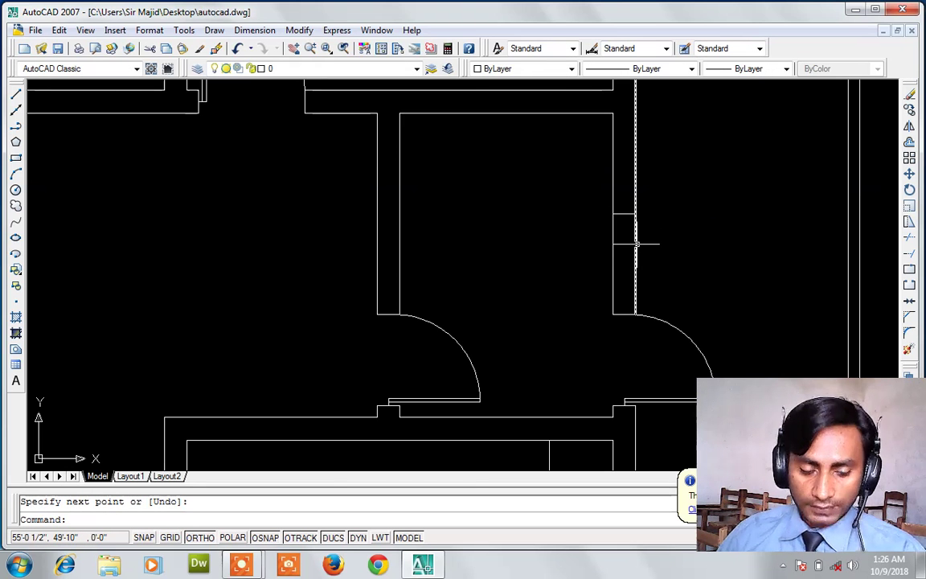
{"action": "key", "text": "Escape"}
- Offset the cross line 1'6" twice up the wall to mark the opening
{"action": "type", "text": "o"}
{"action": "key", "text": "Return"}
{"action": "type", "text": "1'"}
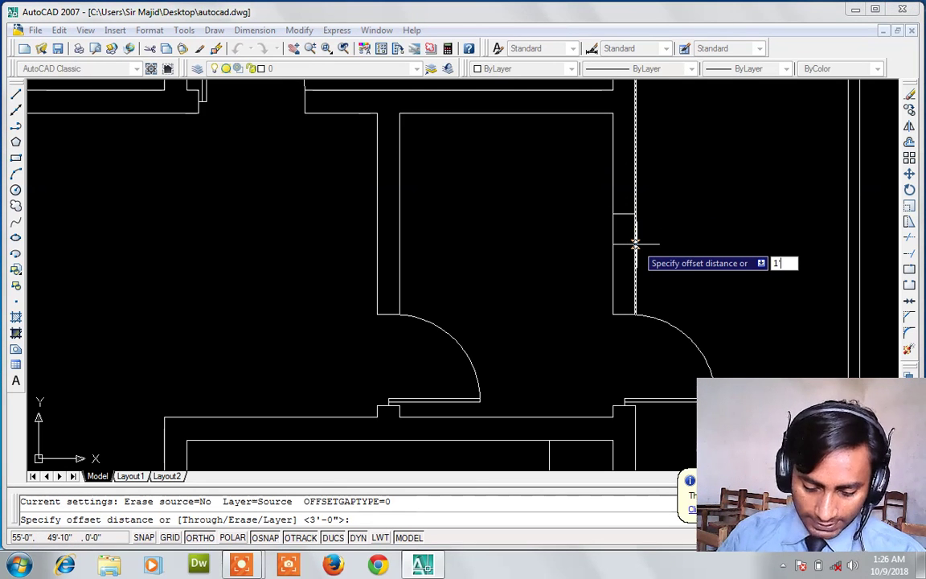
{"action": "type", "text": "6"}
{"action": "key", "text": "Return"}
{"action": "left_click", "coordinate": [624, 214]}
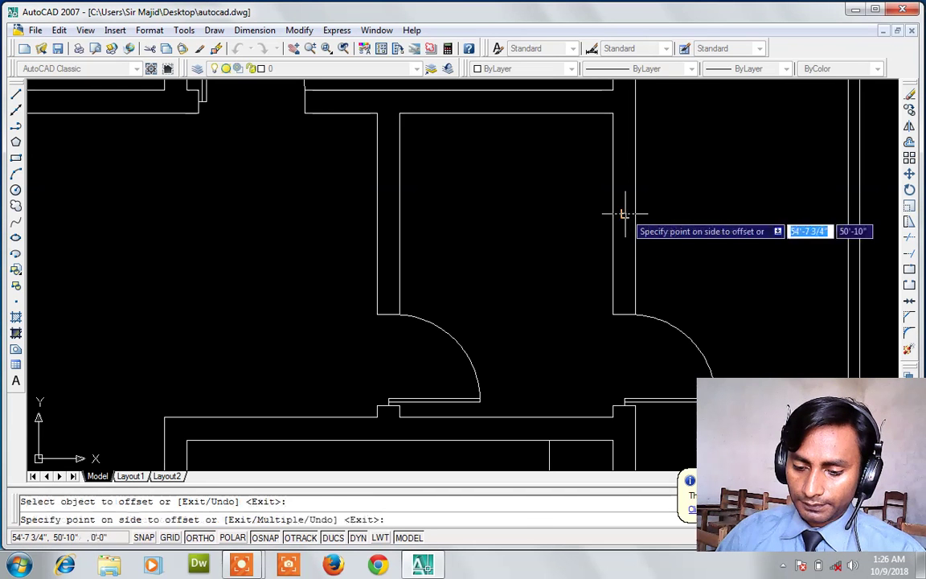
{"action": "left_click", "coordinate": [624, 190]}
{"action": "left_click", "coordinate": [623, 214]}
{"action": "left_click", "coordinate": [623, 265]}
{"action": "key", "text": "Escape"}
- Trim the wall between the marks, using the marks as cutting edges
{"action": "type", "text": "tr"}
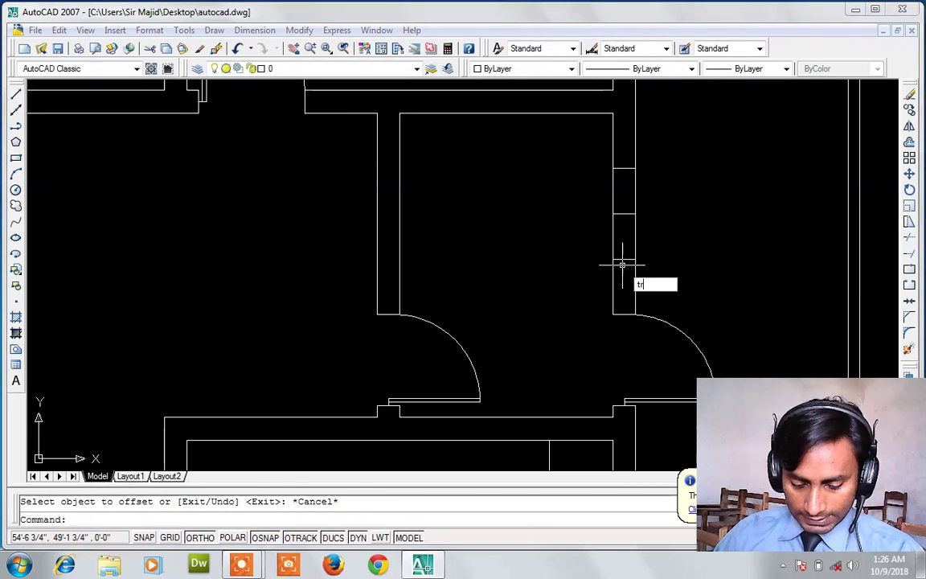
{"action": "key", "text": "Return"}
{"action": "left_click", "coordinate": [620, 196]}
{"action": "left_click", "coordinate": [627, 210]}
{"action": "left_click", "coordinate": [646, 197]}
{"action": "left_click", "coordinate": [614, 204]}
- Trim the remaining wall pieces out of the opening and remove the middle cross line
{"action": "left_click", "coordinate": [613, 204]}
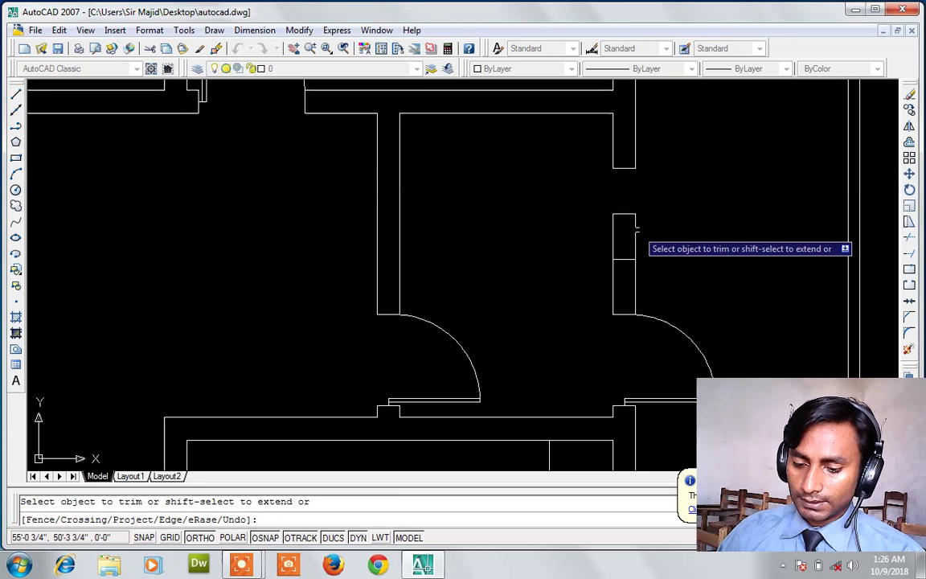
{"action": "left_click", "coordinate": [614, 235]}
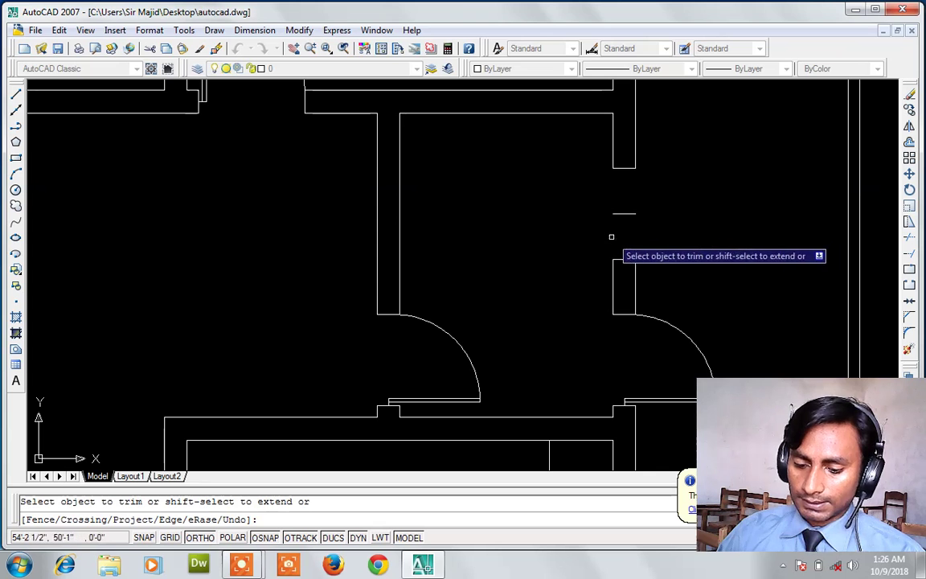
{"action": "key", "text": "Escape"}
{"action": "left_click", "coordinate": [685, 201]}
{"action": "left_click", "coordinate": [607, 238]}
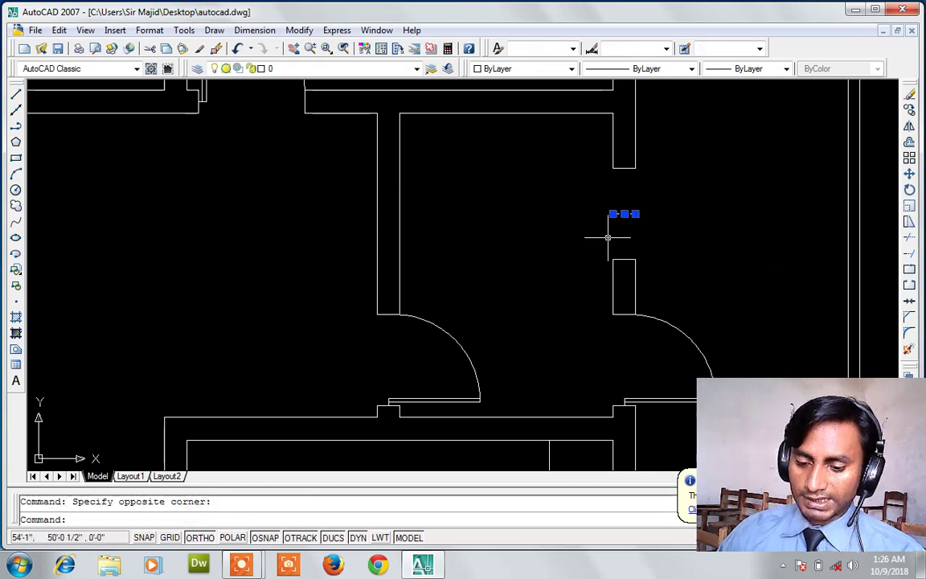
{"action": "key", "text": "Escape"}
- Draw a vertical line closing the opening's inner edge from top to bottom corner
{"action": "type", "text": "l"}
{"action": "key", "text": "Return"}
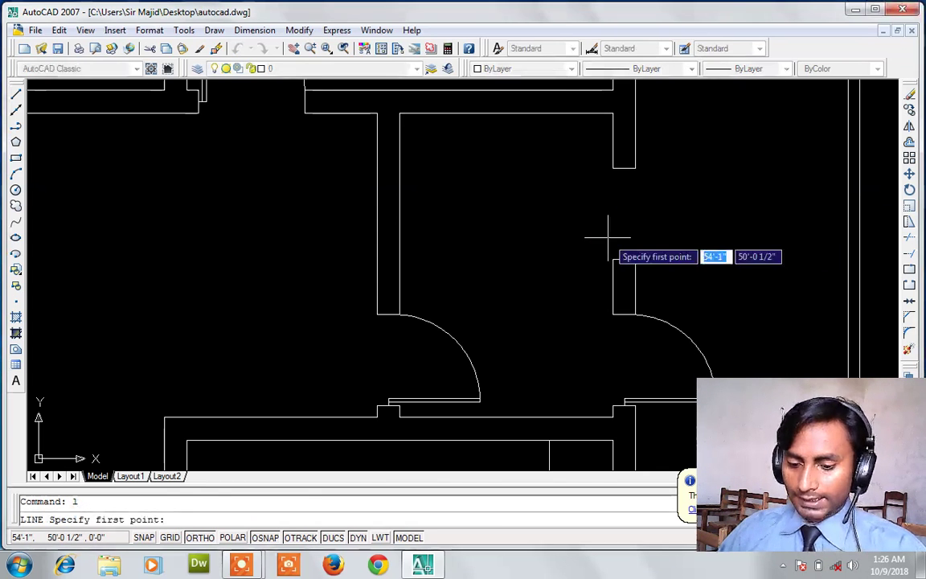
{"action": "left_click", "coordinate": [612, 168]}
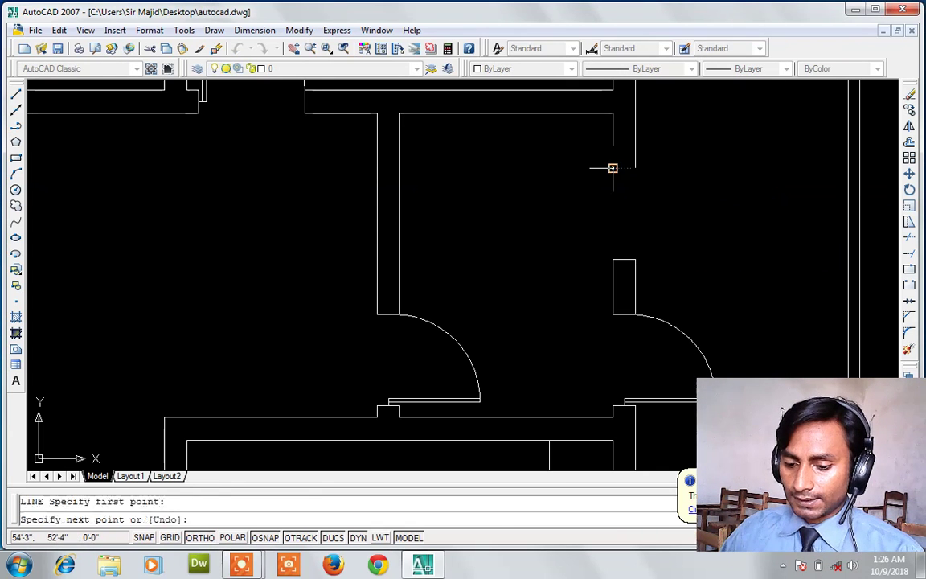
{"action": "left_click", "coordinate": [613, 258]}
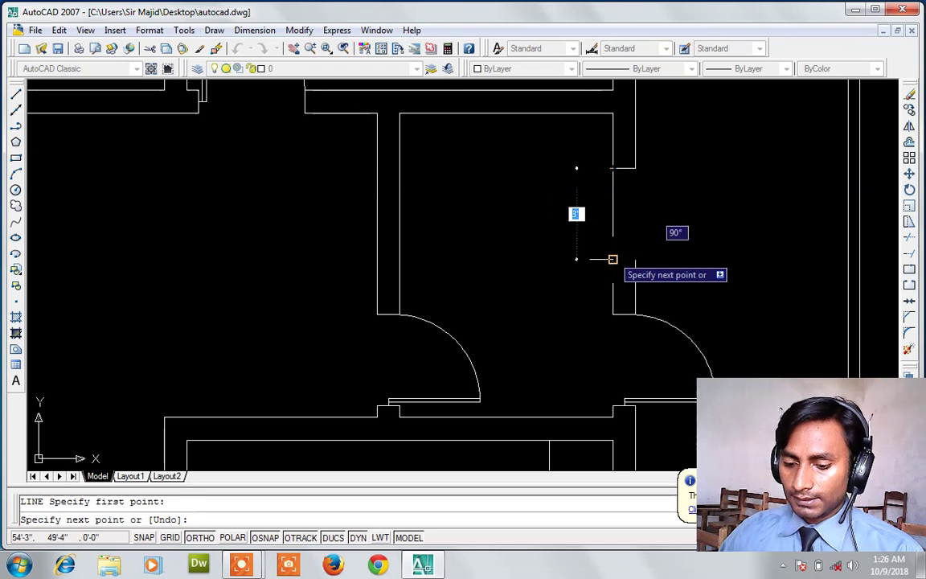
{"action": "key", "text": "Return"}
{"action": "key", "text": "Escape"}
- Offset the edge line 4" twice to create the window lines inside the opening
{"action": "type", "text": "o"}
{"action": "key", "text": "Return"}
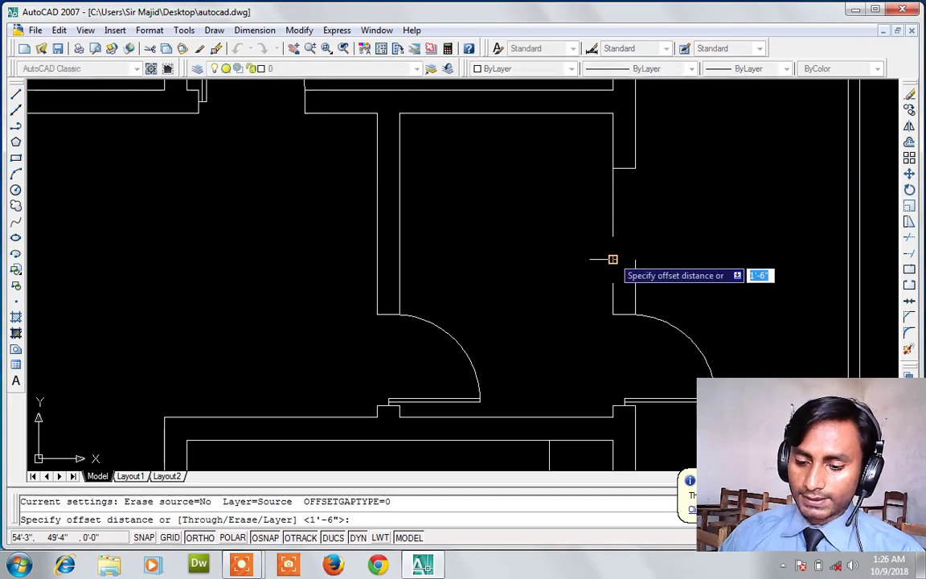
{"action": "type", "text": "4"}
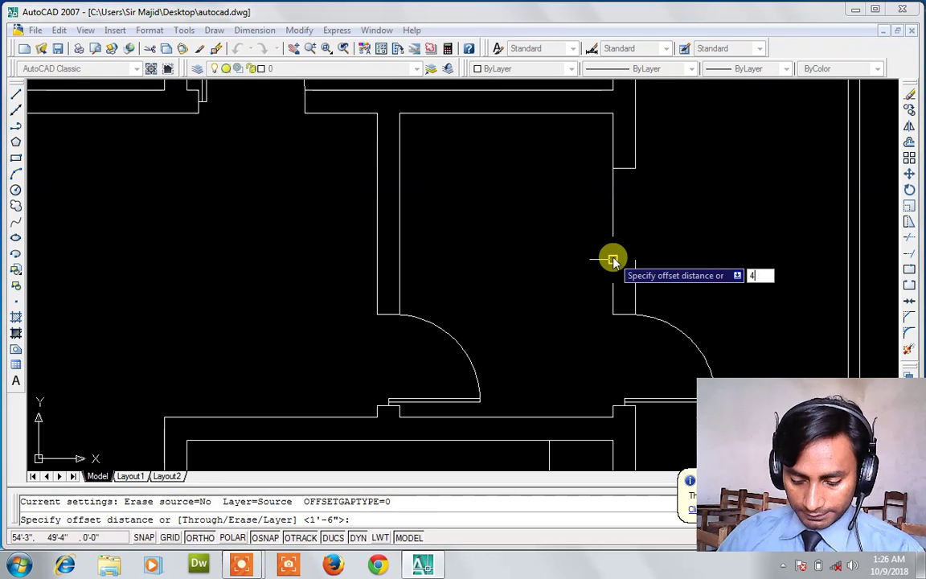
{"action": "key", "text": "Return"}
{"action": "left_click", "coordinate": [614, 263]}
{"action": "left_click", "coordinate": [638, 244]}
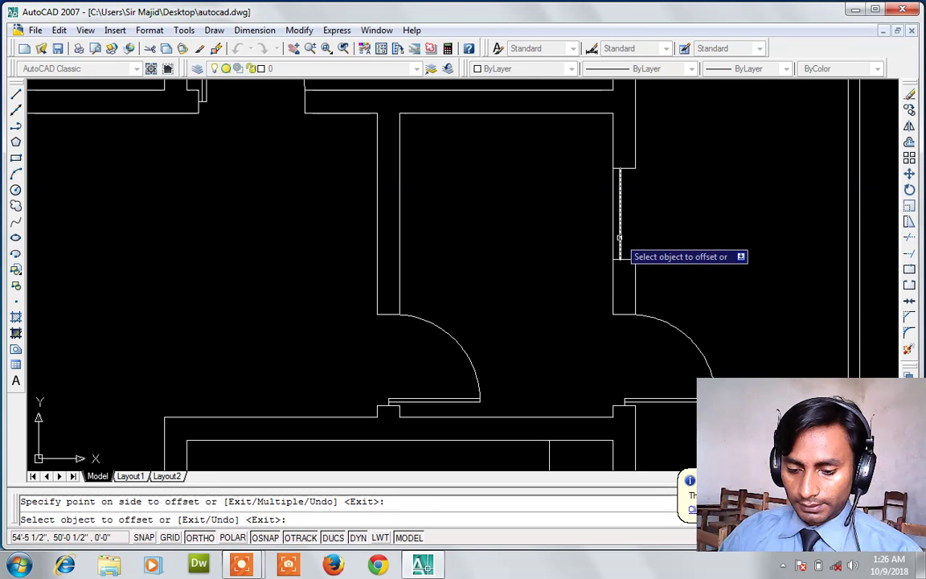
{"action": "left_click", "coordinate": [620, 257]}
{"action": "left_click", "coordinate": [641, 241]}
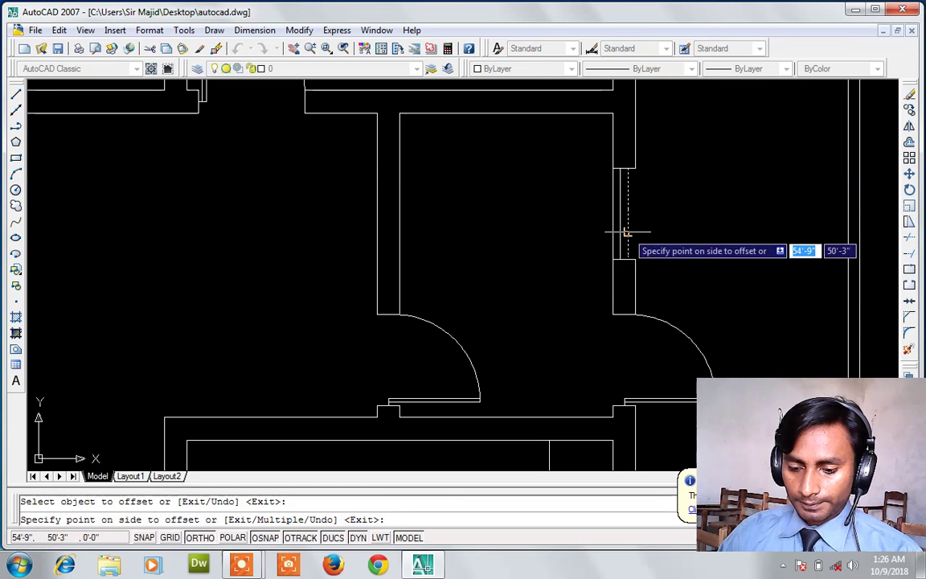
{"action": "key", "text": "Escape"}
{"action": "scroll", "coordinate": [650, 228], "scroll_direction": "down", "scroll_amount": 1}
{"action": "scroll", "coordinate": [650, 228], "scroll_direction": "down", "scroll_amount": 2}
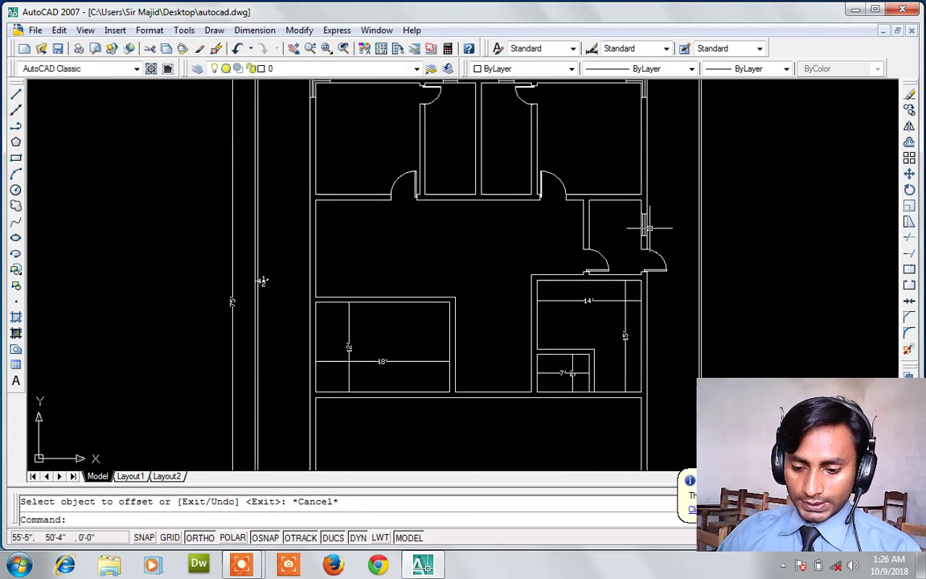
{"action": "scroll", "coordinate": [650, 228], "scroll_direction": "down", "scroll_amount": 2}
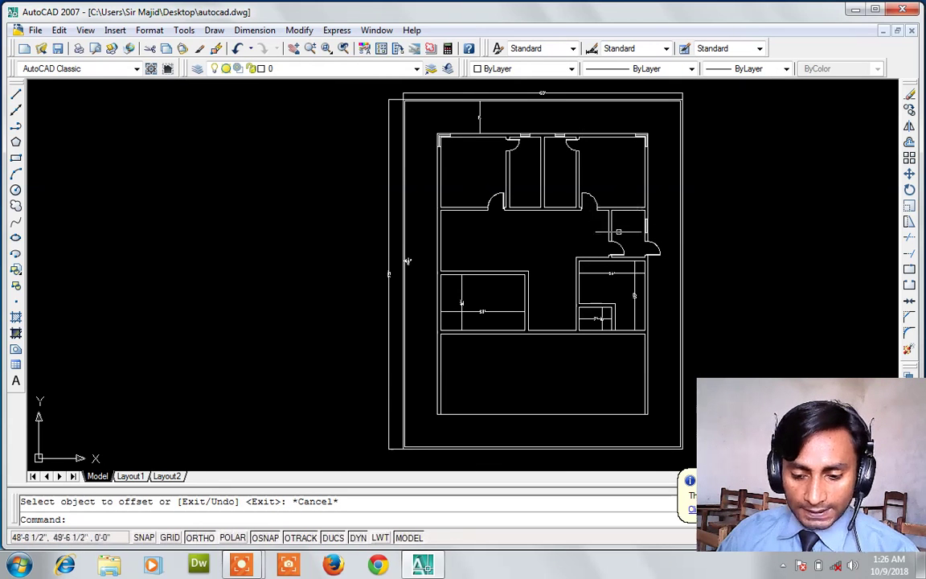
{"action": "scroll", "coordinate": [601, 311], "scroll_direction": "down", "scroll_amount": 1}
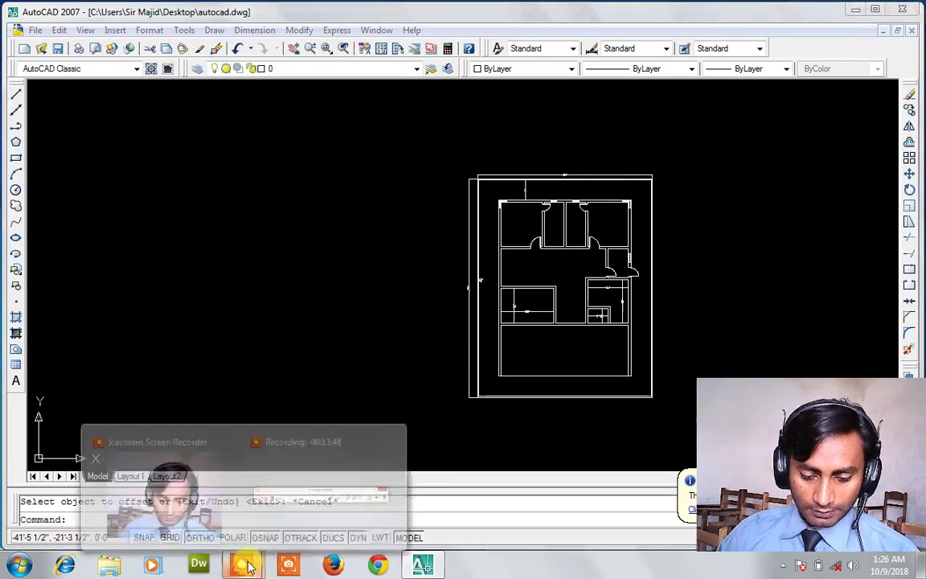
{"action": "mouse_move", "coordinate": [242, 564]}
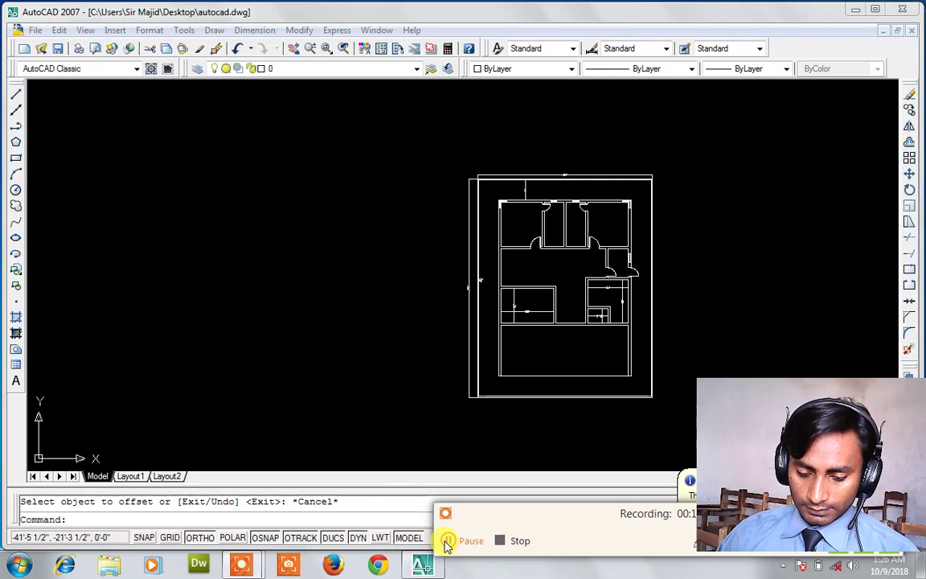
{"action": "left_click", "coordinate": [447, 542]}
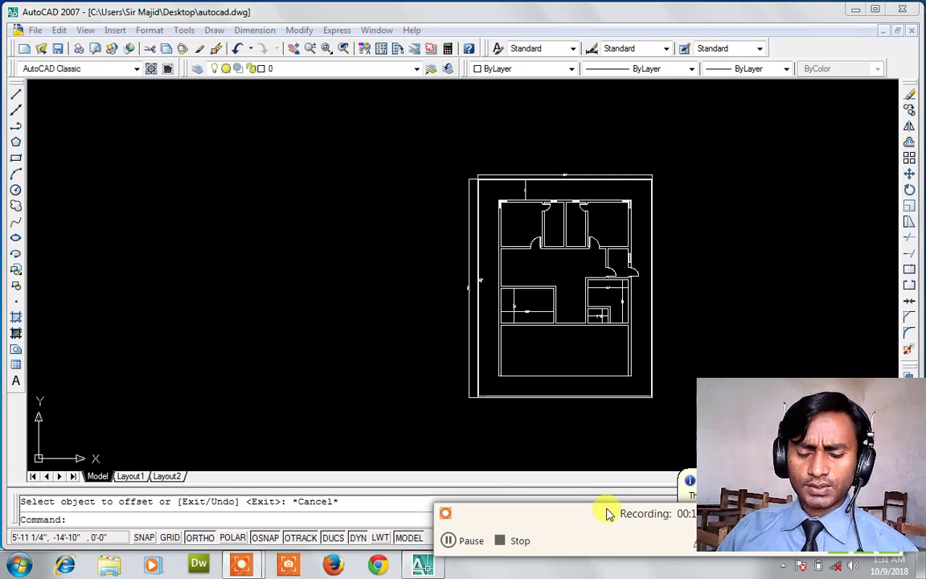
{"action": "left_click_drag", "start_coordinate": [609, 513], "coordinate": [383, 488]}
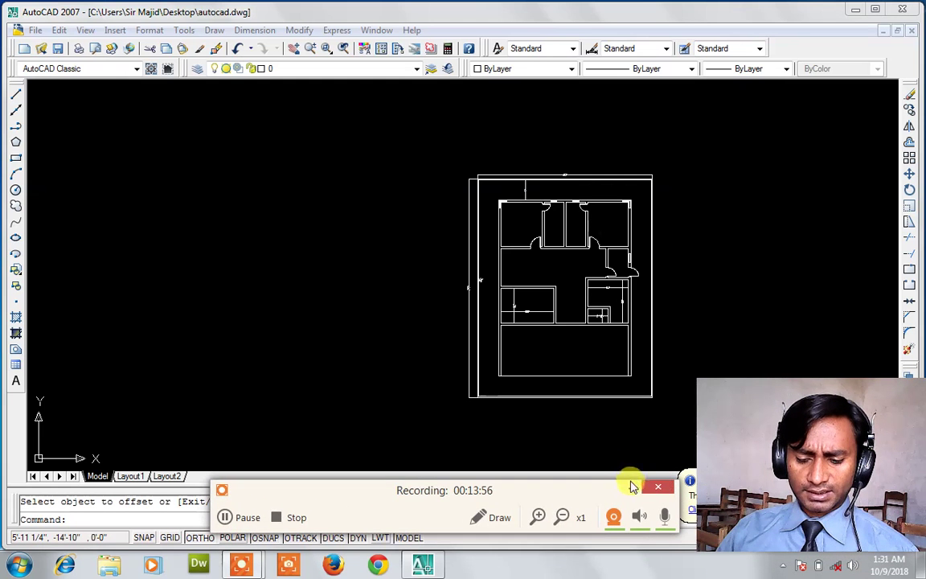
{"action": "scroll", "coordinate": [591, 309], "scroll_direction": "up", "scroll_amount": 5}
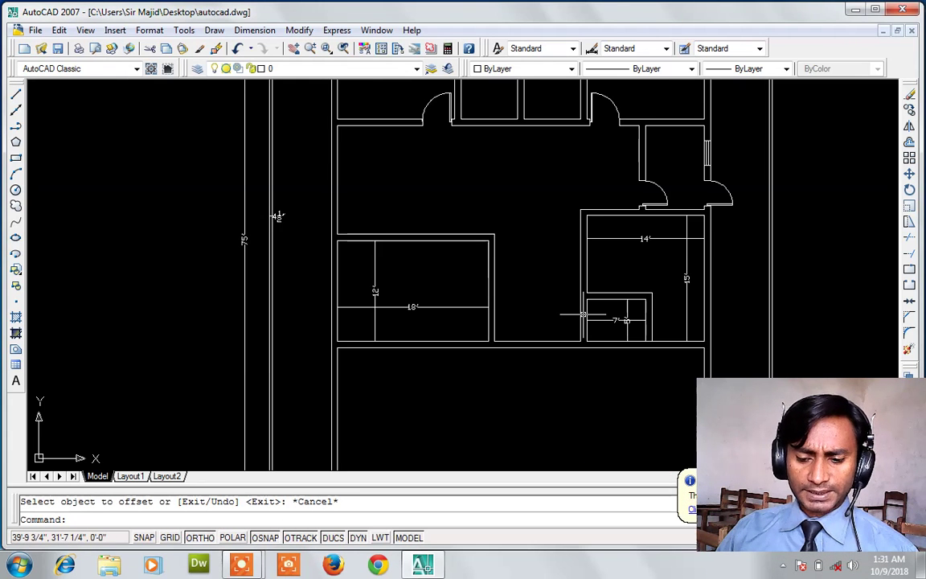
{"action": "scroll", "coordinate": [583, 314], "scroll_direction": "down", "scroll_amount": 2}
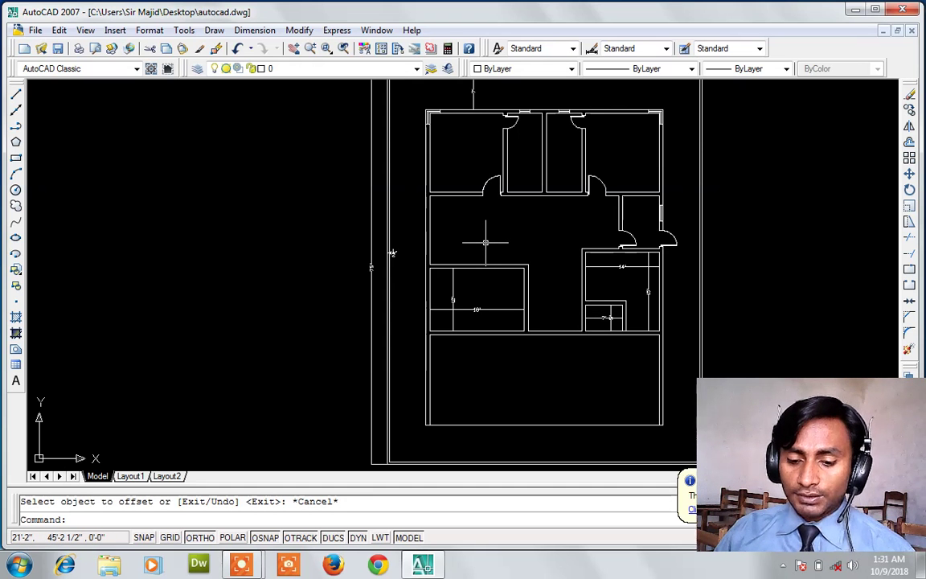
{"action": "scroll", "coordinate": [432, 229], "scroll_direction": "up", "scroll_amount": 2}
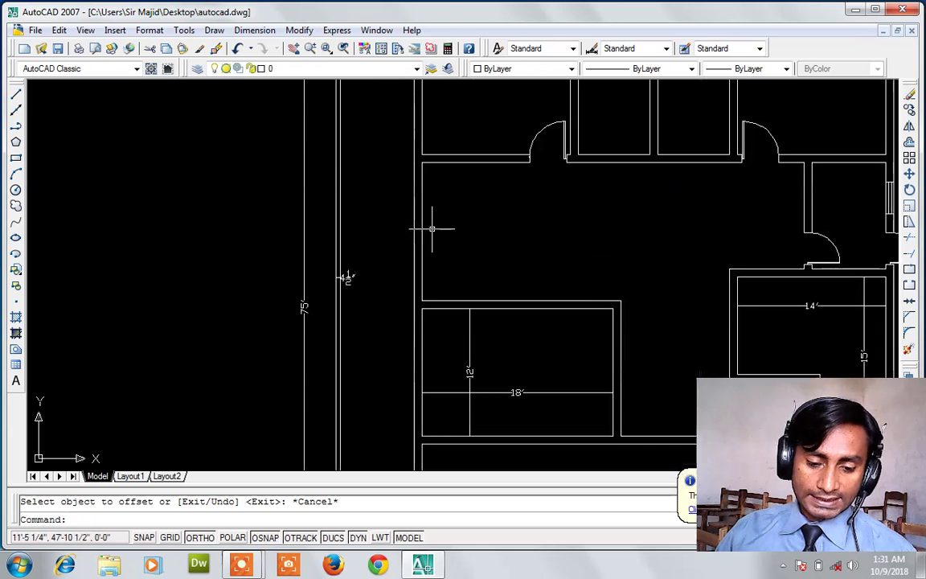
- Draw a short line on the hall's left wall and delete a selected wall line
{"action": "type", "text": "l"}
{"action": "key", "text": "Return"}
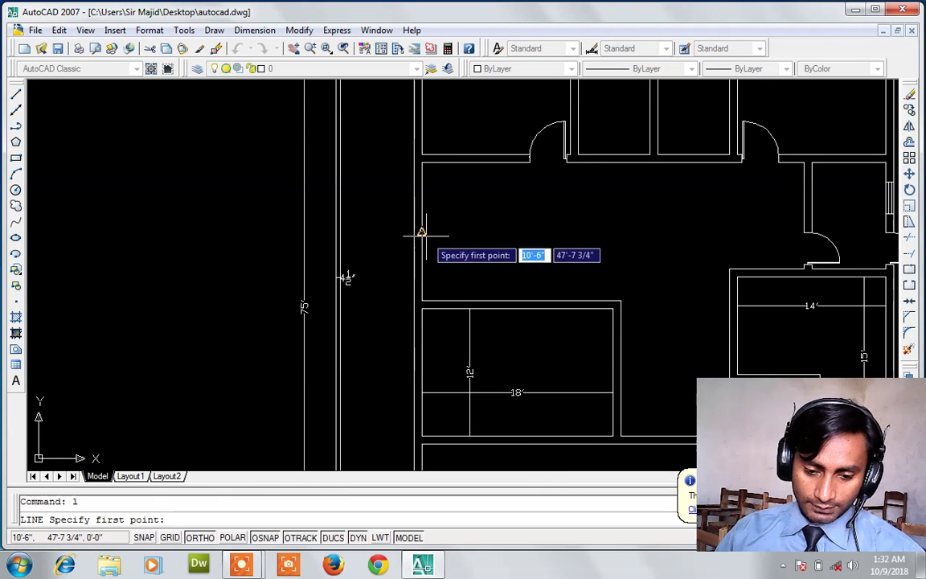
{"action": "left_click", "coordinate": [420, 231]}
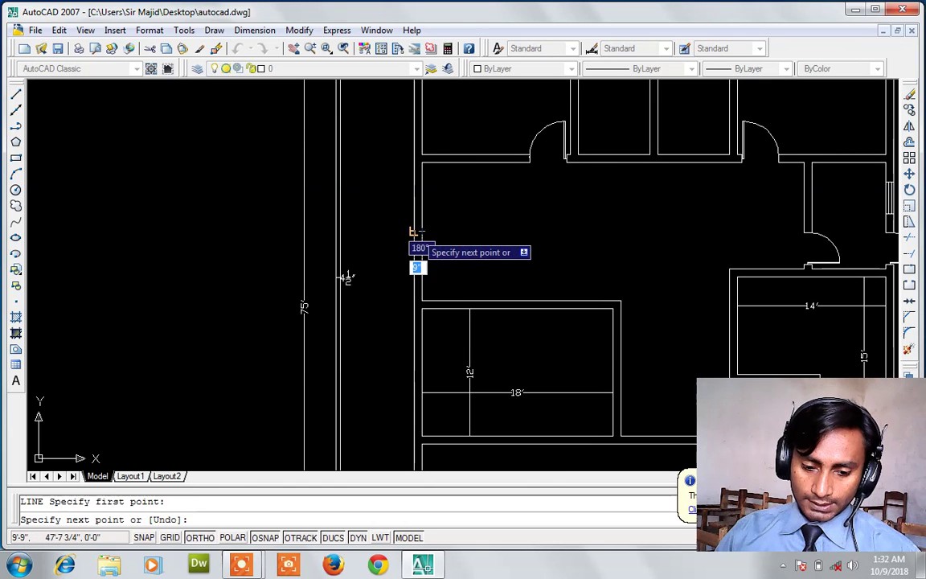
{"action": "left_click", "coordinate": [419, 231]}
{"action": "key", "text": "Return"}
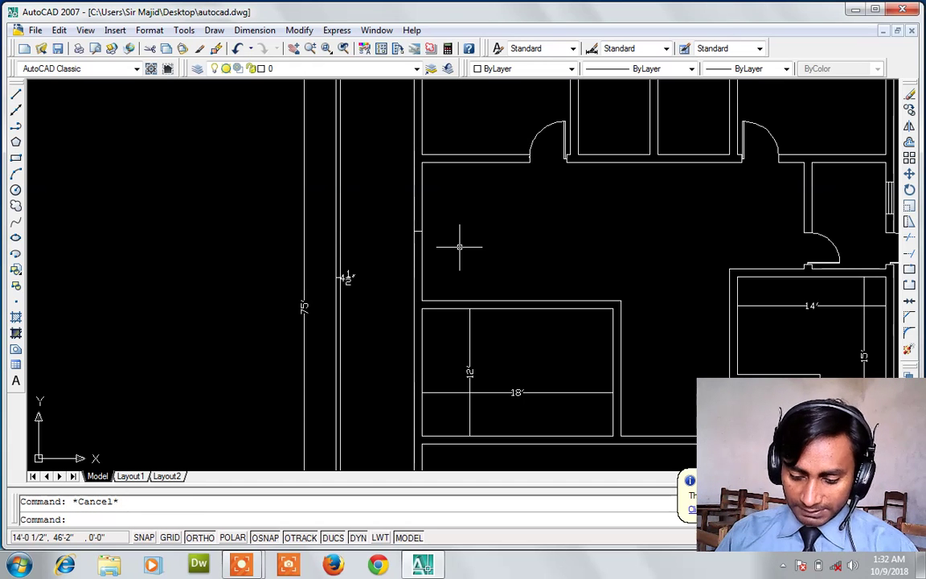
{"action": "scroll", "coordinate": [459, 247], "scroll_direction": "up", "scroll_amount": 1}
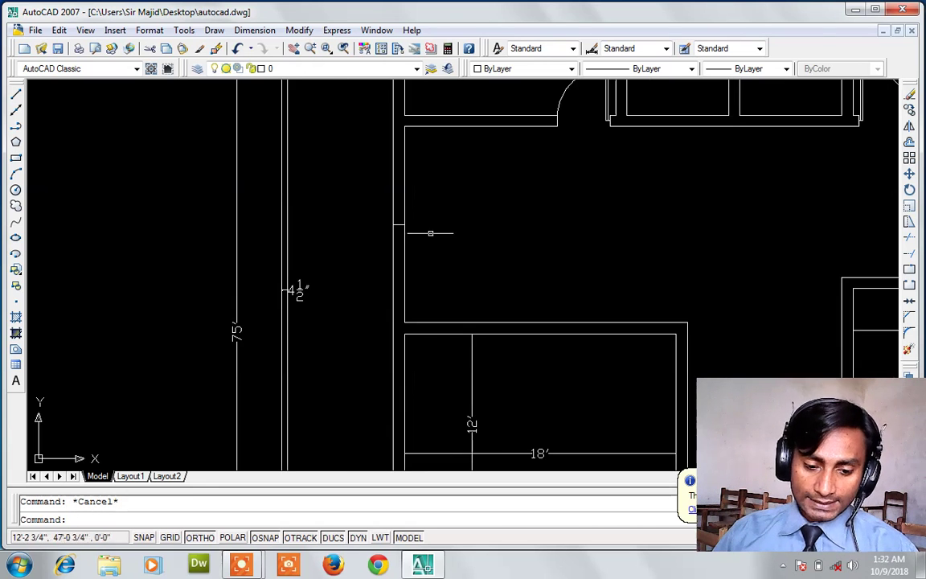
{"action": "key", "text": "Delete"}
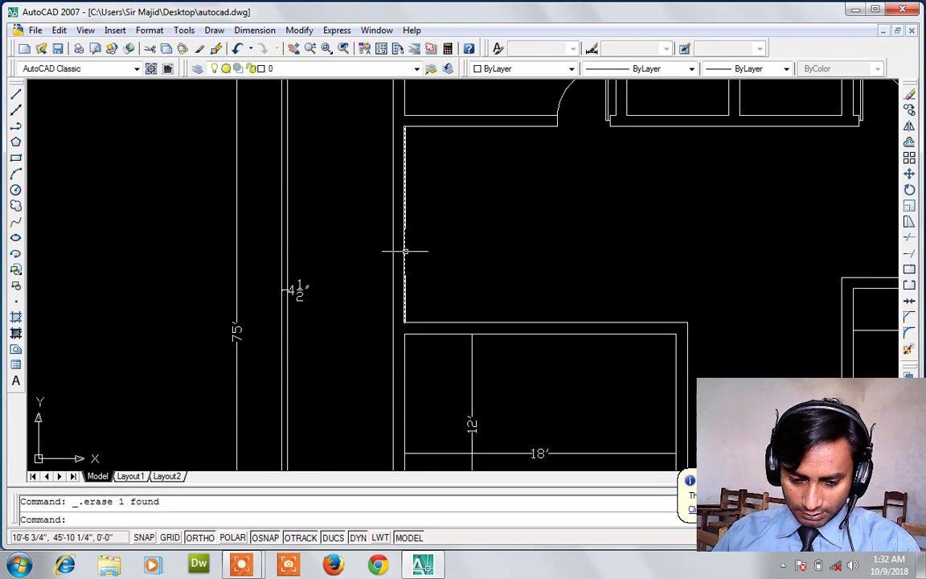
- Draw a short line extending the left wall corner
{"action": "type", "text": "l"}
{"action": "key", "text": "Return"}
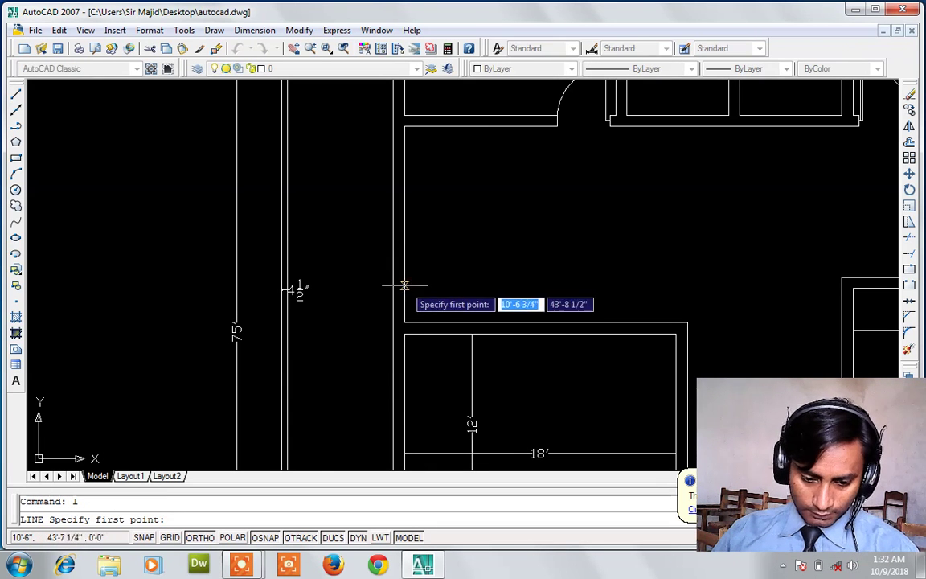
{"action": "left_click", "coordinate": [405, 322]}
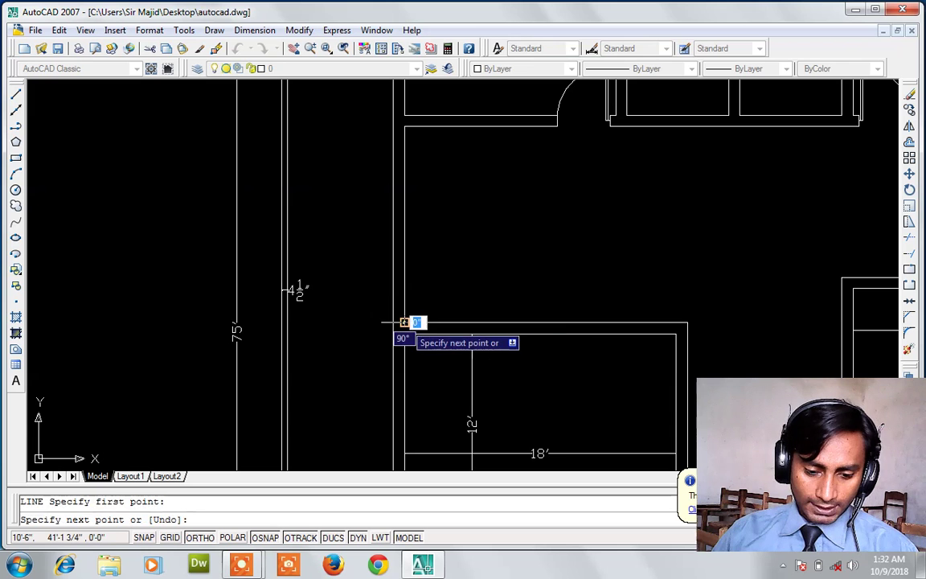
{"action": "left_click", "coordinate": [392, 322]}
{"action": "key", "text": "Return"}
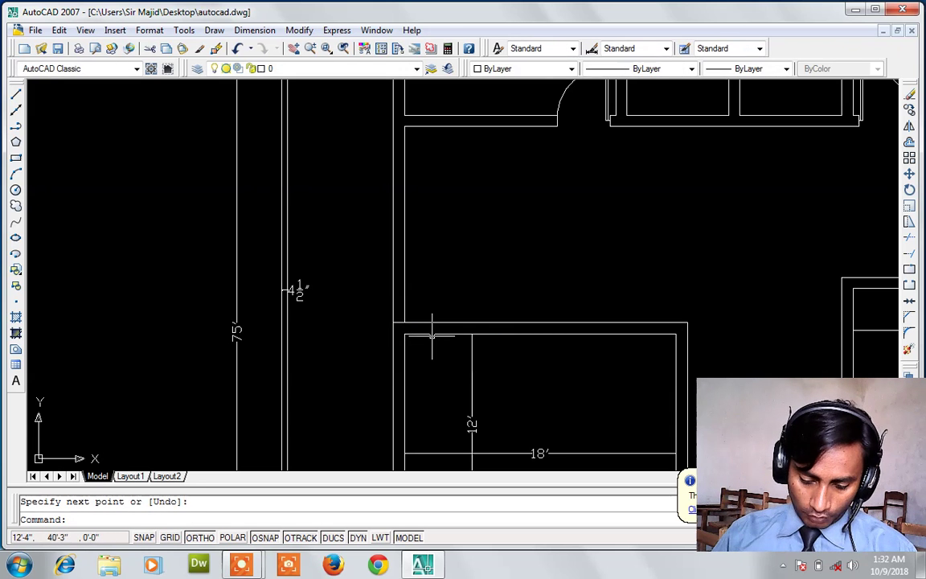
- Offset the short wall line 4' to add the first guide line
{"action": "type", "text": "o"}
{"action": "key", "text": "Return"}
{"action": "type", "text": "4"}
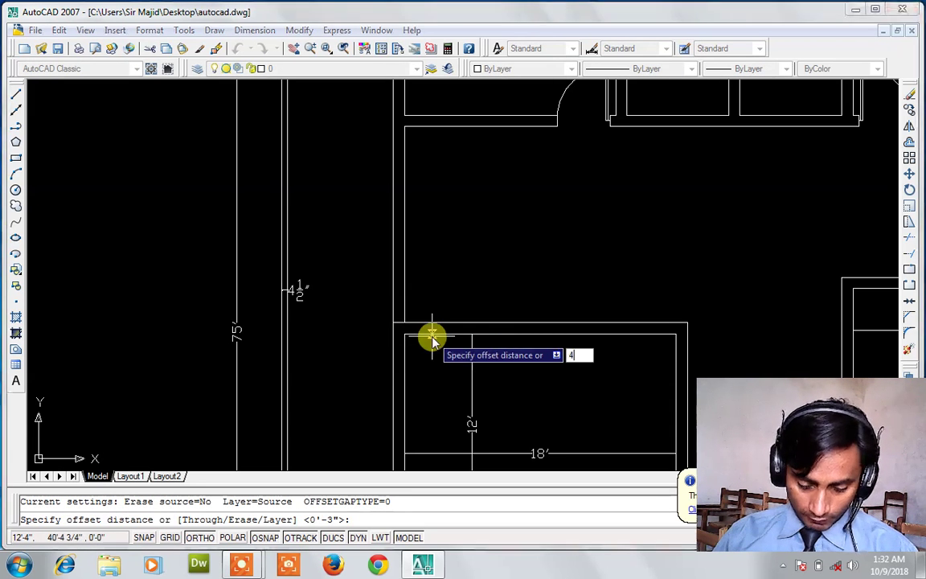
{"action": "key", "text": "Return"}
{"action": "left_click", "coordinate": [406, 323]}
{"action": "left_click", "coordinate": [405, 300]}
{"action": "key", "text": "Escape"}
{"action": "key", "text": "Escape"}
- Offset the guide line another 4' along the wall for a second mark
{"action": "type", "text": "o"}
{"action": "key", "text": "Return"}
{"action": "type", "text": "4"}
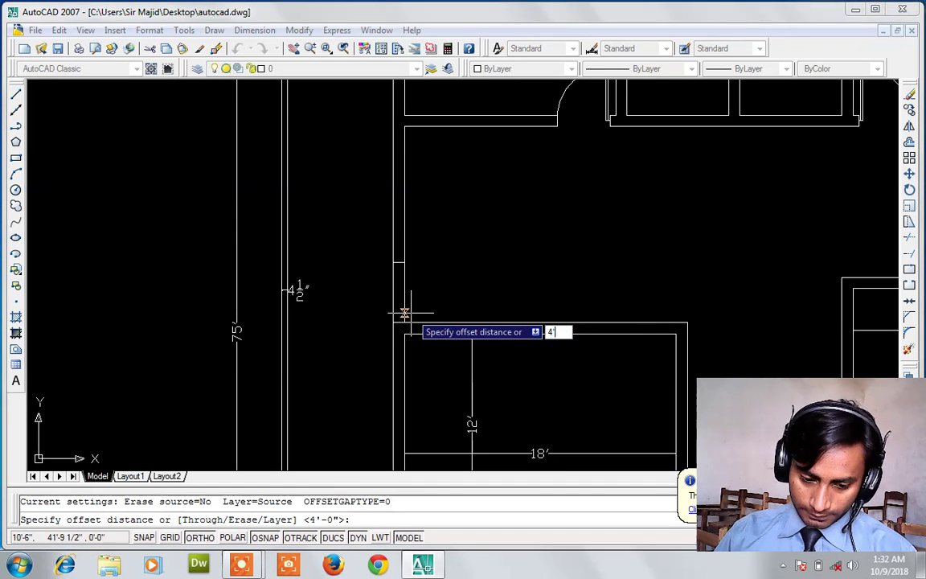
{"action": "key", "text": "Return"}
{"action": "left_click", "coordinate": [395, 263]}
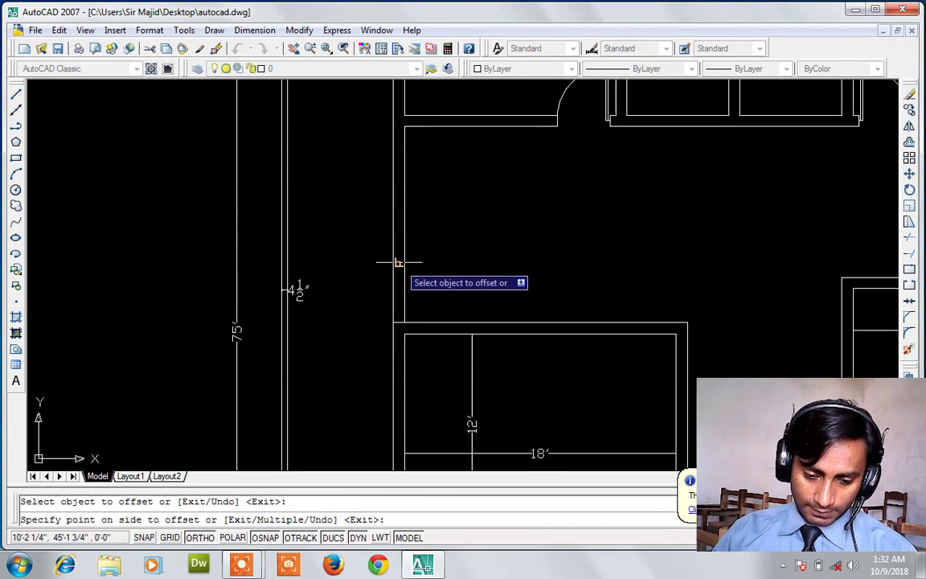
{"action": "left_click", "coordinate": [399, 231]}
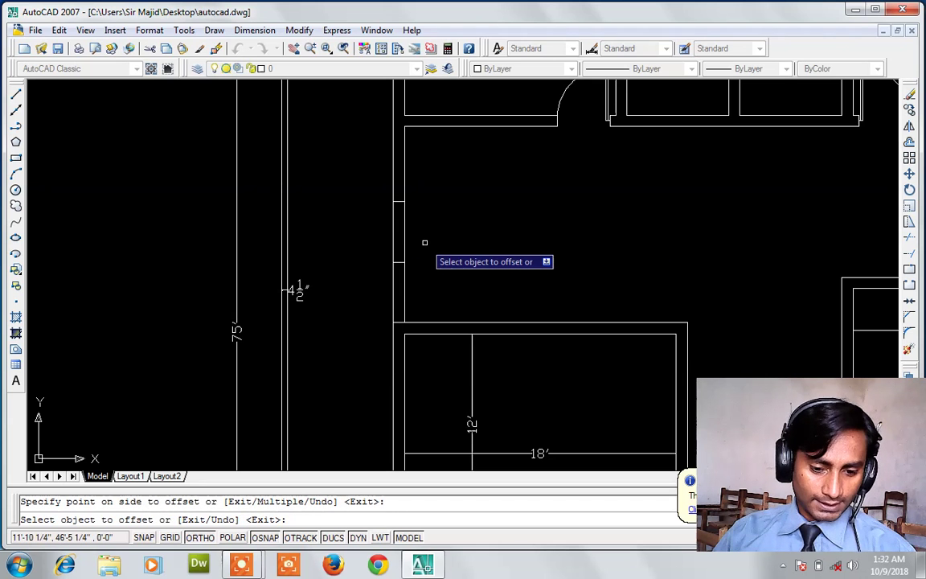
{"action": "key", "text": "Escape"}
{"action": "key", "text": "Escape"}
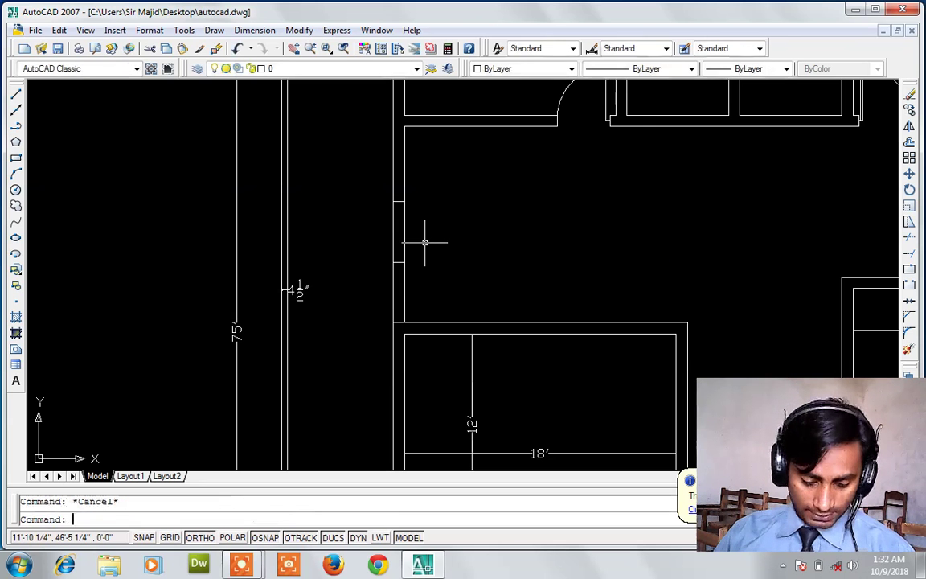
{"action": "type", "text": "dal"}
{"action": "key", "text": "Return"}
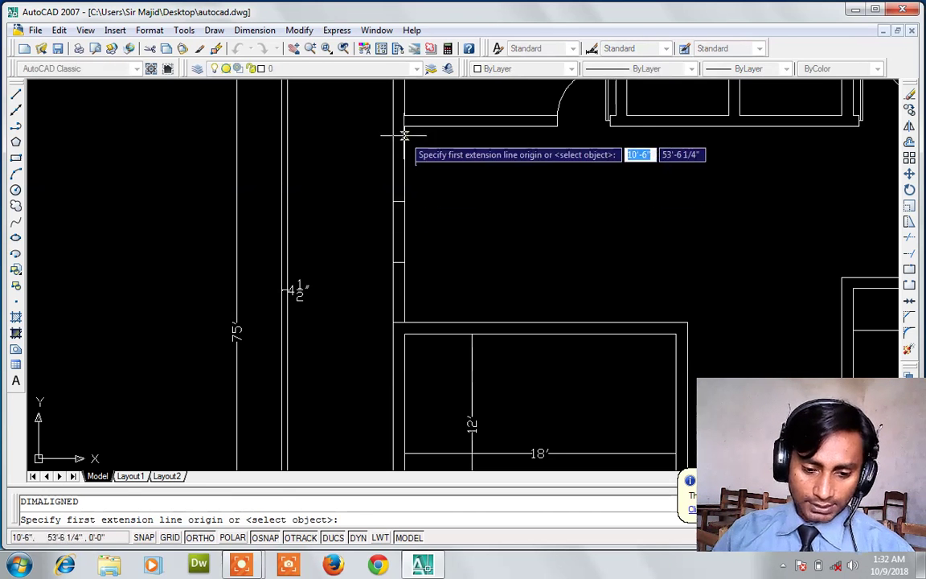
- Check the wall with a temporary 5' aligned dimension, then erase it and the inner wall line
{"action": "left_click", "coordinate": [405, 126]}
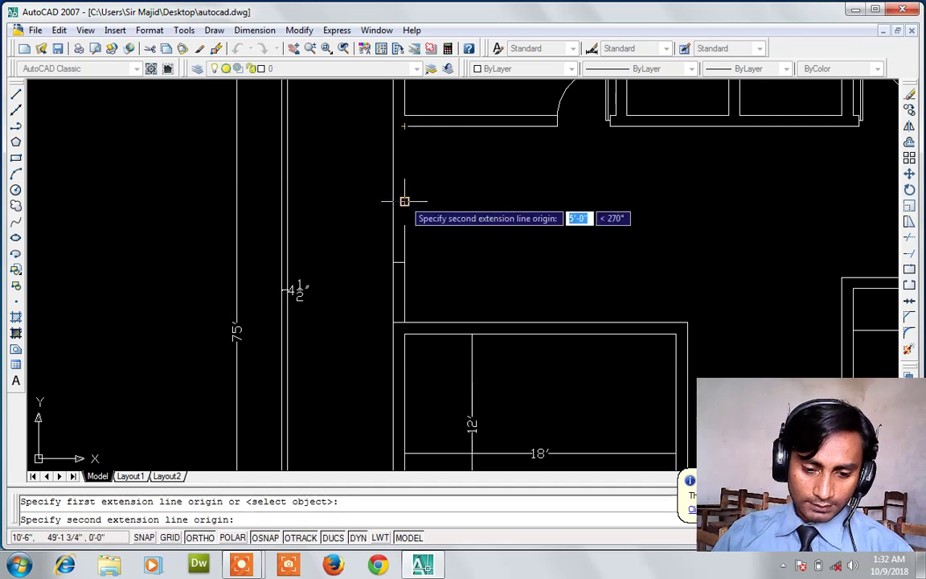
{"action": "left_click", "coordinate": [404, 201]}
{"action": "left_click", "coordinate": [460, 220]}
{"action": "left_click", "coordinate": [473, 180]}
{"action": "left_click", "coordinate": [451, 210]}
{"action": "key", "text": "Delete"}
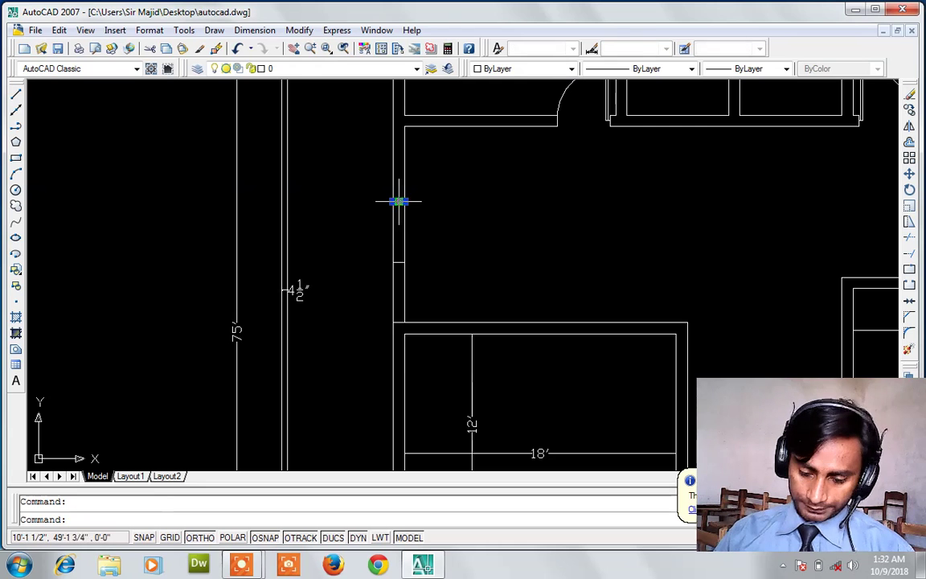
{"action": "left_click", "coordinate": [394, 235]}
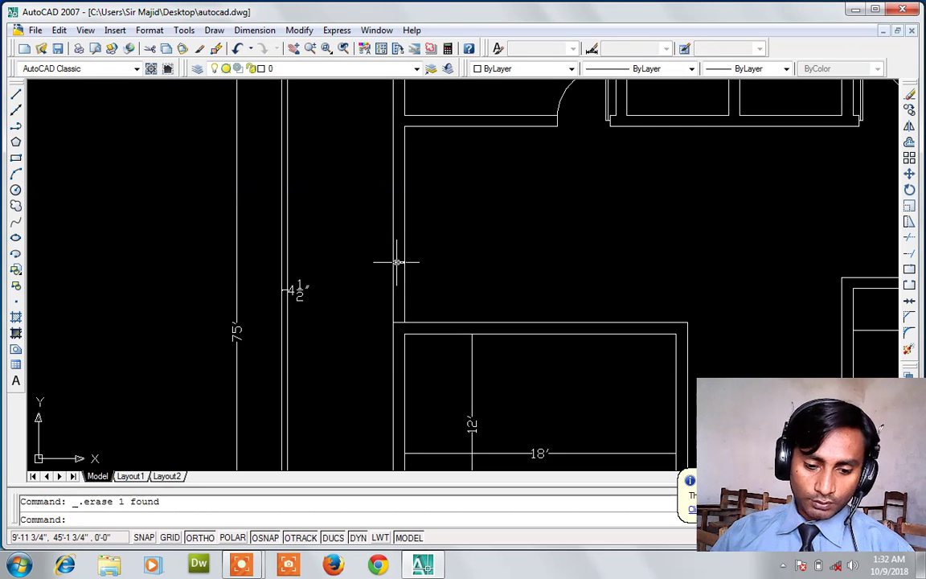
{"action": "key", "text": "Delete"}
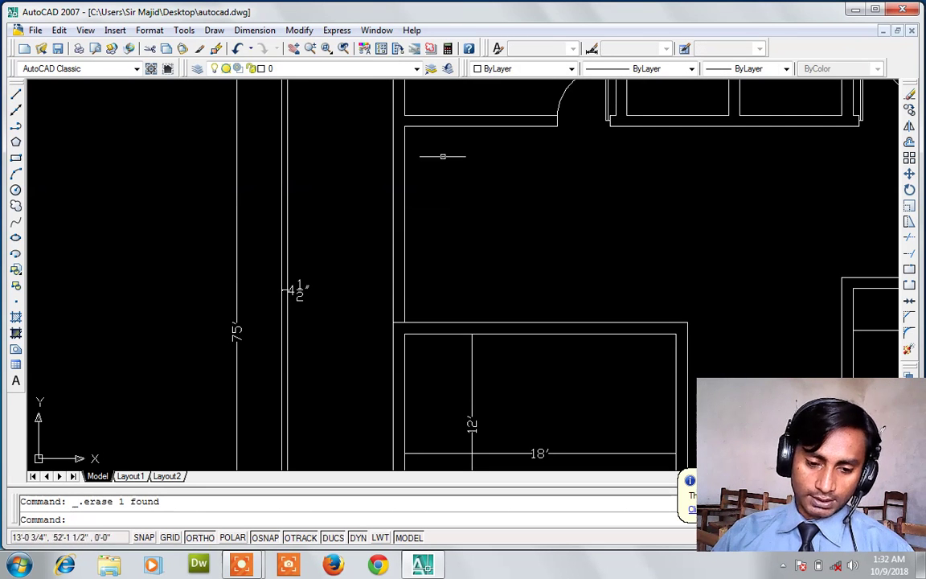
- Offset the wall corner line 2' to place the first opening marker
{"action": "type", "text": "o"}
{"action": "key", "text": "Return"}
{"action": "type", "text": "2'"}
{"action": "key", "text": "Return"}
{"action": "left_click", "coordinate": [397, 322]}
{"action": "left_click", "coordinate": [394, 311]}
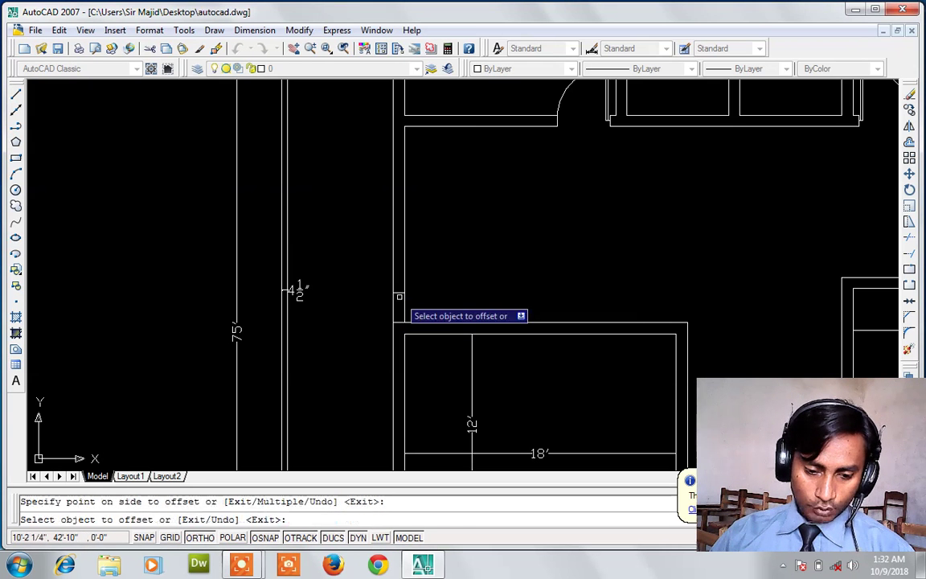
{"action": "key", "text": "Escape"}
- Offset the marker 4' to set the opening's far edge
{"action": "type", "text": "o"}
{"action": "key", "text": "Return"}
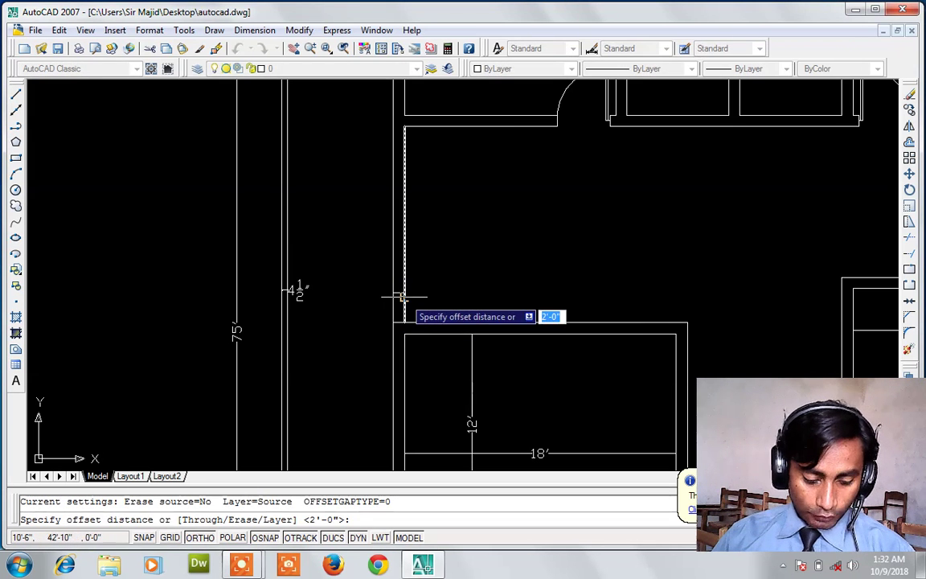
{"action": "type", "text": "4'"}
{"action": "key", "text": "Return"}
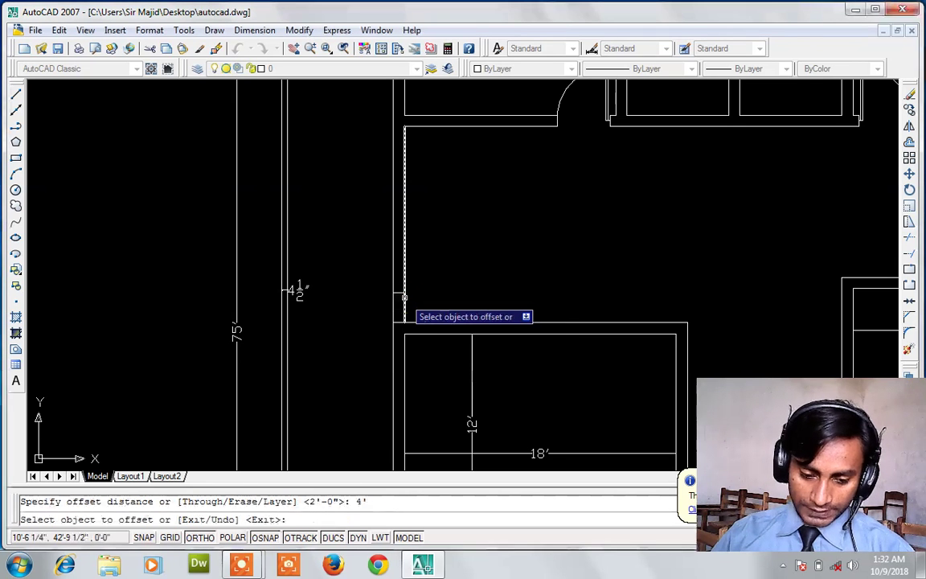
{"action": "left_click", "coordinate": [400, 295]}
{"action": "left_click", "coordinate": [408, 235]}
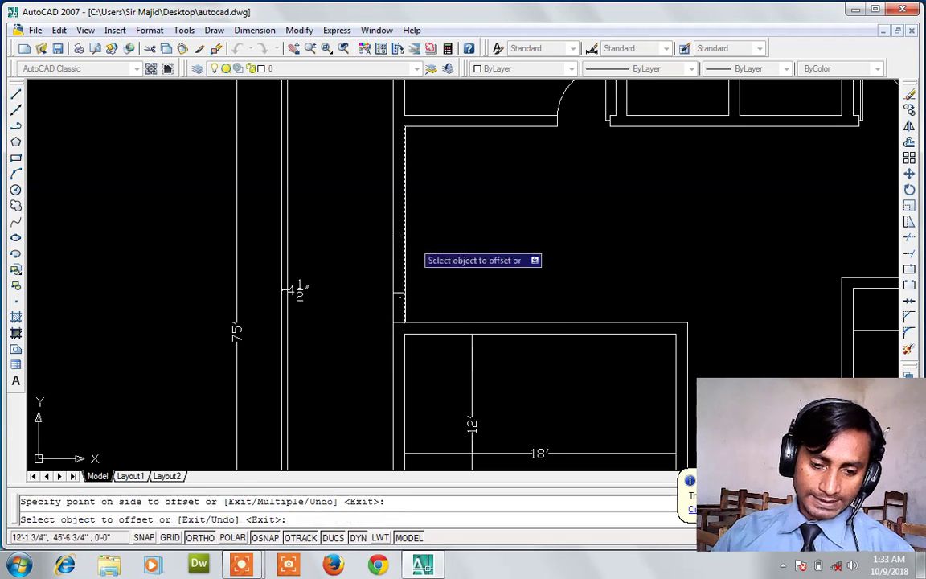
{"action": "key", "text": "Escape"}
- Trim the wall between the markers and delete the leftover short wall line
{"action": "type", "text": "tr"}
{"action": "key", "text": "Return"}
{"action": "key", "text": "Return"}
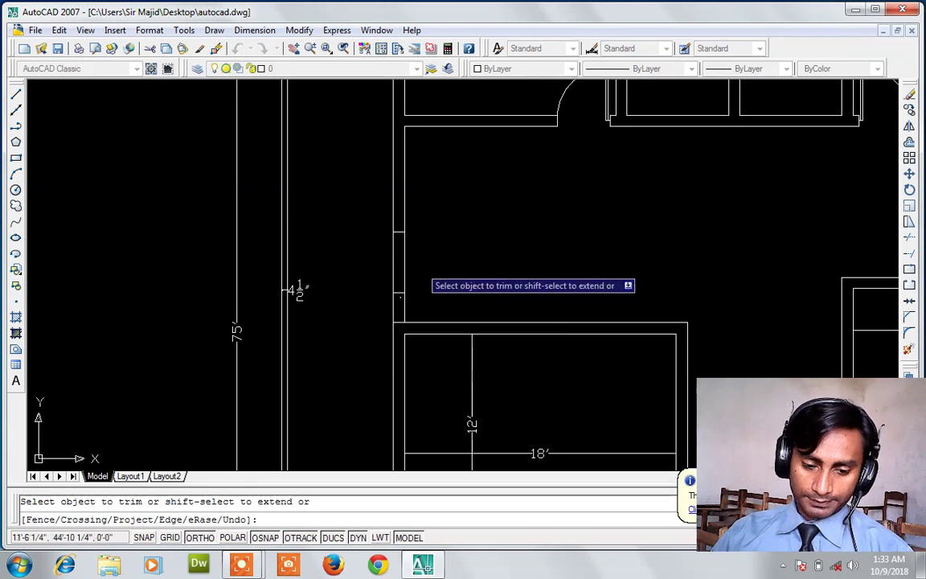
{"action": "left_click", "coordinate": [414, 266]}
{"action": "left_click", "coordinate": [366, 277]}
{"action": "key", "text": "Escape"}
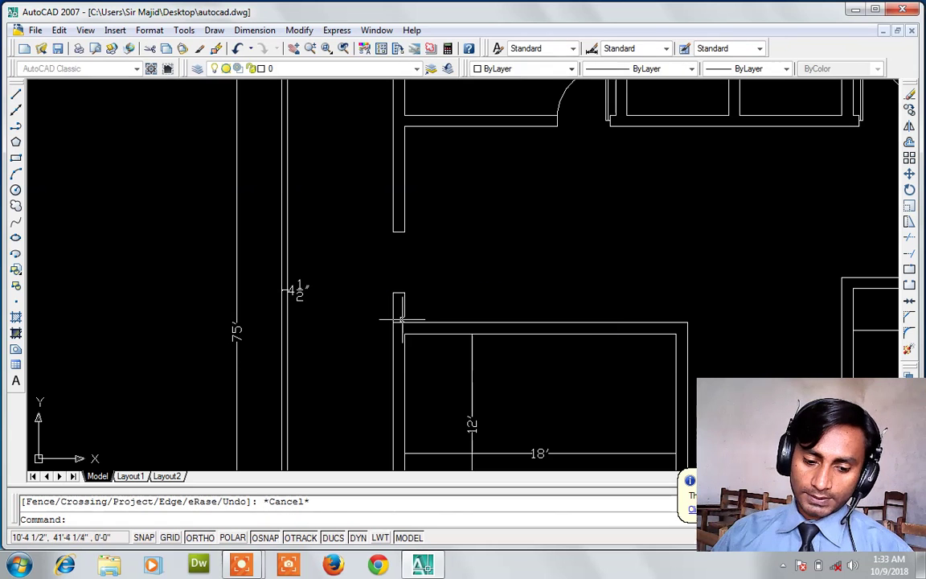
{"action": "key", "text": "Delete"}
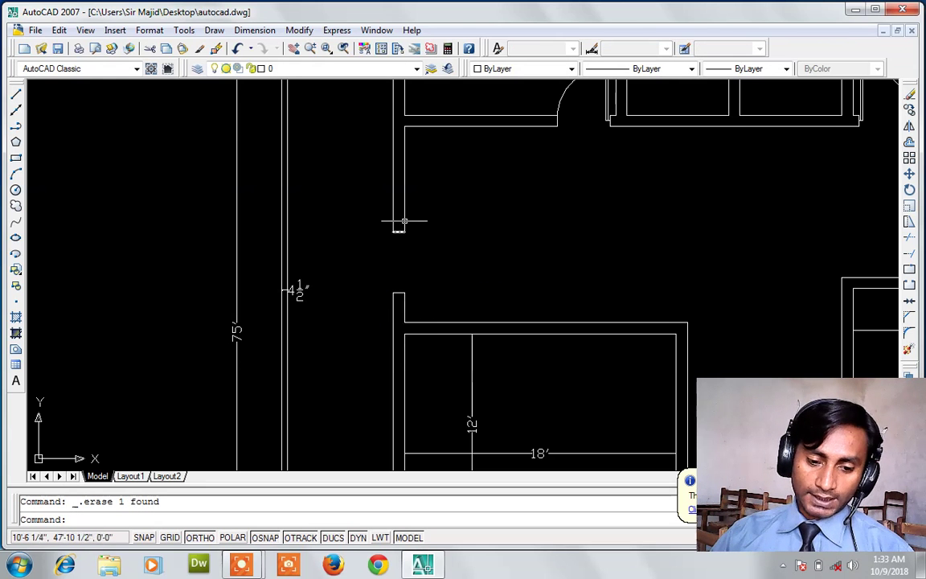
{"action": "scroll", "coordinate": [435, 174], "scroll_direction": "down", "scroll_amount": 2}
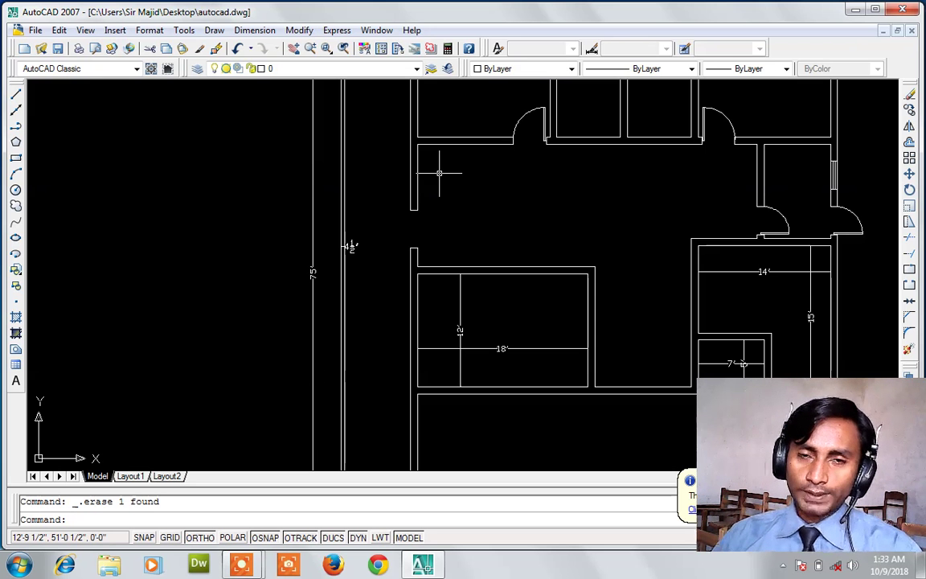
- Draw lines across both ends of the 4' opening to close the wall ends
{"action": "type", "text": "l"}
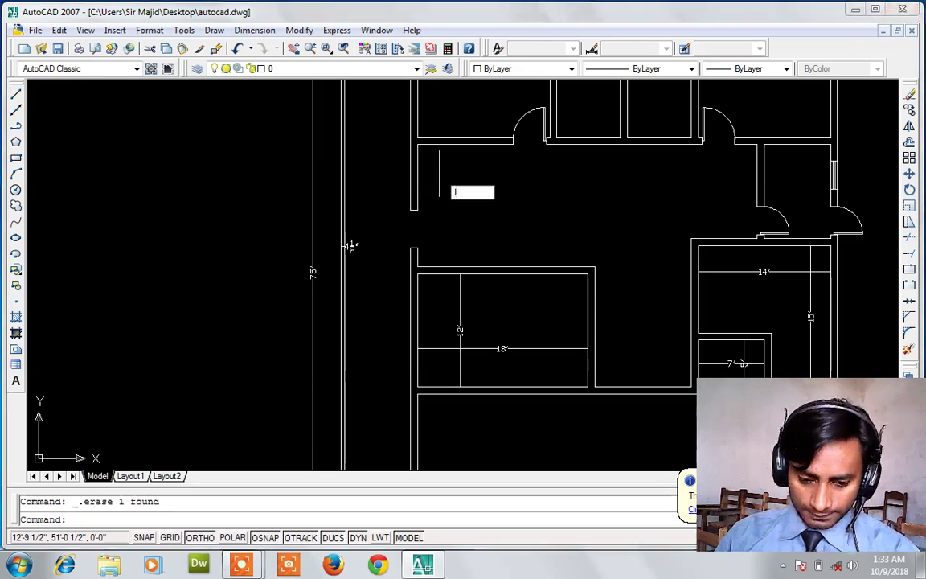
{"action": "key", "text": "Return"}
{"action": "left_click", "coordinate": [417, 211]}
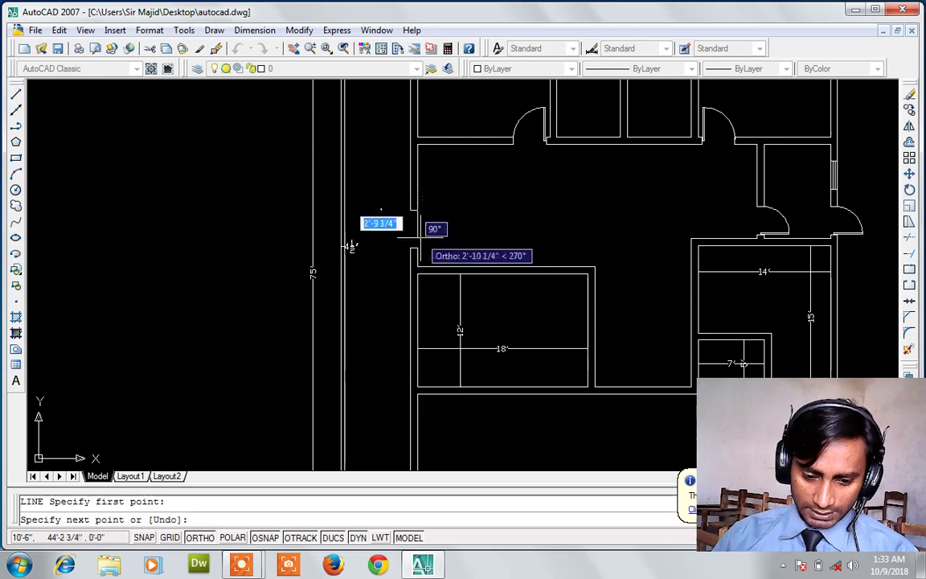
{"action": "left_click", "coordinate": [415, 244]}
{"action": "key", "text": "Return"}
{"action": "scroll", "coordinate": [418, 241], "scroll_direction": "up", "scroll_amount": 3}
{"action": "key", "text": "Return"}
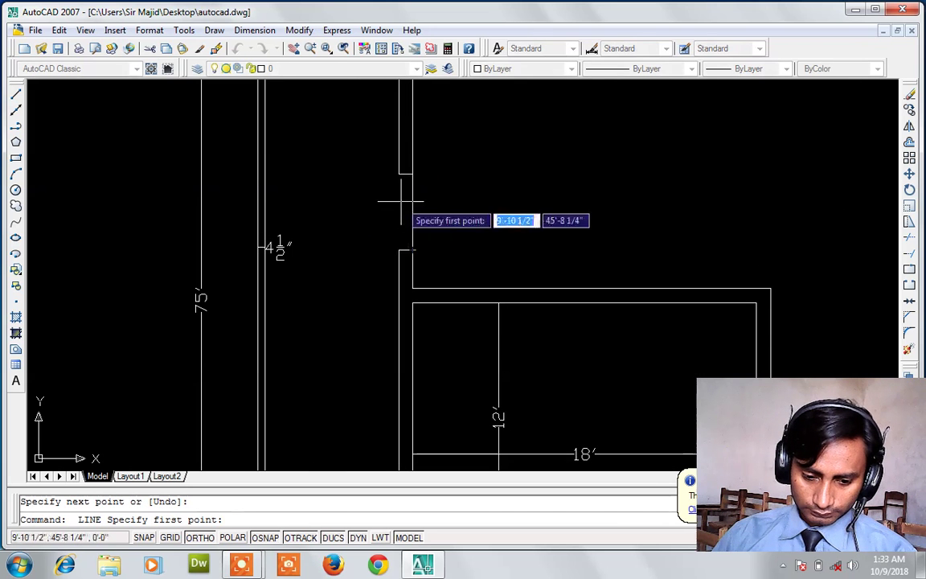
{"action": "left_click", "coordinate": [396, 175]}
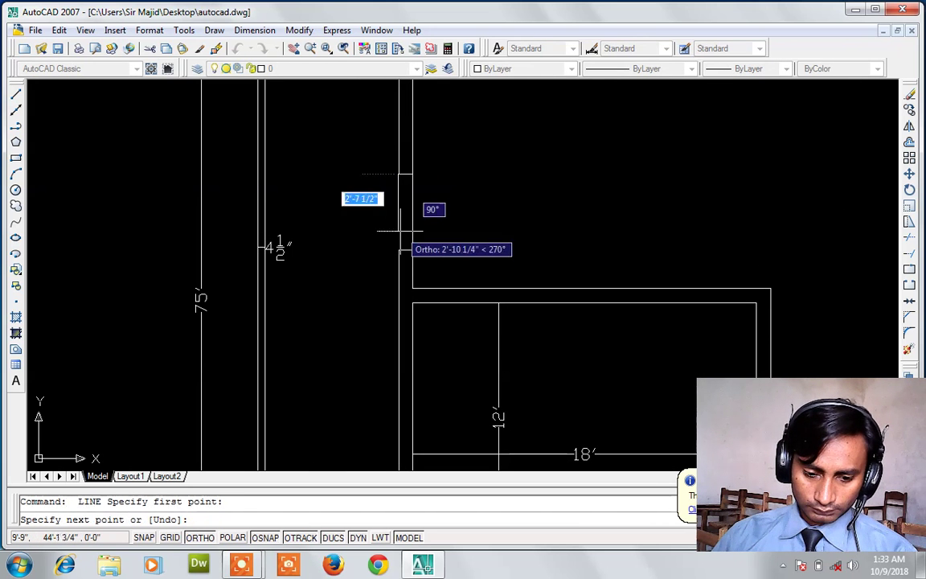
{"action": "left_click", "coordinate": [397, 249]}
{"action": "key", "text": "Return"}
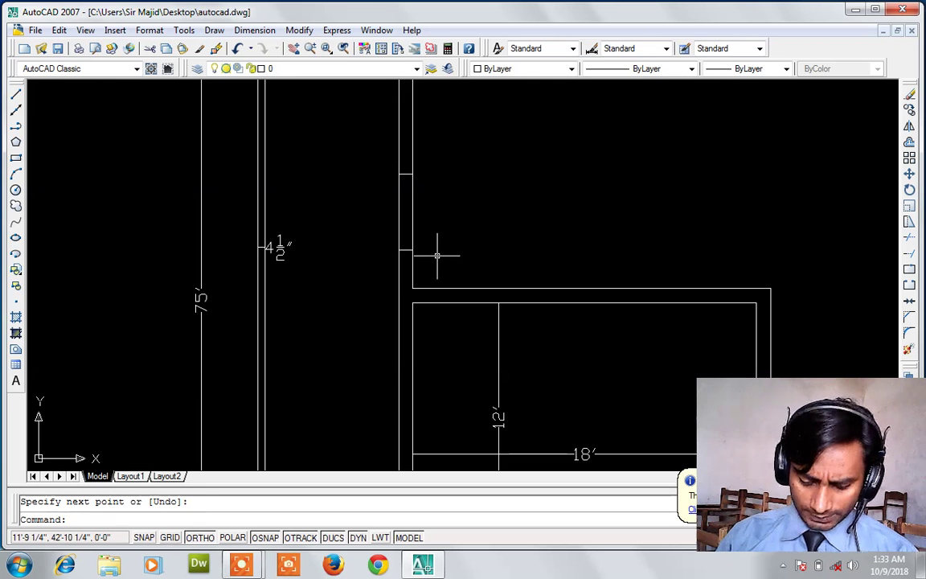
- Offset the end line 3" twice to draw window lines inside the opening
{"action": "type", "text": "o"}
{"action": "key", "text": "Return"}
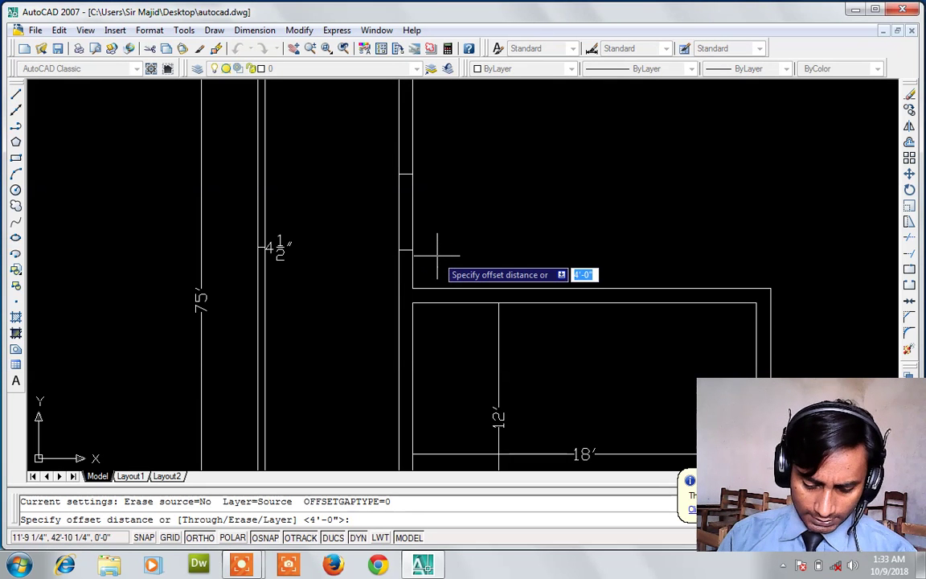
{"action": "type", "text": "3"}
{"action": "key", "text": "Return"}
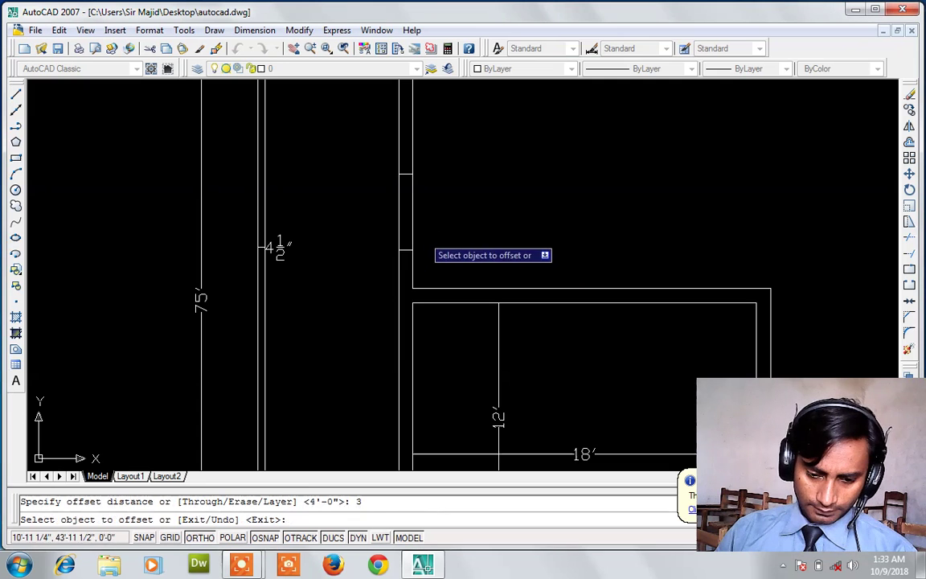
{"action": "left_click", "coordinate": [412, 223]}
{"action": "left_click", "coordinate": [405, 221]}
{"action": "left_click", "coordinate": [405, 220]}
{"action": "left_click", "coordinate": [398, 220]}
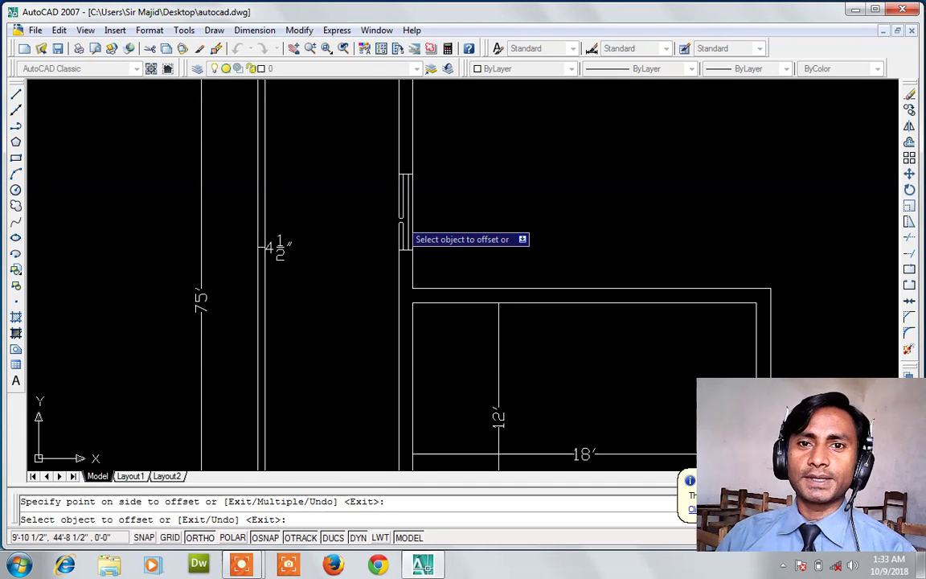
{"action": "scroll", "coordinate": [406, 237], "scroll_direction": "down", "scroll_amount": 2}
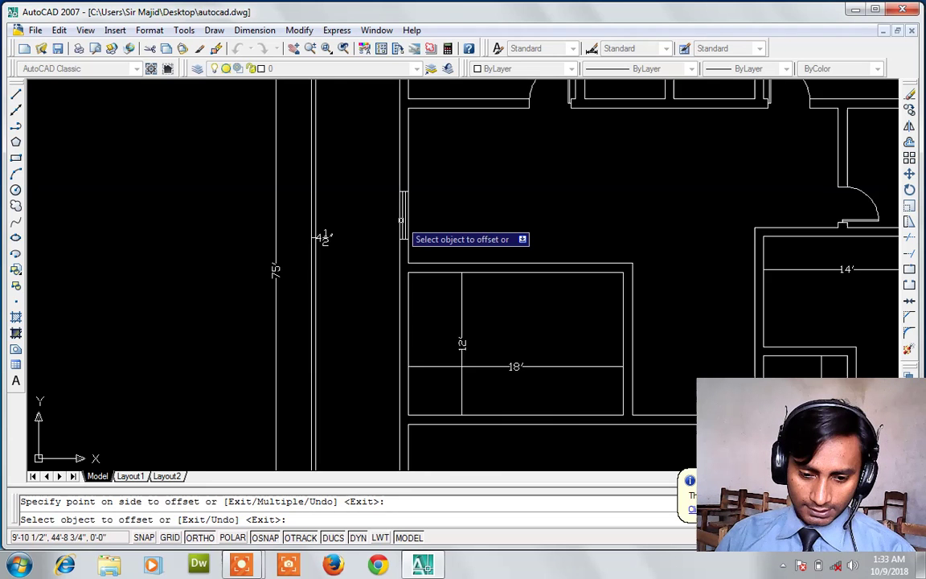
- Erase the two dimension objects showing 12' and 18' inside the left middle room
{"action": "scroll", "coordinate": [406, 237], "scroll_direction": "down", "scroll_amount": 3}
{"action": "key", "text": "Escape"}
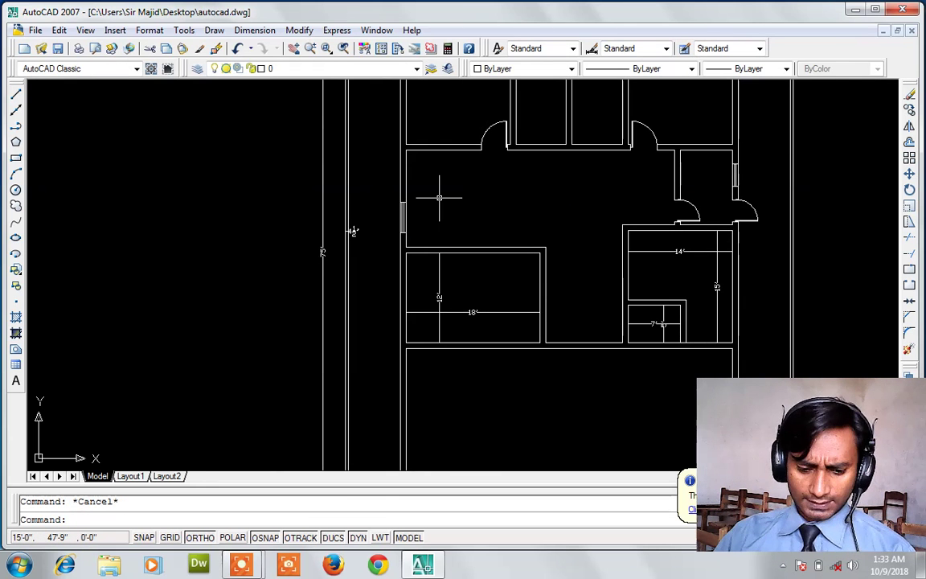
{"action": "left_click", "coordinate": [457, 281]}
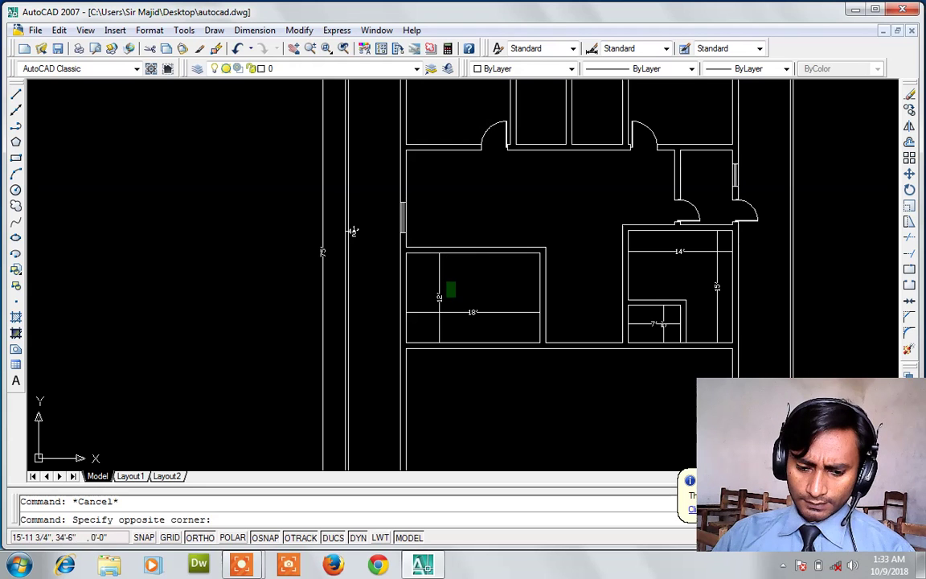
{"action": "left_click", "coordinate": [433, 329]}
{"action": "key", "text": "Delete"}
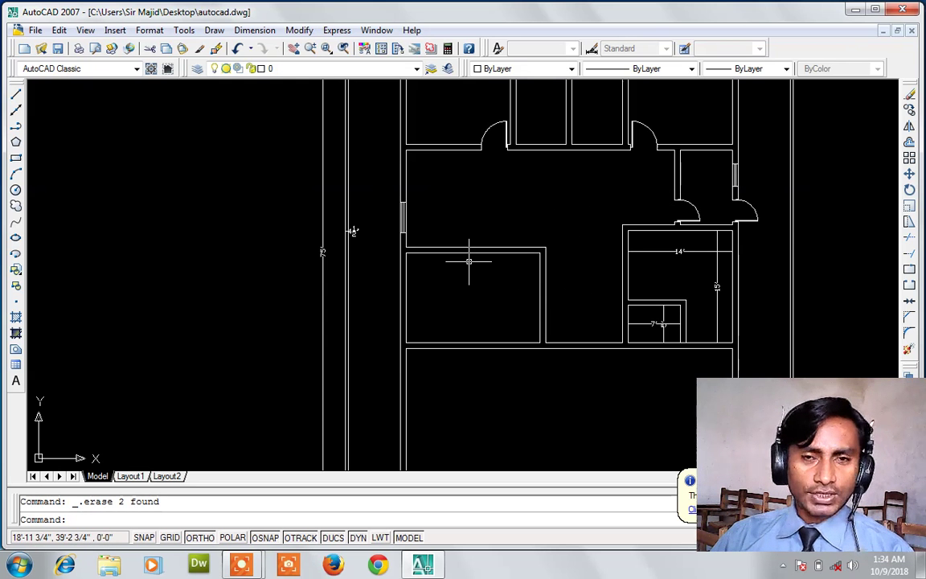
{"action": "scroll", "coordinate": [469, 261], "scroll_direction": "up", "scroll_amount": 3}
- Draw a short centre line across the room's top wall
{"action": "type", "text": "l"}
{"action": "key", "text": "Return"}
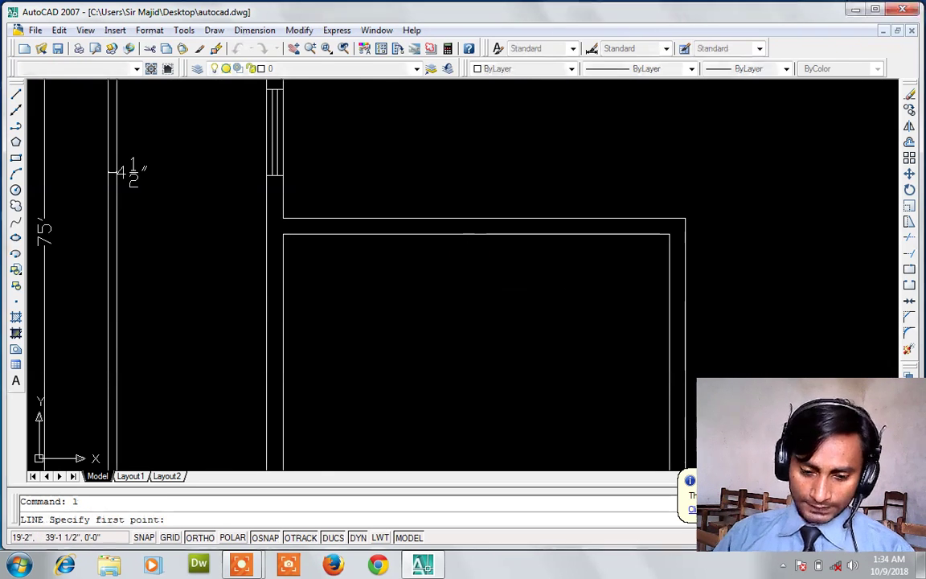
{"action": "left_click", "coordinate": [476, 234]}
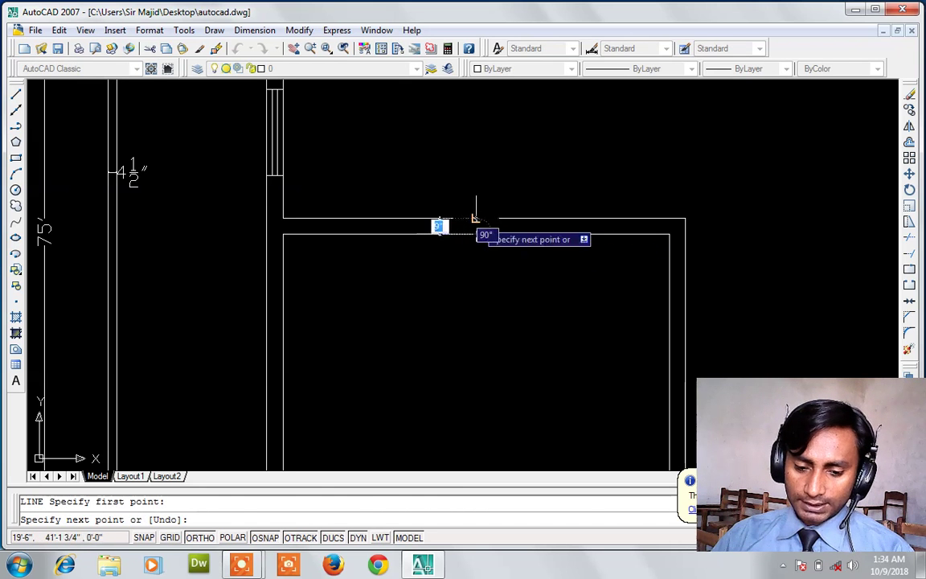
{"action": "left_click", "coordinate": [476, 218]}
{"action": "key", "text": "Return"}
- Offset the centre line 2' to the right and 2' to the left
{"action": "type", "text": "o"}
{"action": "key", "text": "Return"}
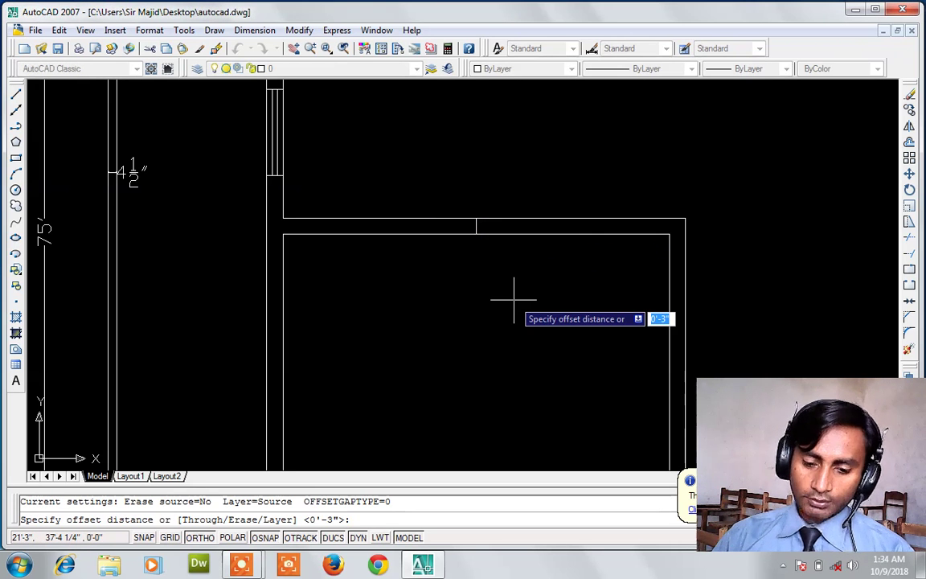
{"action": "type", "text": "2'"}
{"action": "key", "text": "Return"}
{"action": "left_click", "coordinate": [475, 224]}
{"action": "left_click", "coordinate": [514, 228]}
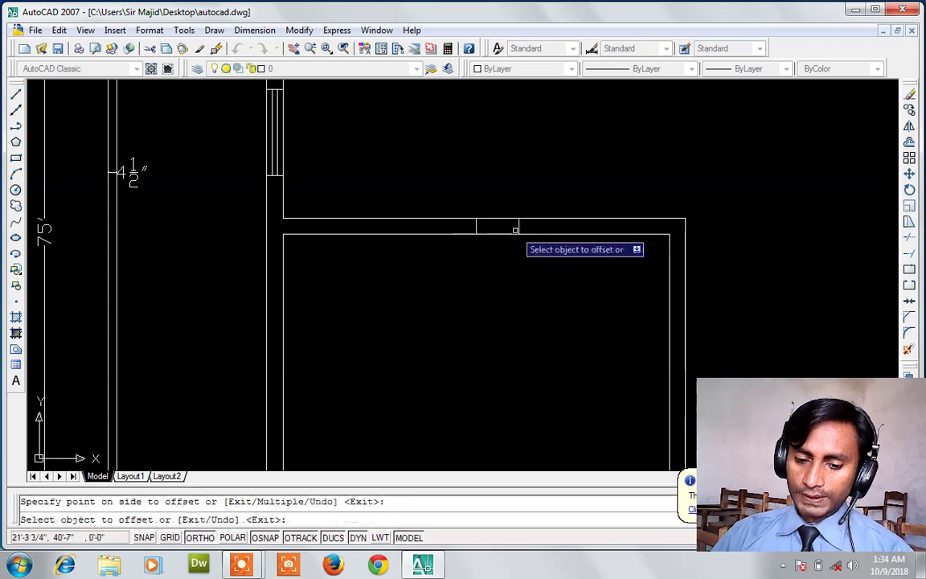
{"action": "left_click", "coordinate": [475, 225]}
{"action": "left_click", "coordinate": [438, 230]}
{"action": "key", "text": "Escape"}
- Trim the top wall lines between the two offset lines to open the doorway
{"action": "type", "text": "tr"}
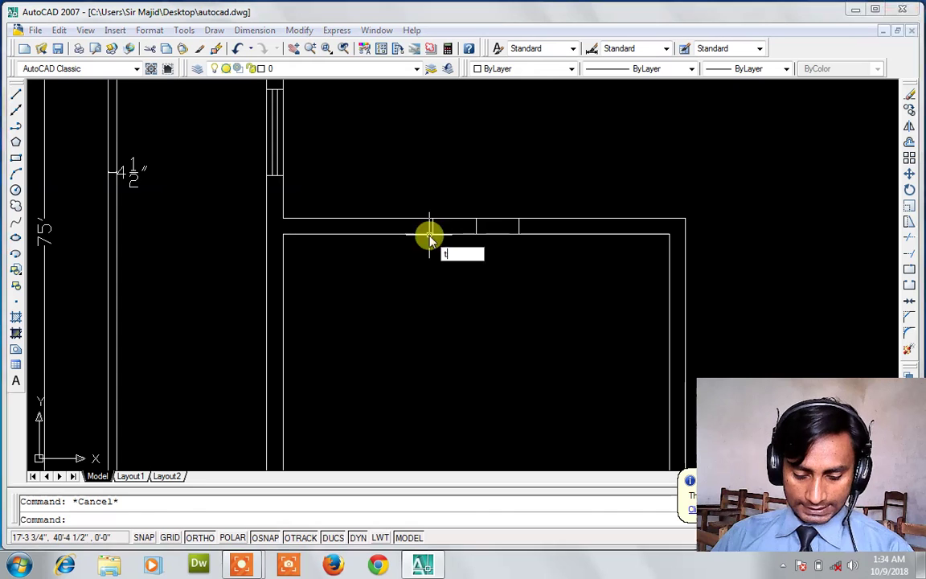
{"action": "key", "text": "Return"}
{"action": "key", "text": "Return"}
{"action": "left_click", "coordinate": [455, 207]}
{"action": "left_click", "coordinate": [457, 249]}
{"action": "left_click", "coordinate": [502, 207]}
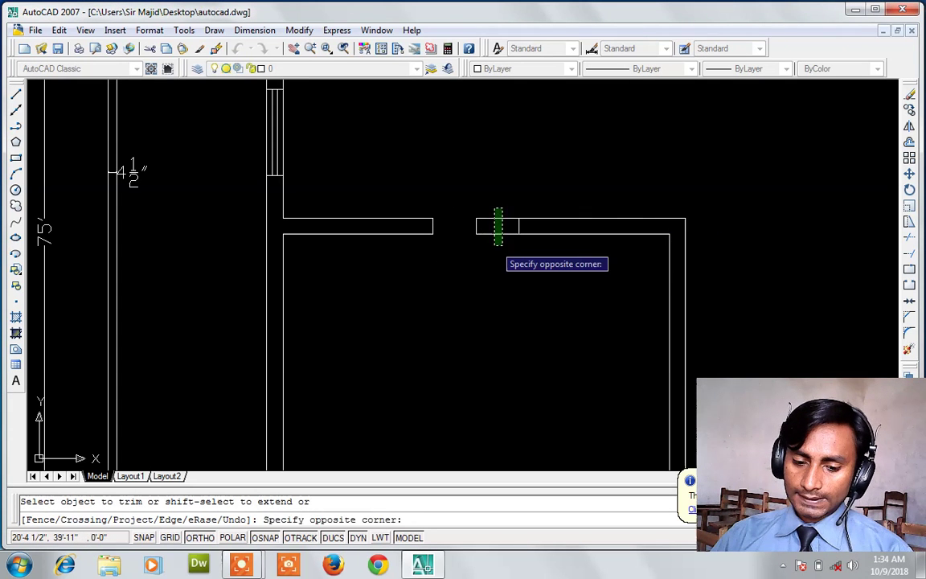
{"action": "left_click", "coordinate": [493, 245]}
{"action": "key", "text": "Escape"}
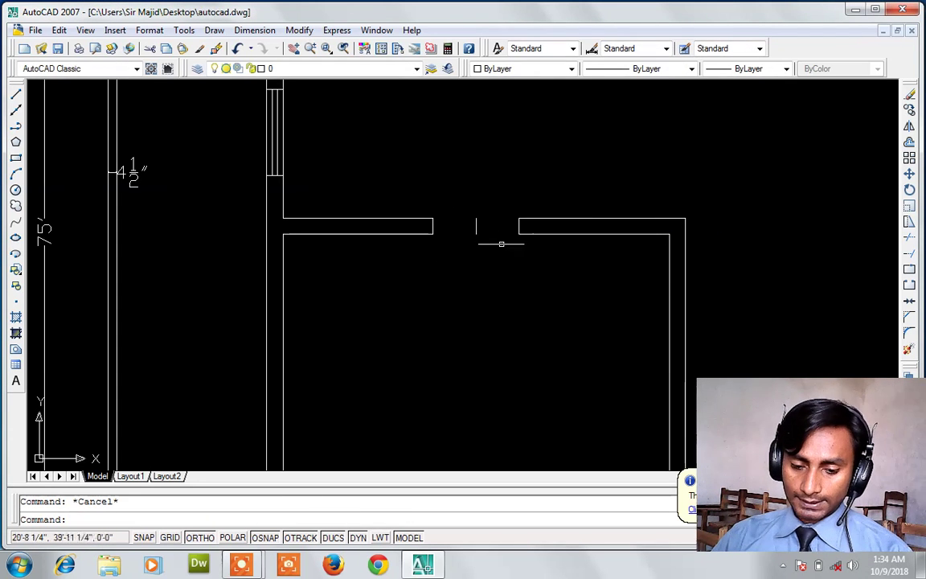
- Start a new line at the opening's right wall end
{"action": "scroll", "coordinate": [512, 252], "scroll_direction": "up", "scroll_amount": 2}
{"action": "type", "text": "l"}
{"action": "key", "text": "Return"}
- Draw the door leaf outline from the wall corner with segments 3, 2', 1.5 and 2'
{"action": "scroll", "coordinate": [525, 221], "scroll_direction": "up", "scroll_amount": 2}
{"action": "scroll", "coordinate": [525, 223], "scroll_direction": "up", "scroll_amount": 2}
{"action": "left_click", "coordinate": [512, 198]}
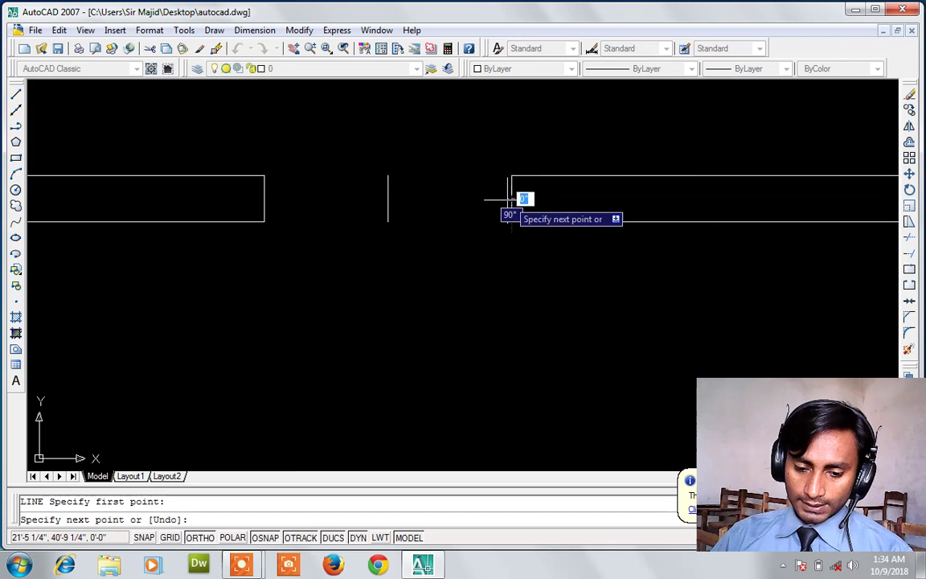
{"action": "type", "text": "3"}
{"action": "key", "text": "Return"}
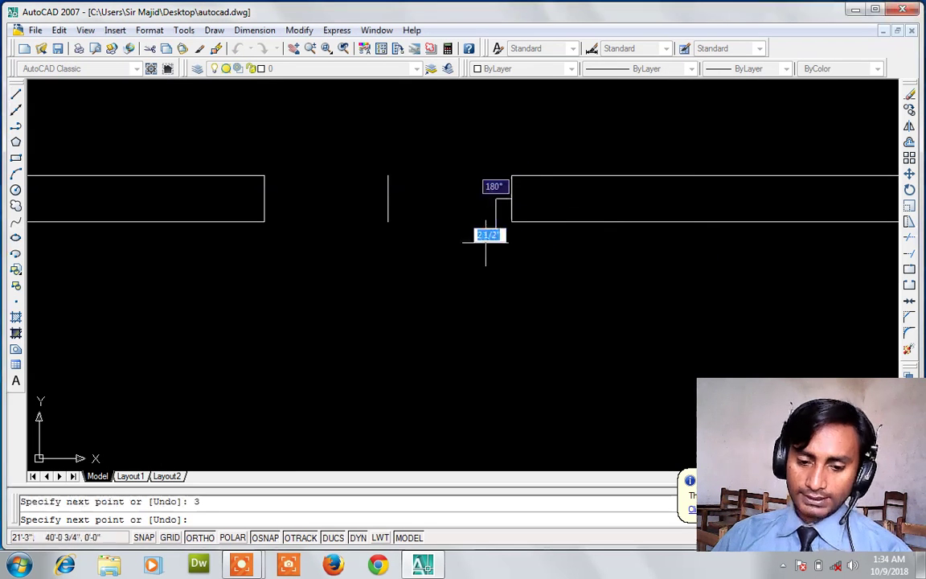
{"action": "type", "text": "2'"}
{"action": "key", "text": "Return"}
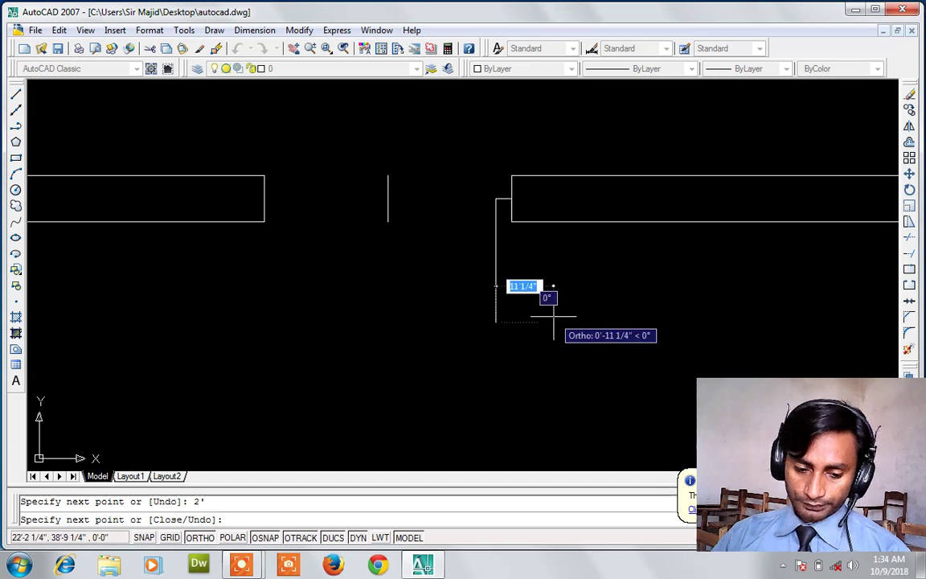
{"action": "type", "text": "1"}
{"action": "key", "text": "Return"}
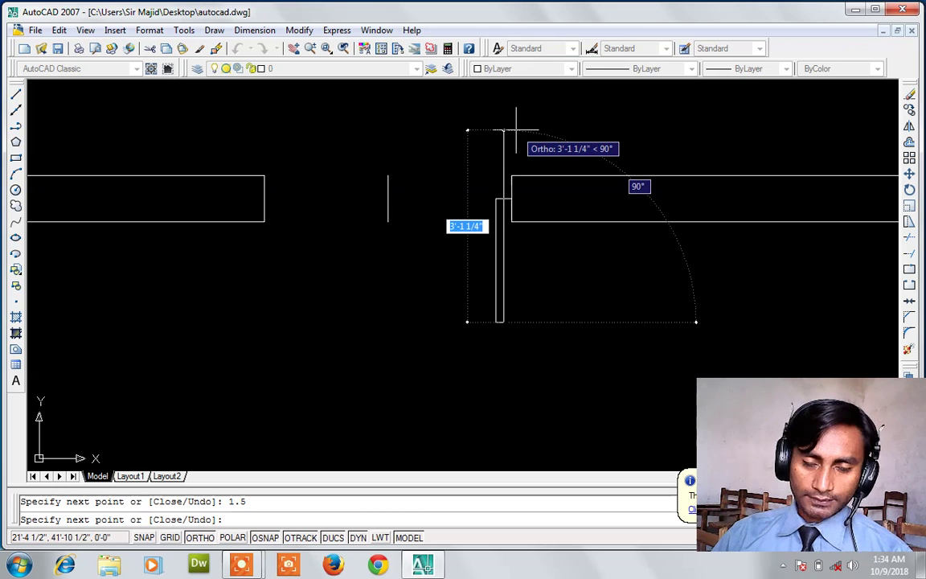
{"action": "type", "text": "2'"}
{"action": "key", "text": "Return"}
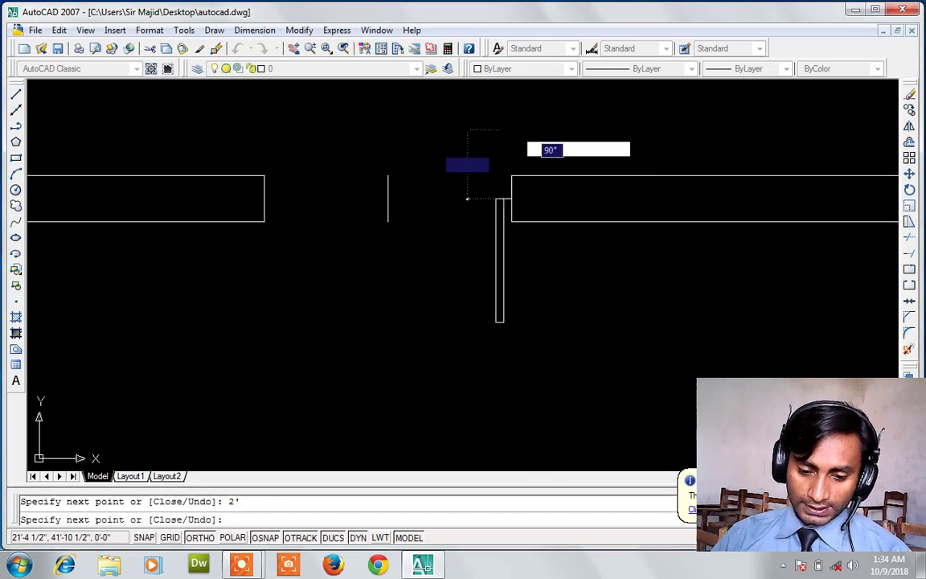
{"action": "key", "text": "Escape"}
- Draw a three-point quarter-circle swing arc from the leaf's end to the centre line
{"action": "type", "text": "a"}
{"action": "key", "text": "Return"}
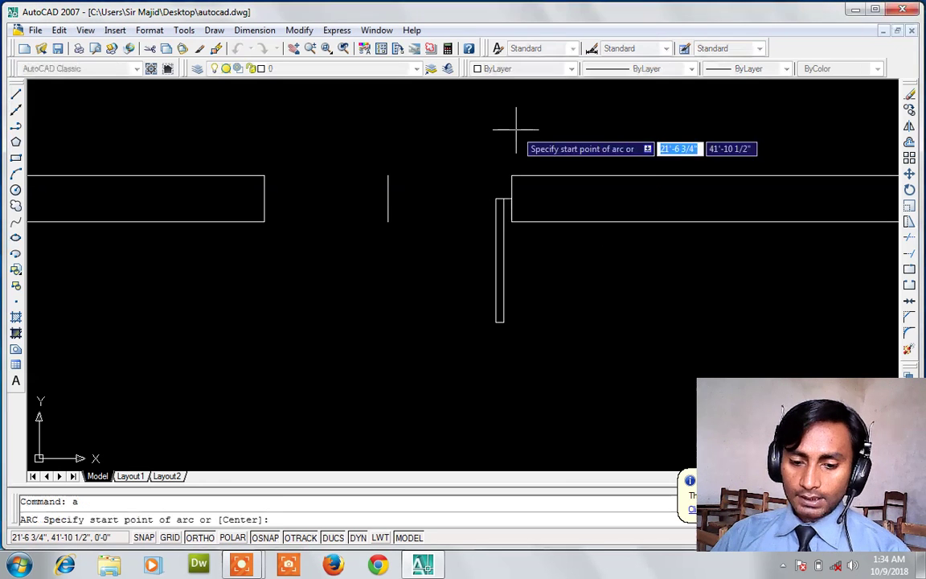
{"action": "left_click", "coordinate": [495, 322]}
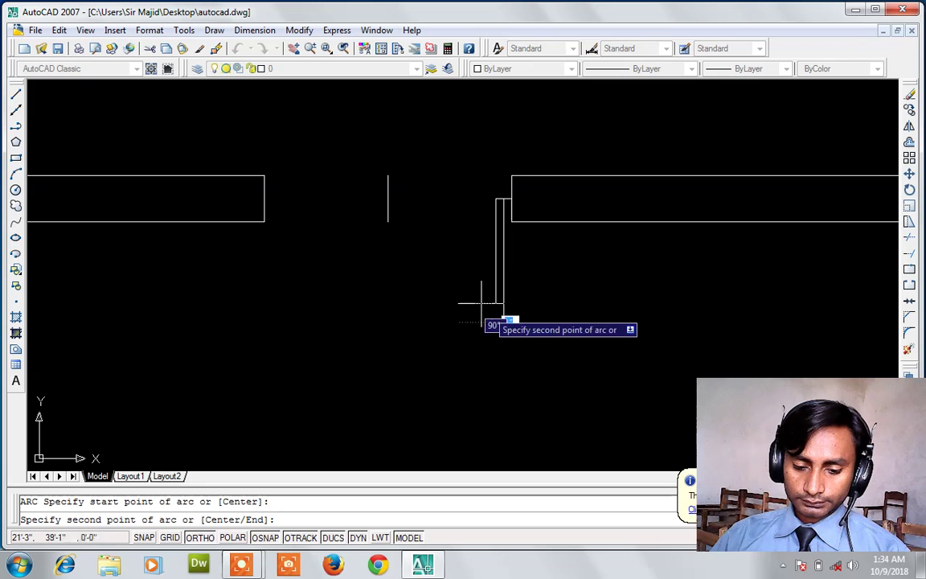
{"action": "left_click", "coordinate": [386, 219]}
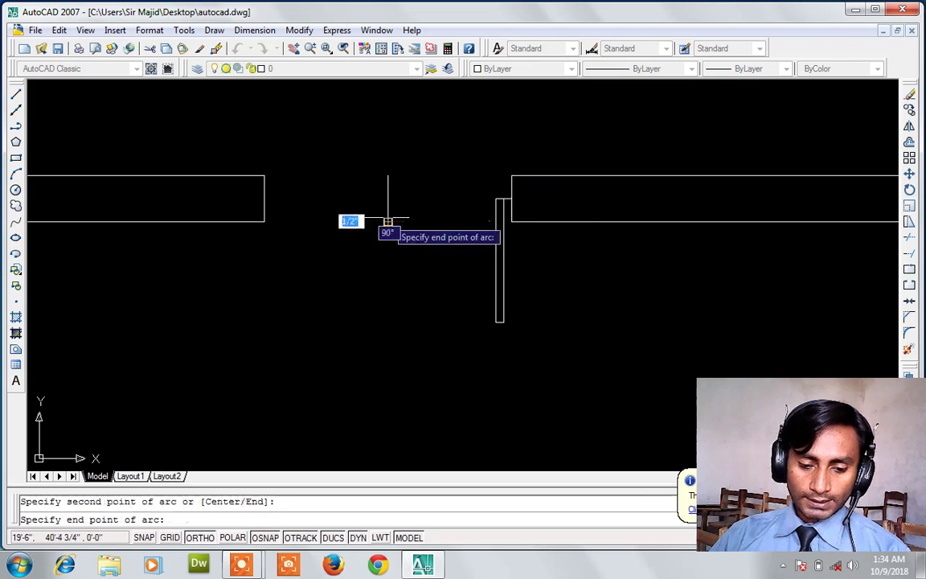
{"action": "left_click", "coordinate": [388, 204]}
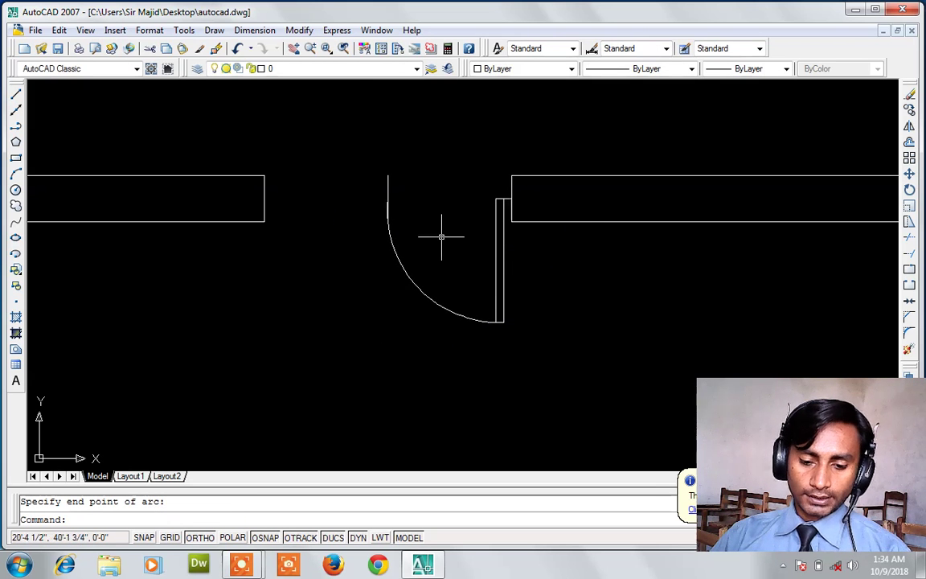
- Start mirroring the door, beginning a selection window around it
{"action": "type", "text": "mi"}
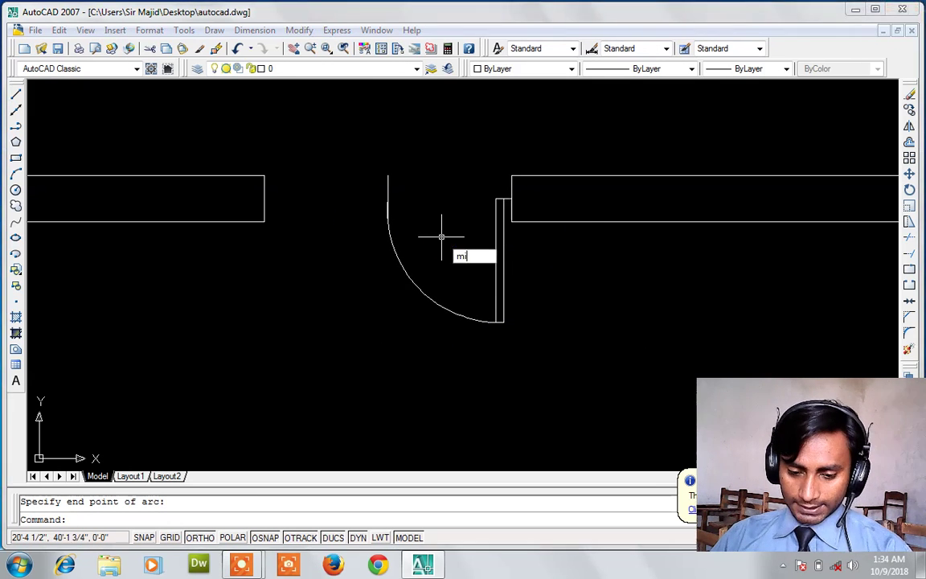
{"action": "key", "text": "Return"}
{"action": "left_click", "coordinate": [517, 261]}
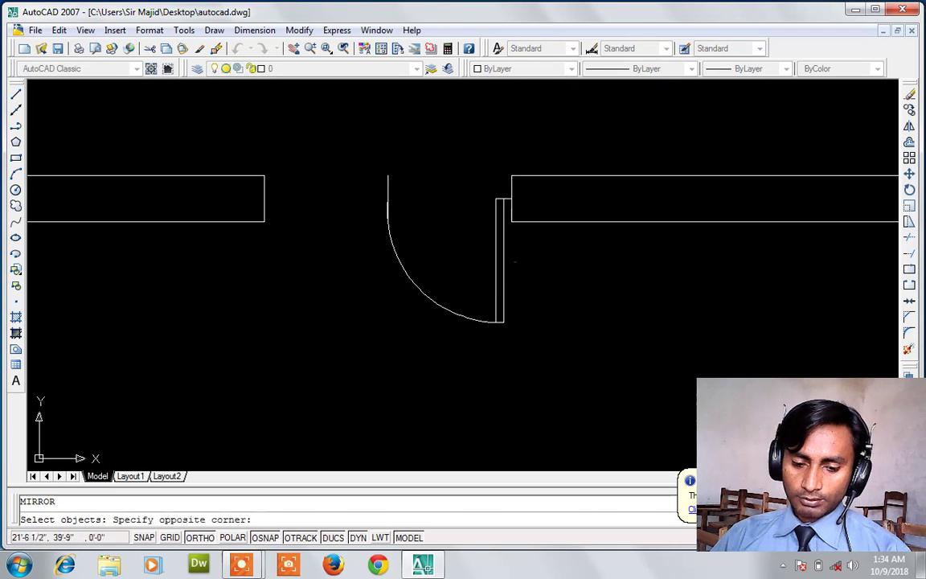
- Mirror the door leaf and swing arc left about the vertical centre line, keeping the originals
{"action": "left_click", "coordinate": [454, 338]}
{"action": "scroll", "coordinate": [503, 206], "scroll_direction": "up", "scroll_amount": 5}
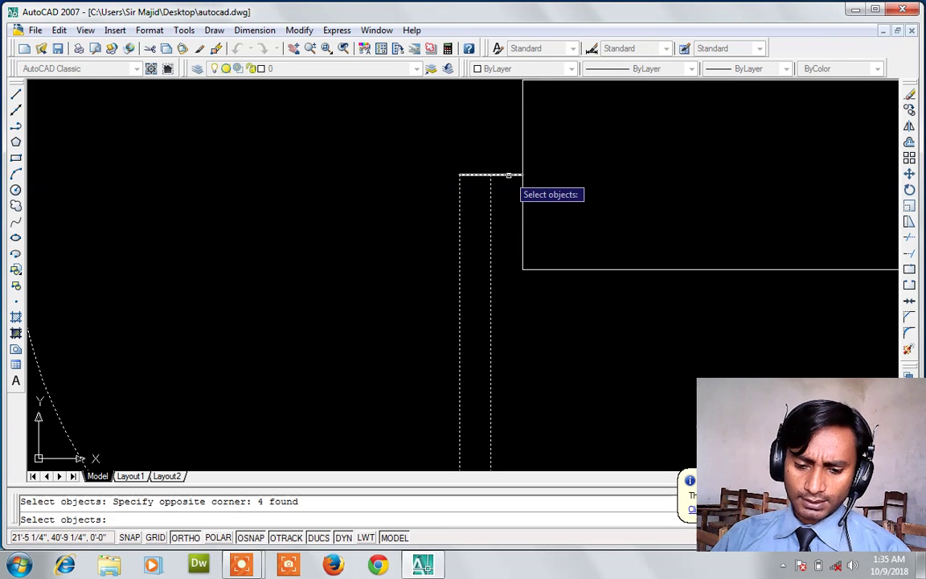
{"action": "left_click", "coordinate": [508, 176]}
{"action": "key", "text": "Return"}
{"action": "scroll", "coordinate": [508, 175], "scroll_direction": "down", "scroll_amount": 4}
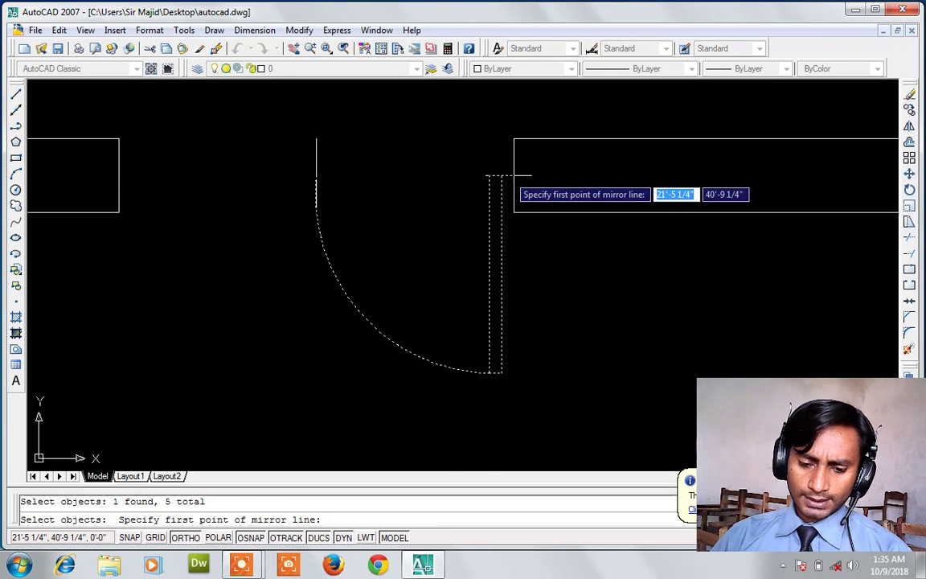
{"action": "left_click", "coordinate": [315, 176]}
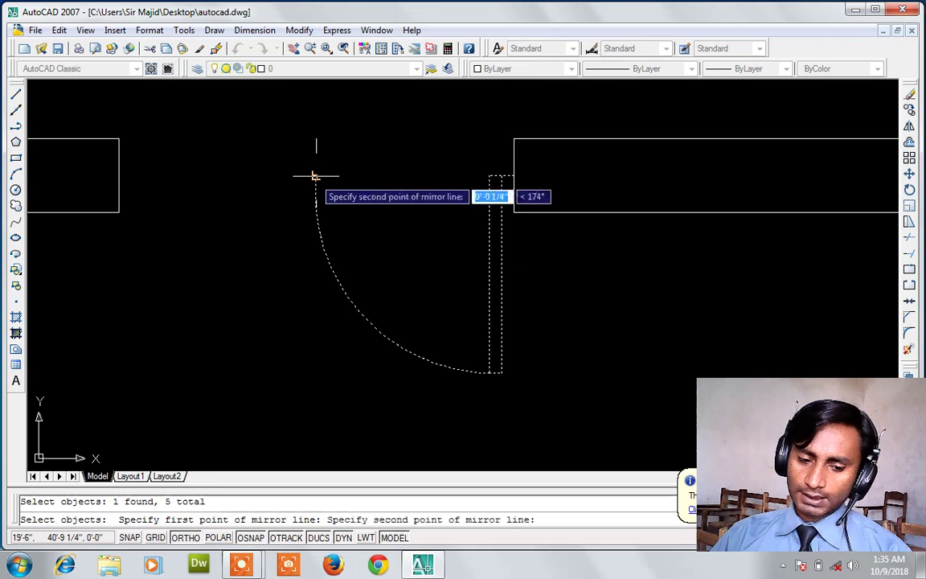
{"action": "left_click", "coordinate": [314, 112]}
{"action": "key", "text": "Return"}
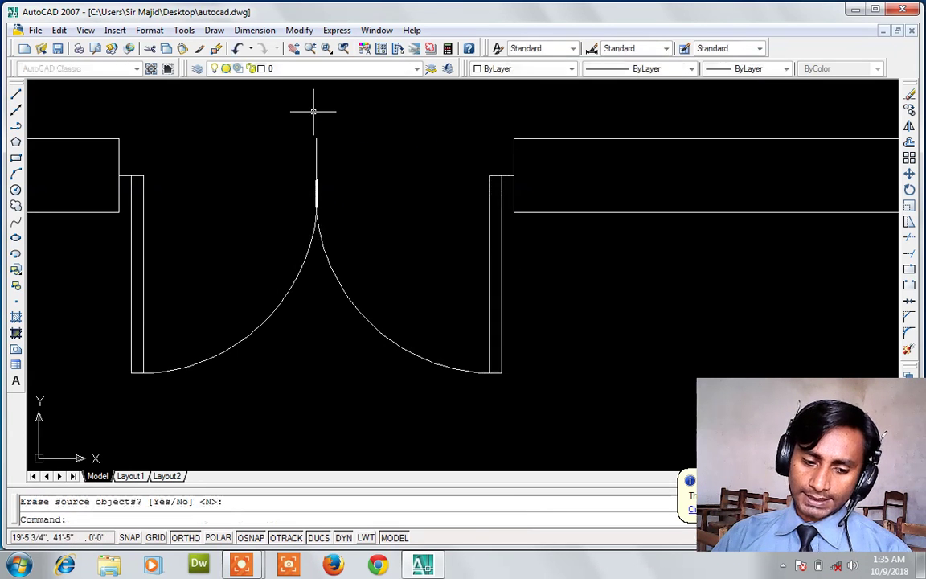
- Delete the vertical centre line in the opening
{"action": "left_click", "coordinate": [316, 138]}
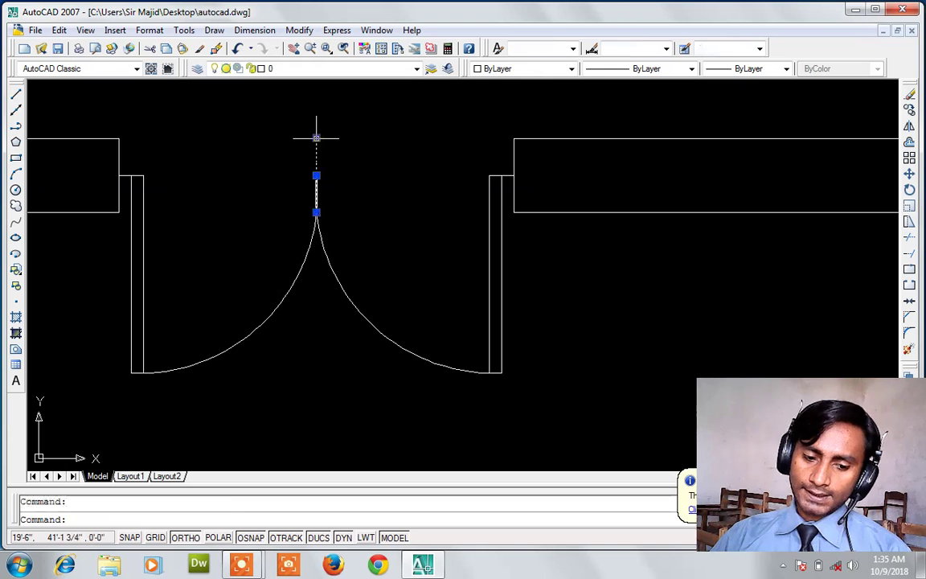
{"action": "key", "text": "Delete"}
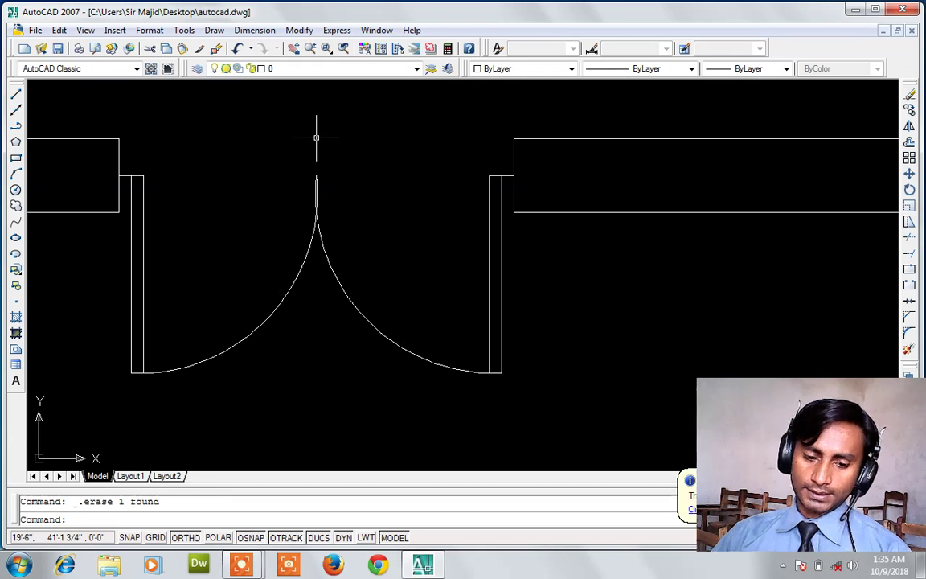
{"action": "scroll", "coordinate": [316, 138], "scroll_direction": "down", "scroll_amount": 5}
{"action": "scroll", "coordinate": [316, 139], "scroll_direction": "down", "scroll_amount": 2}
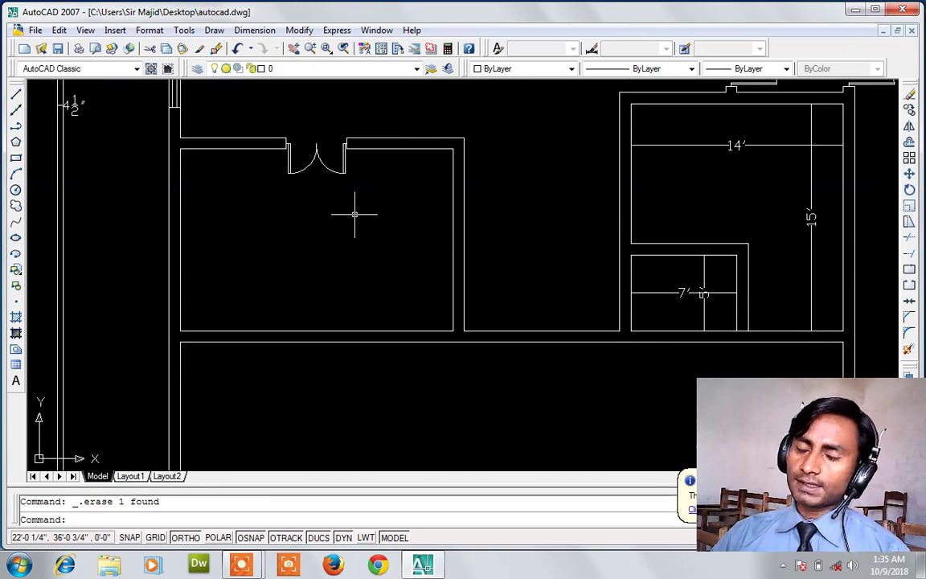
- Begin a line at the right wall's midpoint, then cancel it
{"action": "scroll", "coordinate": [355, 214], "scroll_direction": "down", "scroll_amount": 2}
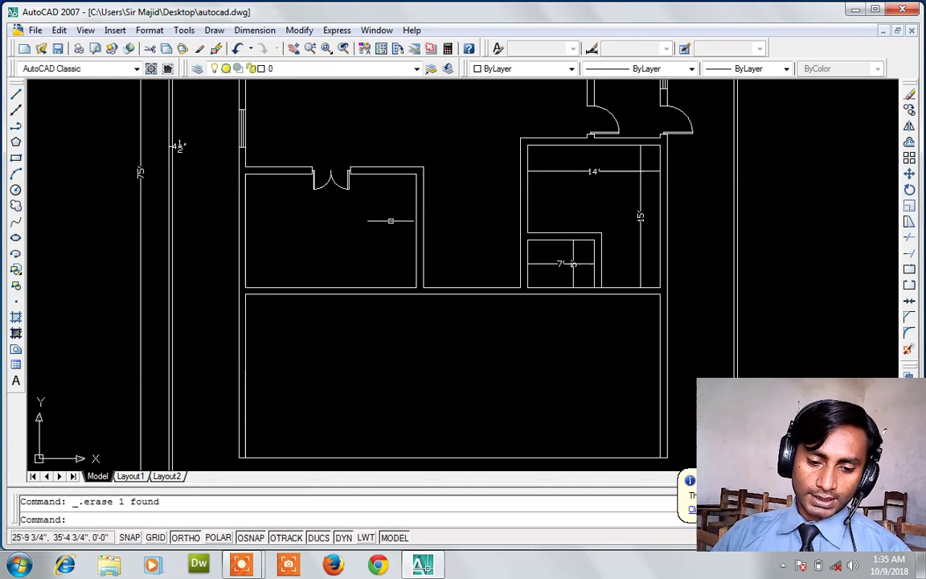
{"action": "type", "text": "l"}
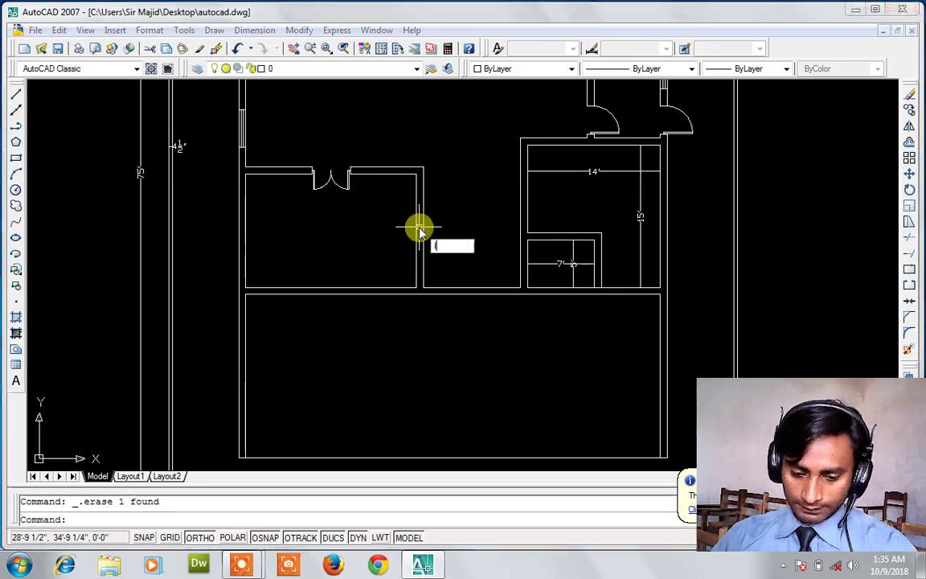
{"action": "key", "text": "Return"}
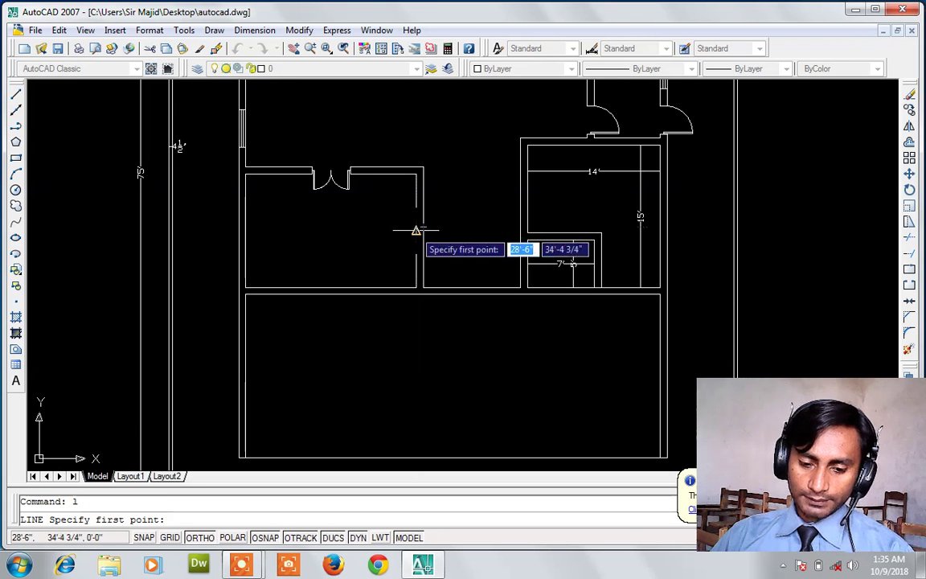
{"action": "left_click", "coordinate": [415, 231]}
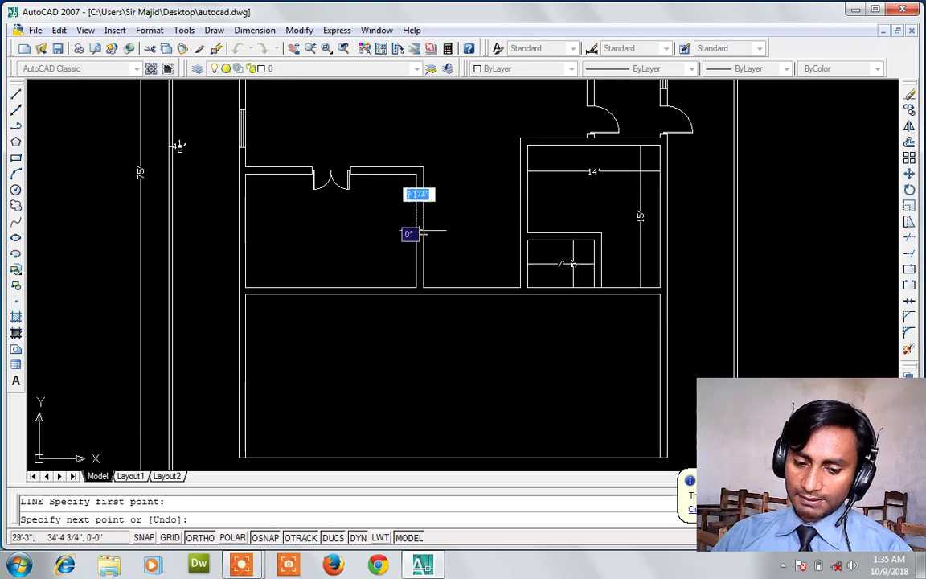
{"action": "key", "text": "Return"}
- Offset lines 2' to either side across the wall to mark both opening edges
{"action": "type", "text": "o"}
{"action": "key", "text": "Return"}
{"action": "type", "text": "2'"}
{"action": "key", "text": "Return"}
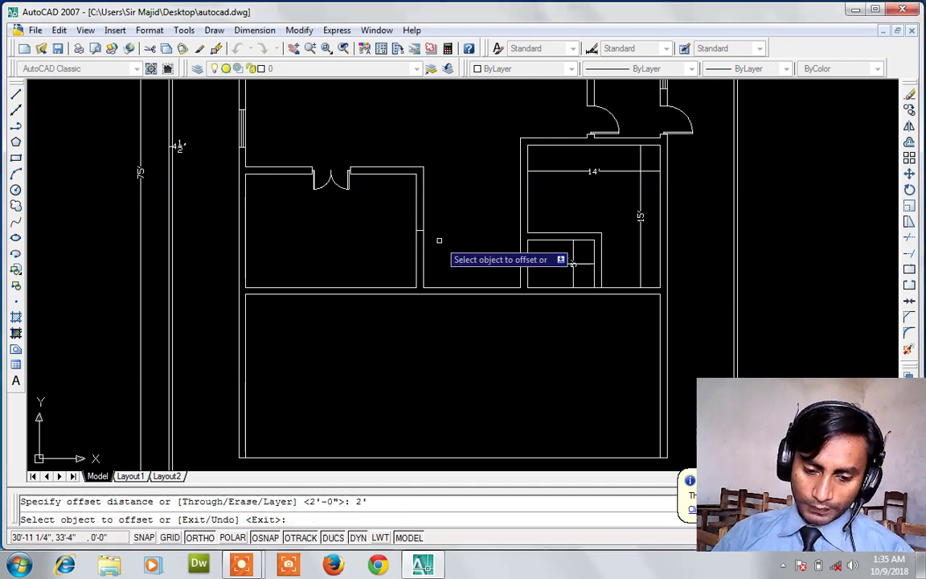
{"action": "left_click", "coordinate": [419, 231]}
{"action": "left_click", "coordinate": [423, 213]}
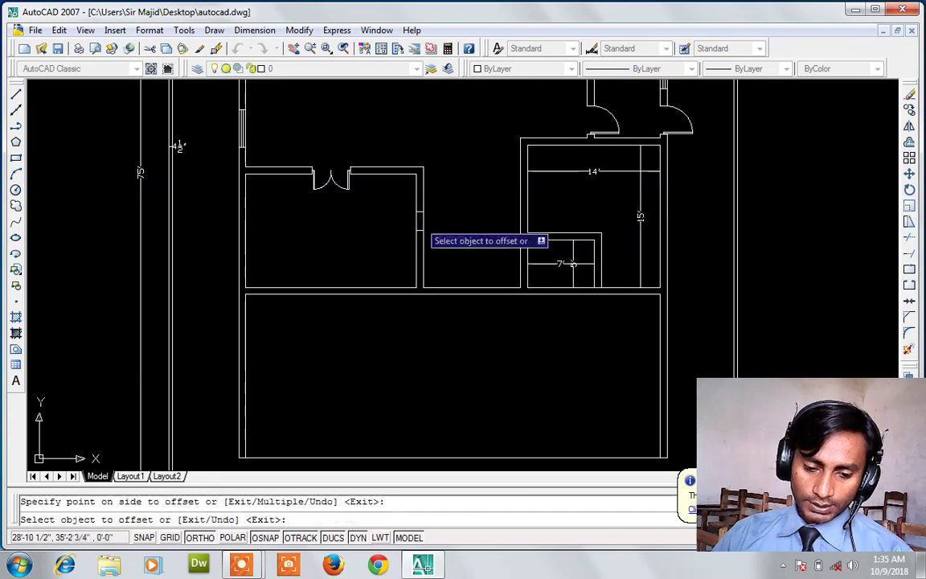
{"action": "left_click", "coordinate": [419, 229]}
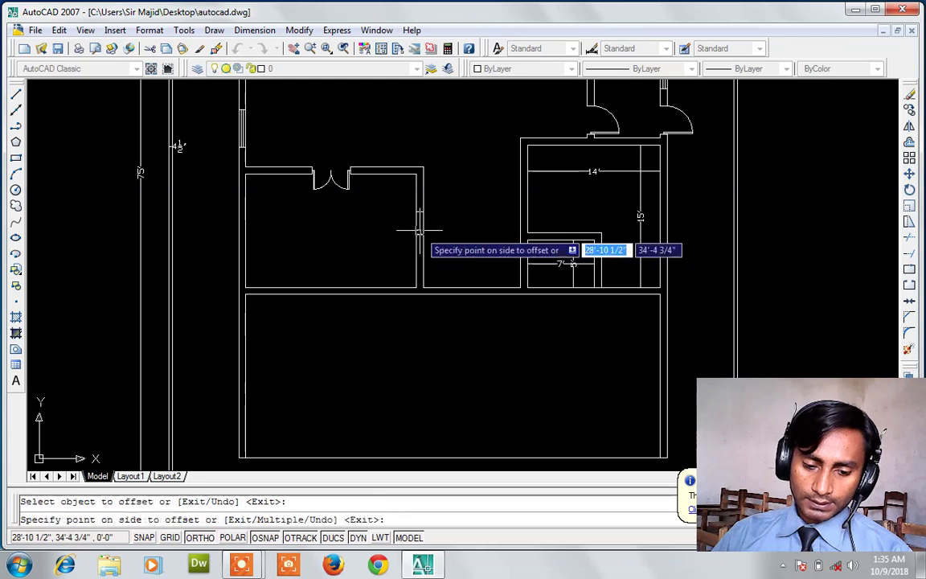
{"action": "left_click", "coordinate": [420, 263]}
{"action": "key", "text": "Escape"}
- Trim away the wall lines between the two opening edges
{"action": "type", "text": "tr"}
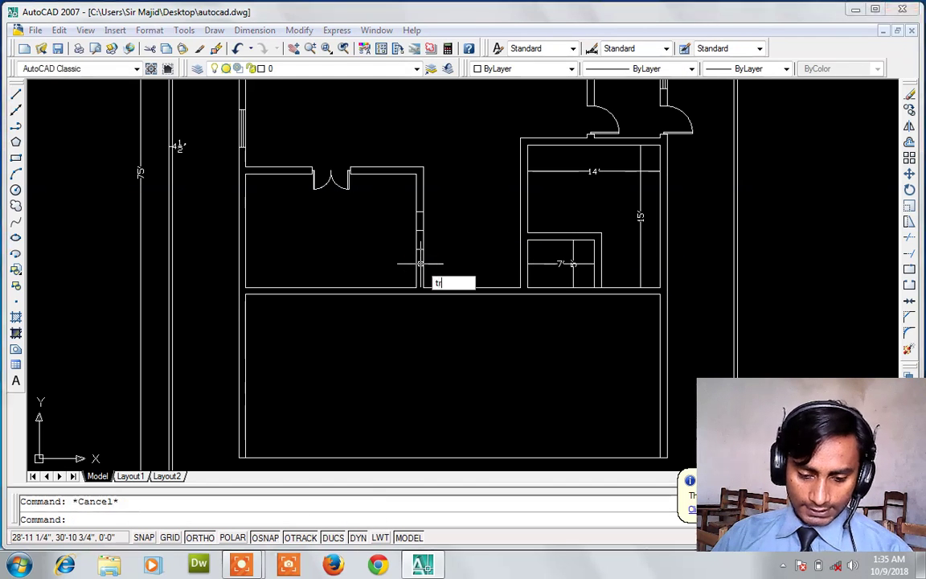
{"action": "key", "text": "Return"}
{"action": "key", "text": "Return"}
{"action": "left_click", "coordinate": [430, 218]}
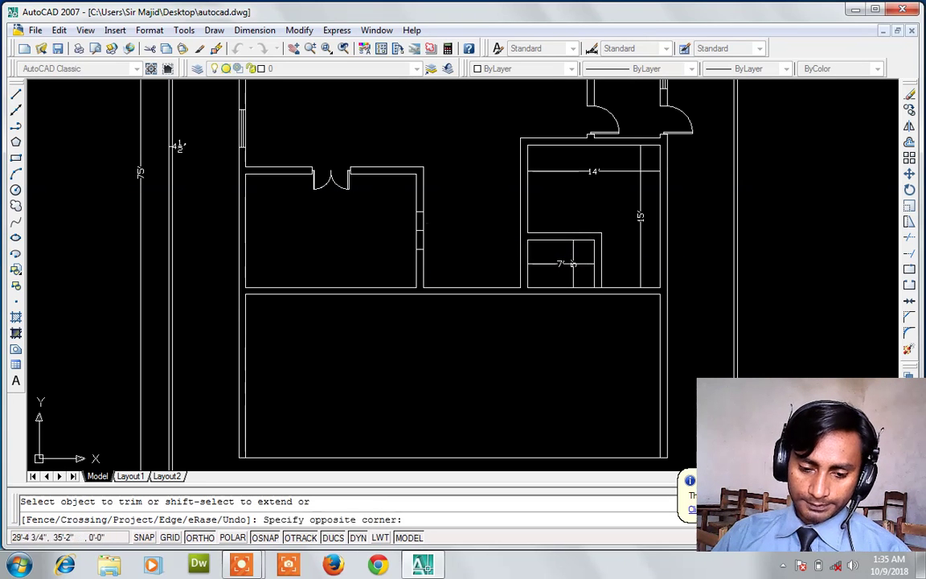
{"action": "left_click", "coordinate": [409, 229]}
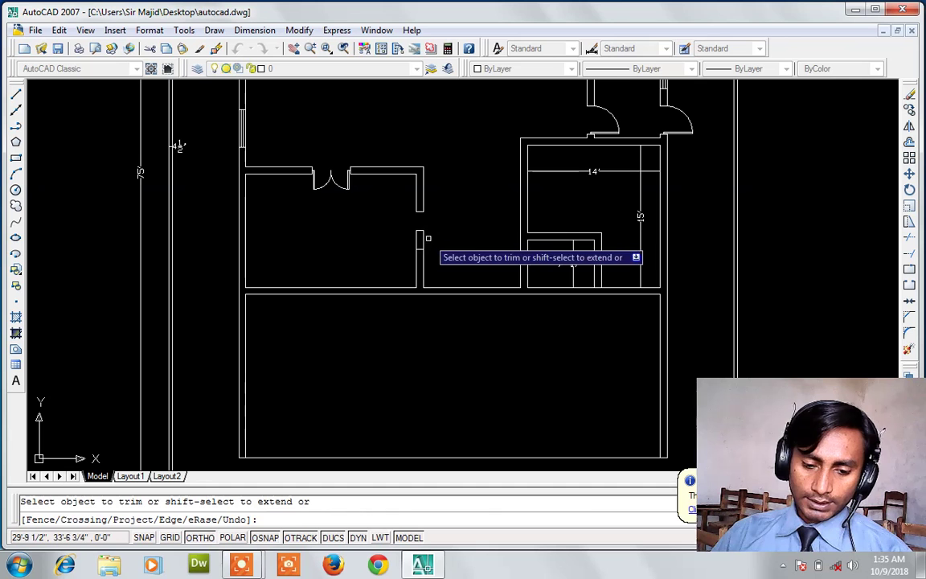
{"action": "left_click", "coordinate": [423, 237]}
{"action": "left_click", "coordinate": [420, 242]}
{"action": "key", "text": "Escape"}
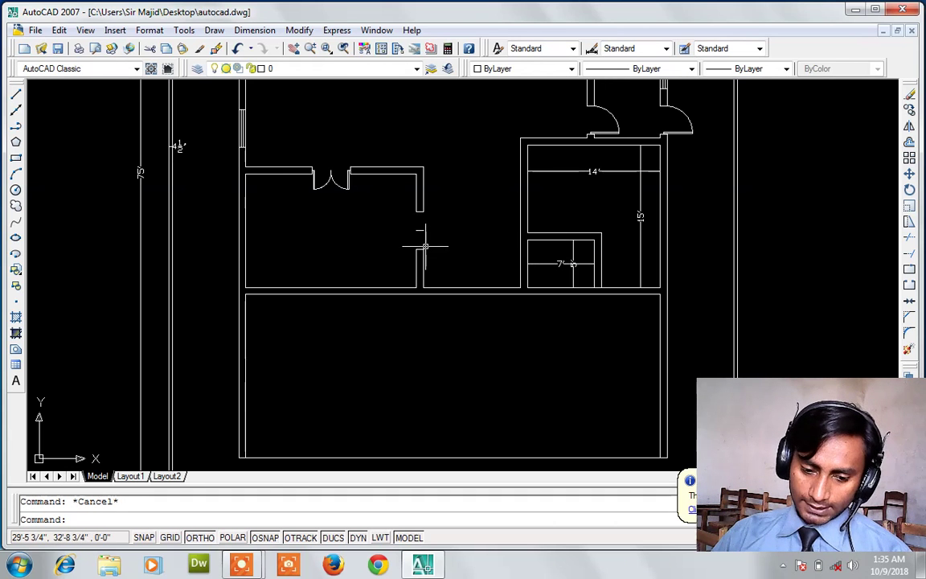
- Draw the upper door leaf from the wall end with segments 3, 2', 1.5 and 2'
{"action": "scroll", "coordinate": [425, 245], "scroll_direction": "up", "scroll_amount": 3}
{"action": "type", "text": "l"}
{"action": "key", "text": "Return"}
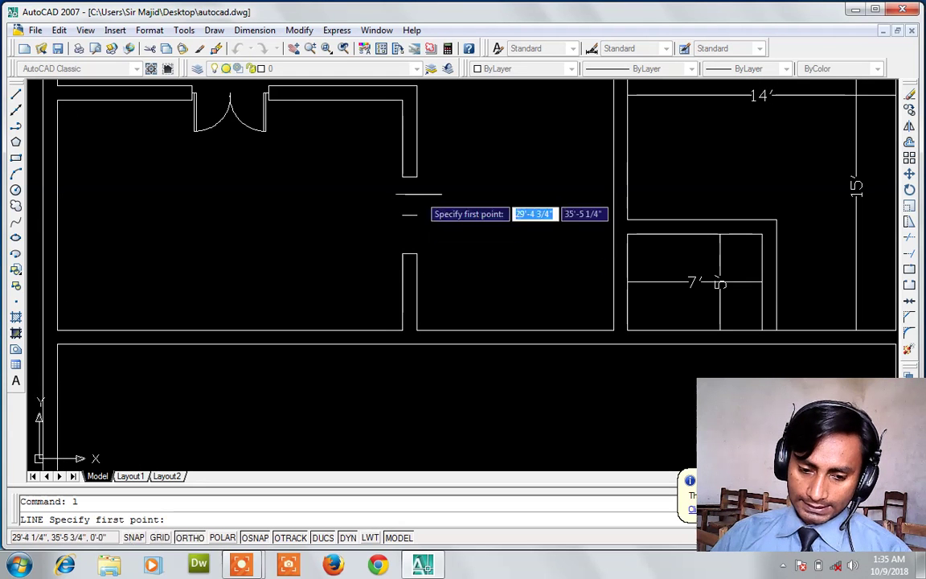
{"action": "left_click", "coordinate": [409, 176]}
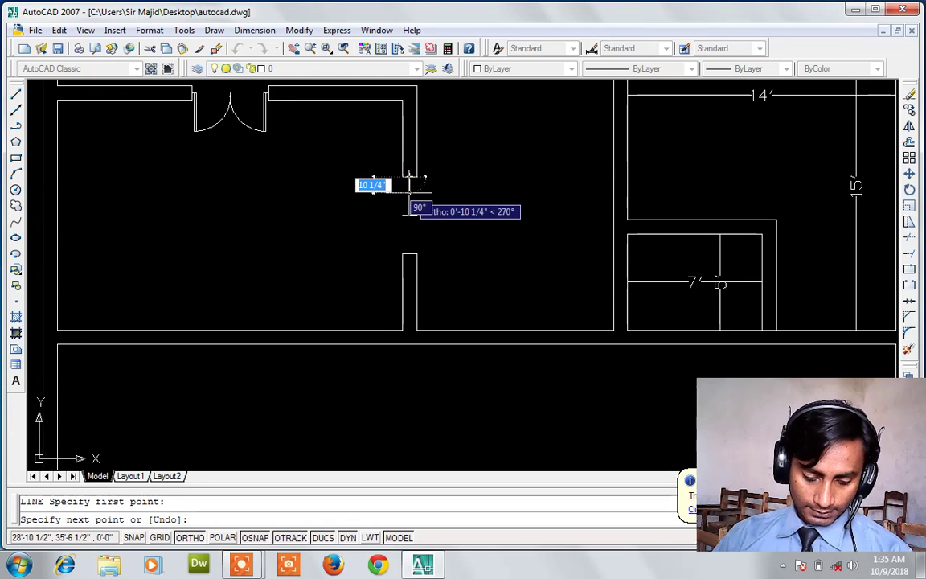
{"action": "type", "text": "3"}
{"action": "key", "text": "Return"}
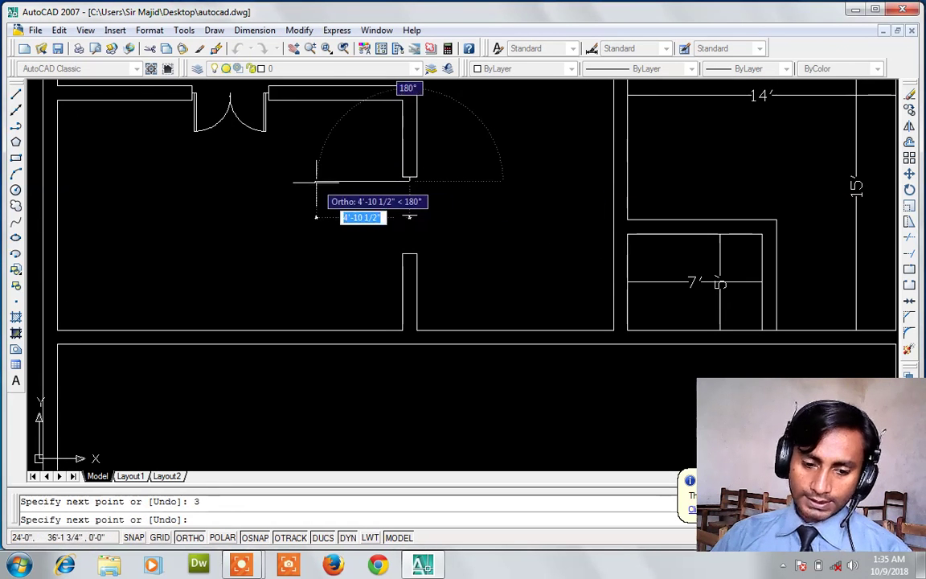
{"action": "type", "text": "2'"}
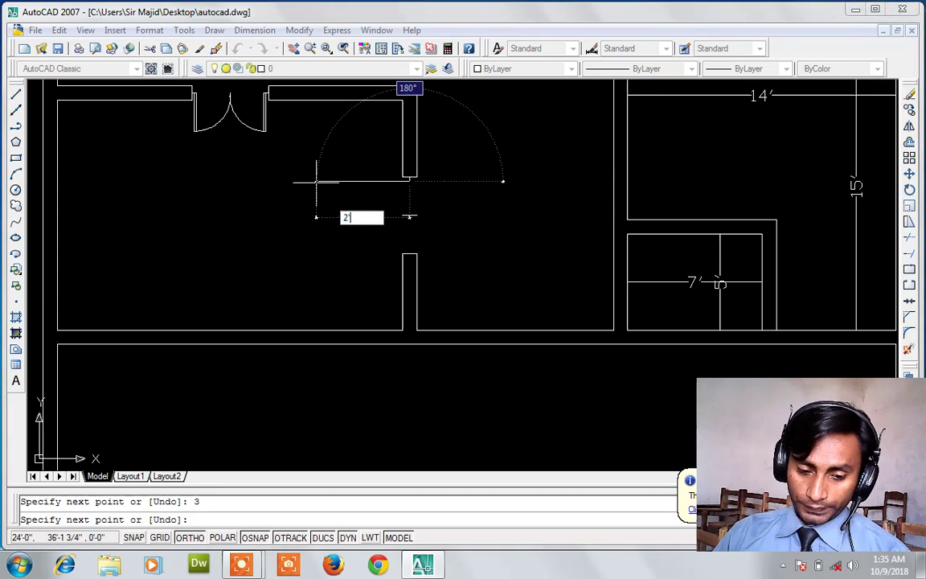
{"action": "key", "text": "Return"}
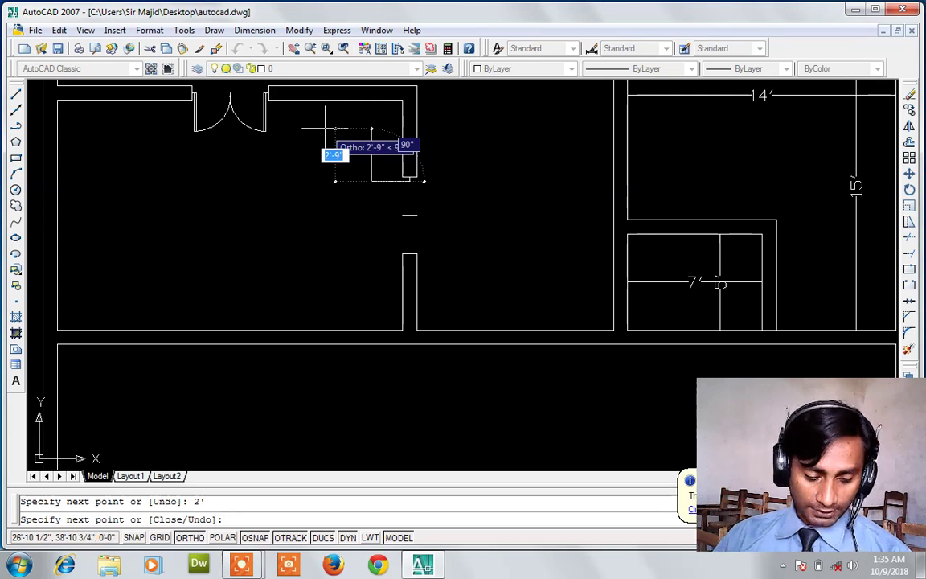
{"action": "type", "text": "1.5"}
{"action": "key", "text": "Return"}
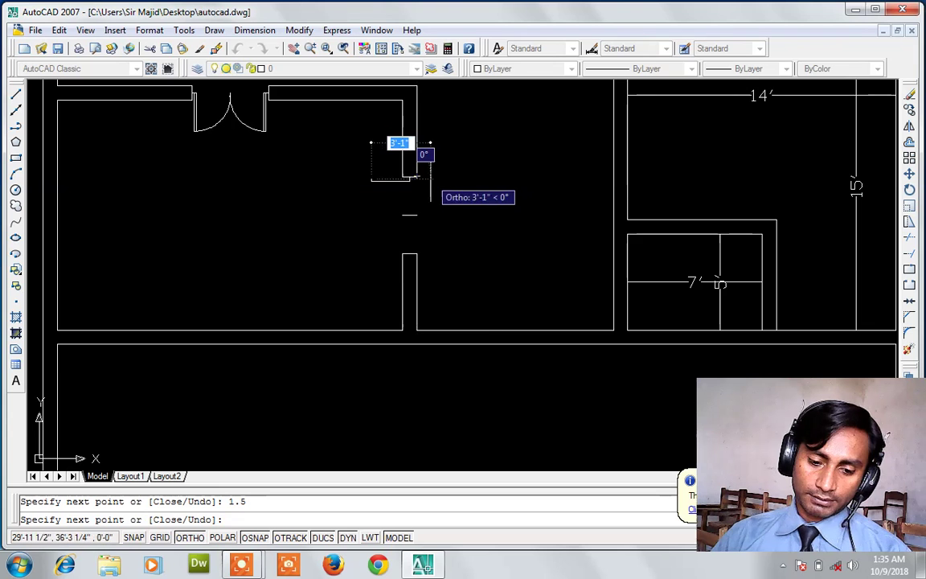
{"action": "type", "text": "2"}
{"action": "key", "text": "Return"}
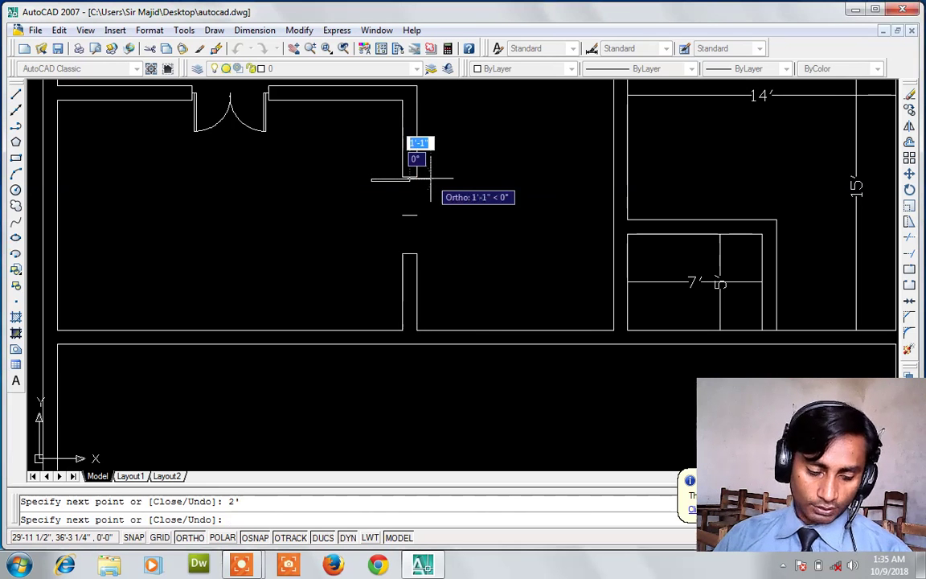
{"action": "key", "text": "Escape"}
- Draw the upper leaf's swing arc, ending at the opening's centre
{"action": "scroll", "coordinate": [430, 179], "scroll_direction": "up", "scroll_amount": 2}
{"action": "scroll", "coordinate": [430, 178], "scroll_direction": "up", "scroll_amount": 3}
{"action": "type", "text": "a"}
{"action": "key", "text": "Return"}
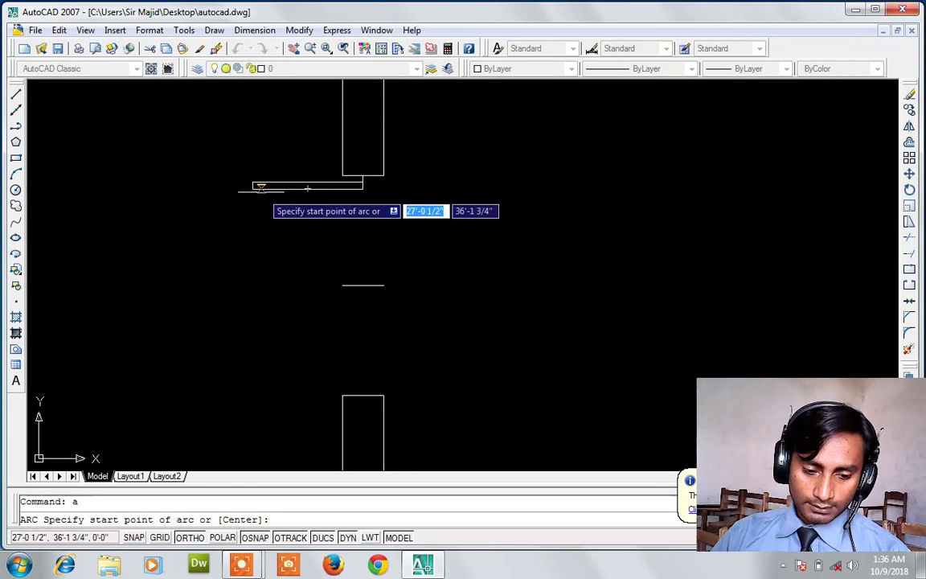
{"action": "left_click", "coordinate": [253, 186]}
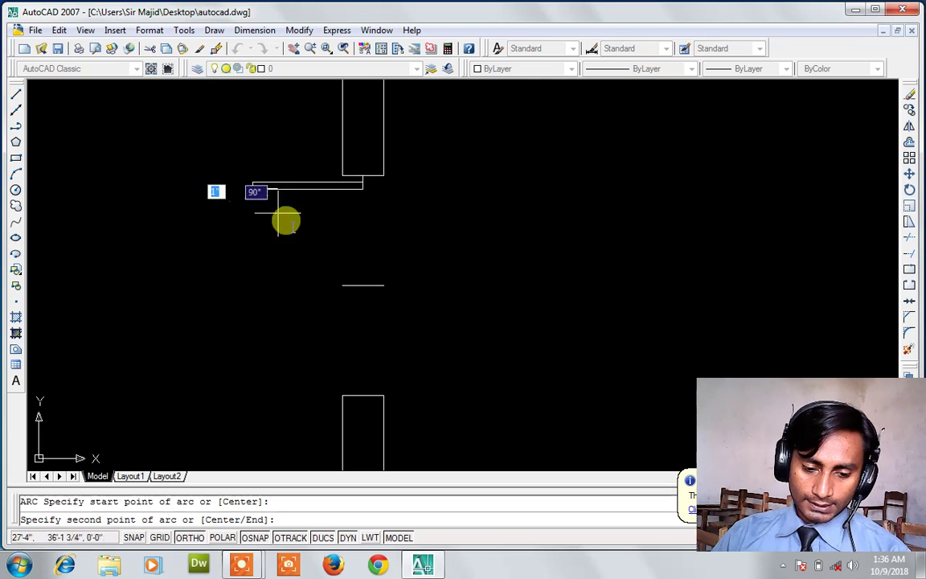
{"action": "left_click", "coordinate": [340, 285]}
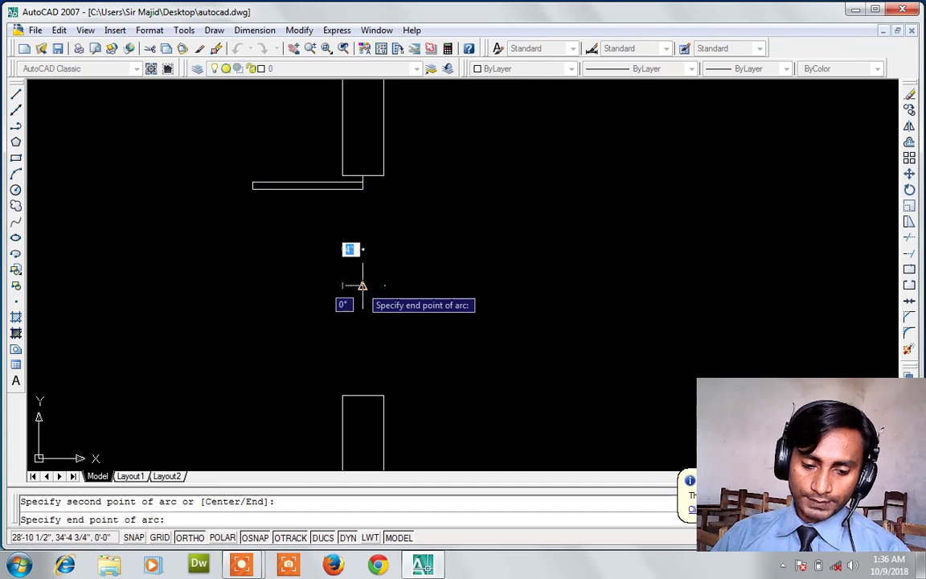
{"action": "left_click", "coordinate": [385, 285]}
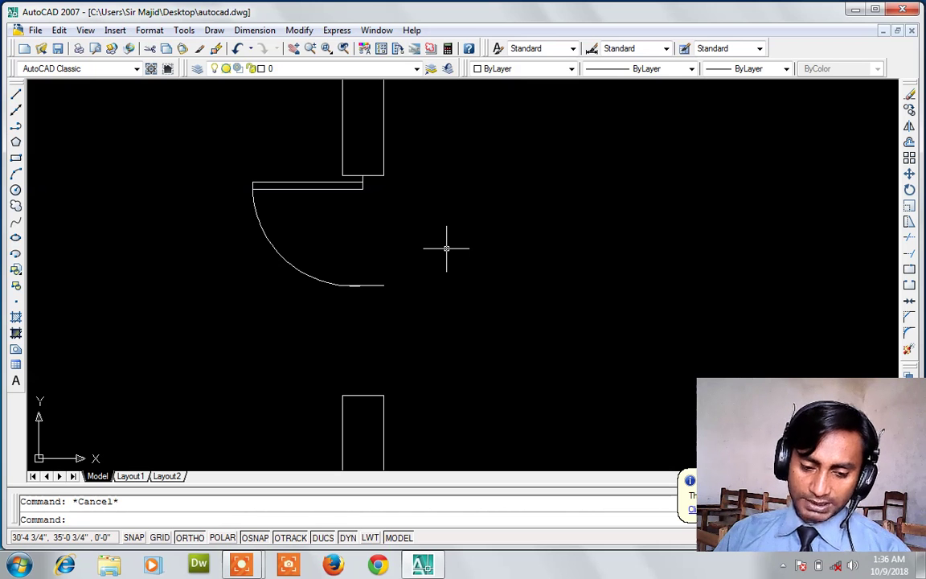
- Draw the lower door leaf from the wall end with segments 3, 2', 1.5 and 2'
{"action": "type", "text": "l"}
{"action": "key", "text": "Return"}
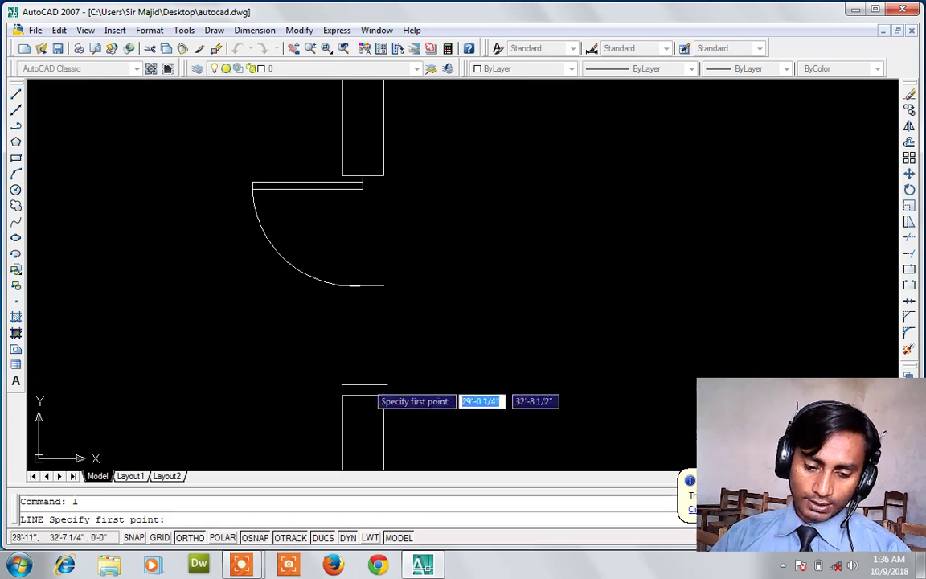
{"action": "left_click", "coordinate": [363, 396]}
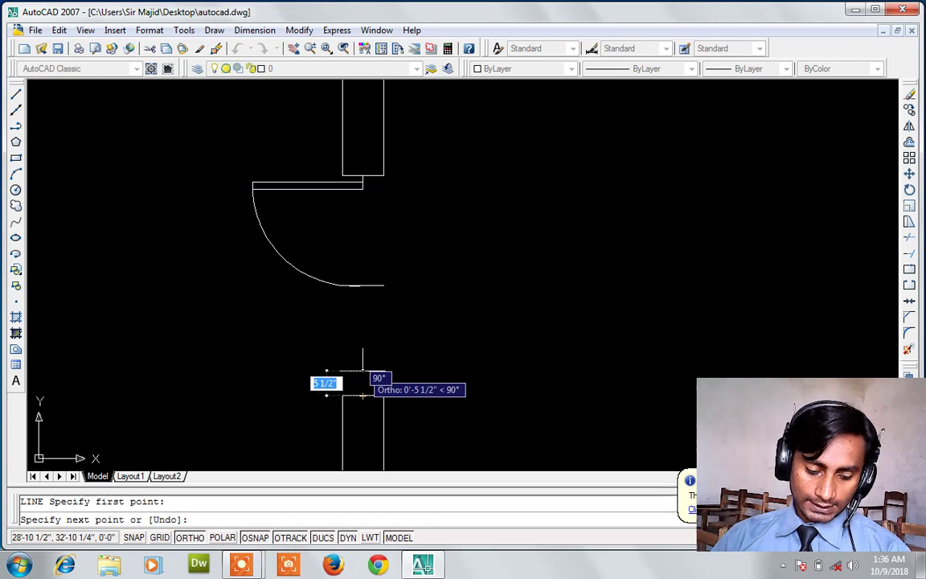
{"action": "type", "text": "3"}
{"action": "key", "text": "Return"}
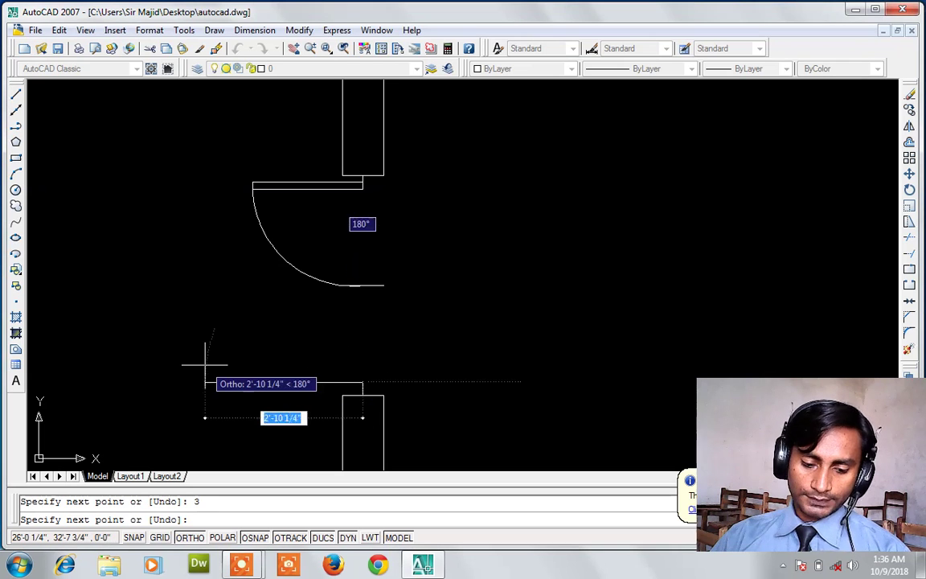
{"action": "type", "text": "2'"}
{"action": "key", "text": "Return"}
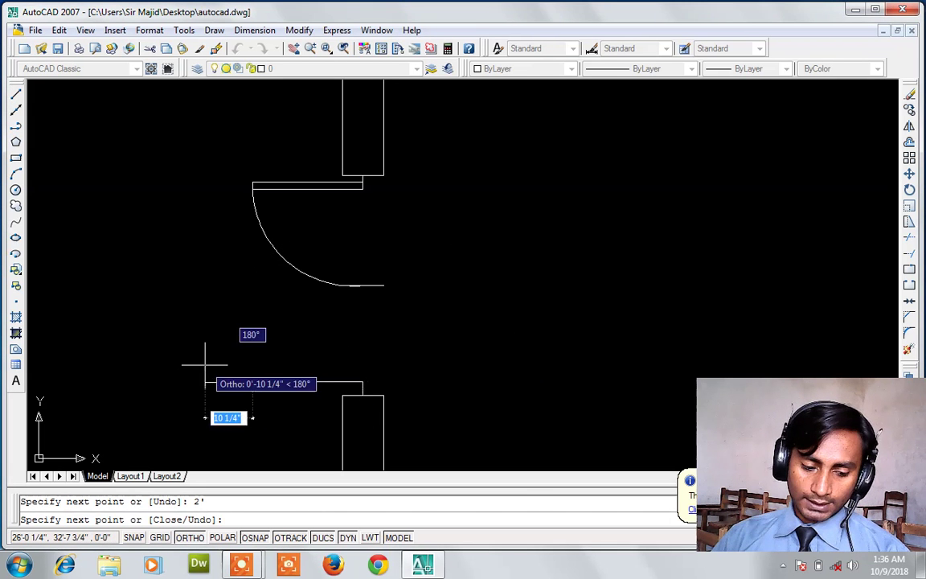
{"action": "type", "text": "1.5"}
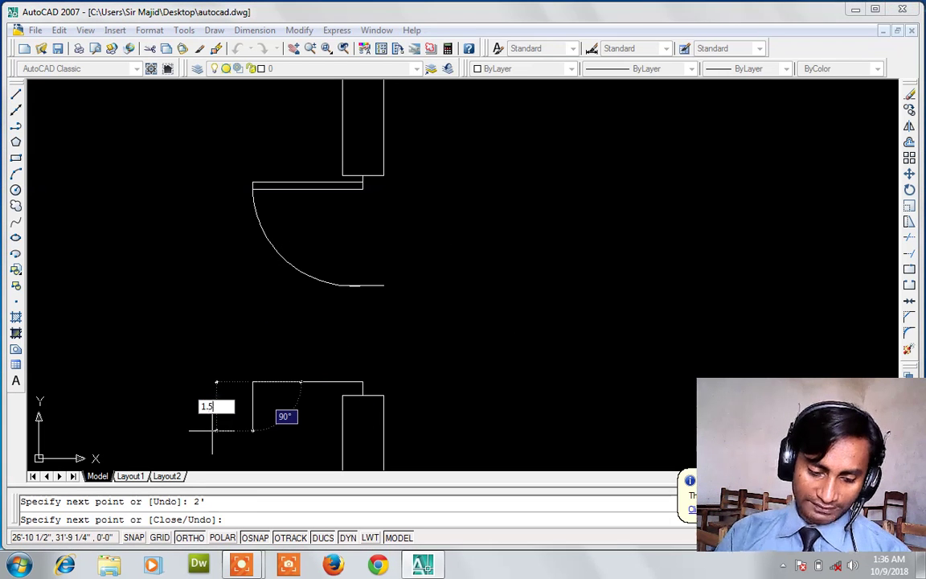
{"action": "key", "text": "Return"}
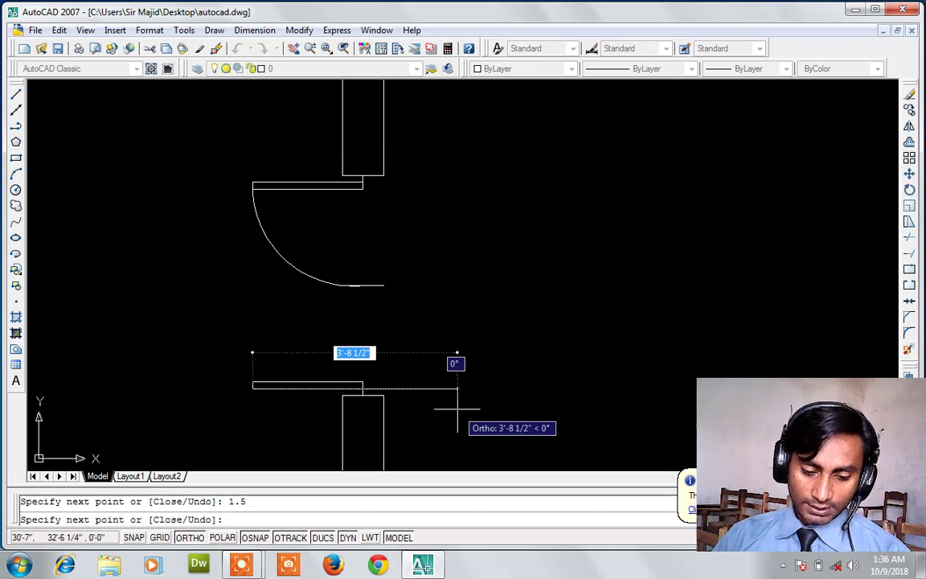
{"action": "type", "text": "2"}
{"action": "key", "text": "Return"}
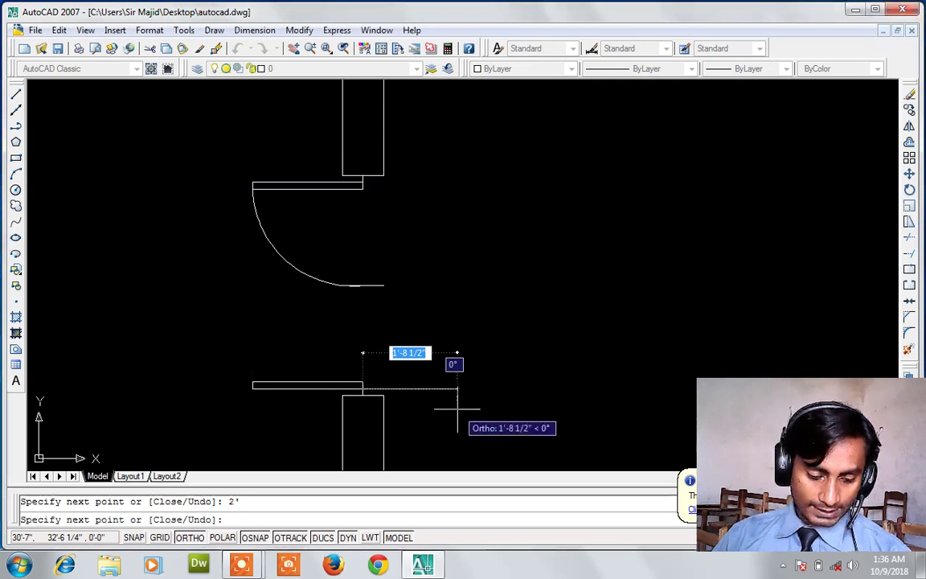
{"action": "key", "text": "Escape"}
- Draw the lower leaf's swing arc meeting the upper arc, and erase the leftover short line
{"action": "type", "text": "a"}
{"action": "key", "text": "Return"}
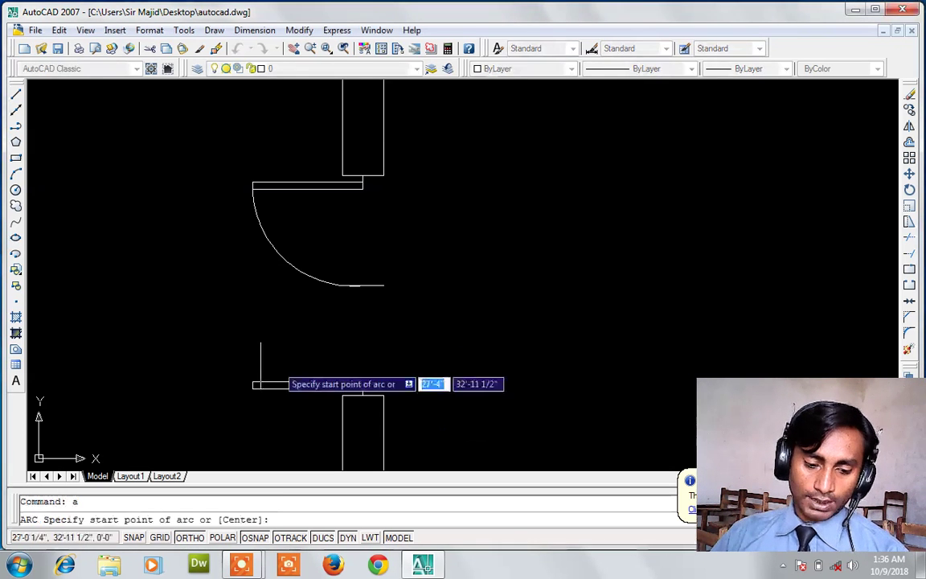
{"action": "left_click", "coordinate": [252, 382]}
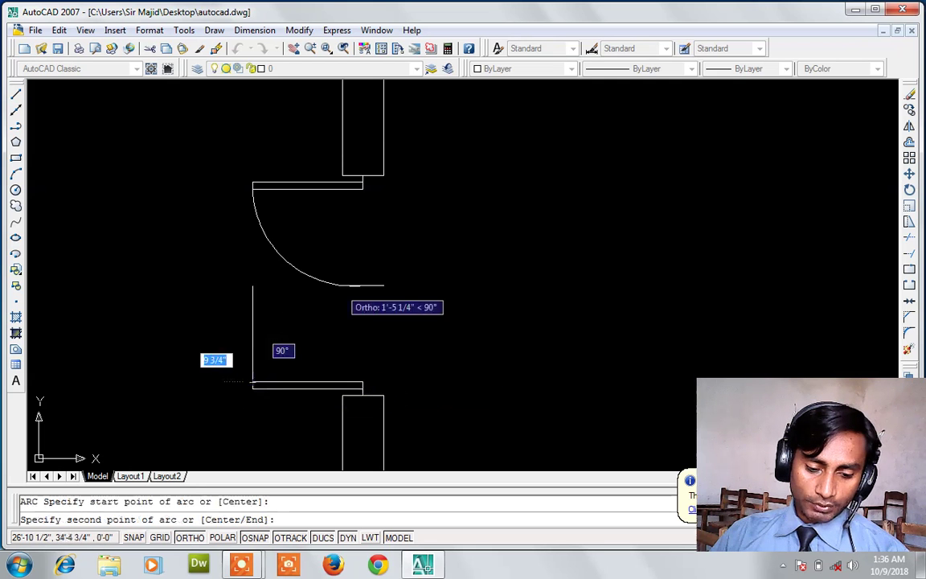
{"action": "left_click", "coordinate": [352, 286]}
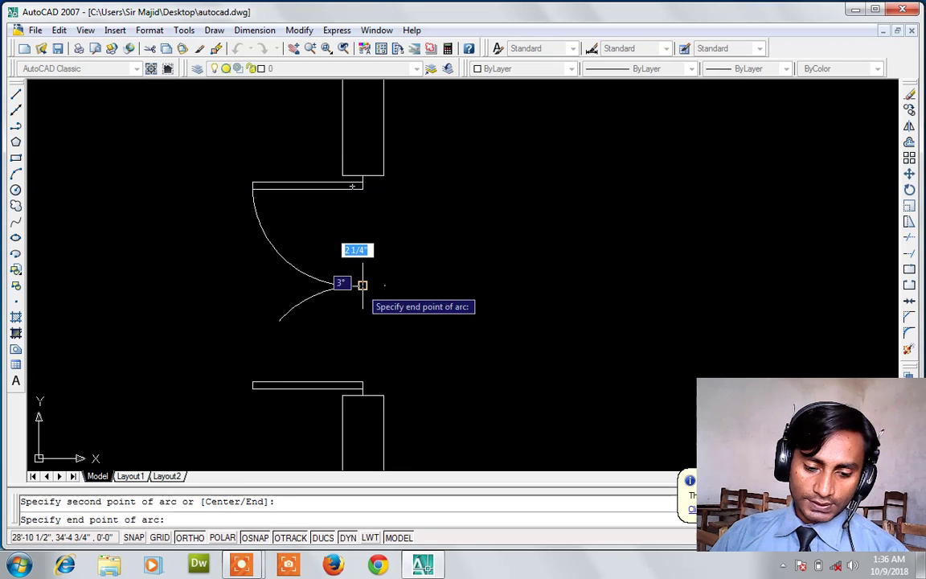
{"action": "left_click", "coordinate": [361, 286]}
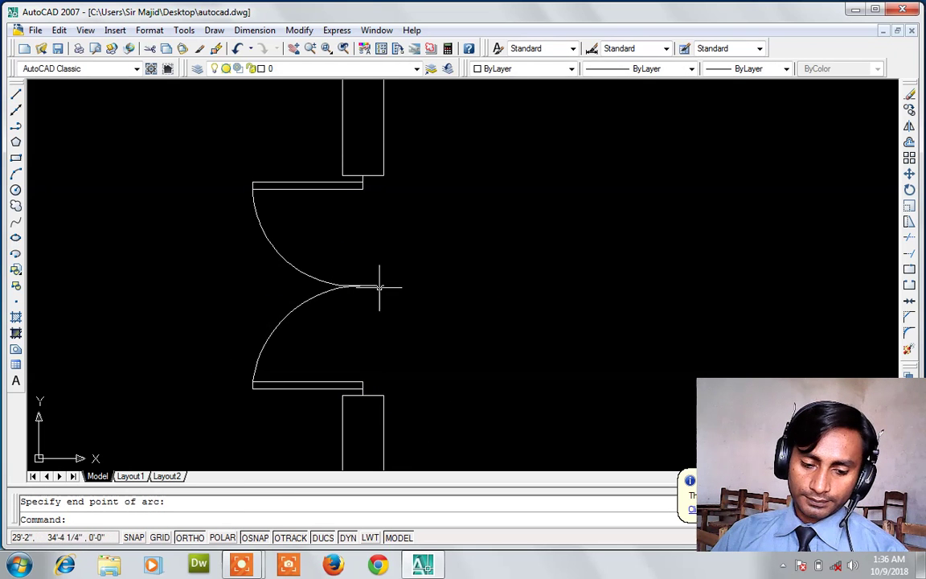
{"action": "left_click", "coordinate": [379, 286]}
{"action": "key", "text": "Delete"}
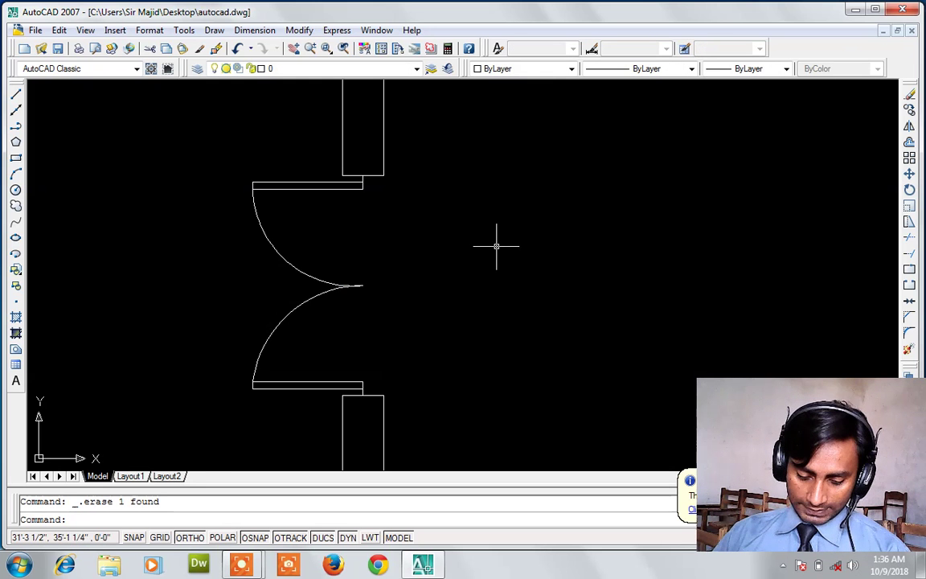
- Erase the leftover vertical line running down from the plan's lower-left corner
{"action": "scroll", "coordinate": [496, 246], "scroll_direction": "down", "scroll_amount": 5}
{"action": "scroll", "coordinate": [496, 246], "scroll_direction": "down", "scroll_amount": 2}
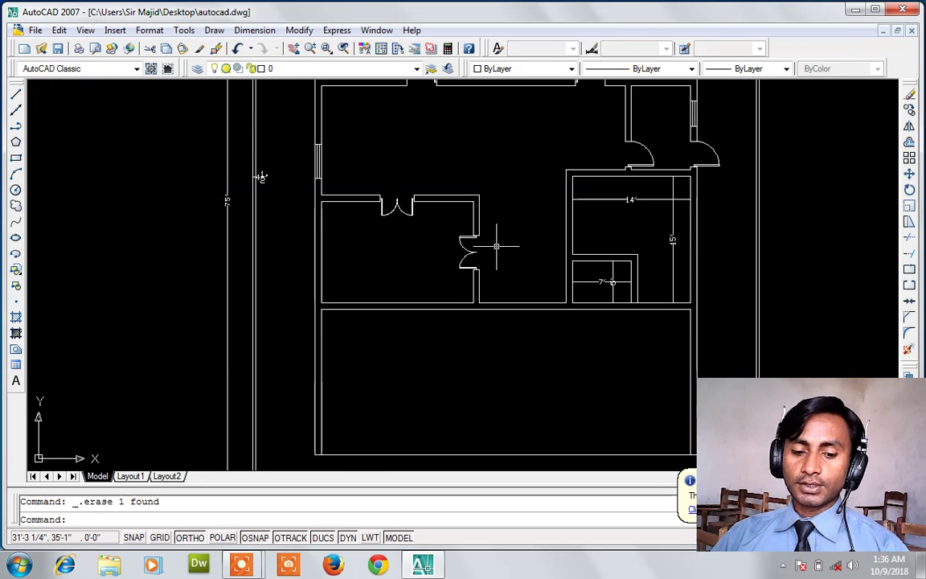
{"action": "scroll", "coordinate": [496, 246], "scroll_direction": "down", "scroll_amount": 2}
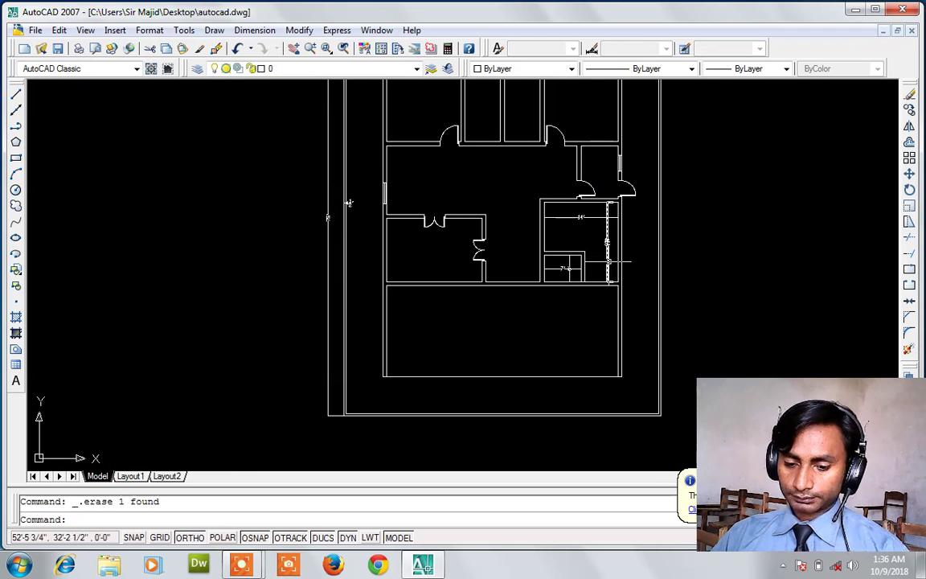
{"action": "scroll", "coordinate": [626, 285], "scroll_direction": "up", "scroll_amount": 1}
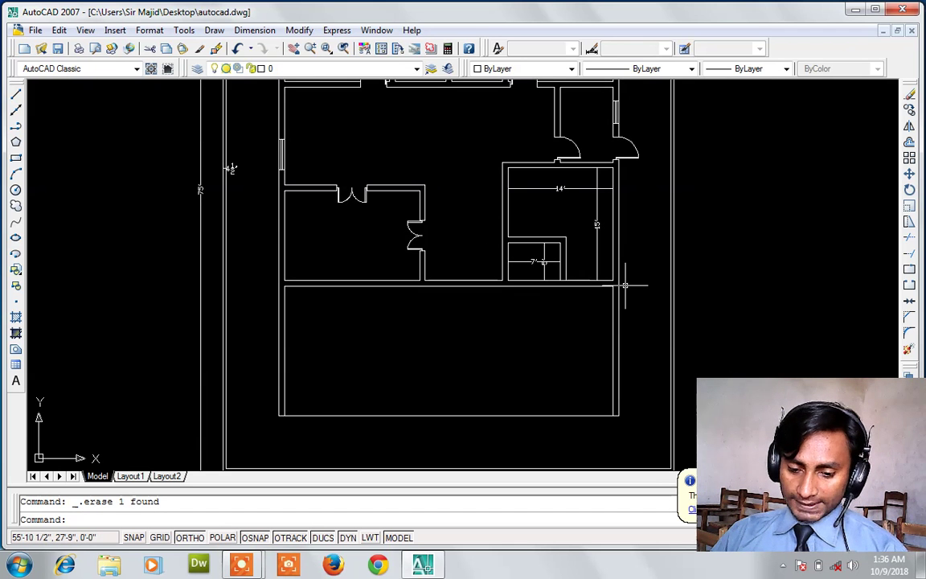
{"action": "scroll", "coordinate": [622, 285], "scroll_direction": "up", "scroll_amount": 2}
{"action": "type", "text": "ex"}
{"action": "key", "text": "Return"}
{"action": "key", "text": "Return"}
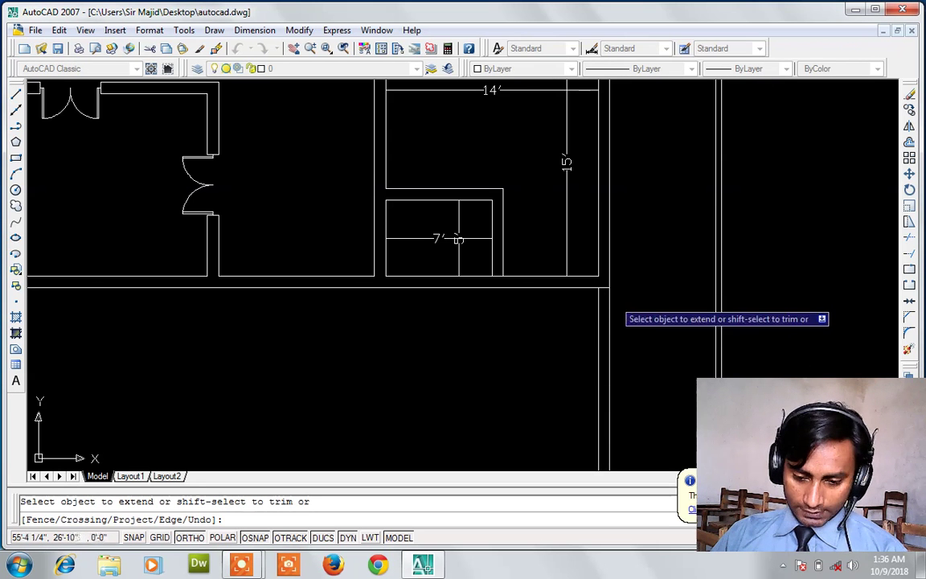
{"action": "key", "text": "Return"}
{"action": "left_click", "coordinate": [599, 309]}
{"action": "key", "text": "Delete"}
- Extend the horizontal wall line to the outer wall, cut back the outer line, and erase the inner vertical line
{"action": "scroll", "coordinate": [600, 309], "scroll_direction": "down", "scroll_amount": 4}
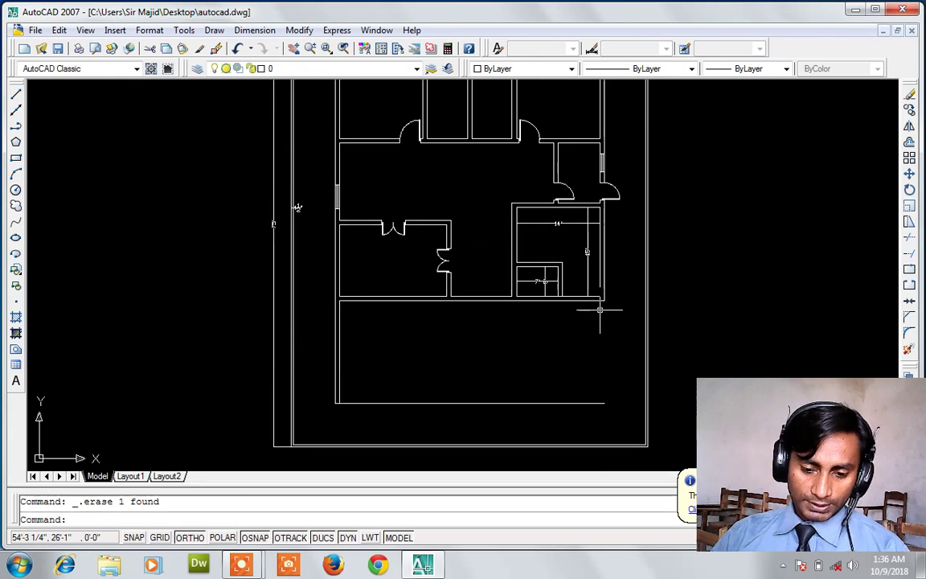
{"action": "scroll", "coordinate": [315, 290], "scroll_direction": "up", "scroll_amount": 2}
{"action": "scroll", "coordinate": [314, 290], "scroll_direction": "up", "scroll_amount": 2}
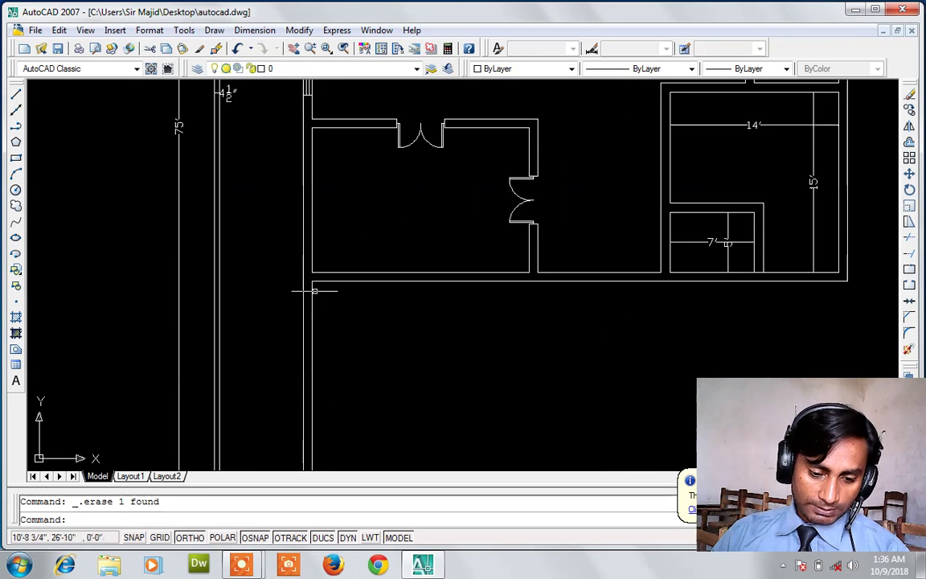
{"action": "scroll", "coordinate": [314, 290], "scroll_direction": "up", "scroll_amount": 2}
{"action": "type", "text": "ex"}
{"action": "key", "text": "Return"}
{"action": "key", "text": "Return"}
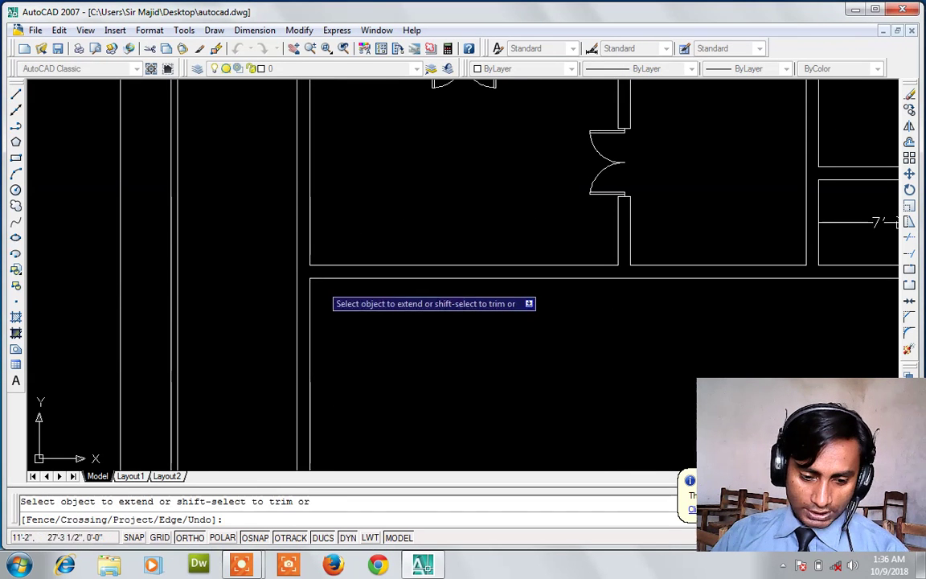
{"action": "left_click", "coordinate": [324, 279]}
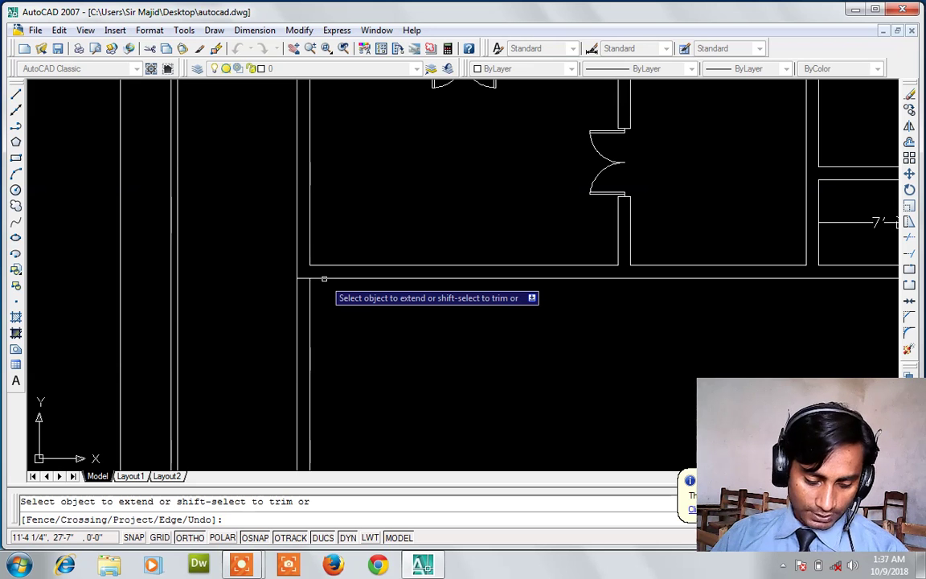
{"action": "left_click", "coordinate": [298, 297], "text": "shift"}
{"action": "key", "text": "Return"}
{"action": "left_click", "coordinate": [311, 300]}
{"action": "key", "text": "Delete"}
{"action": "scroll", "coordinate": [310, 302], "scroll_direction": "down", "scroll_amount": 3}
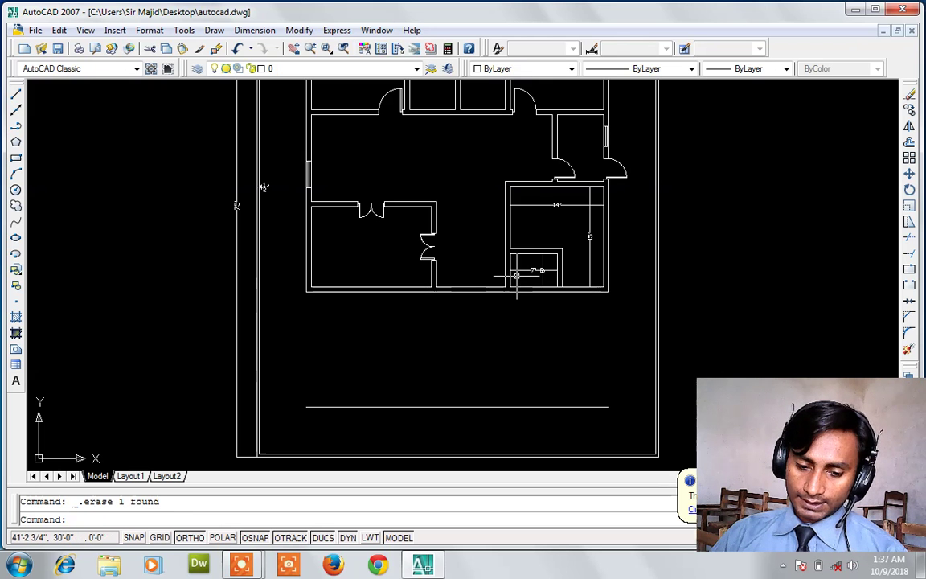
- Draw a short centre mark across the bottom wall below the central rooms
{"action": "scroll", "coordinate": [479, 282], "scroll_direction": "up", "scroll_amount": 2}
{"action": "scroll", "coordinate": [479, 285], "scroll_direction": "up", "scroll_amount": 2}
{"action": "type", "text": "l"}
{"action": "key", "text": "Return"}
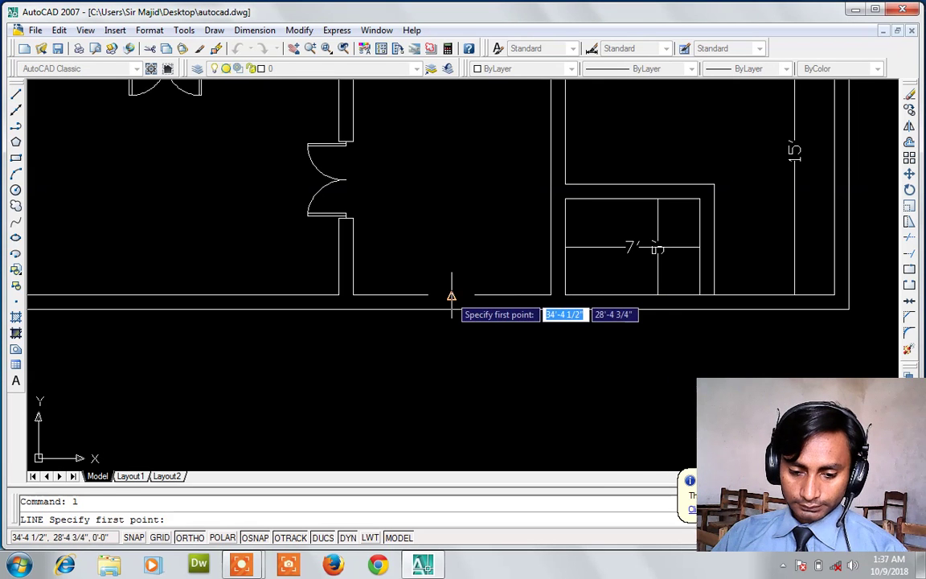
{"action": "left_click", "coordinate": [451, 296]}
{"action": "left_click", "coordinate": [451, 308]}
{"action": "key", "text": "Return"}
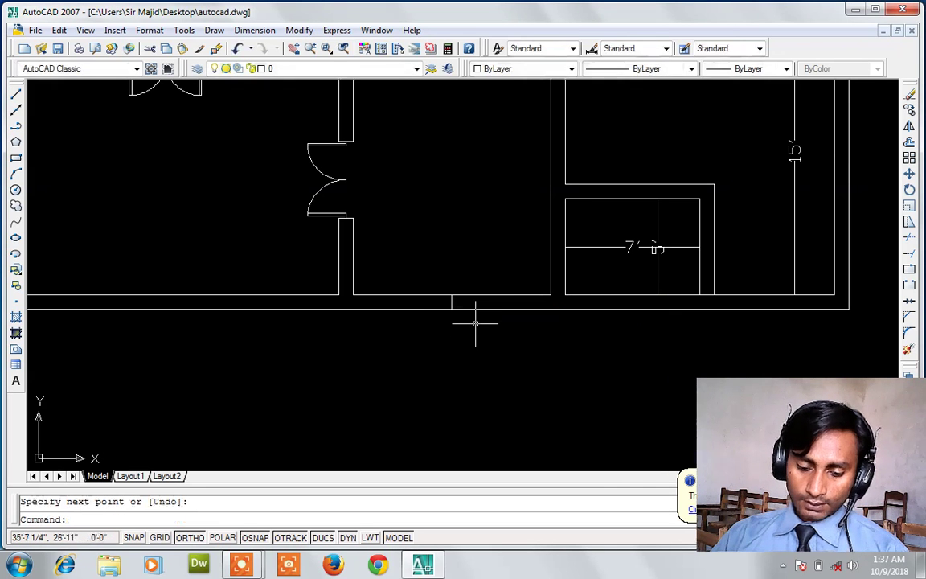
- Offset the centre mark 3' to the left and 3' to the right
{"action": "type", "text": "o"}
{"action": "key", "text": "Return"}
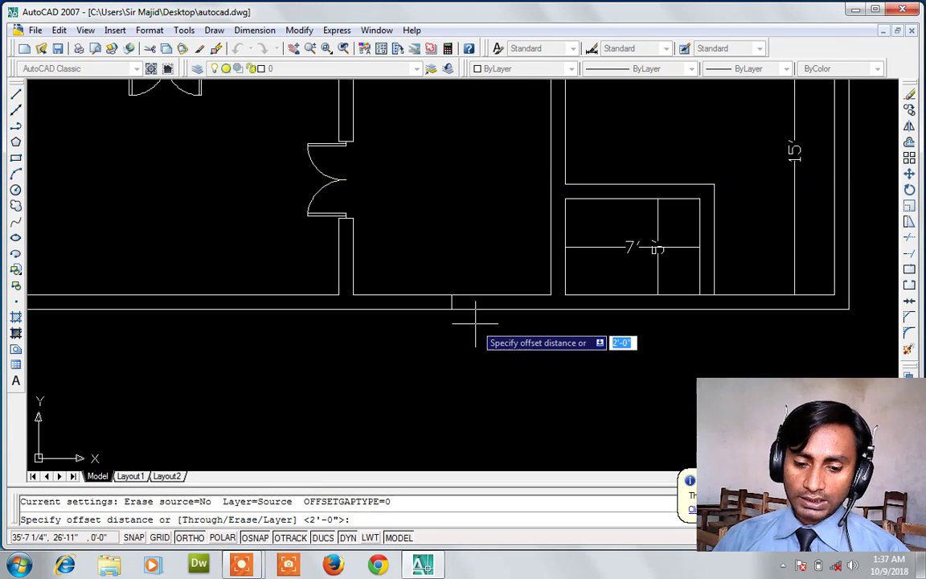
{"action": "type", "text": "3'"}
{"action": "key", "text": "Return"}
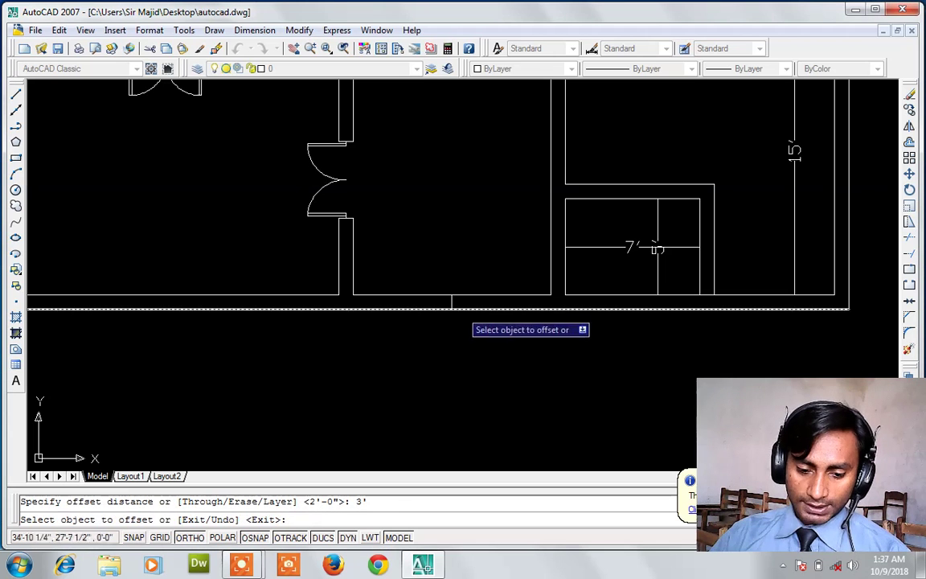
{"action": "left_click", "coordinate": [451, 302]}
{"action": "left_click", "coordinate": [422, 301]}
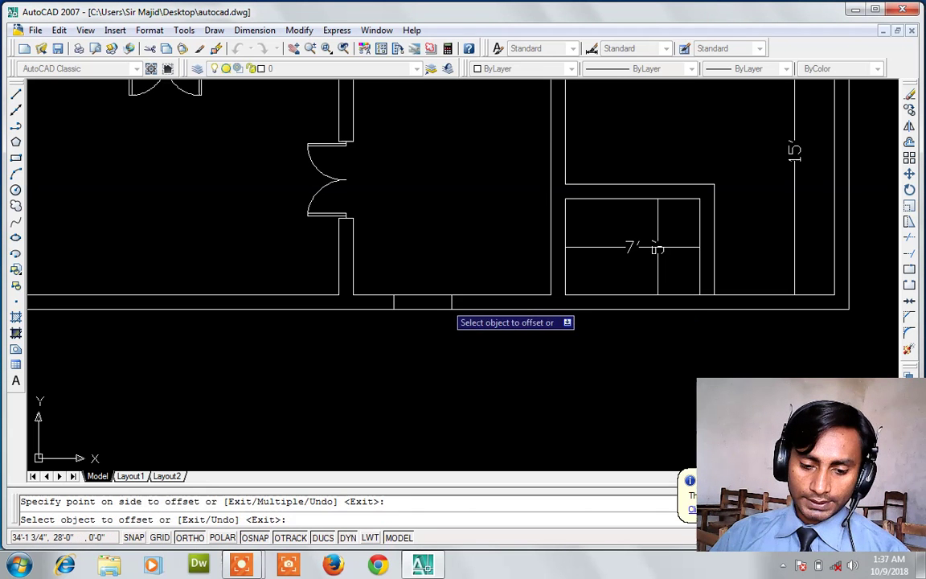
{"action": "left_click", "coordinate": [452, 301]}
{"action": "left_click", "coordinate": [479, 300]}
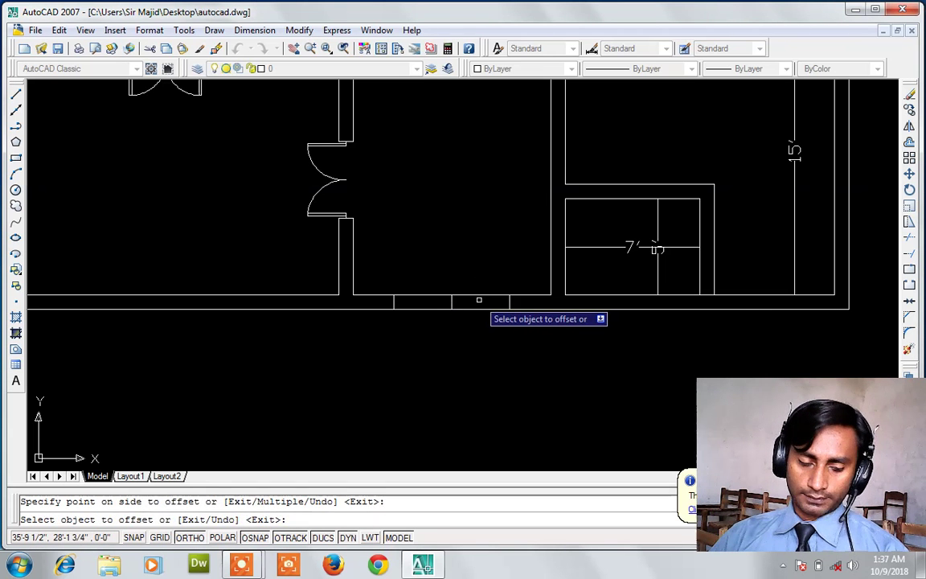
{"action": "key", "text": "Escape"}
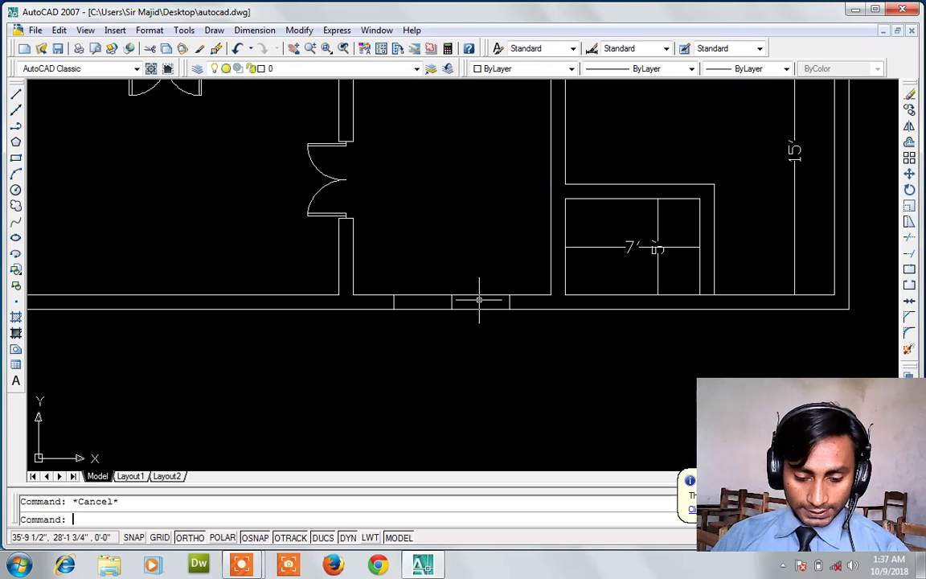
- Trim the wall lines between the two offset marks to open the gap
{"action": "type", "text": "tr"}
{"action": "key", "text": "Return"}
{"action": "key", "text": "Return"}
{"action": "left_click", "coordinate": [479, 300]}
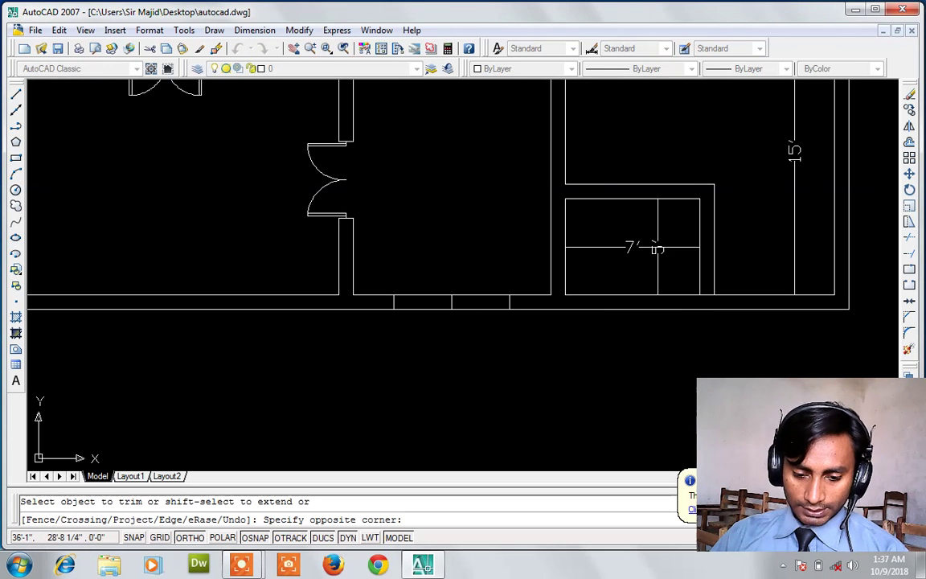
{"action": "left_click", "coordinate": [481, 320]}
{"action": "left_click", "coordinate": [441, 291]}
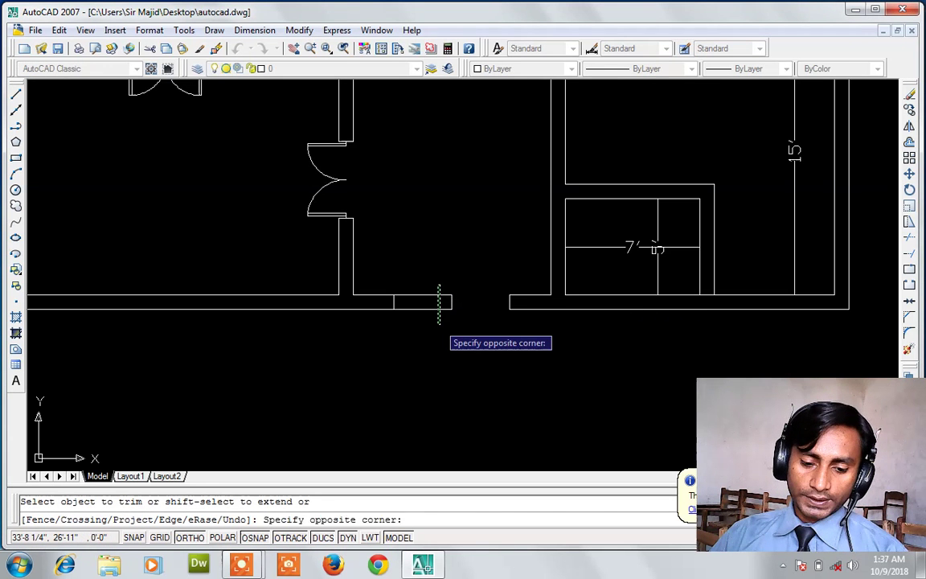
{"action": "left_click", "coordinate": [438, 323]}
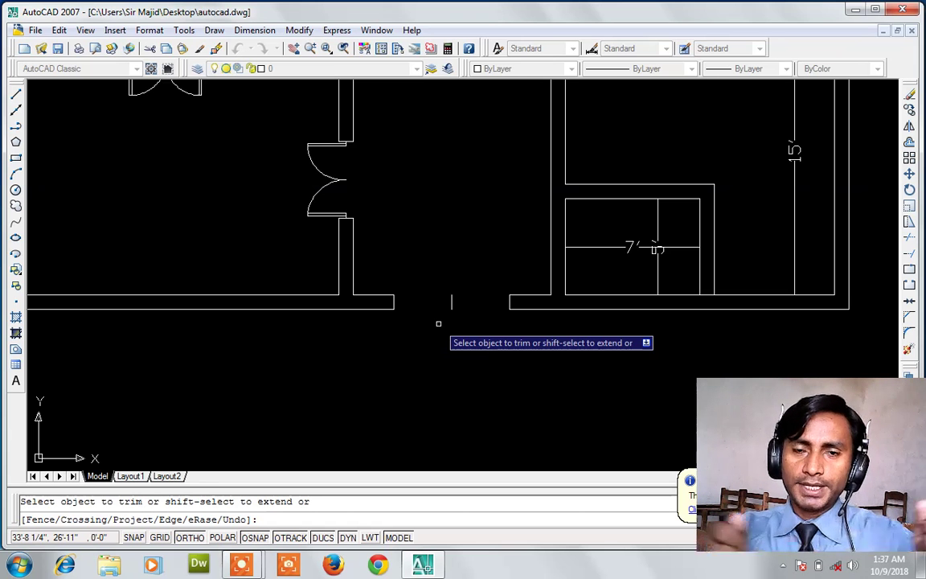
{"action": "key", "text": "Escape"}
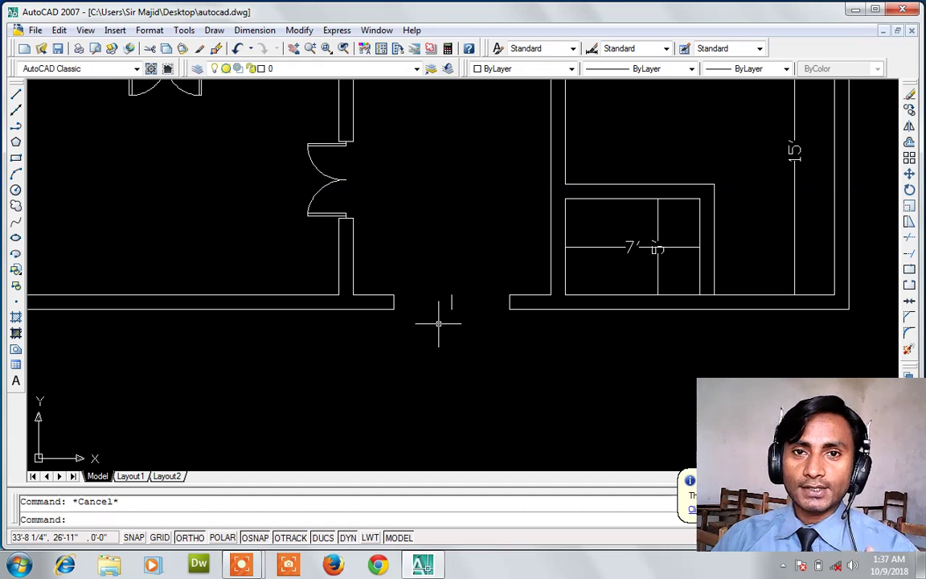
{"action": "type", "text": "l"}
{"action": "key", "text": "Return"}
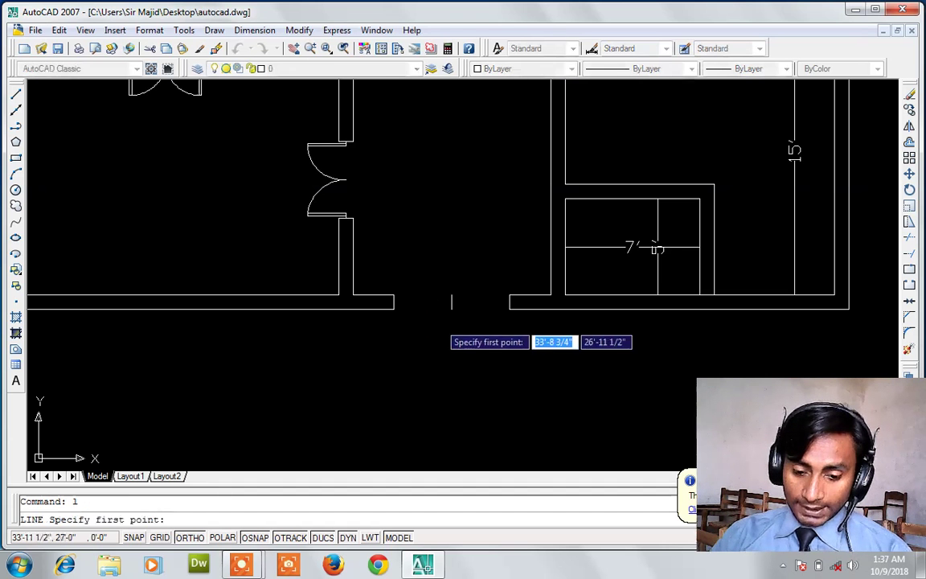
- Draw a thin door leaf from the opening's right edge using 3, 3' and 1.5 segments
{"action": "left_click", "coordinate": [509, 303]}
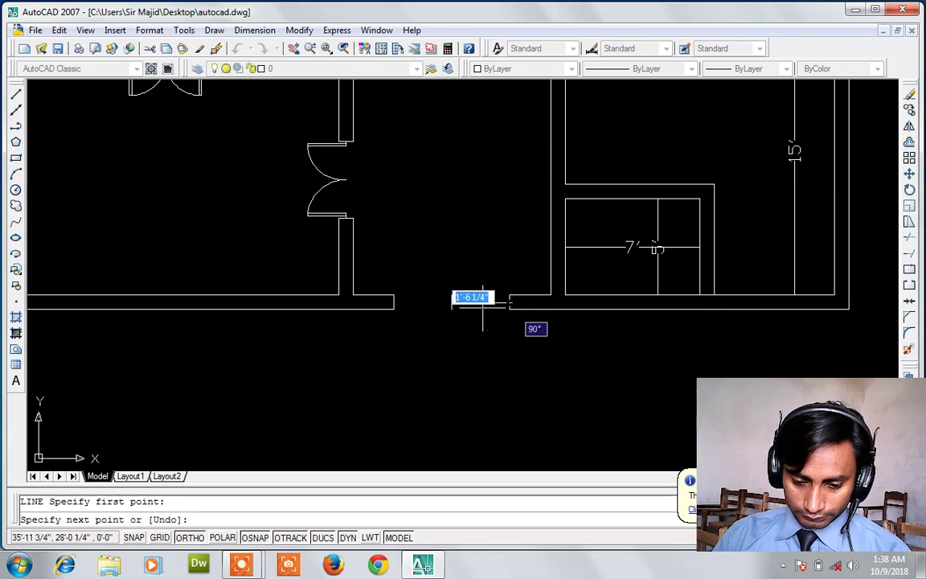
{"action": "type", "text": "3"}
{"action": "key", "text": "Return"}
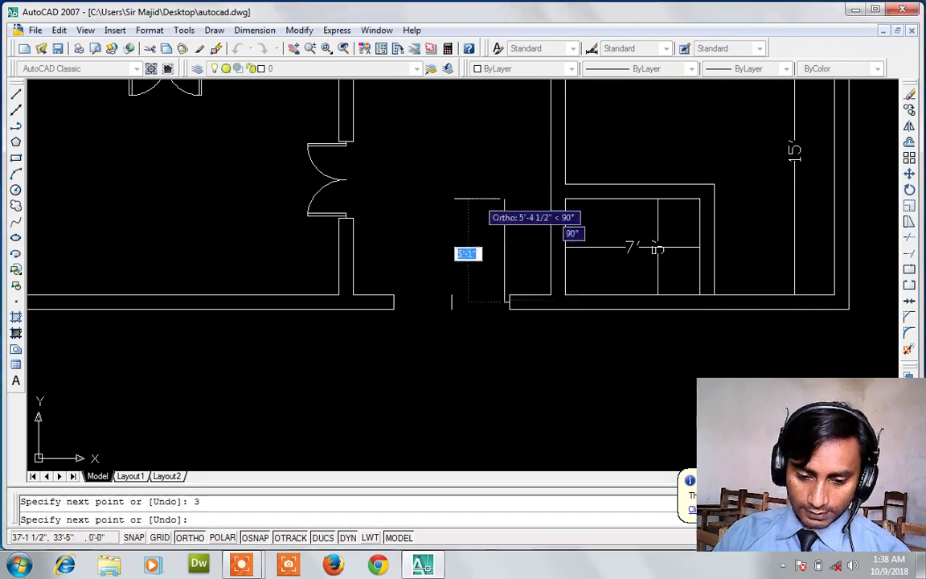
{"action": "type", "text": "4"}
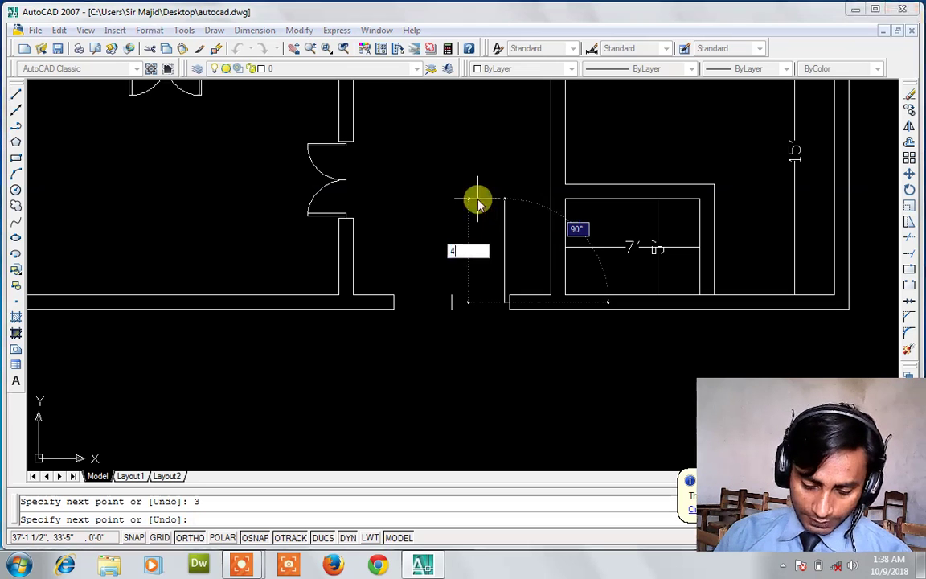
{"action": "key", "text": "Return"}
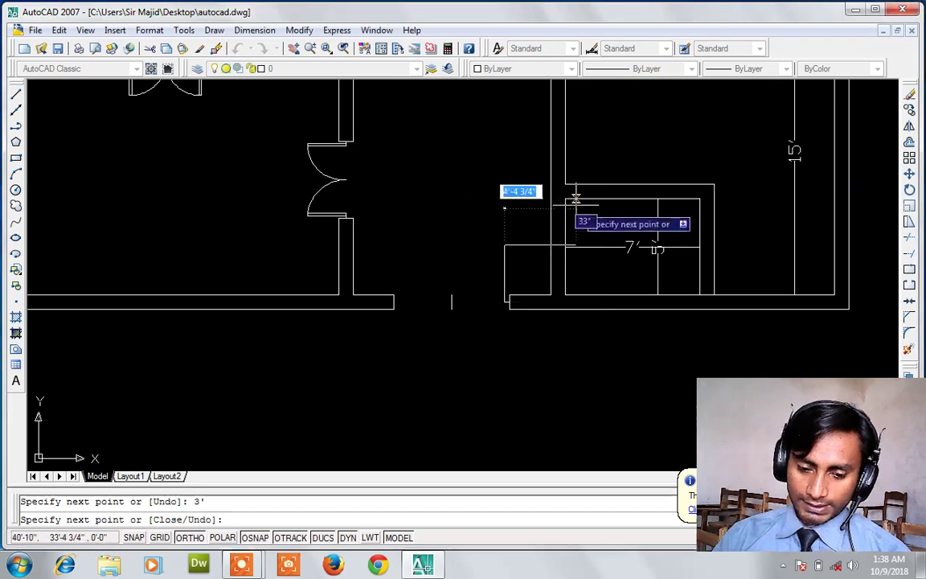
{"action": "type", "text": "1"}
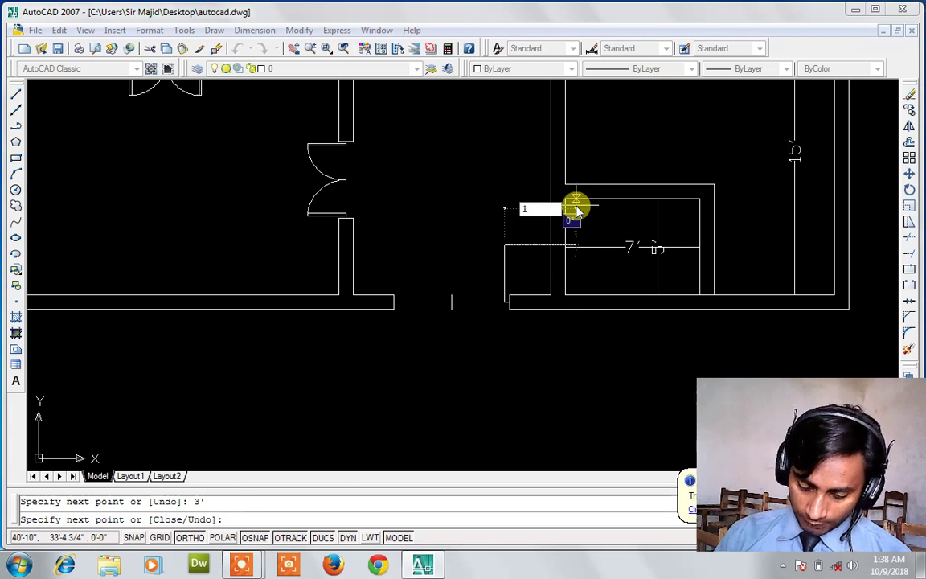
{"action": "type", "text": ".5"}
{"action": "key", "text": "Return"}
{"action": "scroll", "coordinate": [563, 209], "scroll_direction": "down", "scroll_amount": 4}
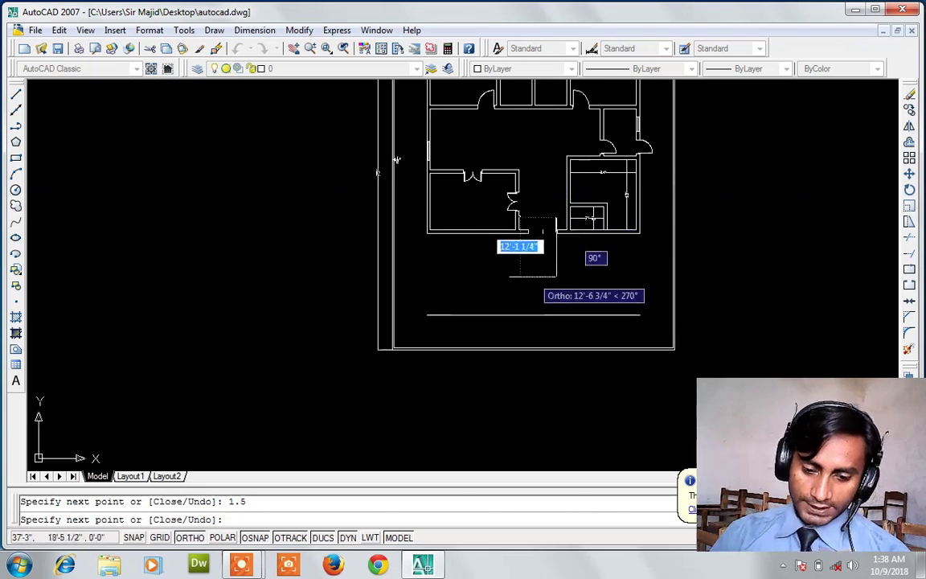
{"action": "scroll", "coordinate": [532, 276], "scroll_direction": "up", "scroll_amount": 4}
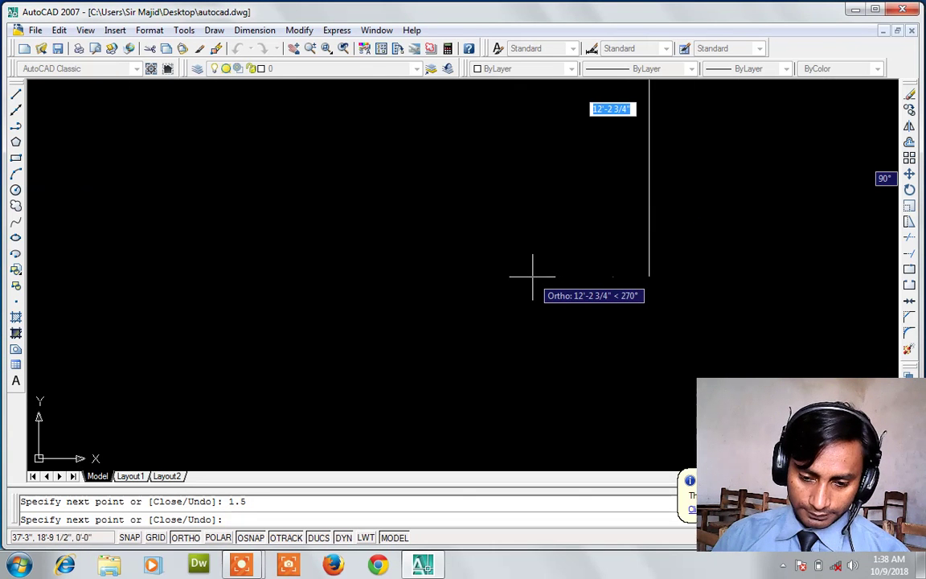
{"action": "scroll", "coordinate": [532, 275], "scroll_direction": "down", "scroll_amount": 2}
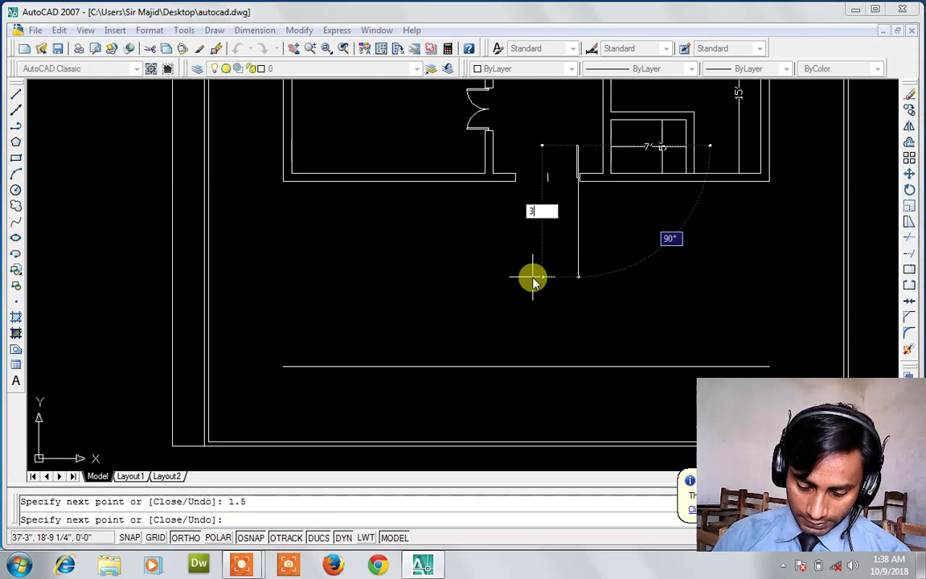
{"action": "type", "text": "3'"}
{"action": "key", "text": "Escape"}
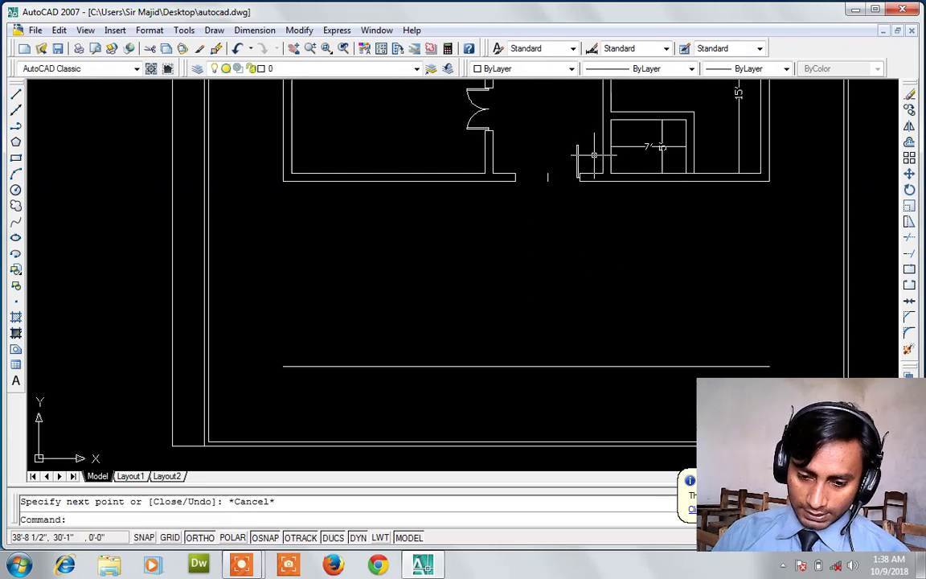
{"action": "scroll", "coordinate": [579, 135], "scroll_direction": "up", "scroll_amount": 2}
{"action": "scroll", "coordinate": [579, 135], "scroll_direction": "up", "scroll_amount": 2}
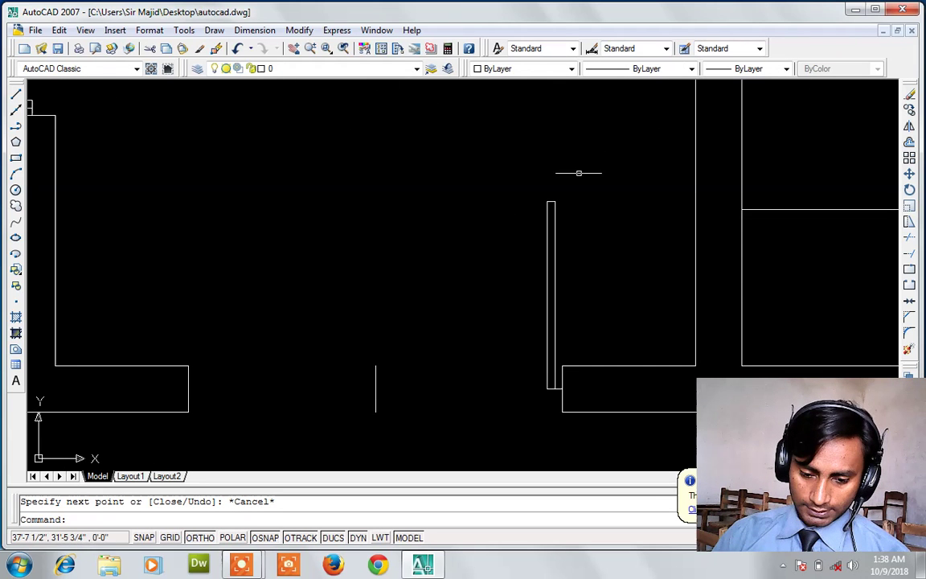
- Draw a 3-point swing arc from the top of the door leaf to the opening's centre
{"action": "type", "text": "a"}
{"action": "key", "text": "Return"}
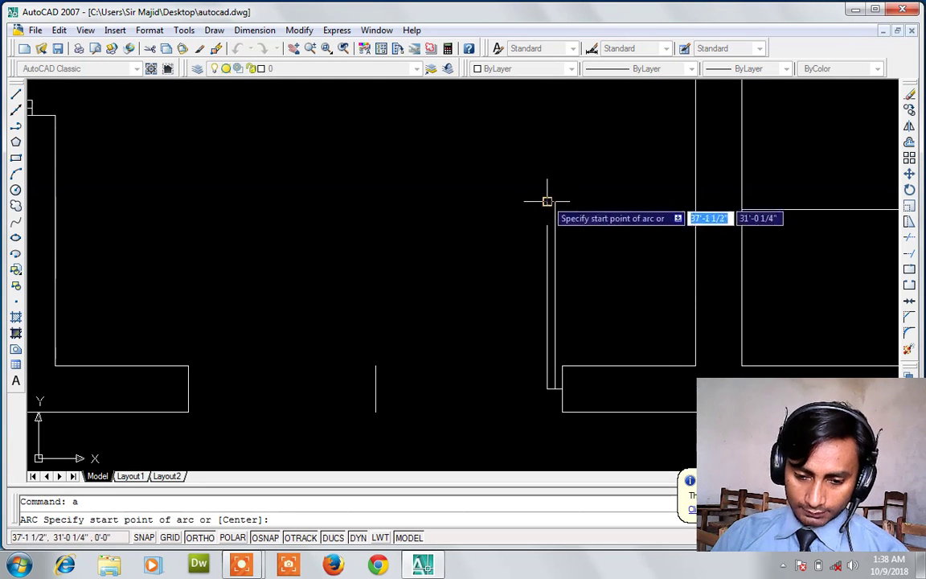
{"action": "left_click", "coordinate": [546, 201]}
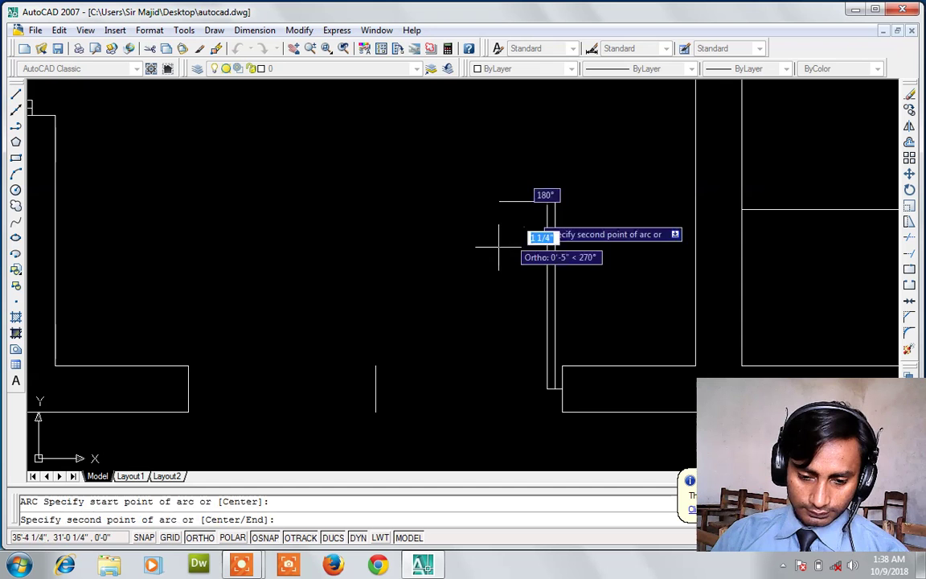
{"action": "left_click", "coordinate": [374, 366]}
{"action": "left_click", "coordinate": [377, 386]}
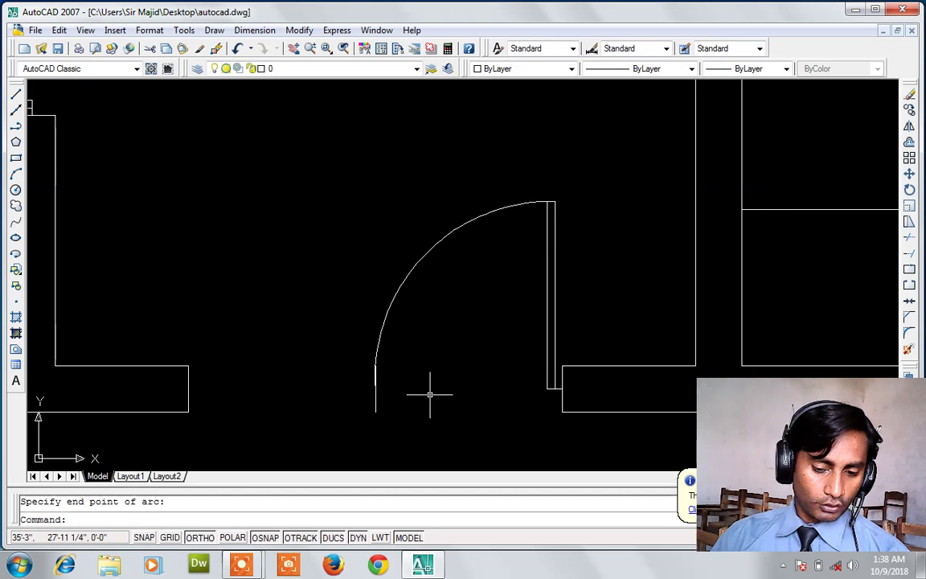
- Mirror the leaf and arc about a vertical centre axis, keeping the original, and erase the leftover line
{"action": "type", "text": "mi"}
{"action": "key", "text": "Return"}
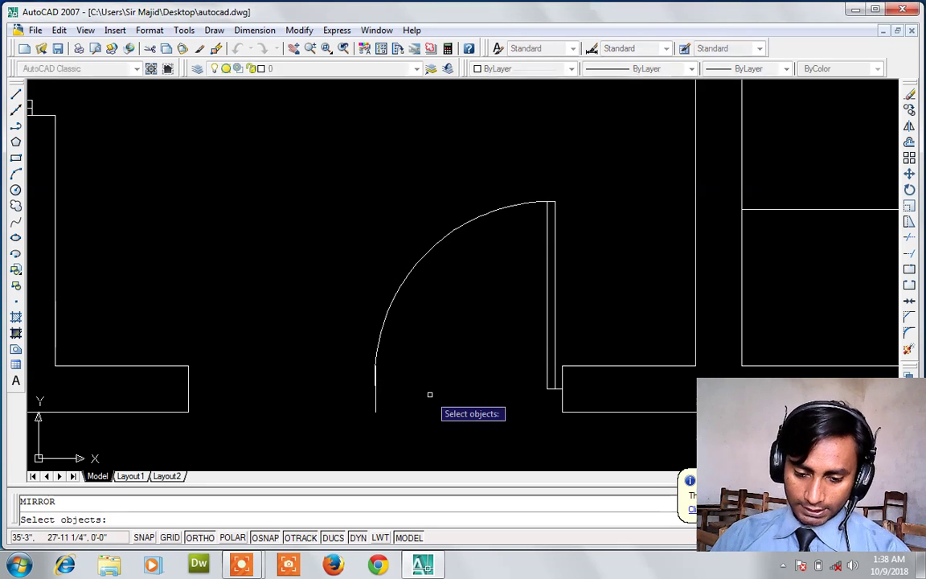
{"action": "left_click", "coordinate": [569, 189]}
{"action": "left_click", "coordinate": [462, 240]}
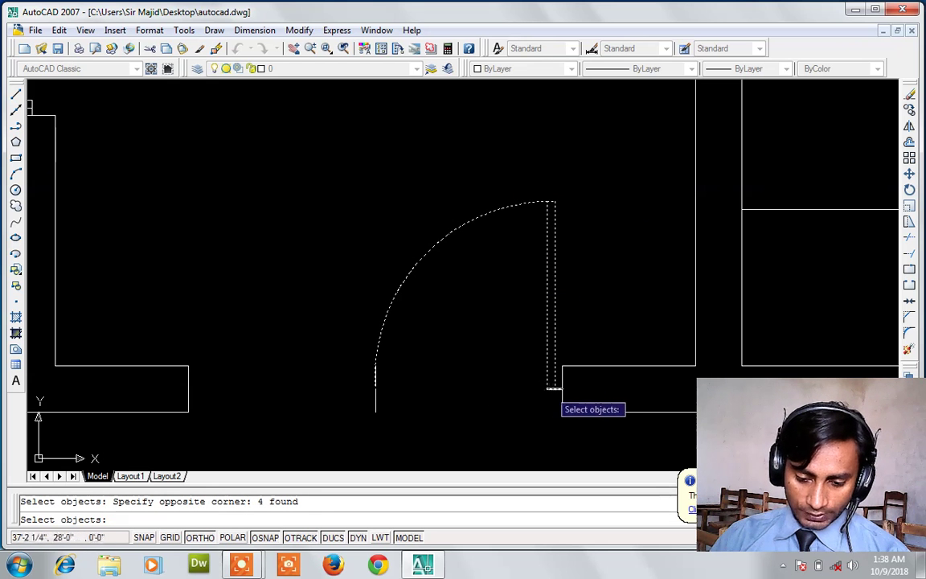
{"action": "left_click", "coordinate": [552, 390]}
{"action": "key", "text": "Return"}
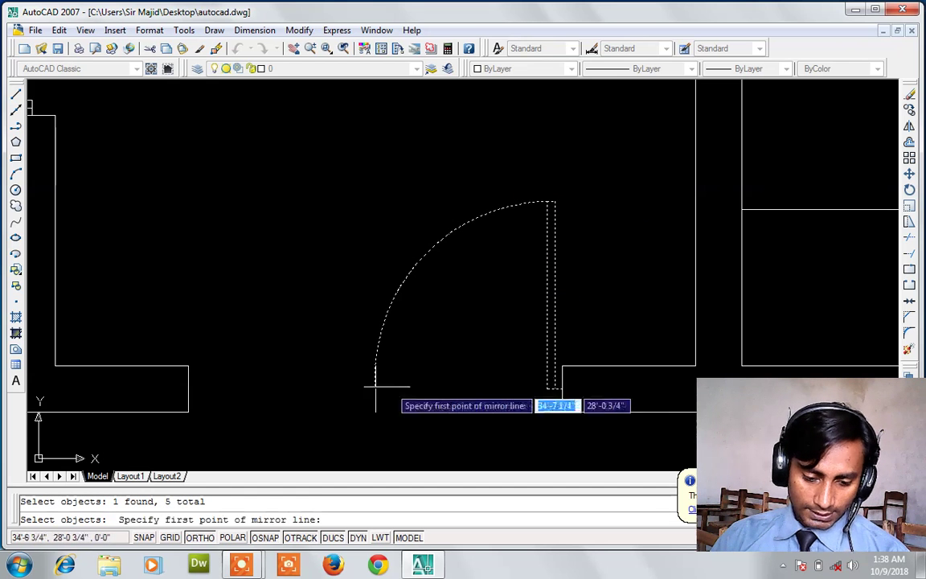
{"action": "left_click", "coordinate": [375, 390]}
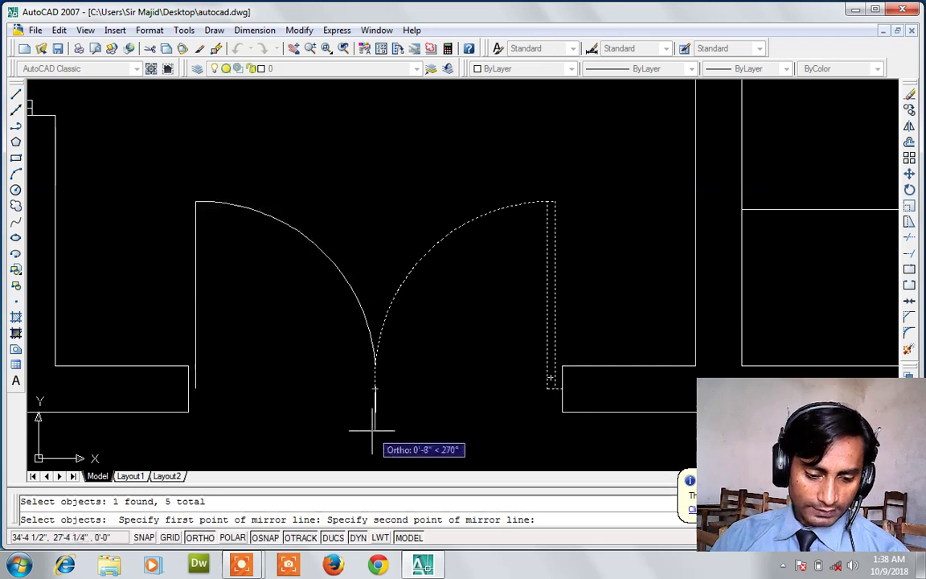
{"action": "left_click", "coordinate": [375, 410]}
{"action": "key", "text": "Return"}
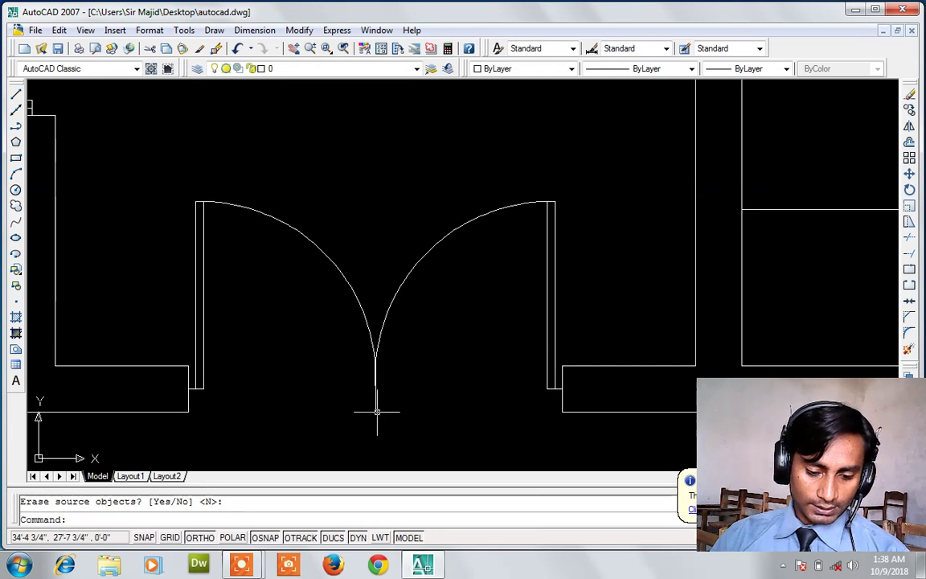
{"action": "left_click", "coordinate": [377, 410]}
{"action": "key", "text": "Delete"}
{"action": "scroll", "coordinate": [376, 410], "scroll_direction": "down", "scroll_amount": 2}
- Pan the plan upward and delete the long stray horizontal line beneath it
{"action": "scroll", "coordinate": [375, 410], "scroll_direction": "down", "scroll_amount": 2}
{"action": "scroll", "coordinate": [376, 410], "scroll_direction": "down", "scroll_amount": 2}
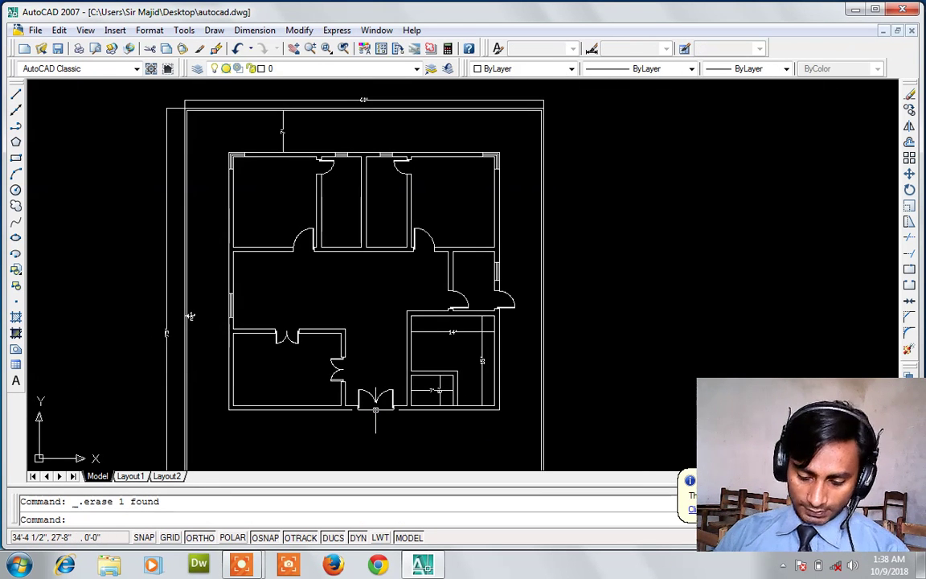
{"action": "type", "text": "p"}
{"action": "key", "text": "Return"}
{"action": "left_click_drag", "start_coordinate": [371, 398], "coordinate": [387, 312]}
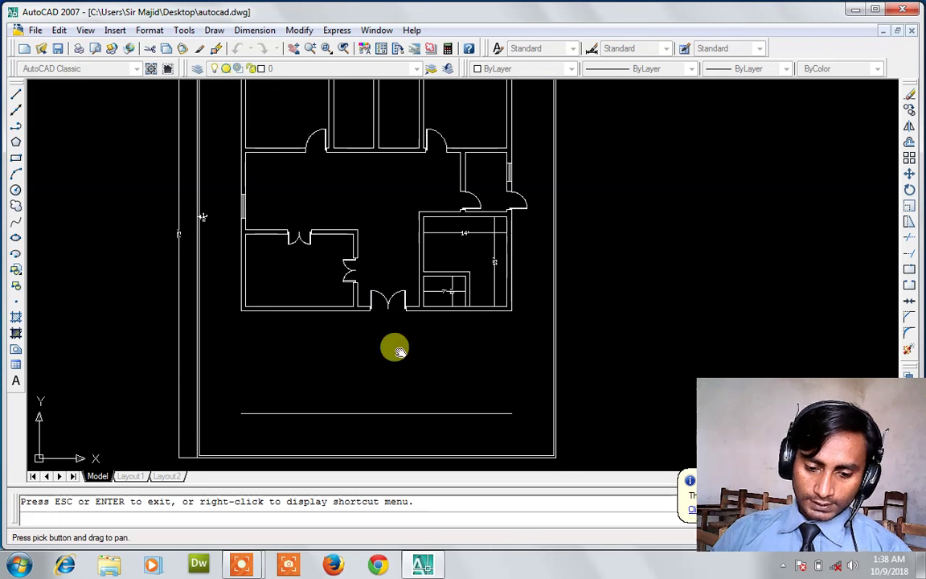
{"action": "key", "text": "Escape"}
{"action": "left_click", "coordinate": [404, 413]}
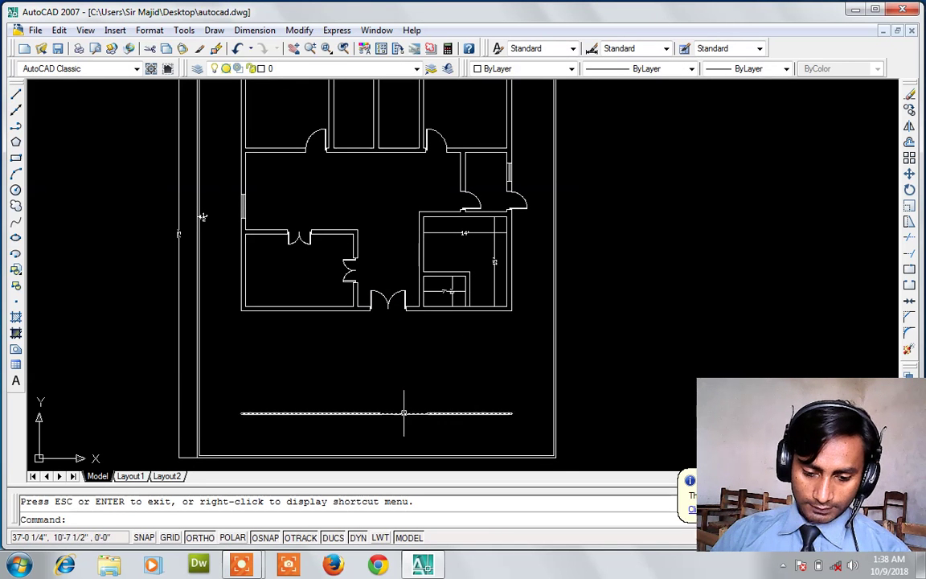
{"action": "key", "text": "Delete"}
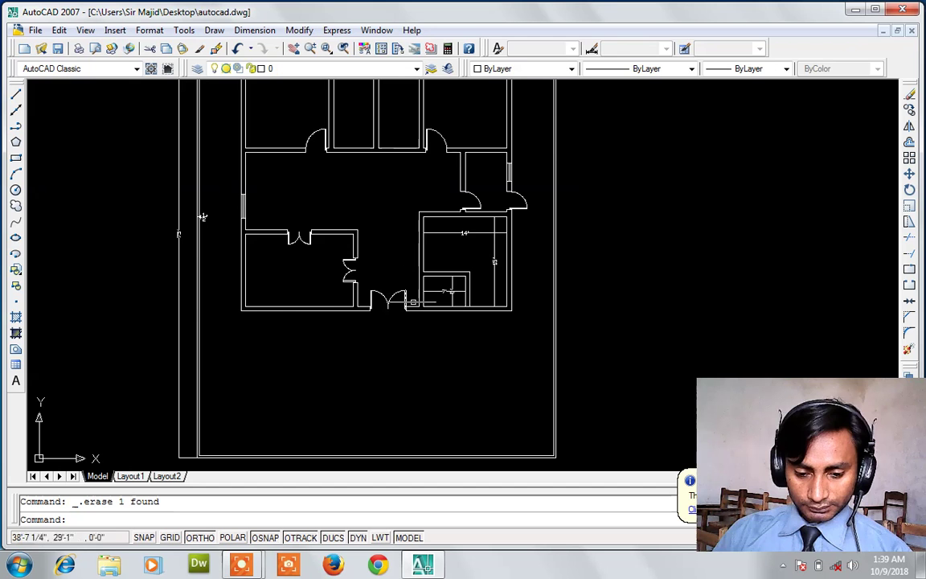
- Delete the 14' and 15' dimensions from the right-hand room
{"action": "scroll", "coordinate": [439, 291], "scroll_direction": "up", "scroll_amount": 2}
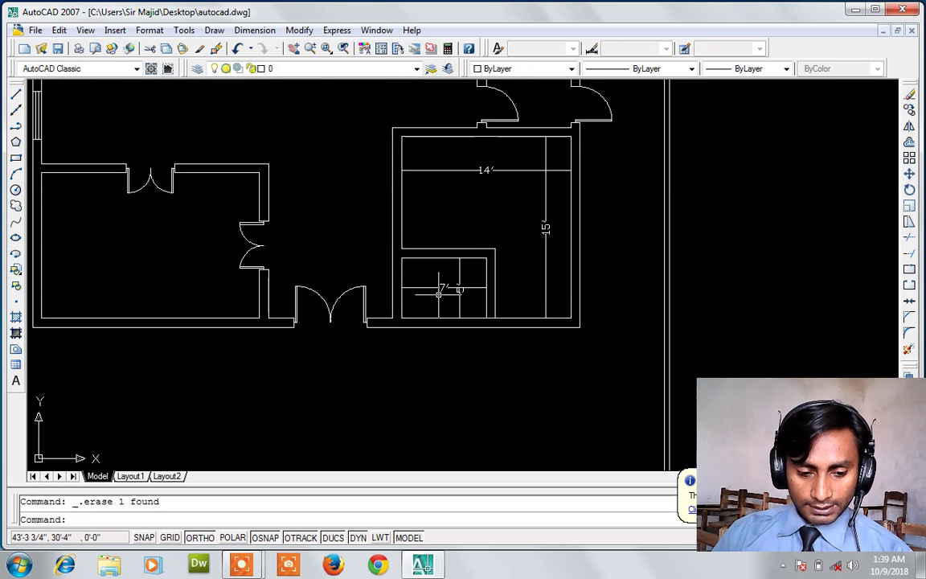
{"action": "scroll", "coordinate": [439, 291], "scroll_direction": "down", "scroll_amount": 2}
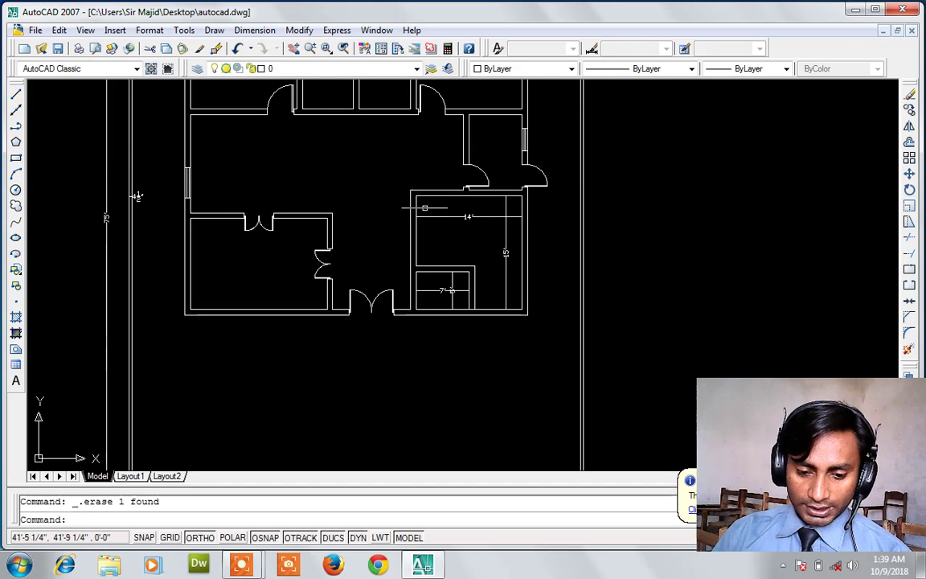
{"action": "left_click", "coordinate": [515, 209]}
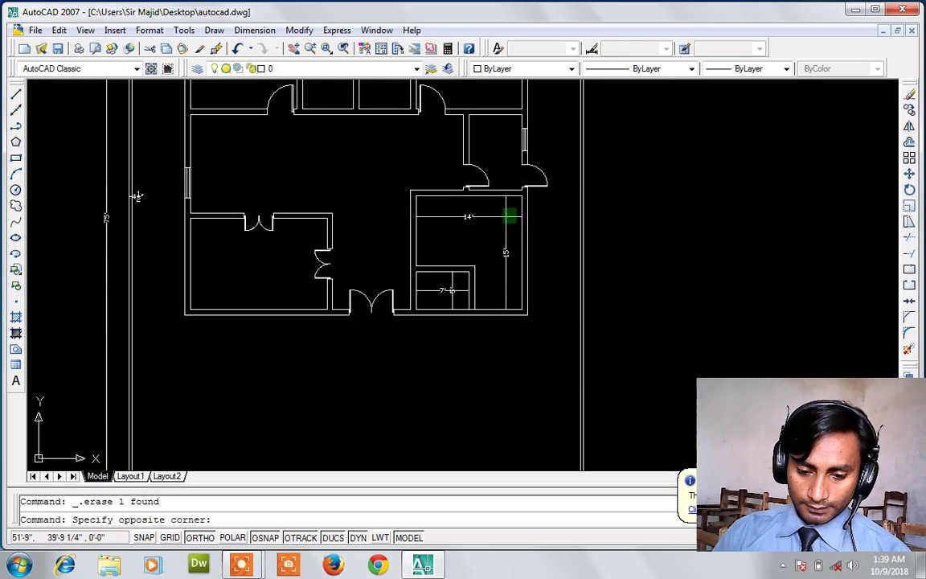
{"action": "left_click", "coordinate": [460, 230]}
{"action": "key", "text": "Delete"}
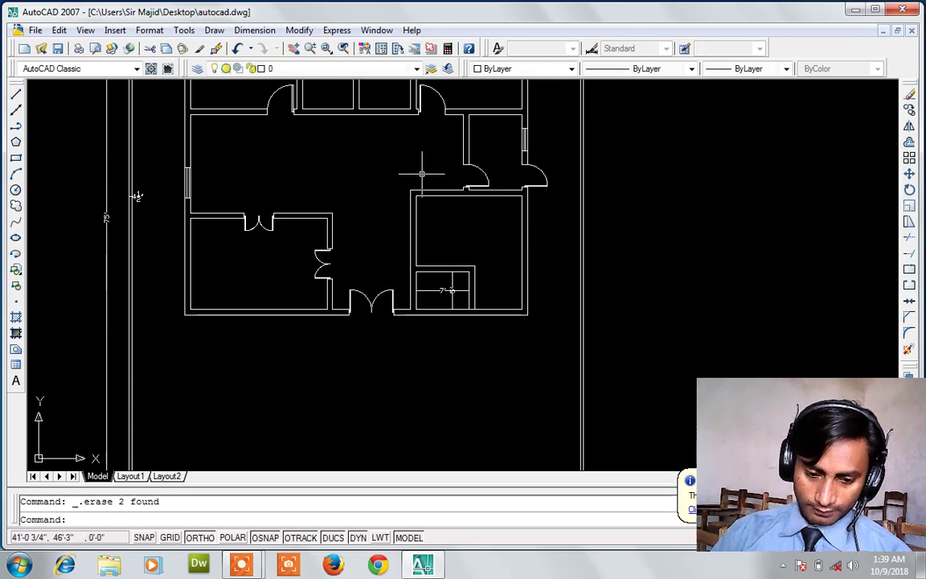
- Set up a 4.5" offset from the wall line at the room's top-left corner
{"action": "scroll", "coordinate": [422, 173], "scroll_direction": "up", "scroll_amount": 3}
{"action": "type", "text": "l"}
{"action": "key", "text": "Return"}
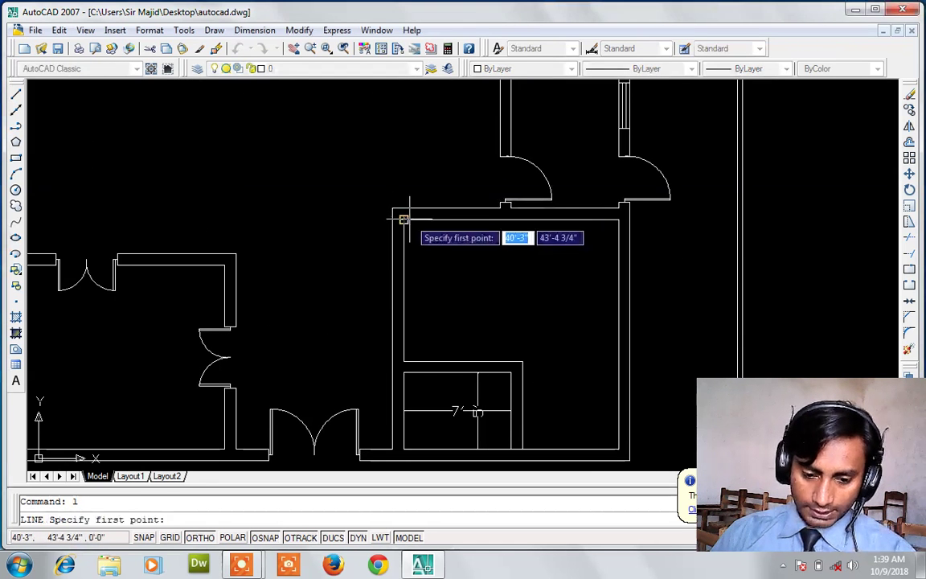
{"action": "left_click", "coordinate": [402, 213]}
{"action": "key", "text": "Escape"}
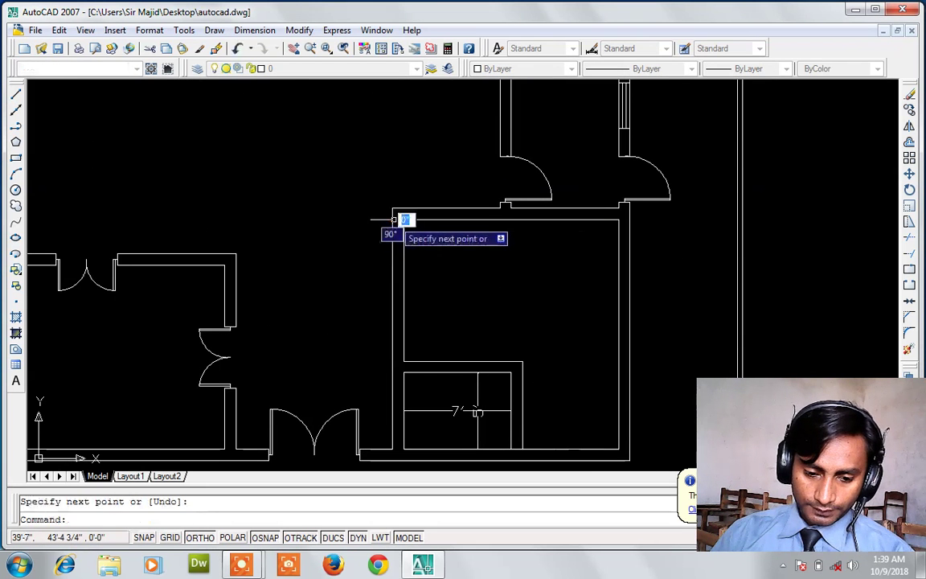
{"action": "key", "text": "Escape"}
{"action": "type", "text": "o"}
{"action": "key", "text": "Return"}
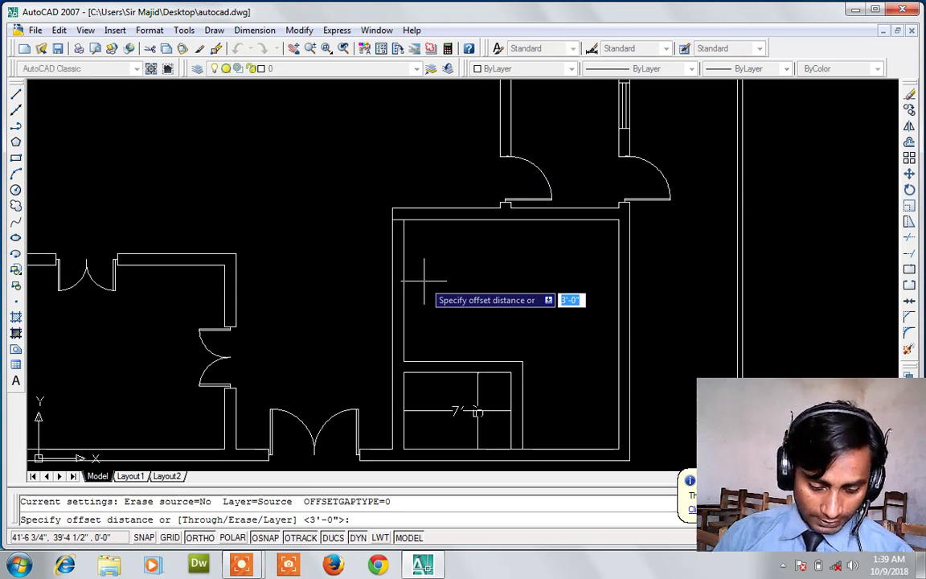
{"action": "type", "text": "3'"}
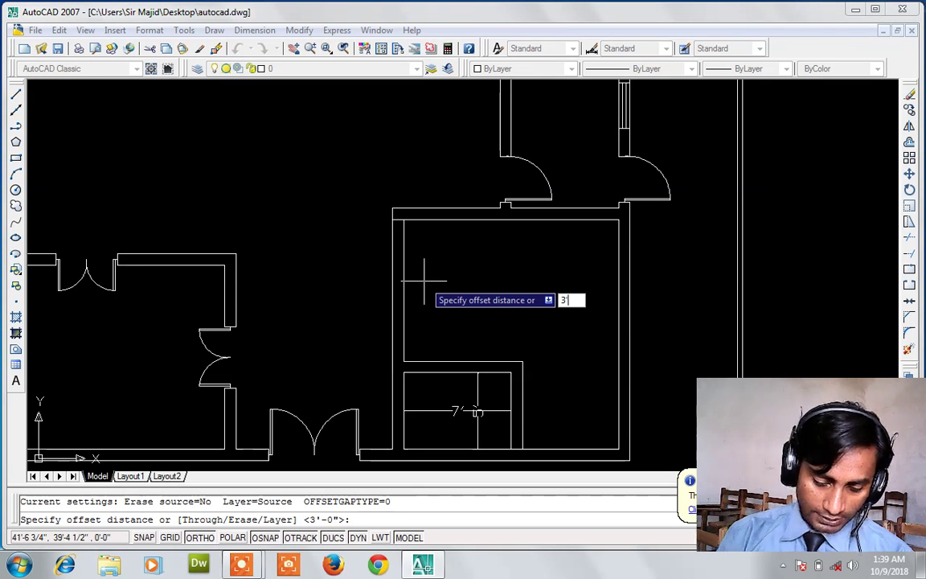
{"action": "type", "text": "6"}
{"action": "key", "text": "Return"}
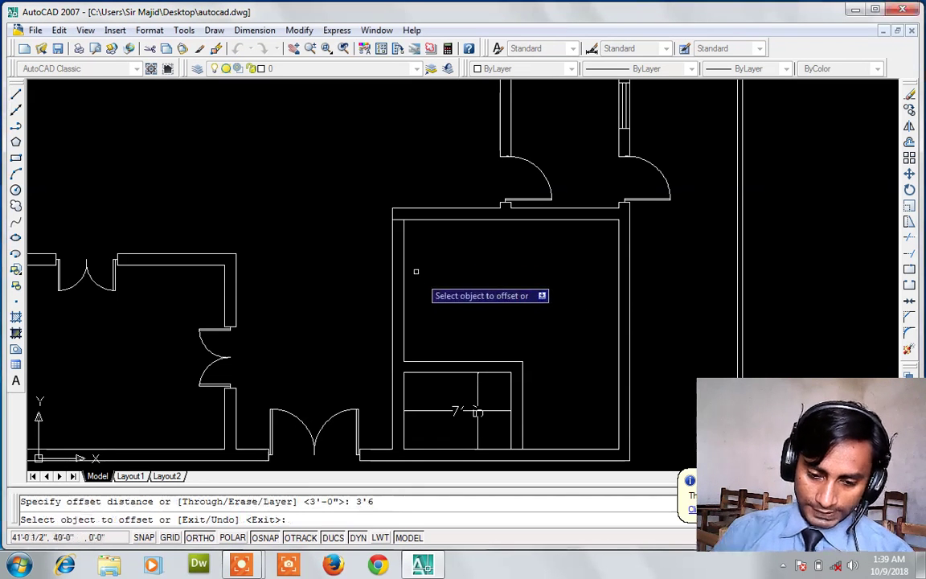
{"action": "key", "text": "Escape"}
{"action": "type", "text": "o"}
{"action": "key", "text": "Return"}
{"action": "type", "text": "4."}
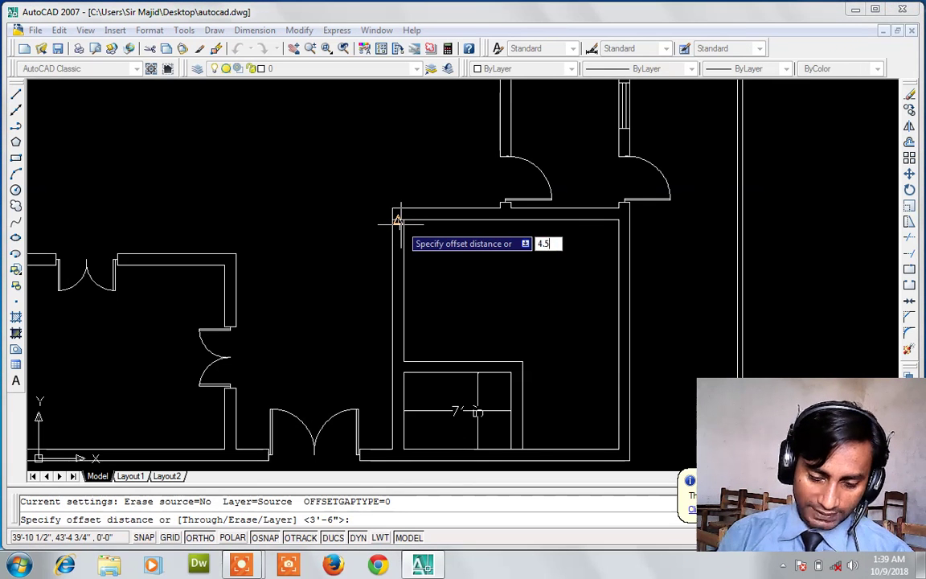
{"action": "type", "text": "5"}
{"action": "key", "text": "Return"}
{"action": "left_click", "coordinate": [395, 216]}
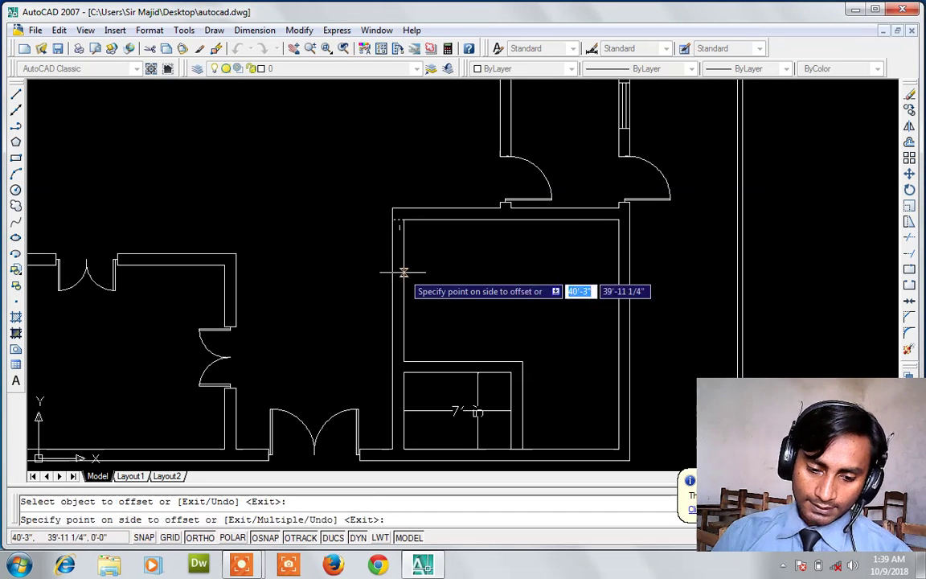
{"action": "key", "text": "Escape"}
{"action": "left_click", "coordinate": [397, 219]}
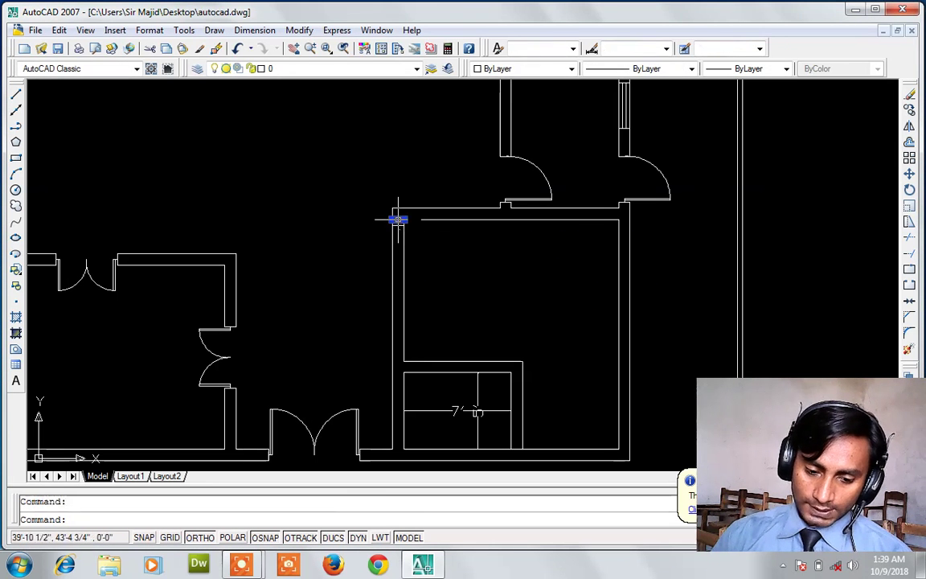
{"action": "key", "text": "Escape"}
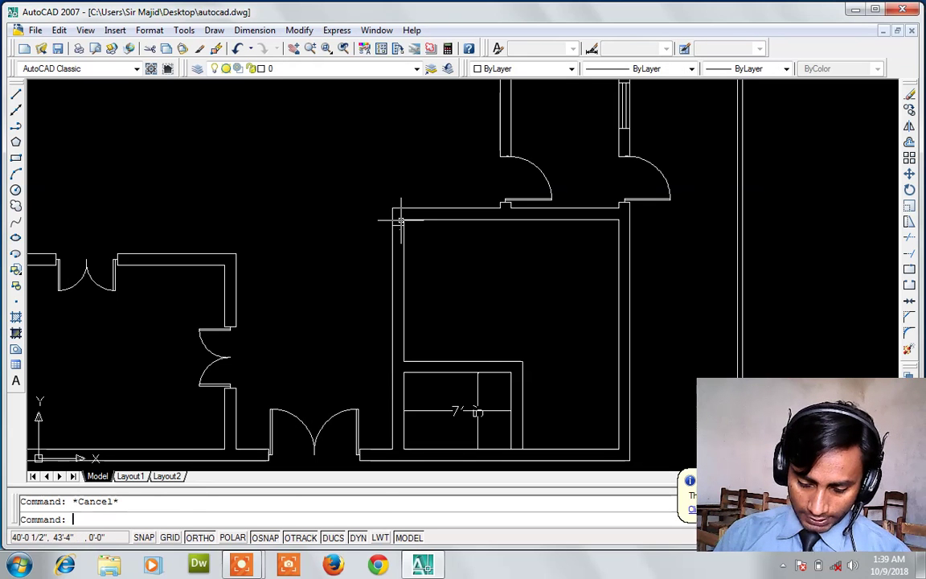
- Offset the short edge mark 3'6" further down the wall for the opening's other edge
{"action": "key", "text": "Return"}
{"action": "type", "text": "3"}
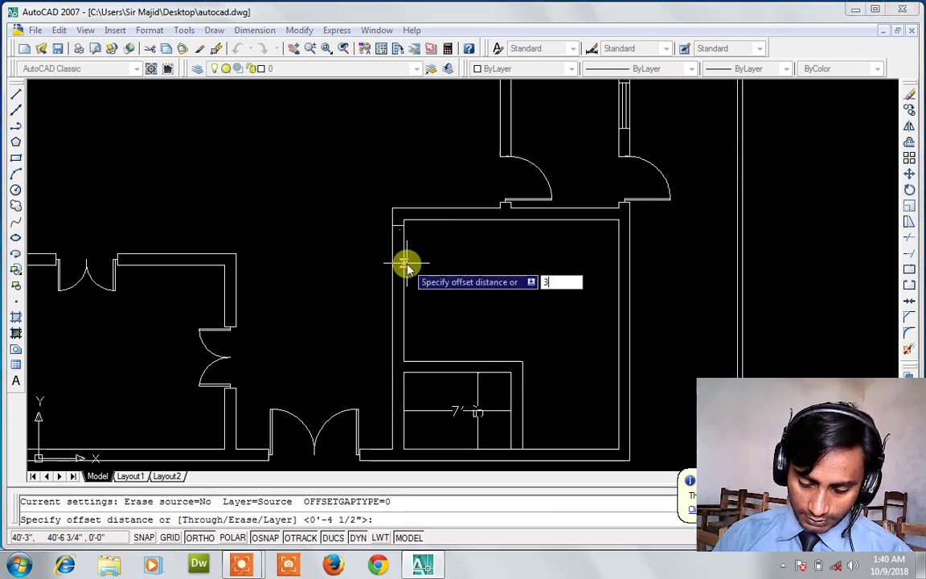
{"action": "type", "text": "'5"}
{"action": "type", "text": "6"}
{"action": "key", "text": "Return"}
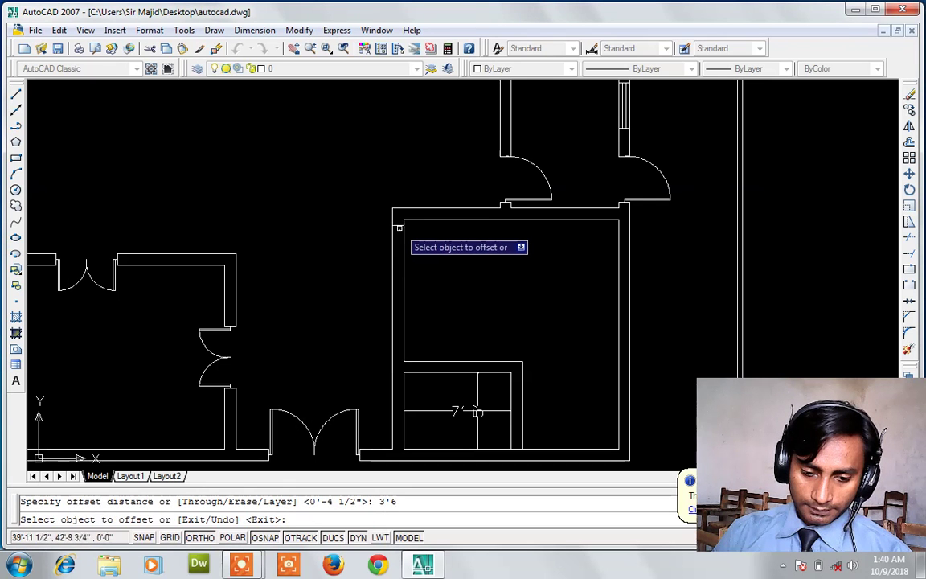
{"action": "left_click", "coordinate": [398, 242]}
{"action": "left_click", "coordinate": [397, 274]}
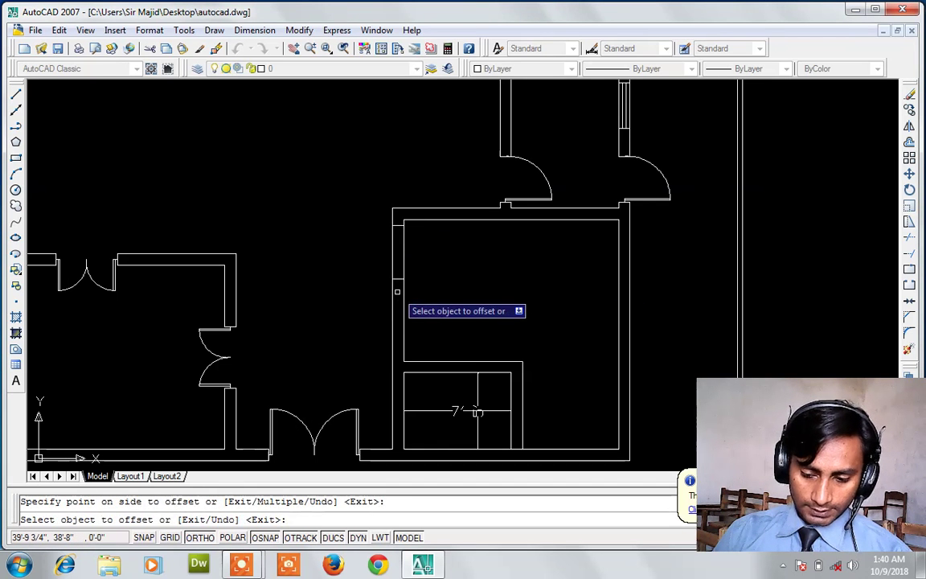
{"action": "key", "text": "Escape"}
- Trim the wall segments out of the 3'6" opening
{"action": "type", "text": "tr"}
{"action": "key", "text": "Return"}
{"action": "key", "text": "Return"}
{"action": "left_click", "coordinate": [422, 256]}
{"action": "left_click", "coordinate": [371, 263]}
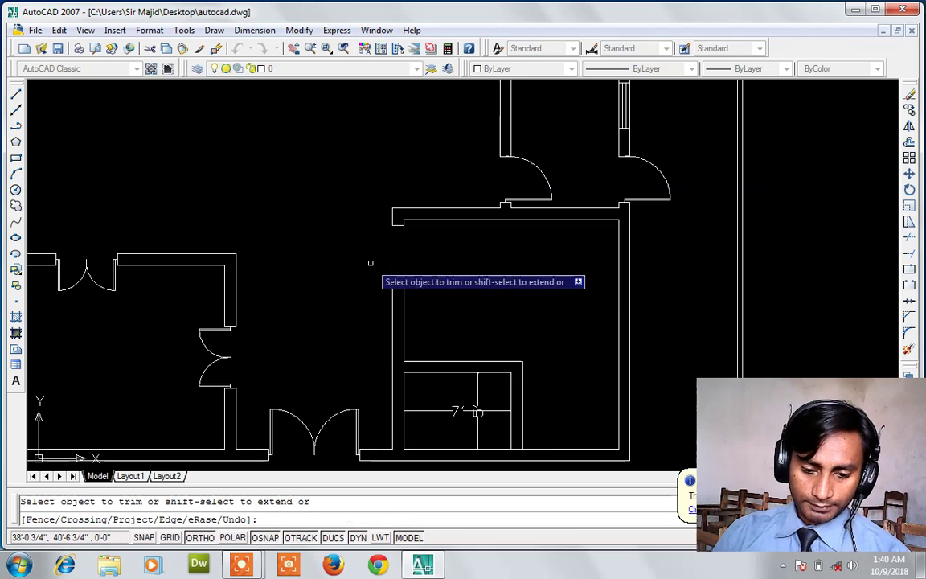
- Draw the thin door panel from the wall end with 3, 3'6" and 1.5 segments
{"action": "key", "text": "Escape"}
{"action": "key", "text": "Return"}
{"action": "left_click", "coordinate": [397, 225]}
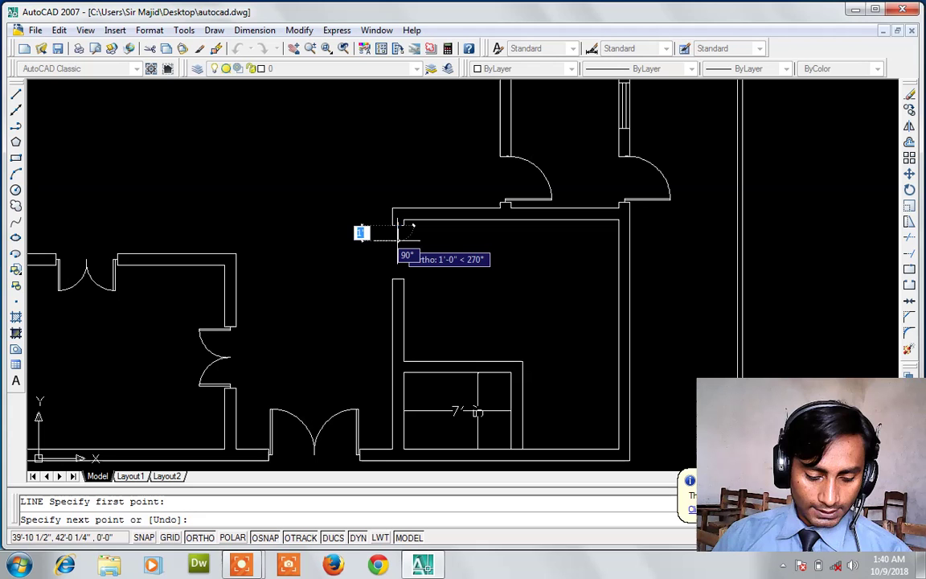
{"action": "type", "text": "3"}
{"action": "key", "text": "Return"}
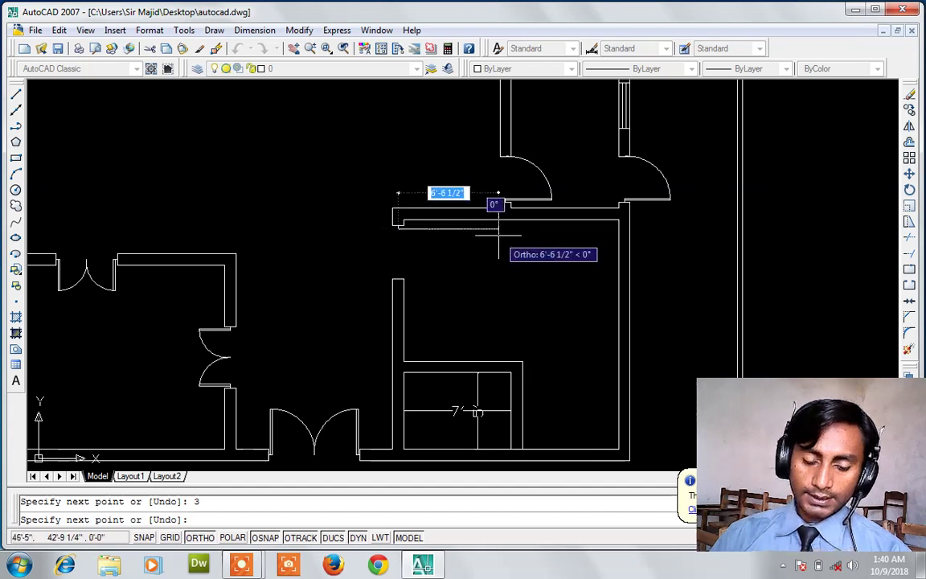
{"action": "type", "text": "3'6"}
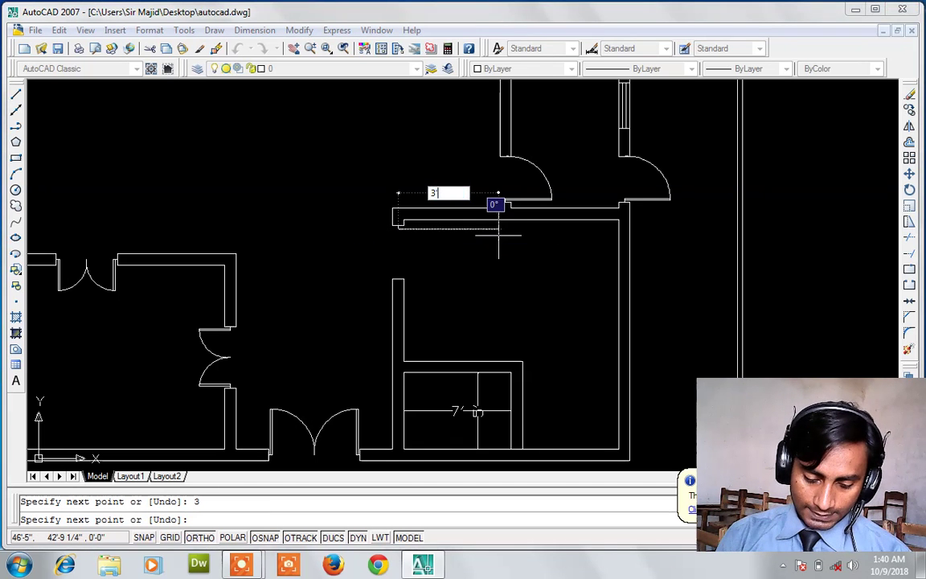
{"action": "key", "text": "Return"}
{"action": "type", "text": "1.5"}
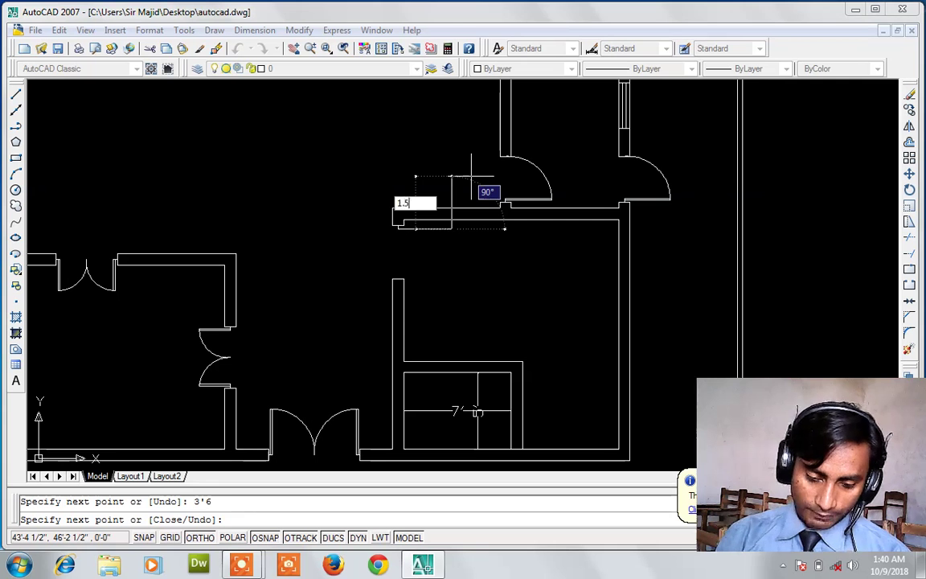
{"action": "key", "text": "Return"}
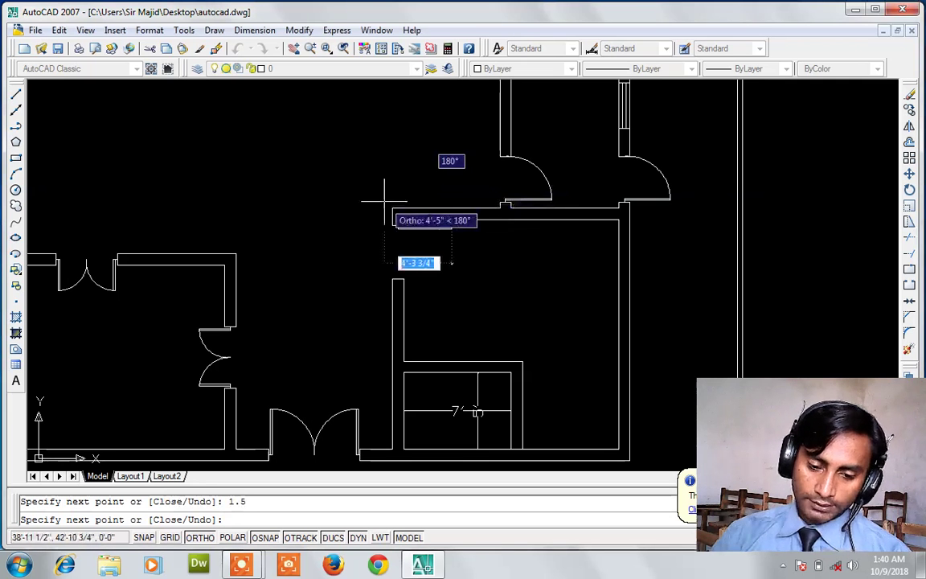
{"action": "type", "text": "3'6"}
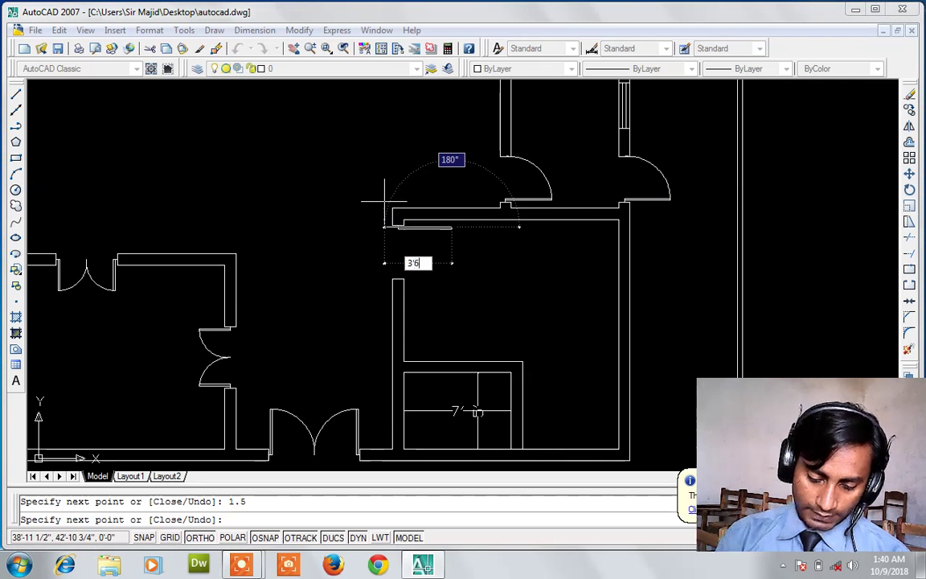
{"action": "key", "text": "Escape"}
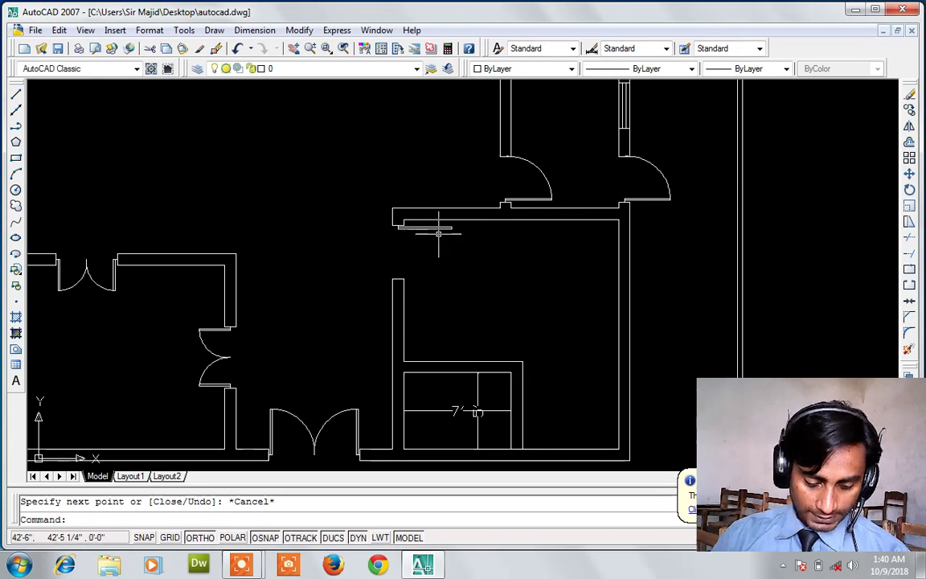
{"action": "type", "text": "a"}
{"action": "key", "text": "Return"}
- Draw the quarter-circle swing arc from the panel's outer end to the opening's far-side wall end
{"action": "scroll", "coordinate": [445, 222], "scroll_direction": "up", "scroll_amount": 3}
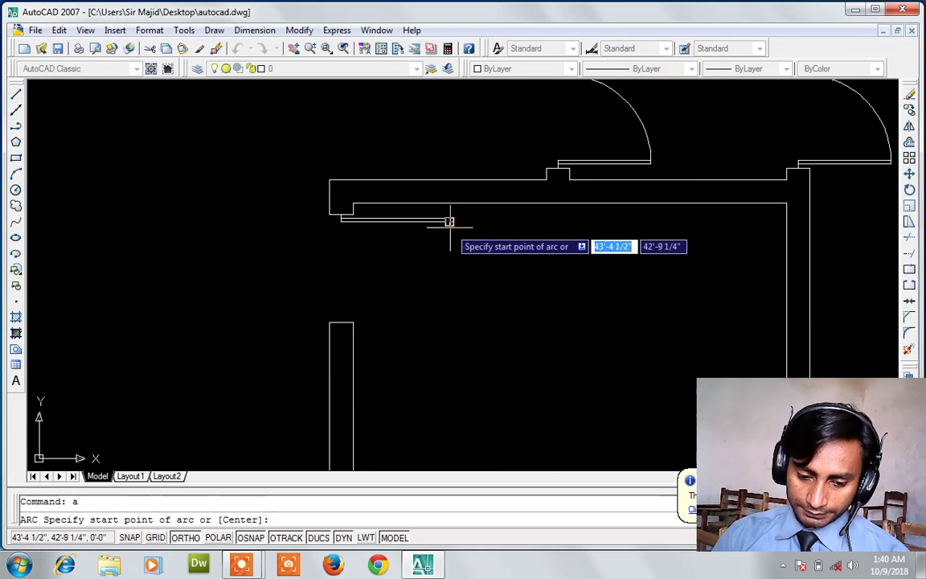
{"action": "left_click", "coordinate": [450, 222]}
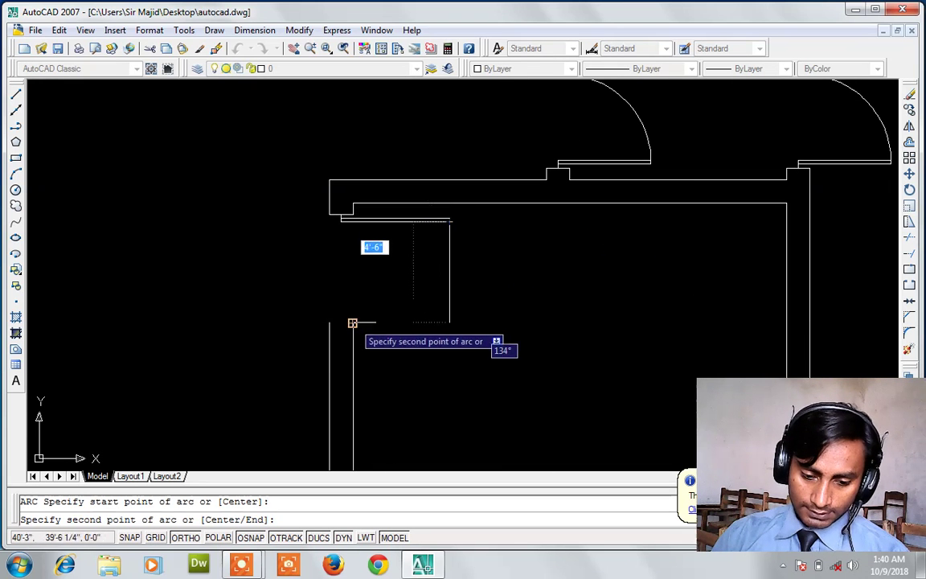
{"action": "left_click", "coordinate": [352, 324]}
{"action": "left_click", "coordinate": [341, 324]}
{"action": "scroll", "coordinate": [364, 297], "scroll_direction": "down", "scroll_amount": 5}
{"action": "scroll", "coordinate": [364, 297], "scroll_direction": "down", "scroll_amount": 3}
{"action": "scroll", "coordinate": [364, 296], "scroll_direction": "up", "scroll_amount": 2}
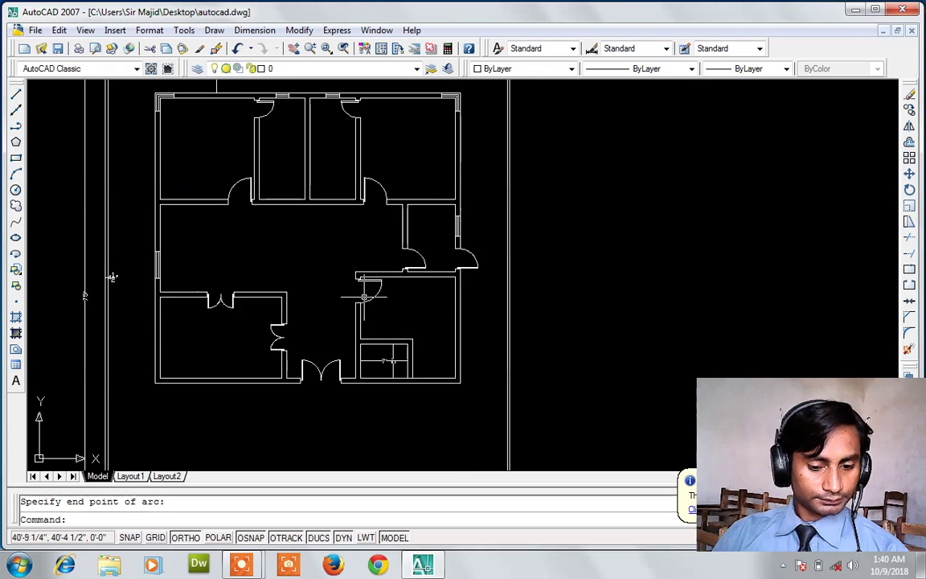
{"action": "scroll", "coordinate": [356, 354], "scroll_direction": "down", "scroll_amount": 1}
{"action": "scroll", "coordinate": [356, 354], "scroll_direction": "up", "scroll_amount": 2}
{"action": "scroll", "coordinate": [356, 354], "scroll_direction": "up", "scroll_amount": 2}
- Draw a short line across the small room's left wall at the room corner
{"action": "type", "text": "l"}
{"action": "key", "text": "Return"}
{"action": "left_click", "coordinate": [372, 321]}
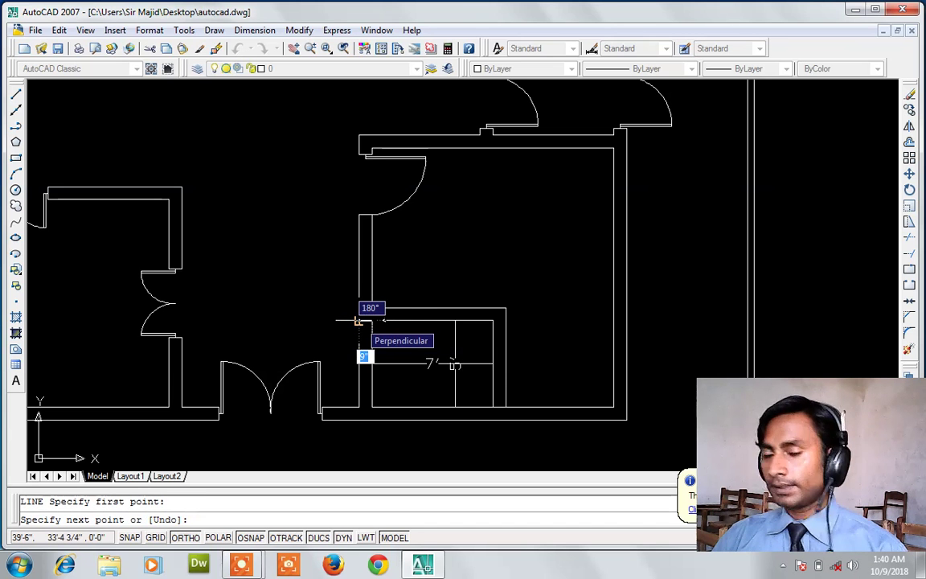
{"action": "left_click", "coordinate": [360, 321]}
{"action": "key", "text": "Return"}
{"action": "key", "text": "Escape"}
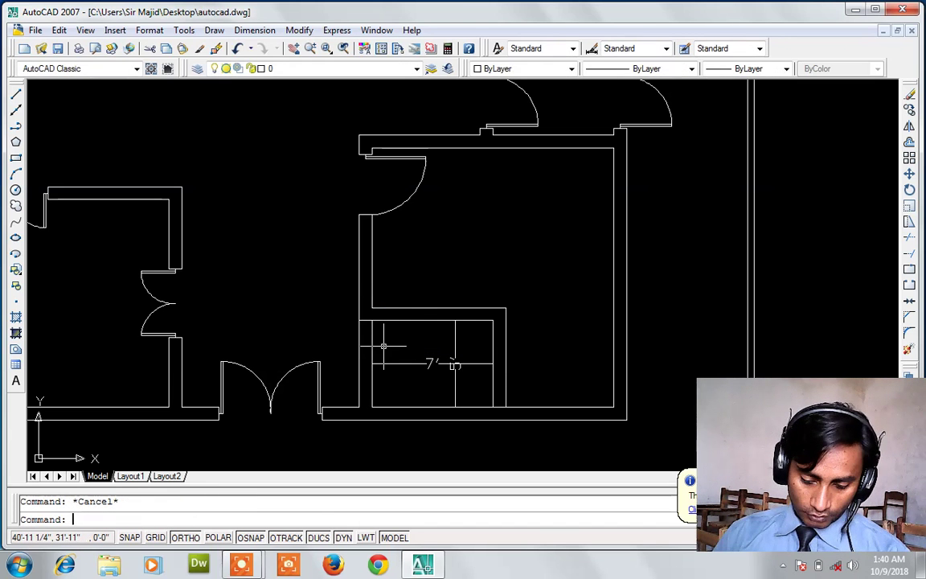
- Offset the short line 4.5 toward the room and delete the original line
{"action": "type", "text": "o"}
{"action": "key", "text": "Return"}
{"action": "type", "text": "4.5"}
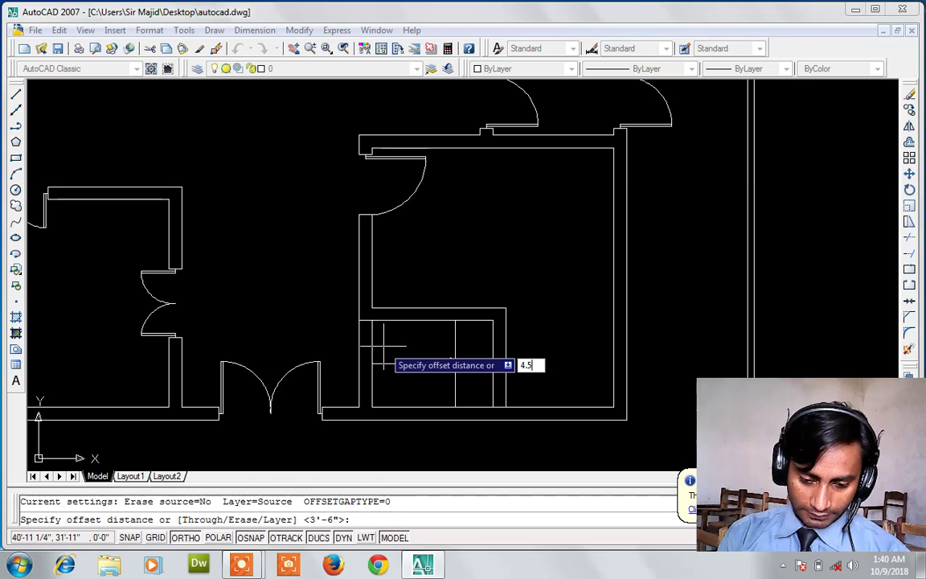
{"action": "key", "text": "Return"}
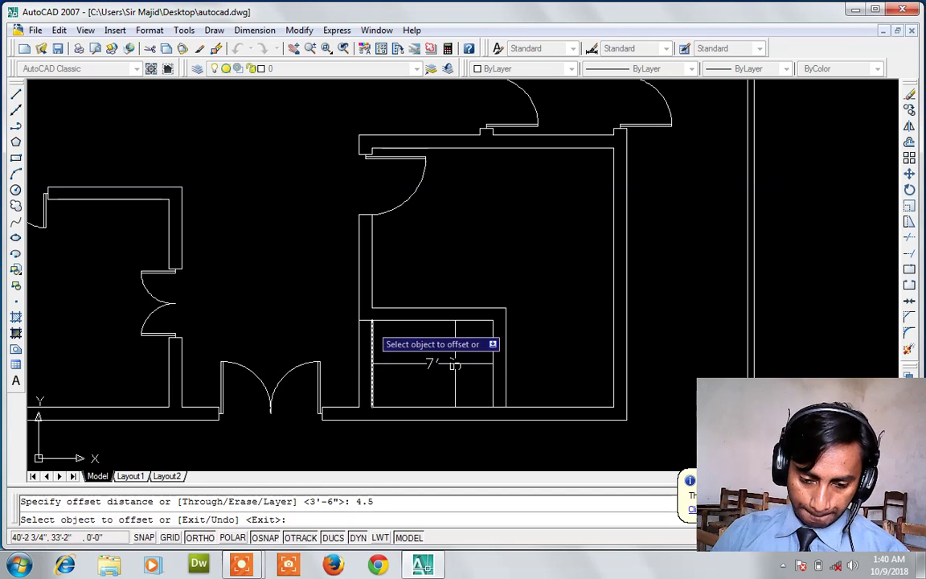
{"action": "left_click", "coordinate": [363, 322]}
{"action": "left_click", "coordinate": [366, 336]}
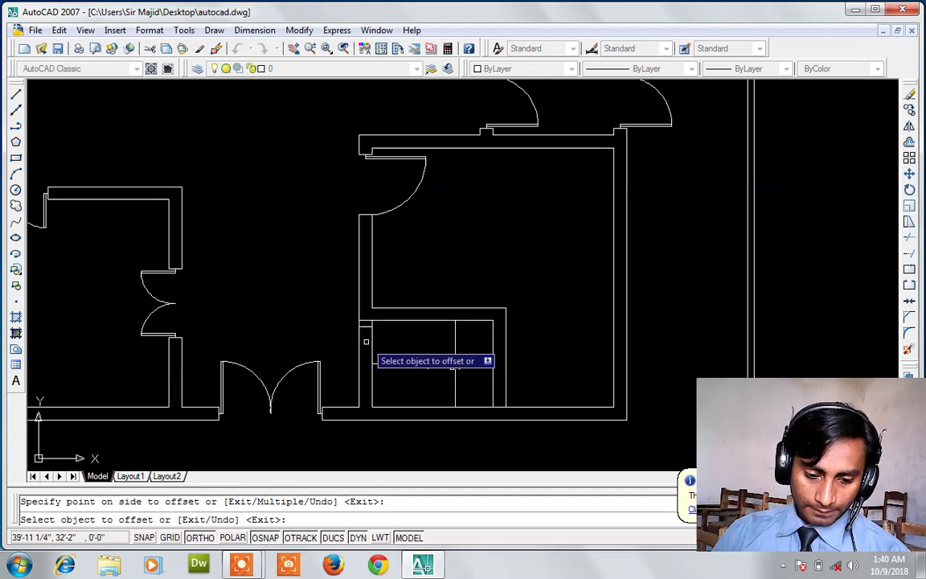
{"action": "key", "text": "Escape"}
{"action": "left_click", "coordinate": [363, 322]}
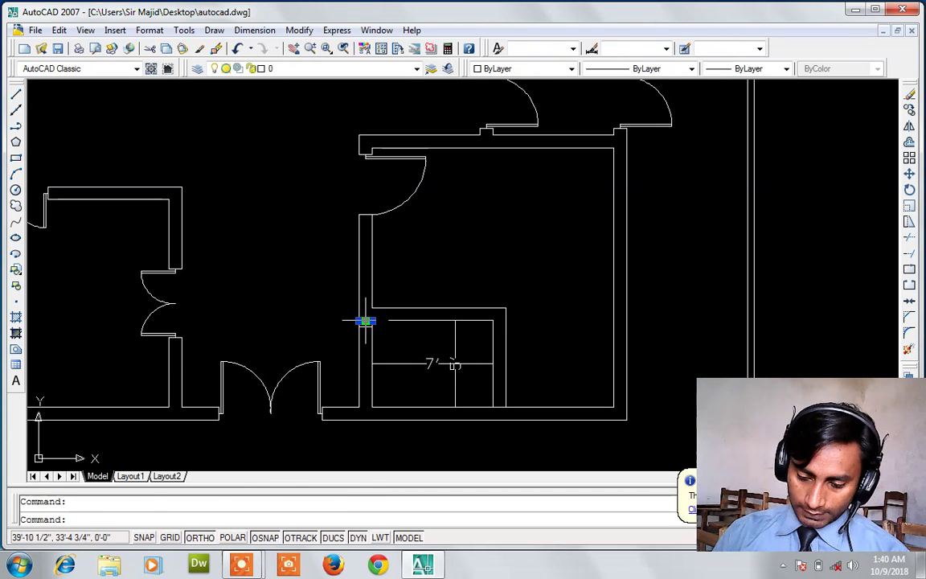
{"action": "key", "text": "Delete"}
{"action": "key", "text": "Escape"}
- Offset that mark 2'6 into the small room to mark the opening's other edge
{"action": "type", "text": "o"}
{"action": "key", "text": "Return"}
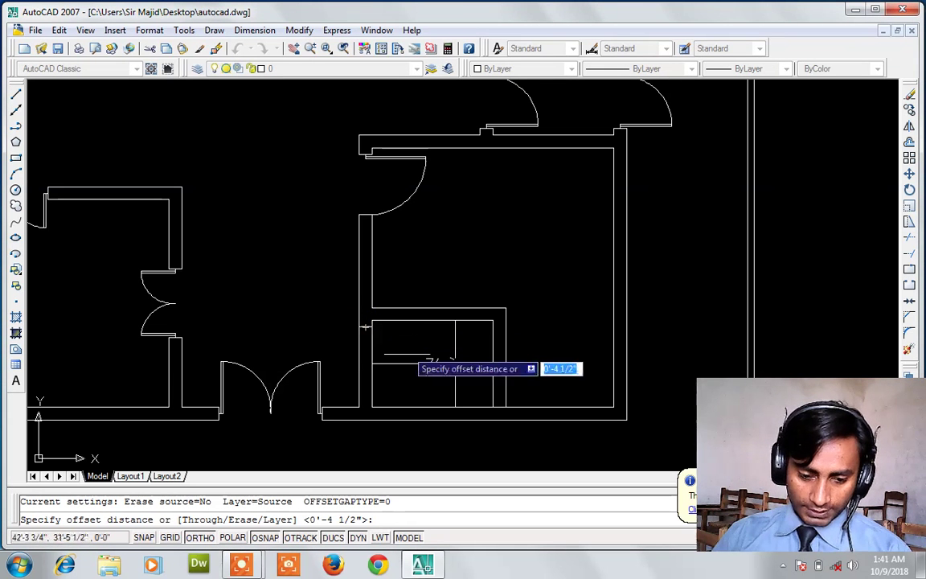
{"action": "type", "text": "2"}
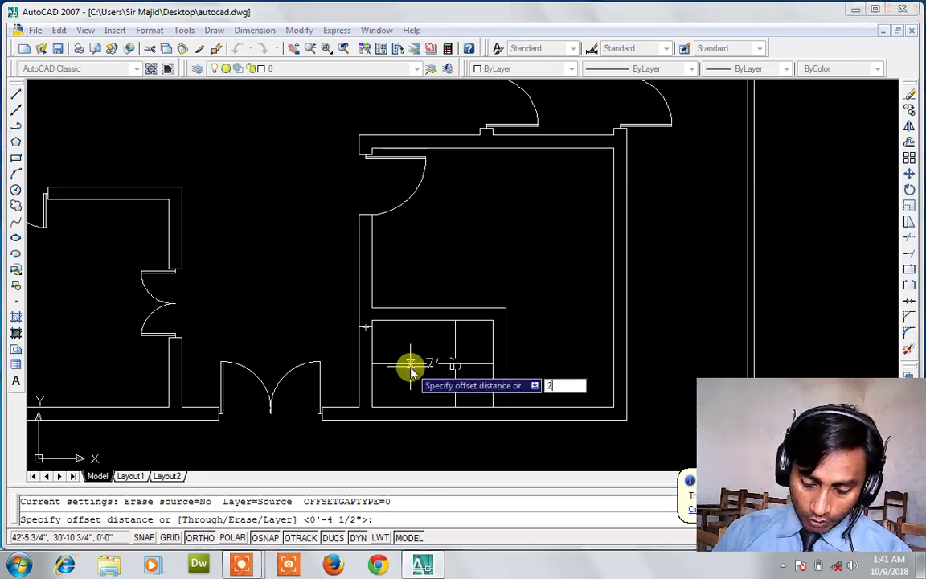
{"action": "type", "text": "6"}
{"action": "key", "text": "Return"}
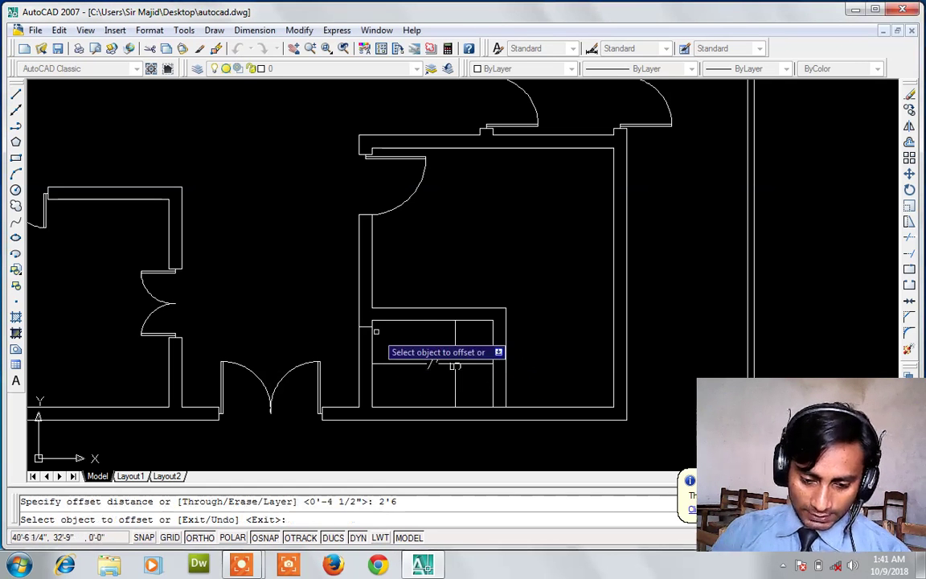
{"action": "left_click", "coordinate": [368, 336]}
{"action": "left_click", "coordinate": [372, 360]}
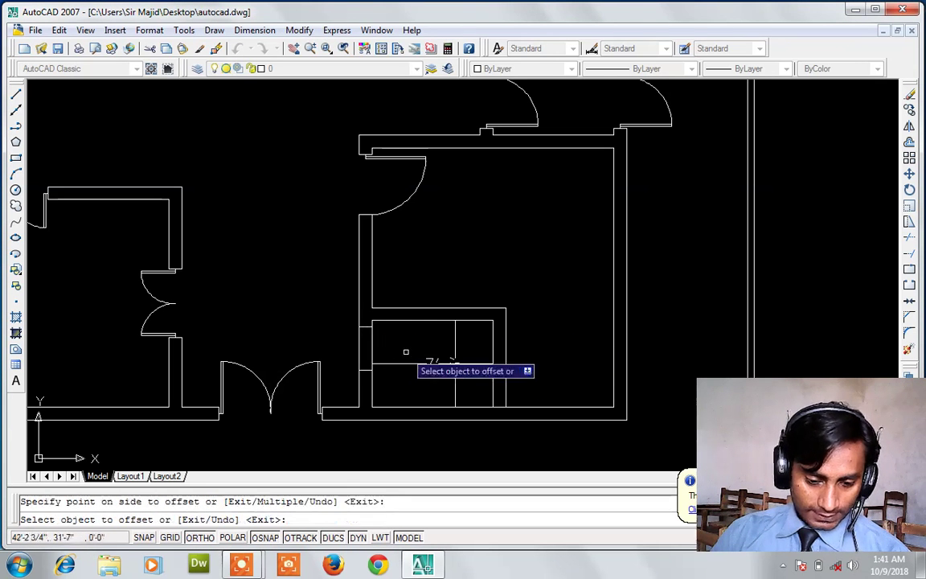
{"action": "key", "text": "Escape"}
- Window-select and erase the two guide lines inside the small room
{"action": "left_click", "coordinate": [460, 368]}
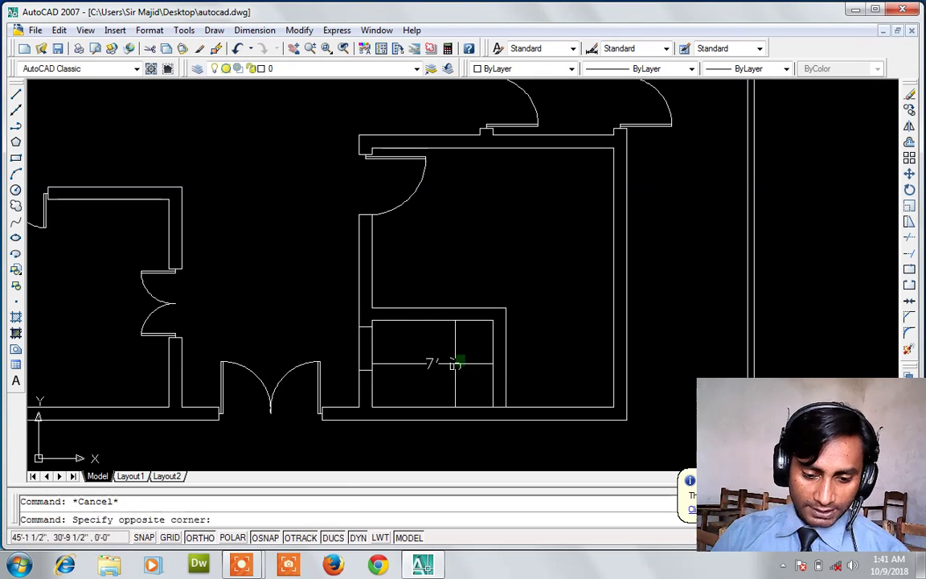
{"action": "left_click", "coordinate": [402, 321]}
{"action": "key", "text": "Delete"}
- Trim the wall out between the two opening marks
{"action": "type", "text": "tr"}
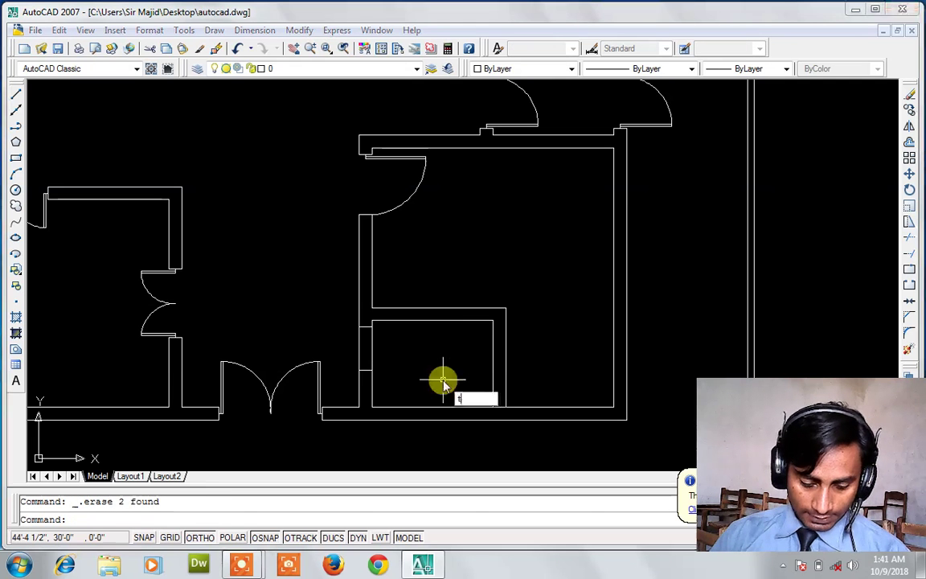
{"action": "key", "text": "Return"}
{"action": "key", "text": "Return"}
{"action": "left_click", "coordinate": [392, 348]}
{"action": "left_click", "coordinate": [357, 355]}
{"action": "key", "text": "Escape"}
- Draw the door leaf panel from the opening edge with segments 3, 2'6, 1.5 and 2
{"action": "type", "text": "l"}
{"action": "key", "text": "Return"}
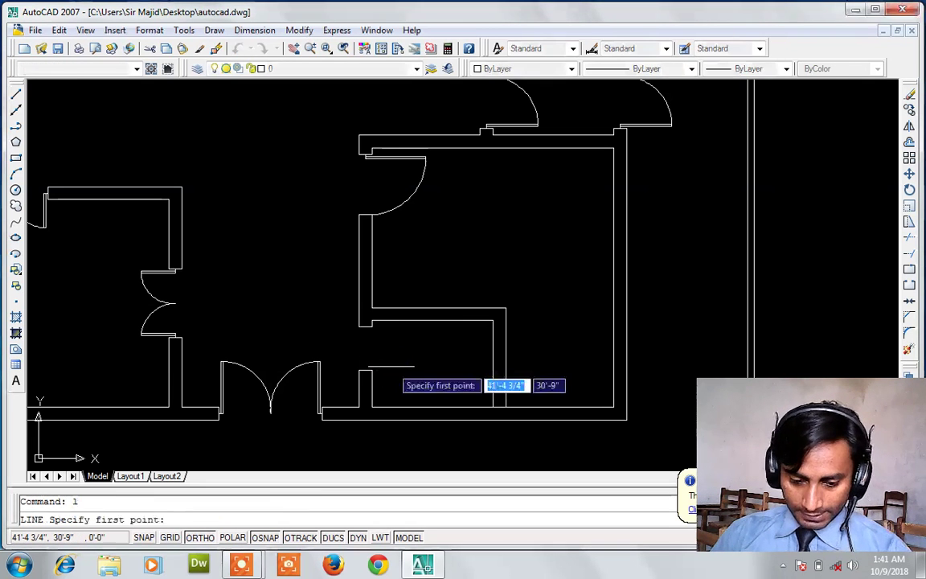
{"action": "left_click", "coordinate": [365, 326]}
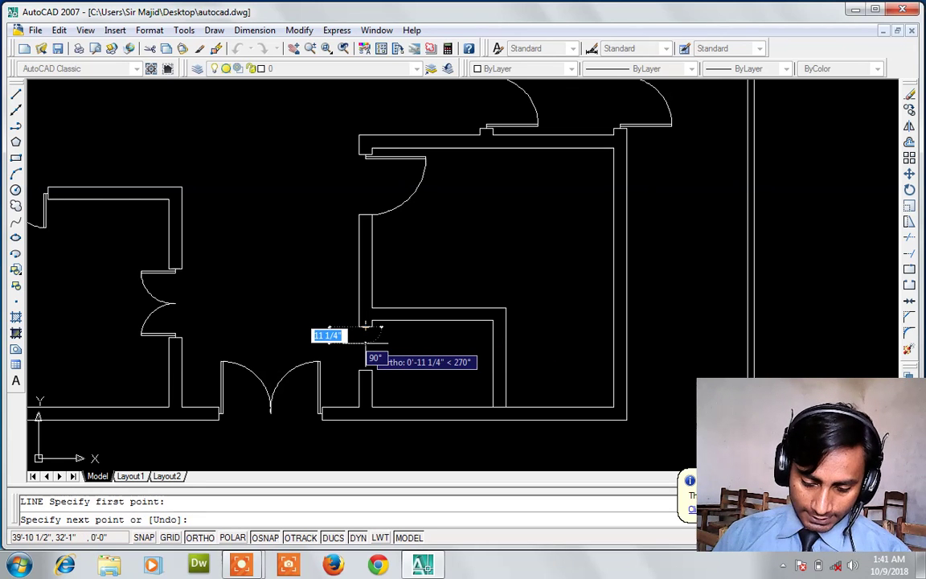
{"action": "type", "text": "3"}
{"action": "key", "text": "Return"}
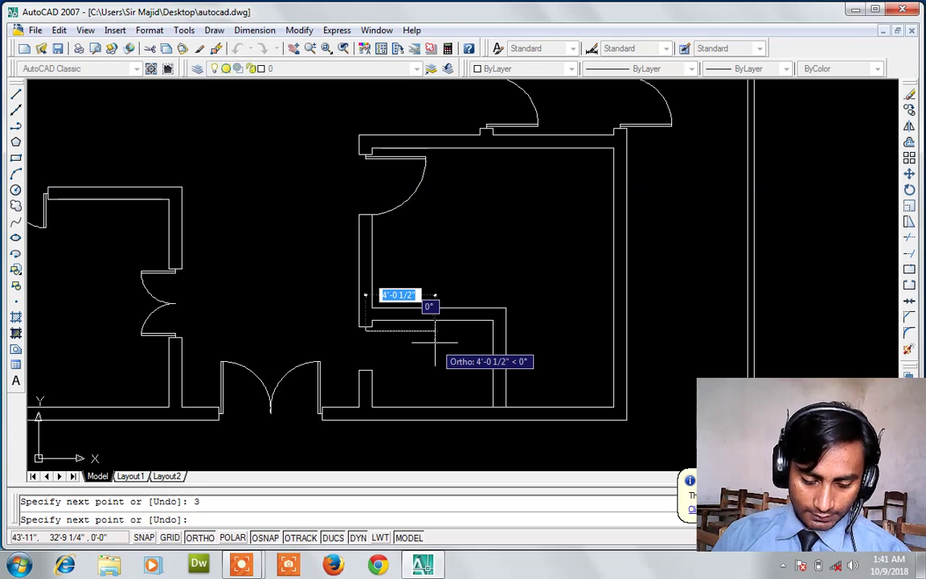
{"action": "type", "text": "2"}
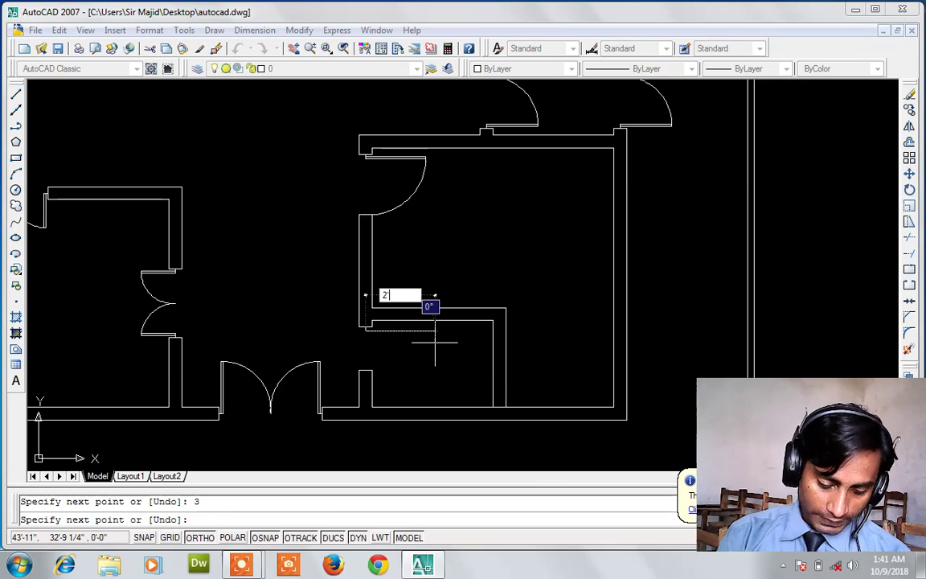
{"action": "type", "text": "'6"}
{"action": "key", "text": "Return"}
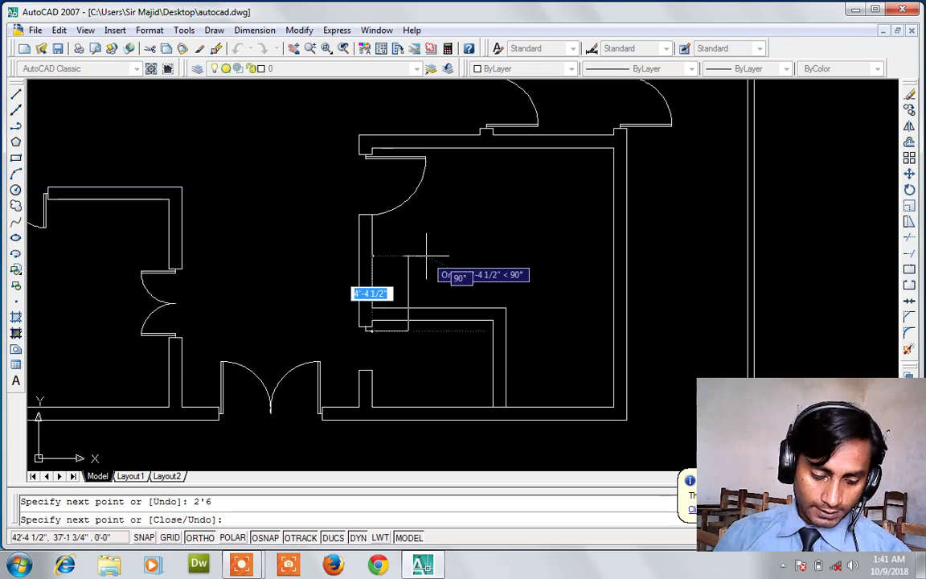
{"action": "type", "text": "1.6"}
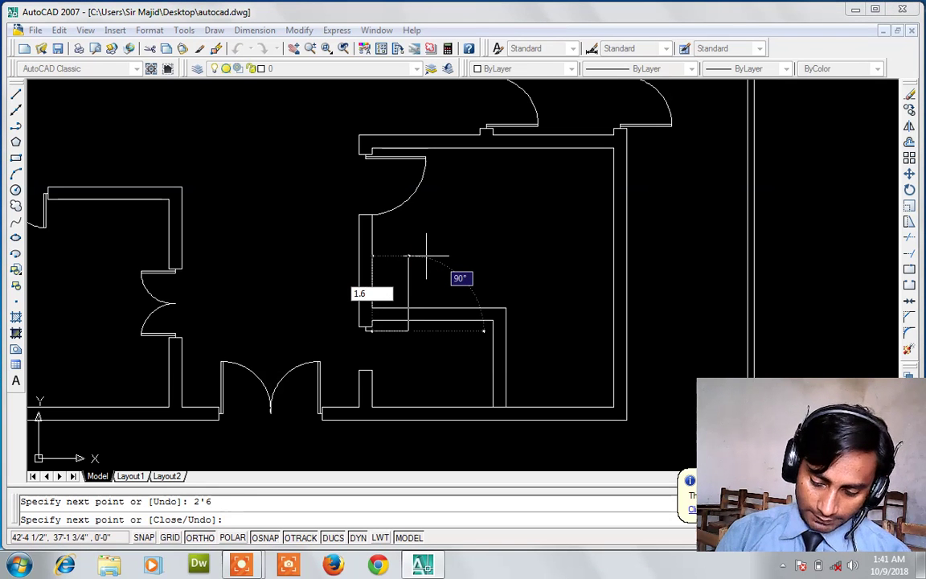
{"action": "type", "text": "5"}
{"action": "key", "text": "Return"}
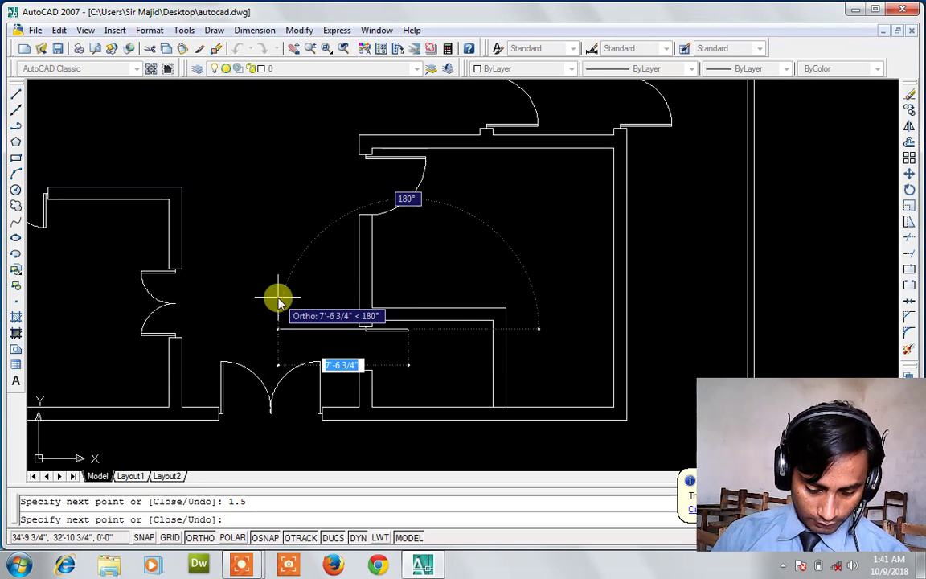
{"action": "type", "text": "2'6"}
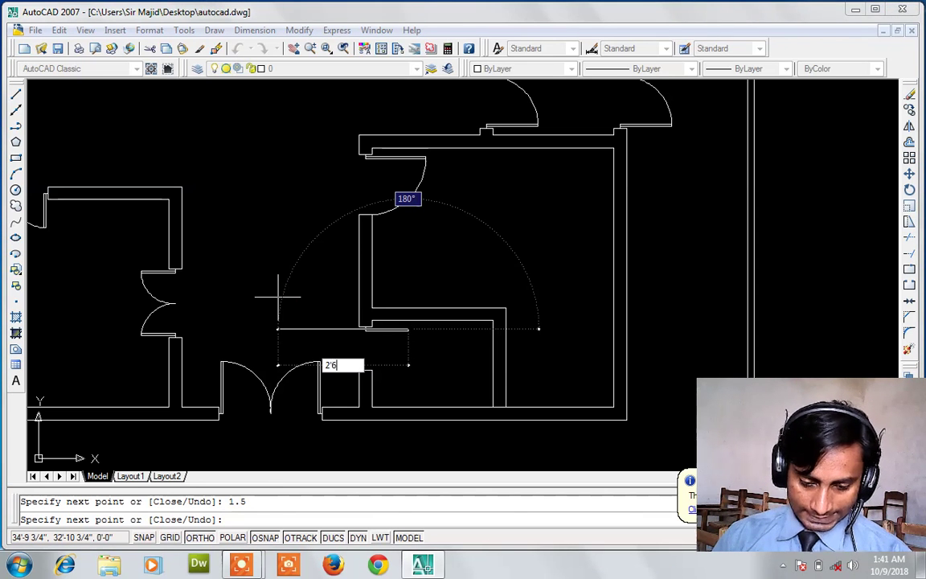
{"action": "key", "text": "Return"}
{"action": "key", "text": "Escape"}
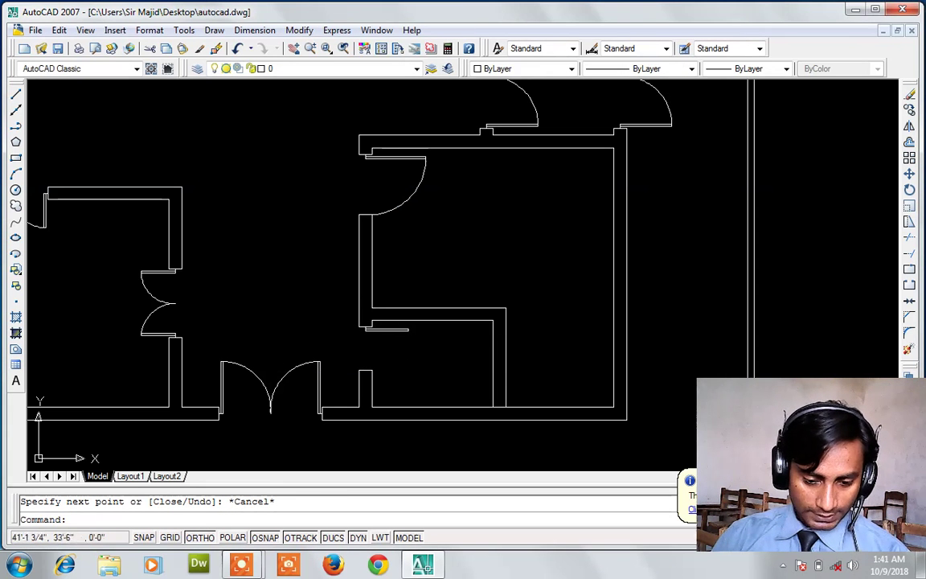
- Draw the quarter-circle door swing arc from the leaf's end to the opposite wall corner
{"action": "type", "text": "a"}
{"action": "key", "text": "Return"}
{"action": "scroll", "coordinate": [400, 349], "scroll_direction": "up", "scroll_amount": 3}
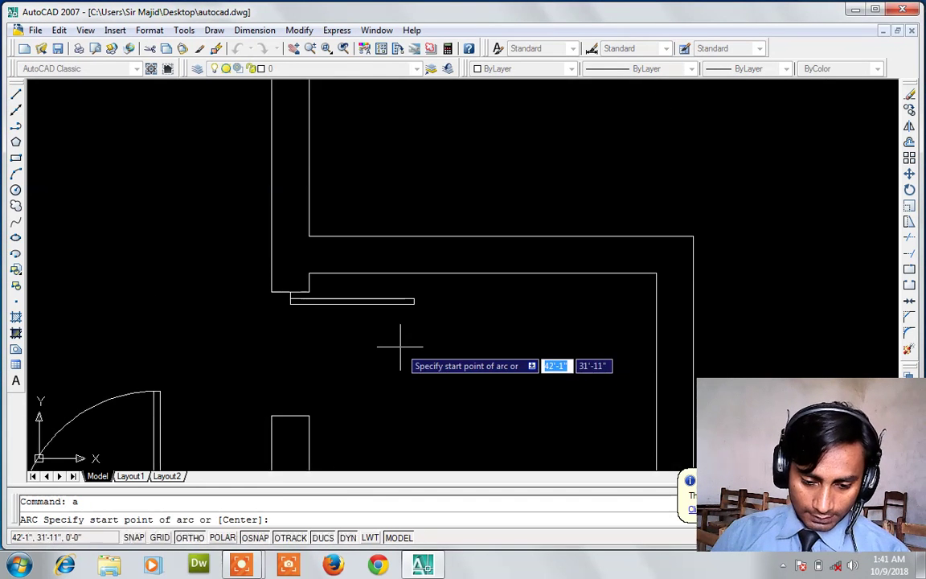
{"action": "left_click", "coordinate": [415, 301]}
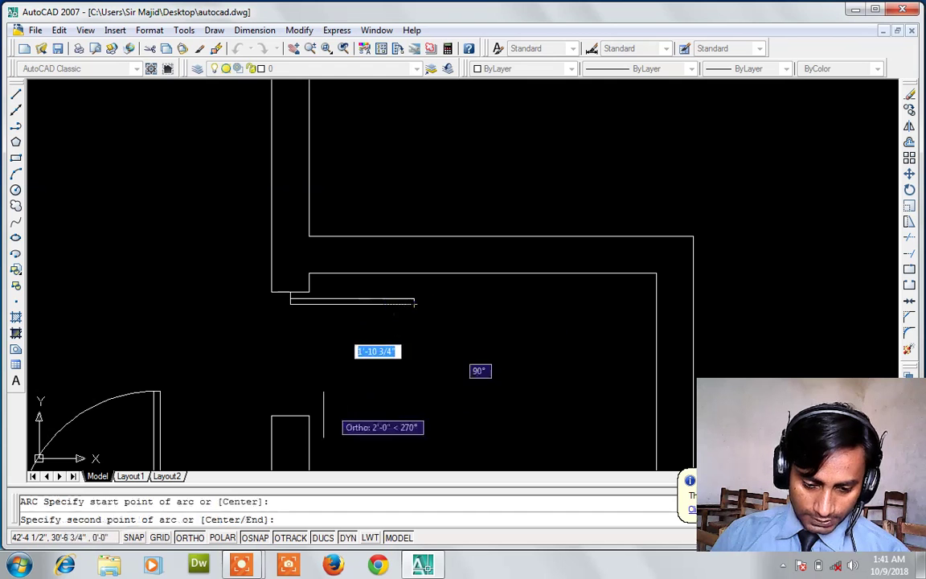
{"action": "left_click", "coordinate": [306, 417]}
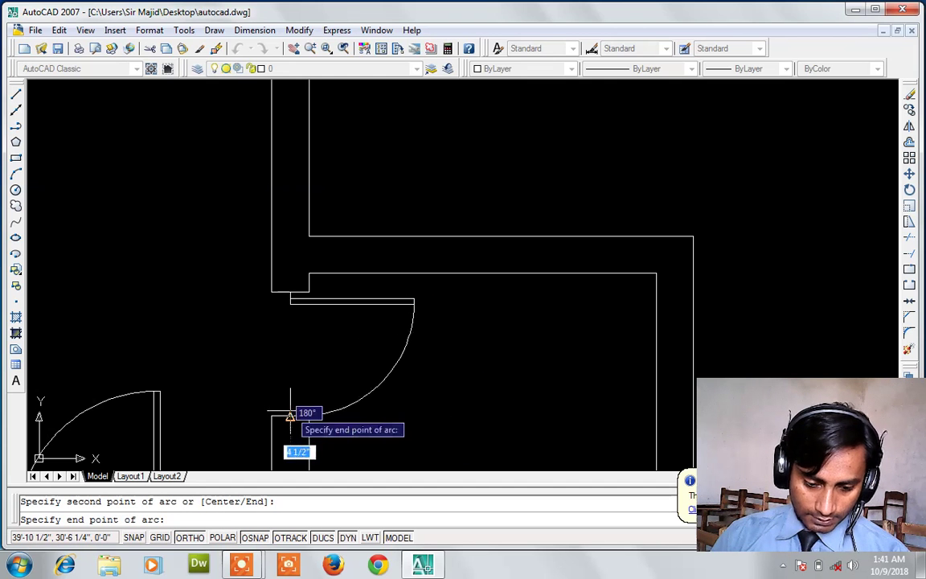
{"action": "left_click", "coordinate": [290, 412]}
{"action": "type", "text": "dal"}
{"action": "key", "text": "Return"}
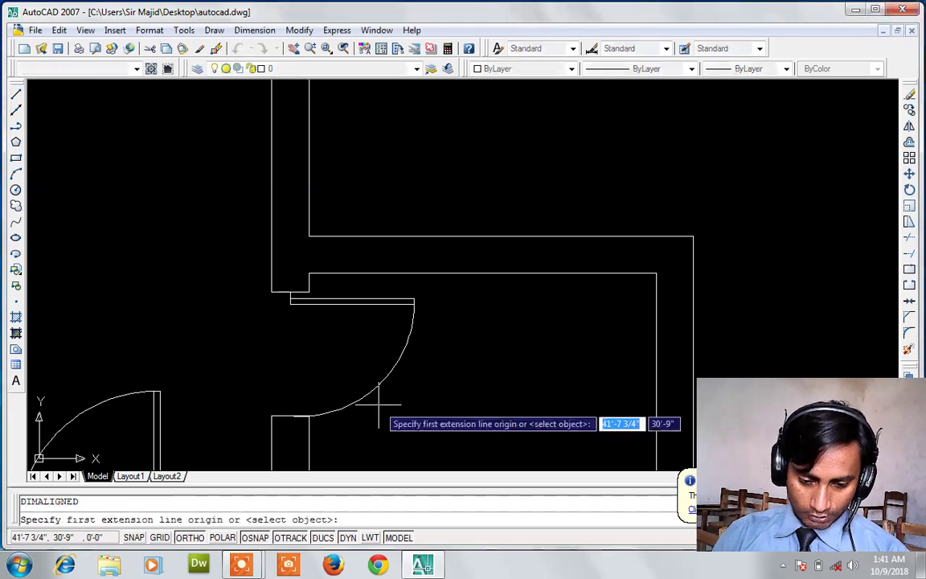
{"action": "left_click", "coordinate": [271, 291]}
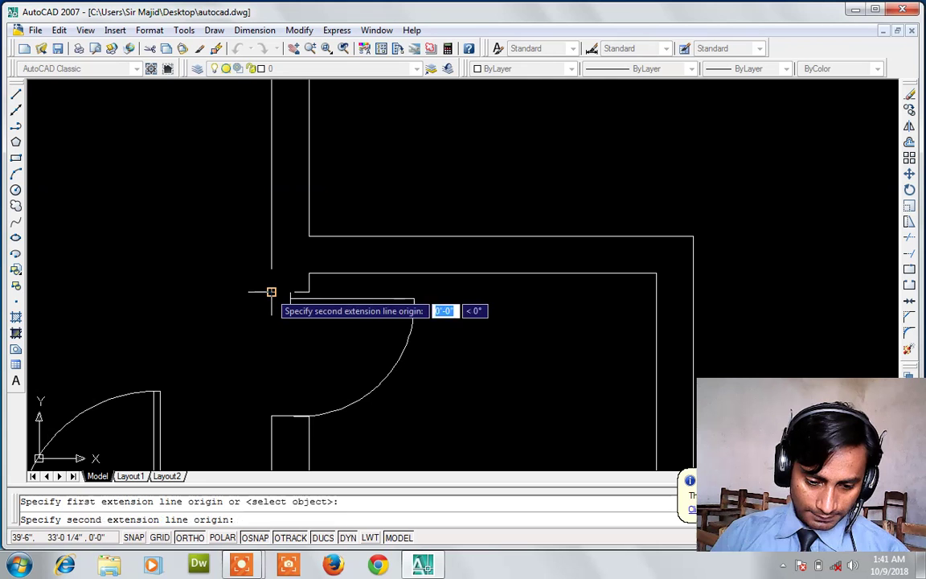
{"action": "left_click", "coordinate": [271, 416]}
{"action": "left_click", "coordinate": [252, 395]}
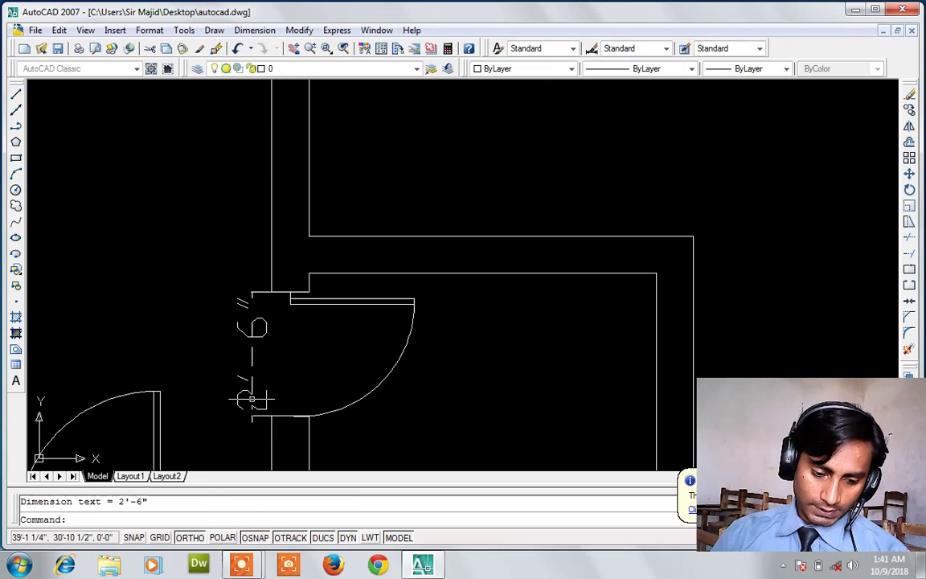
{"action": "left_click", "coordinate": [251, 396]}
{"action": "key", "text": "Delete"}
{"action": "scroll", "coordinate": [250, 393], "scroll_direction": "down", "scroll_amount": 1}
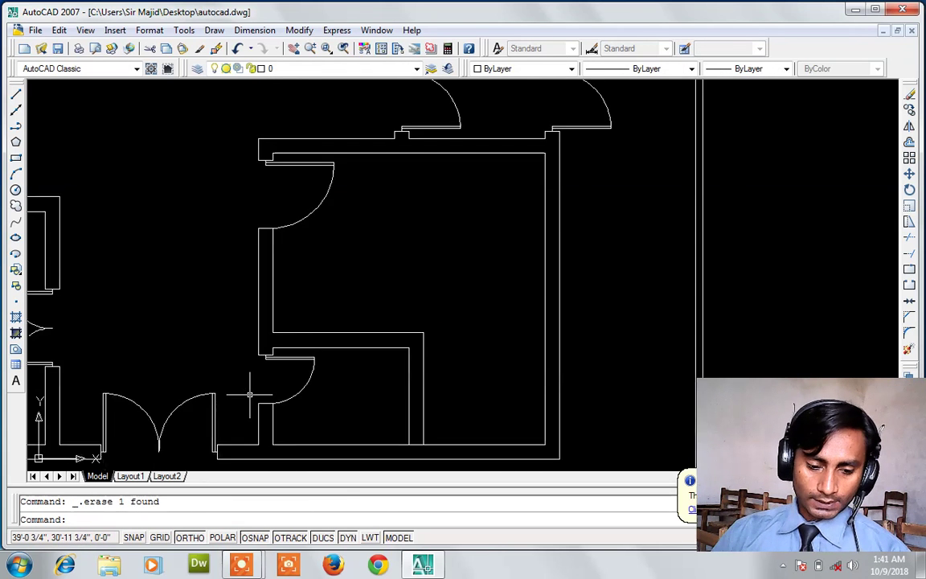
{"action": "scroll", "coordinate": [250, 394], "scroll_direction": "down", "scroll_amount": 1}
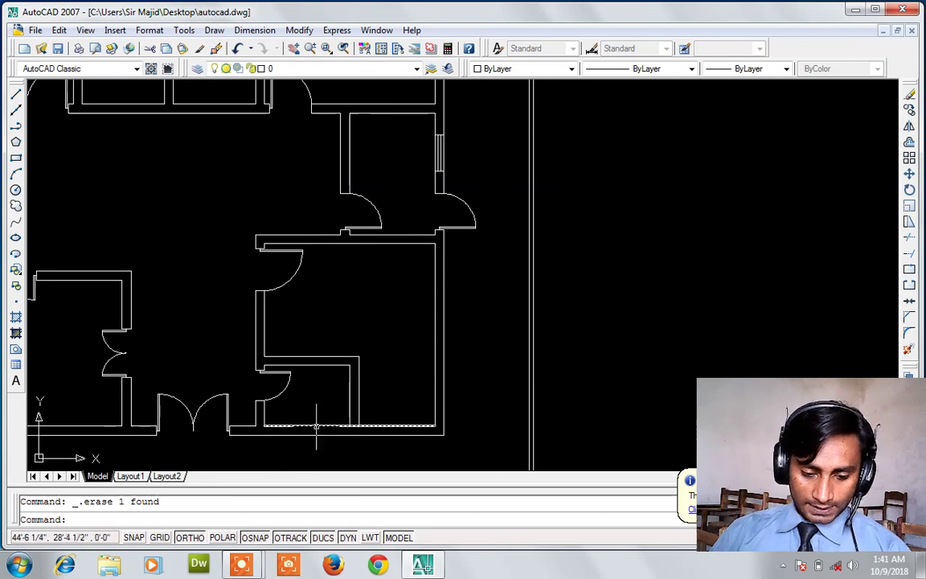
{"action": "type", "text": "l"}
{"action": "key", "text": "Return"}
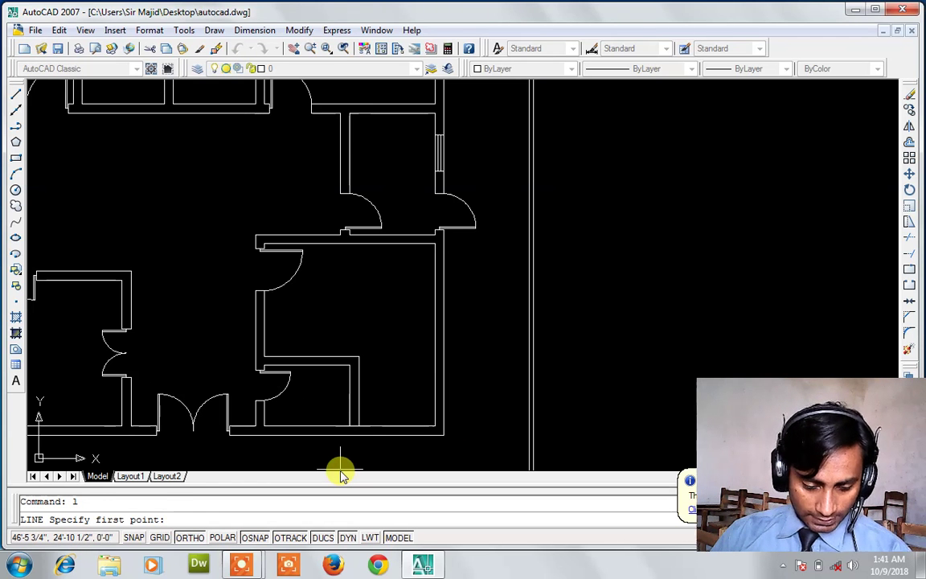
- Draw a short line across the small room's bottom wall at its midpoint
{"action": "key", "text": "Escape"}
{"action": "scroll", "coordinate": [355, 430], "scroll_direction": "up", "scroll_amount": 2}
{"action": "scroll", "coordinate": [356, 430], "scroll_direction": "up", "scroll_amount": 2}
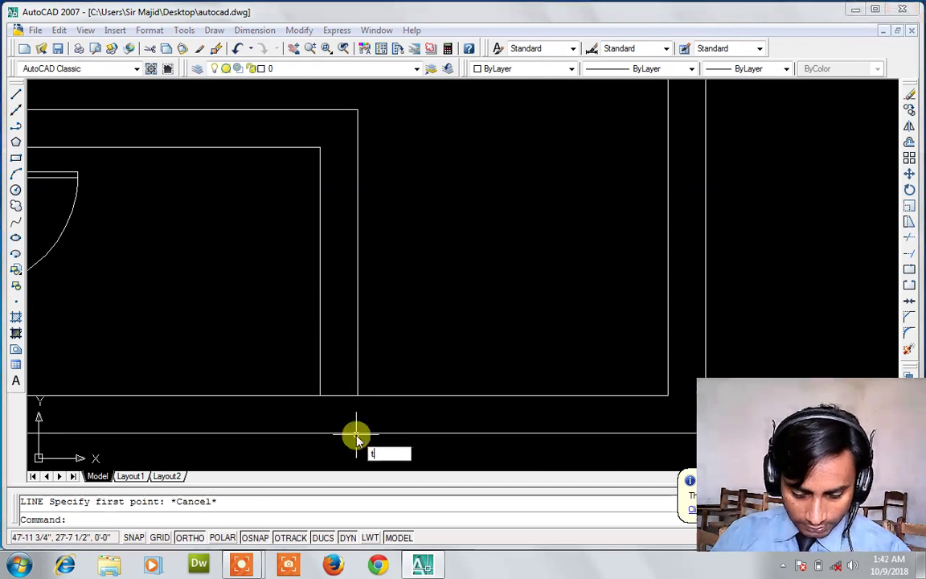
{"action": "key", "text": "Return"}
{"action": "key", "text": "Return"}
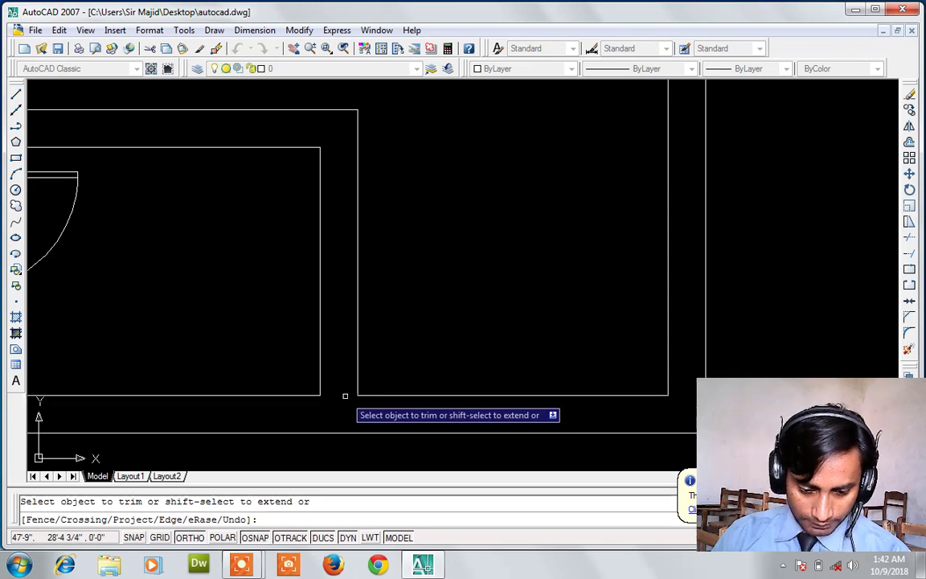
{"action": "scroll", "coordinate": [252, 356], "scroll_direction": "down", "scroll_amount": 1}
{"action": "scroll", "coordinate": [253, 355], "scroll_direction": "down", "scroll_amount": 2}
{"action": "key", "text": "Escape"}
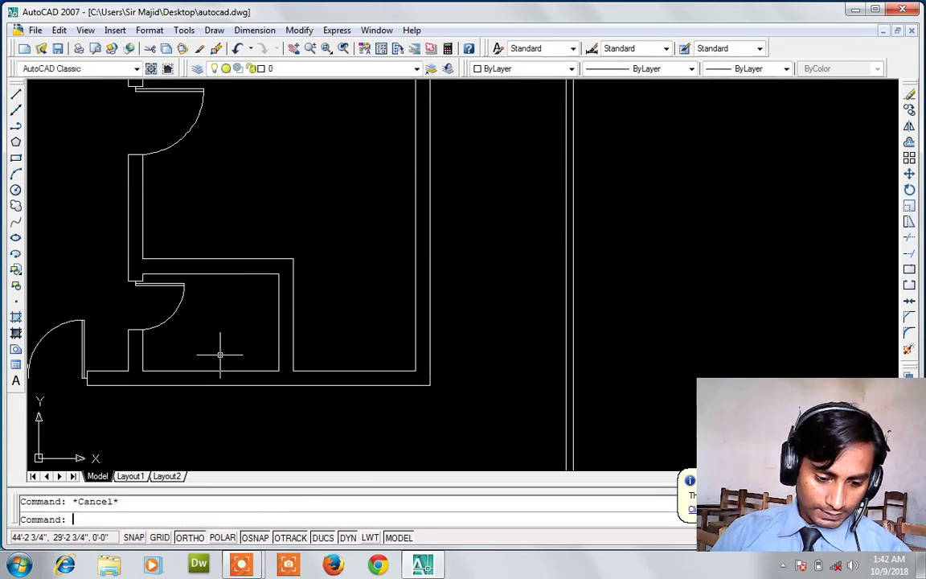
{"action": "type", "text": "l"}
{"action": "key", "text": "Return"}
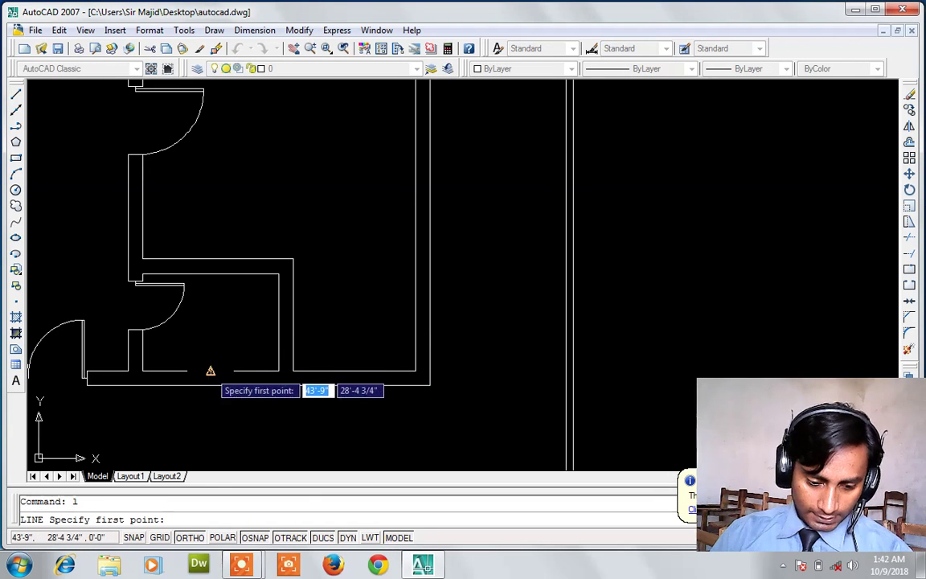
{"action": "left_click", "coordinate": [211, 370]}
{"action": "left_click", "coordinate": [210, 384]}
{"action": "key", "text": "Escape"}
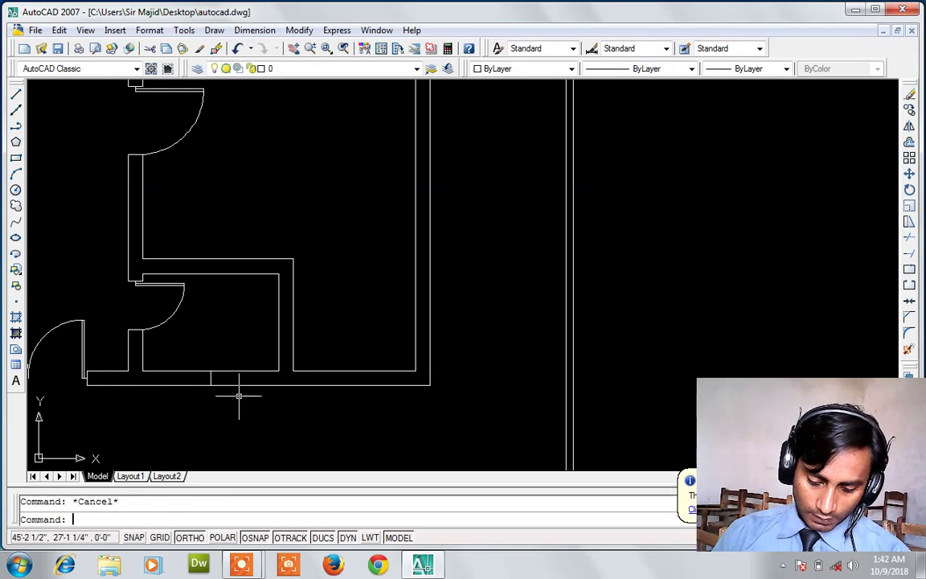
- Offset the midpoint line 1' to the left and to the right
{"action": "type", "text": "o"}
{"action": "key", "text": "Return"}
{"action": "type", "text": "1"}
{"action": "key", "text": "Return"}
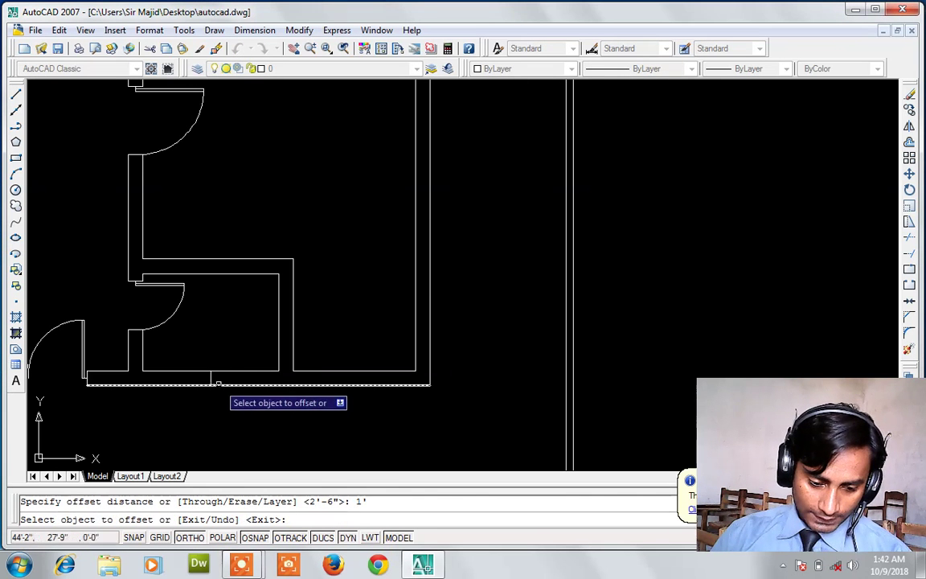
{"action": "left_click", "coordinate": [209, 381]}
{"action": "left_click", "coordinate": [226, 380]}
{"action": "left_click", "coordinate": [210, 379]}
{"action": "left_click", "coordinate": [197, 381]}
{"action": "key", "text": "Escape"}
{"action": "left_click", "coordinate": [211, 378]}
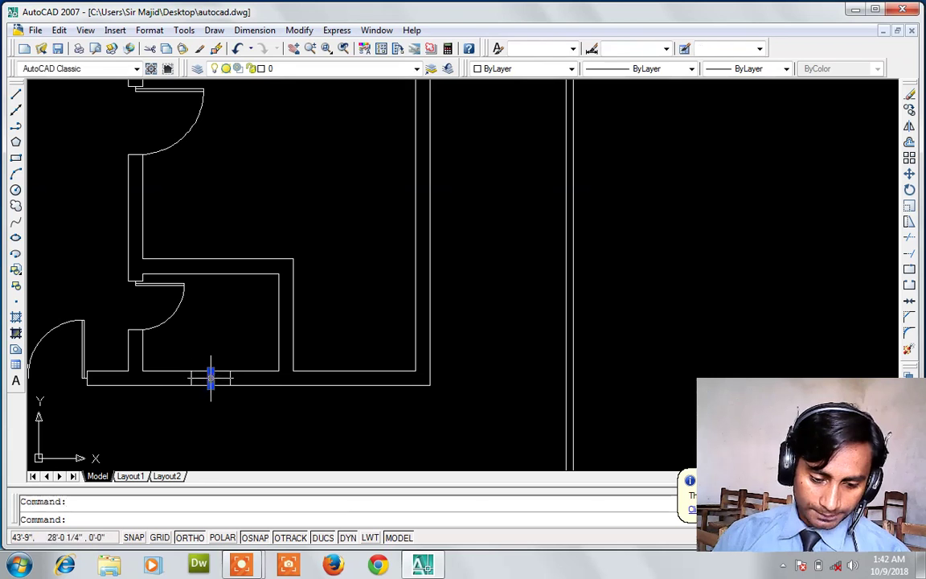
{"action": "key", "text": "Escape"}
- Trim the bottom wall out between the two offset lines
{"action": "type", "text": "tr"}
{"action": "key", "text": "Return"}
{"action": "key", "text": "Return"}
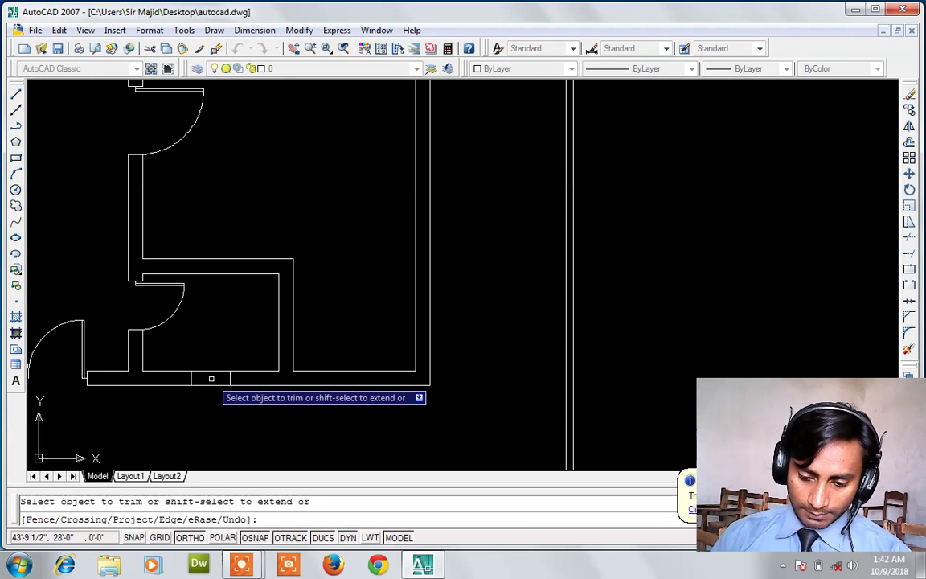
{"action": "left_click", "coordinate": [211, 378]}
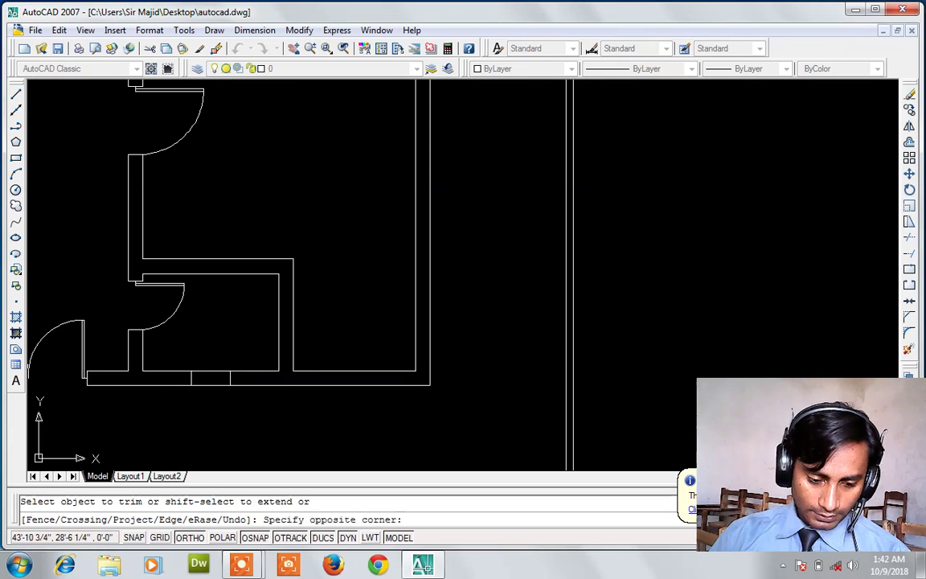
{"action": "left_click", "coordinate": [212, 383]}
{"action": "key", "text": "Escape"}
- Draw a line closing off the wall ends at the opening
{"action": "type", "text": "l"}
{"action": "key", "text": "Return"}
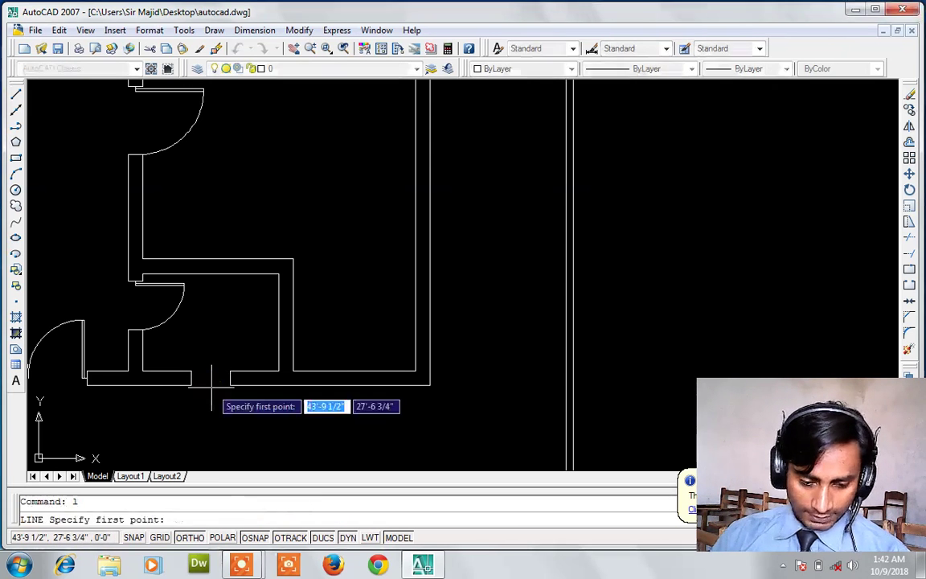
{"action": "left_click", "coordinate": [191, 372]}
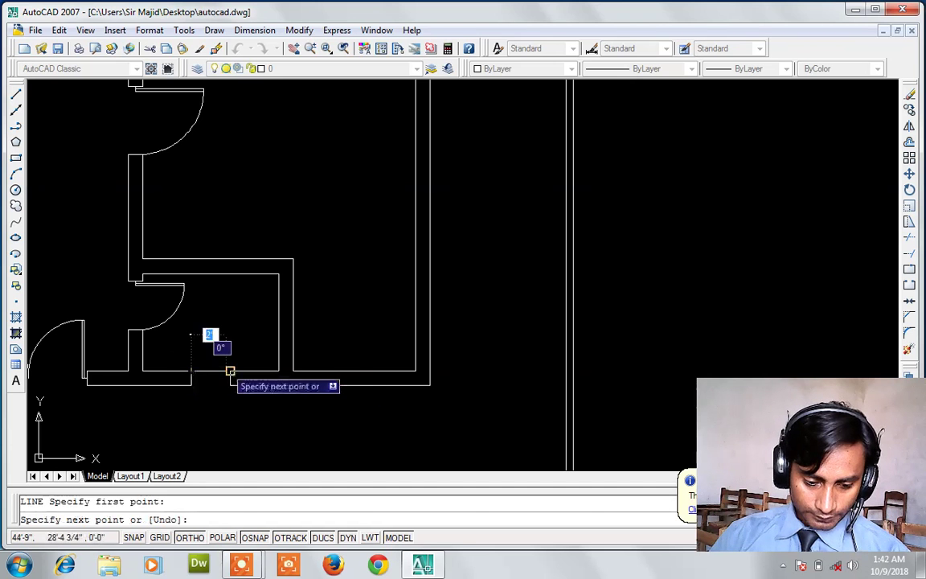
{"action": "left_click", "coordinate": [230, 371]}
{"action": "key", "text": "Return"}
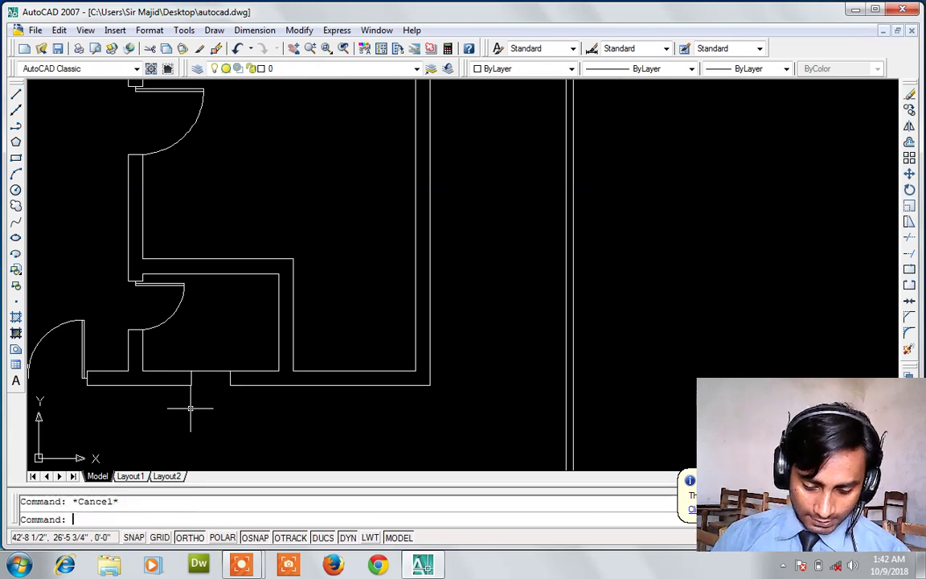
- Offset the opening segment 3" three times to form the window lines
{"action": "type", "text": "o"}
{"action": "key", "text": "Return"}
{"action": "type", "text": "3"}
{"action": "key", "text": "Return"}
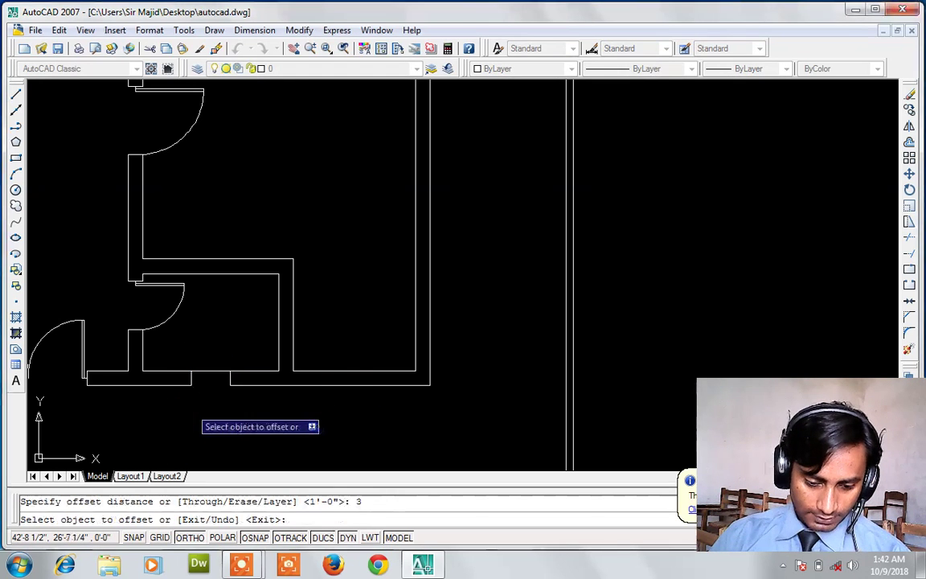
{"action": "left_click", "coordinate": [209, 372]}
{"action": "left_click", "coordinate": [210, 386]}
{"action": "left_click", "coordinate": [208, 372]}
{"action": "left_click", "coordinate": [209, 389]}
{"action": "left_click", "coordinate": [211, 379]}
{"action": "left_click", "coordinate": [214, 387]}
{"action": "scroll", "coordinate": [216, 394], "scroll_direction": "down", "scroll_amount": 3}
{"action": "scroll", "coordinate": [216, 394], "scroll_direction": "down", "scroll_amount": 2}
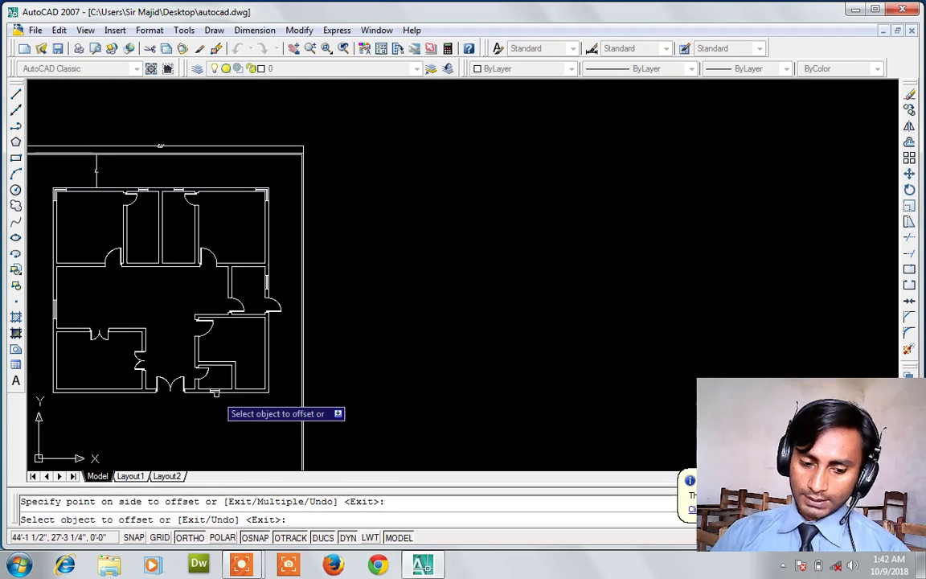
{"action": "key", "text": "Escape"}
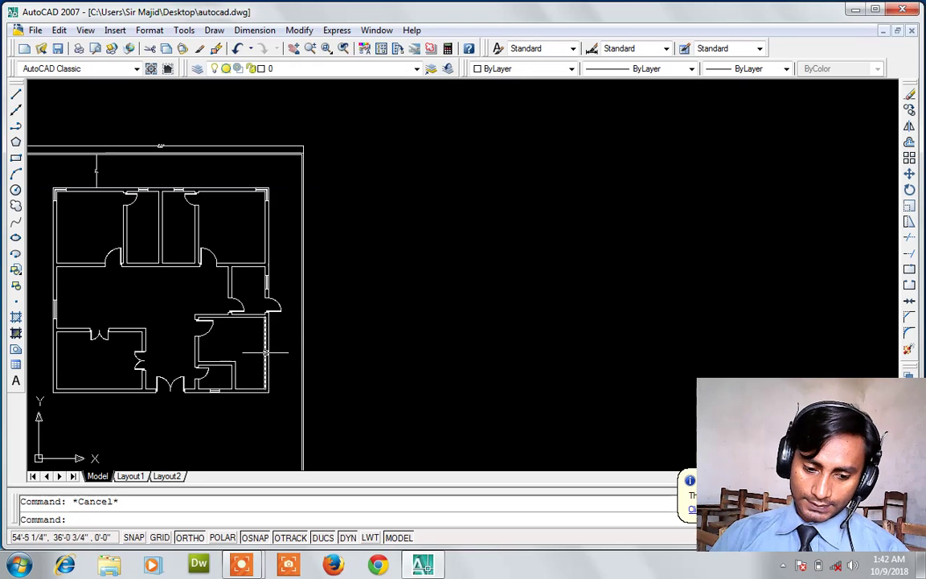
- Draw a short line across the lower room's right wall
{"action": "type", "text": "l"}
{"action": "key", "text": "Return"}
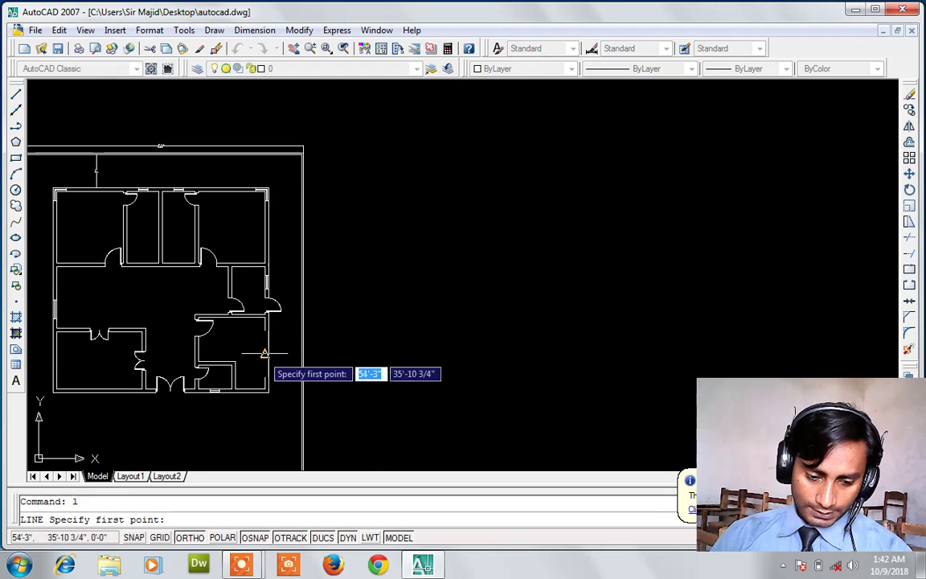
{"action": "scroll", "coordinate": [372, 374], "scroll_direction": "up", "scroll_amount": 3}
{"action": "left_click", "coordinate": [261, 350]}
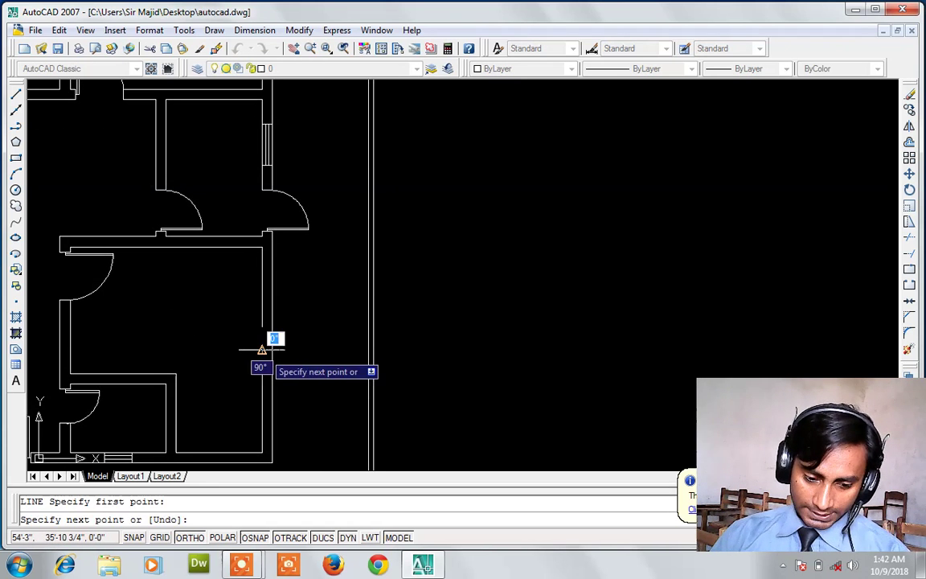
{"action": "left_click", "coordinate": [271, 350]}
{"action": "key", "text": "Return"}
- Offset the short line 2' to each side to mark the opening edges
{"action": "type", "text": "o"}
{"action": "key", "text": "Return"}
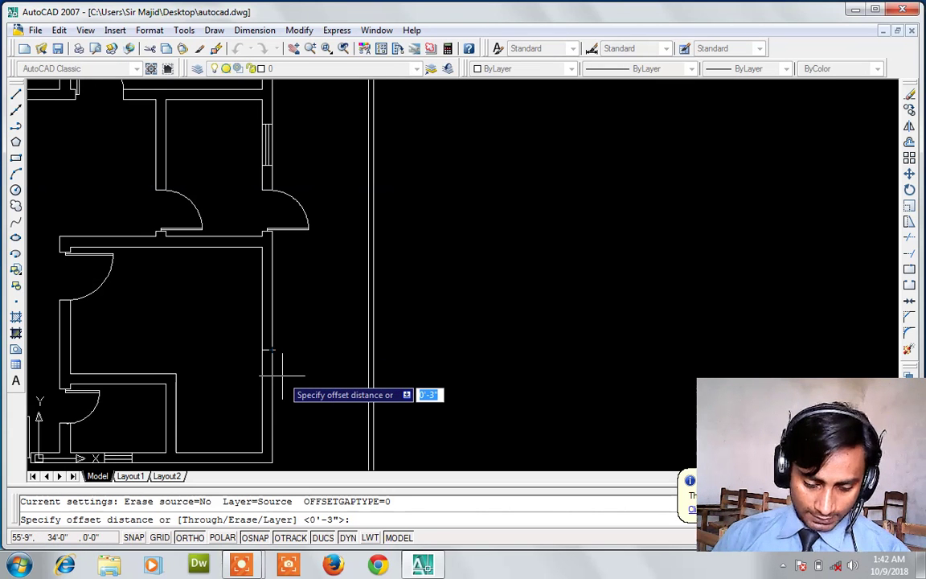
{"action": "type", "text": "2'"}
{"action": "key", "text": "Return"}
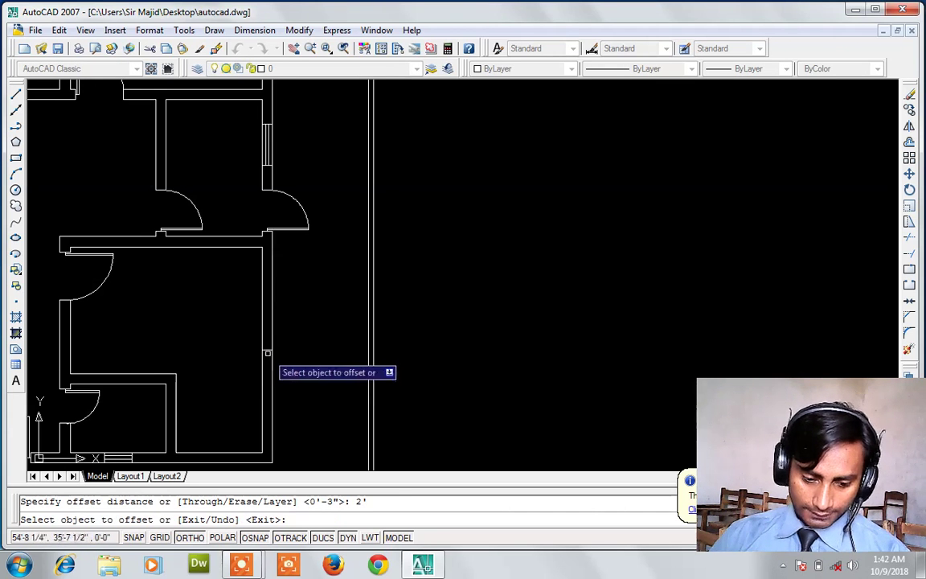
{"action": "left_click", "coordinate": [267, 351]}
{"action": "left_click", "coordinate": [269, 342]}
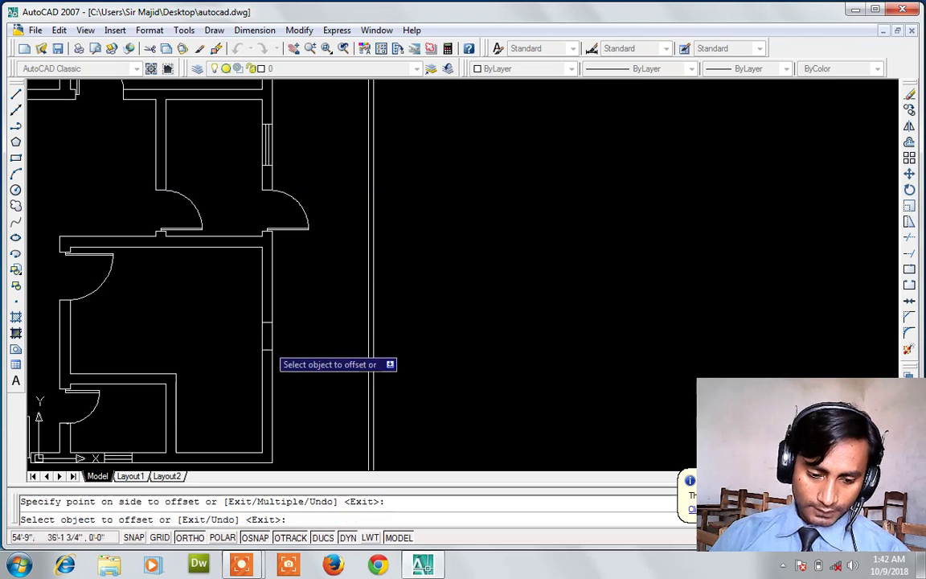
{"action": "left_click", "coordinate": [266, 352]}
{"action": "left_click", "coordinate": [268, 360]}
{"action": "key", "text": "Escape"}
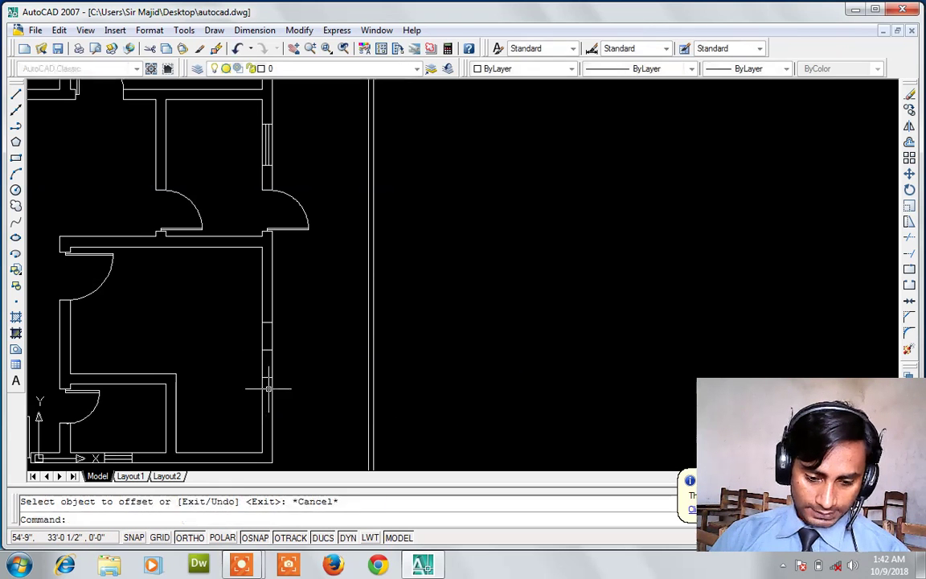
- Erase the centre line and trim the wall section out between the marks
{"action": "left_click", "coordinate": [267, 347]}
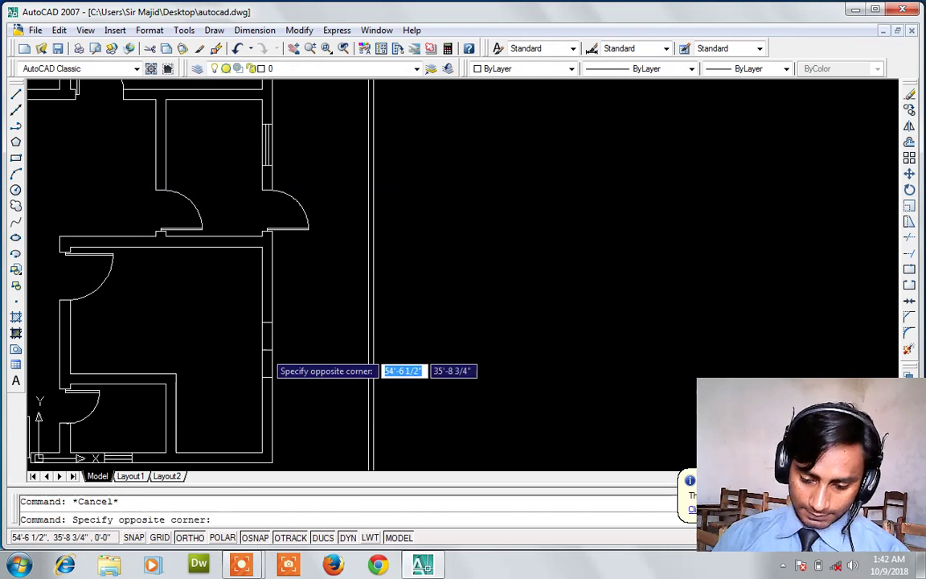
{"action": "left_click", "coordinate": [266, 347]}
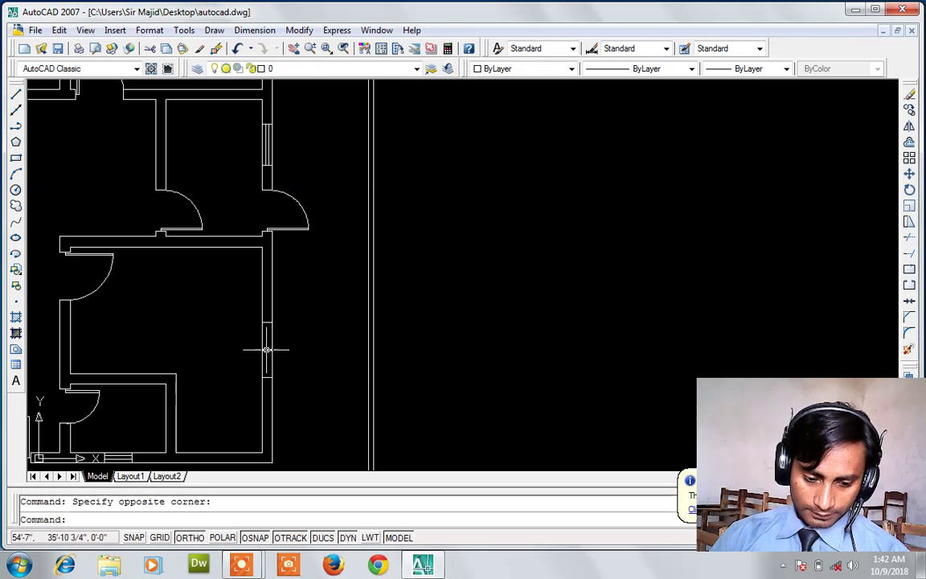
{"action": "key", "text": "Delete"}
{"action": "type", "text": "tr"}
{"action": "key", "text": "Return"}
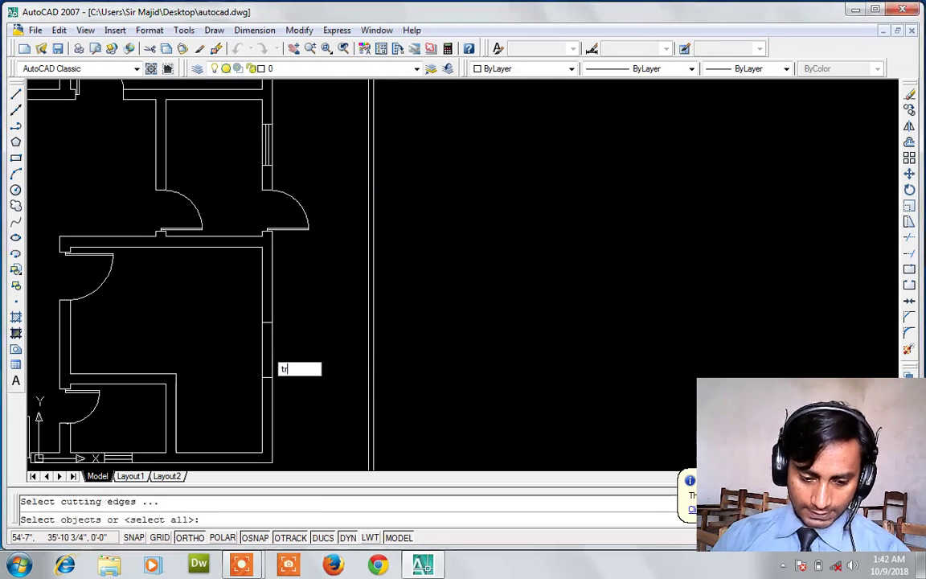
{"action": "key", "text": "Return"}
{"action": "left_click", "coordinate": [266, 349]}
{"action": "left_click", "coordinate": [260, 348]}
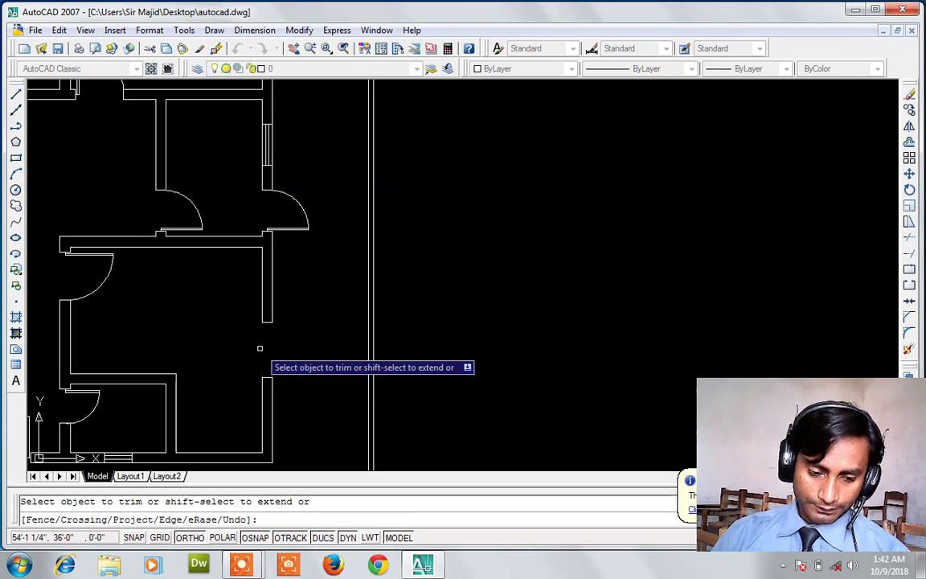
{"action": "key", "text": "Escape"}
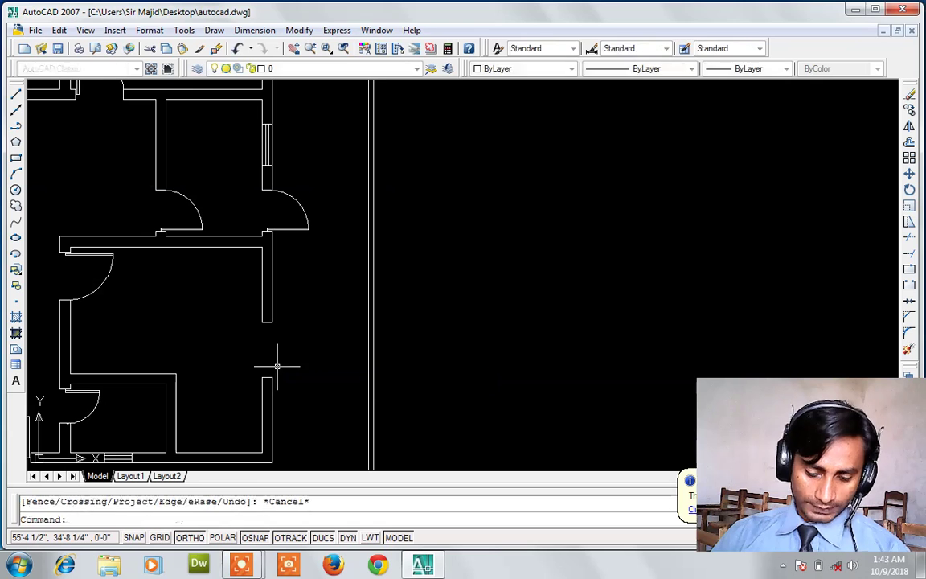
- Draw a line closing the wall end across the gap
{"action": "type", "text": "l"}
{"action": "key", "text": "Return"}
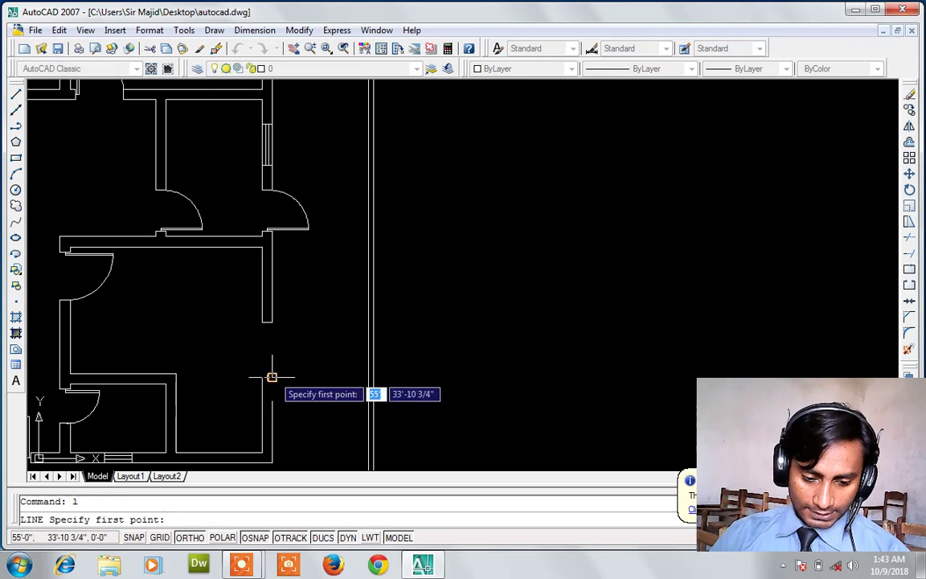
{"action": "left_click", "coordinate": [272, 377]}
{"action": "left_click", "coordinate": [271, 322]}
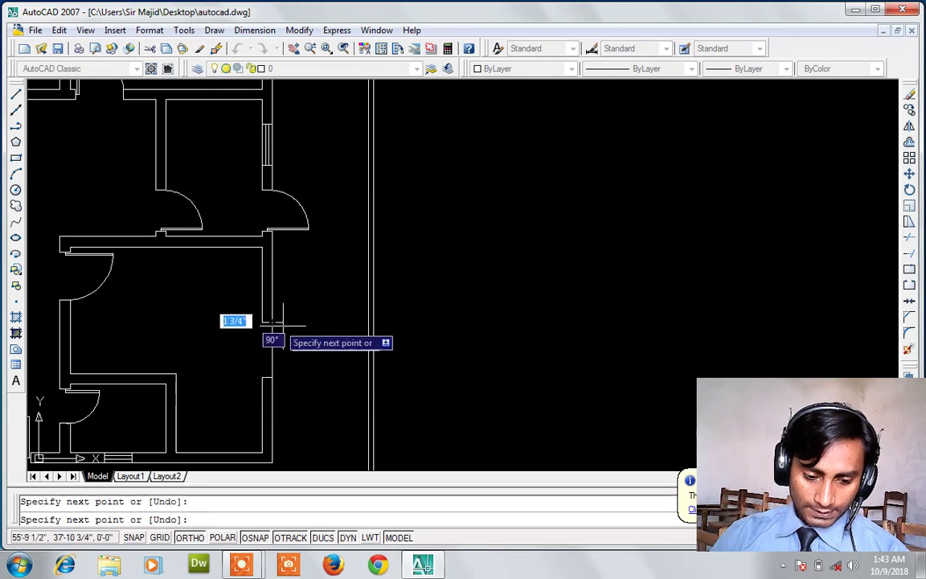
{"action": "key", "text": "Return"}
- Offset the closing line 3 twice across the opening as window lines
{"action": "type", "text": "o"}
{"action": "key", "text": "Return"}
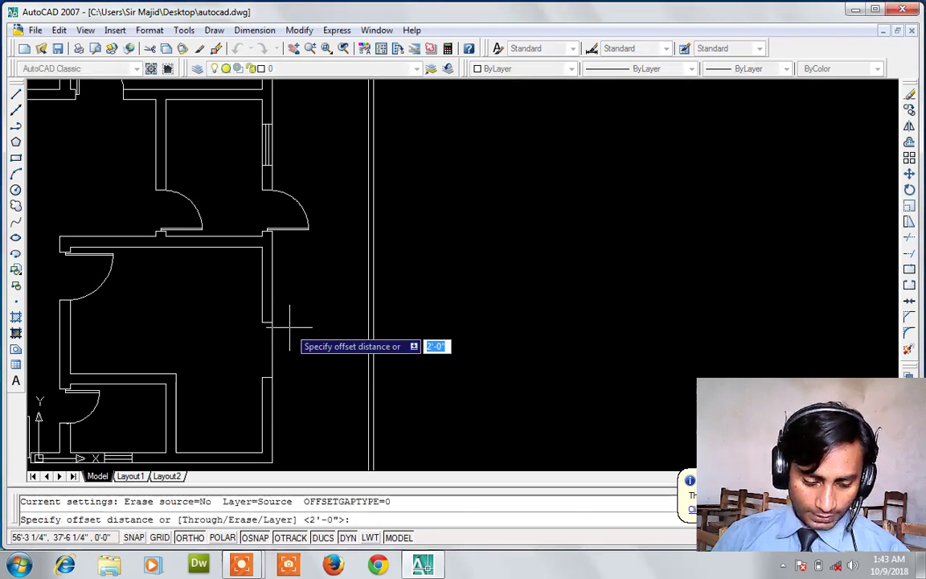
{"action": "type", "text": " 3"}
{"action": "key", "text": "Return"}
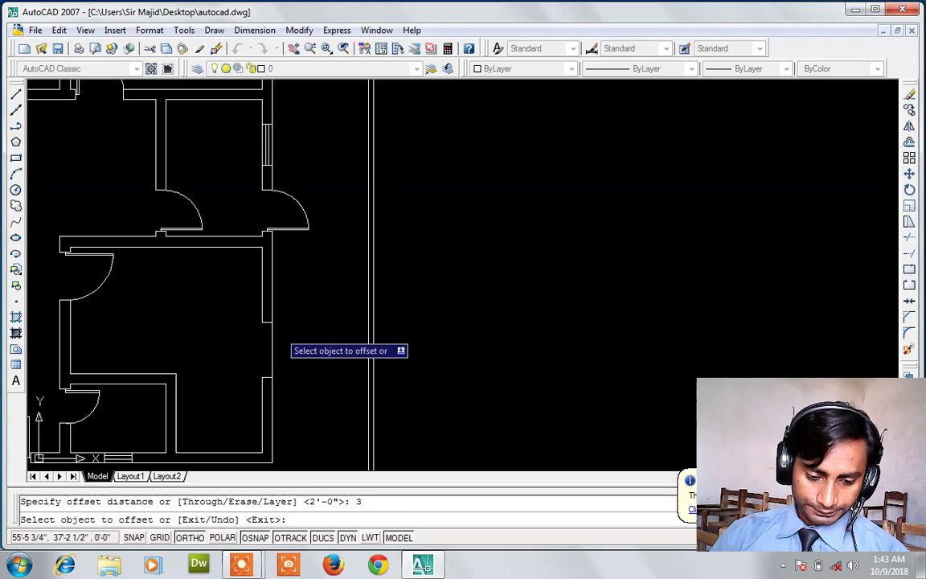
{"action": "left_click", "coordinate": [271, 338]}
{"action": "left_click", "coordinate": [248, 341]}
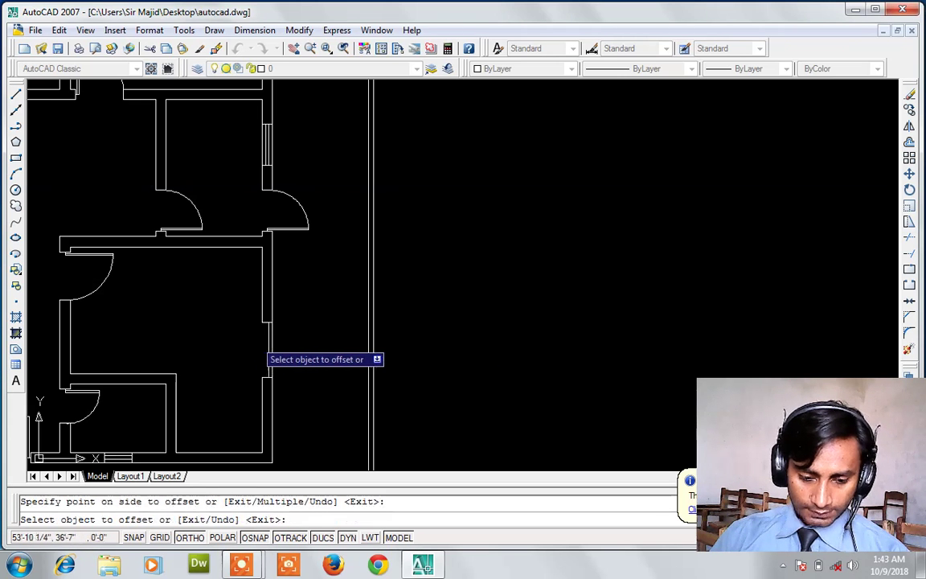
{"action": "left_click", "coordinate": [268, 341]}
{"action": "left_click", "coordinate": [263, 341]}
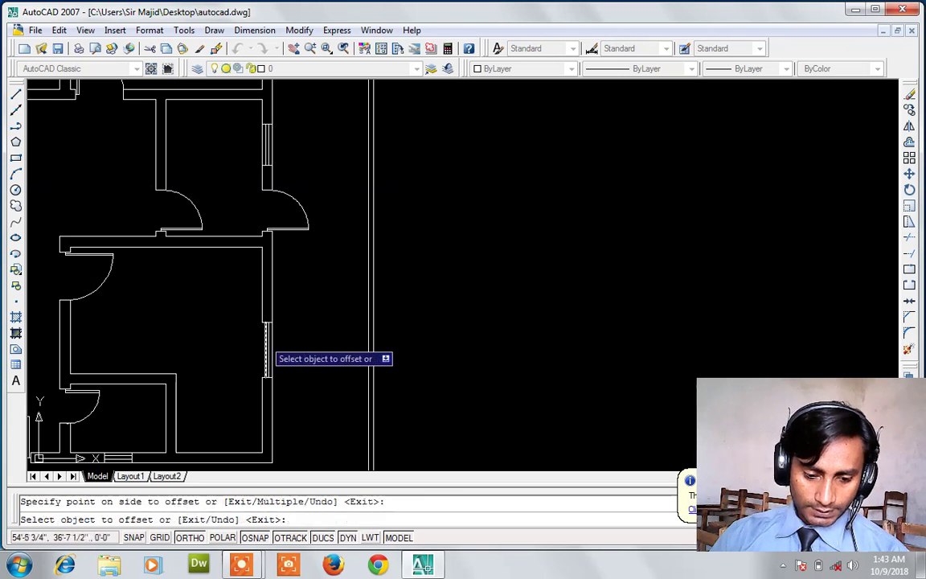
{"action": "key", "text": "Escape"}
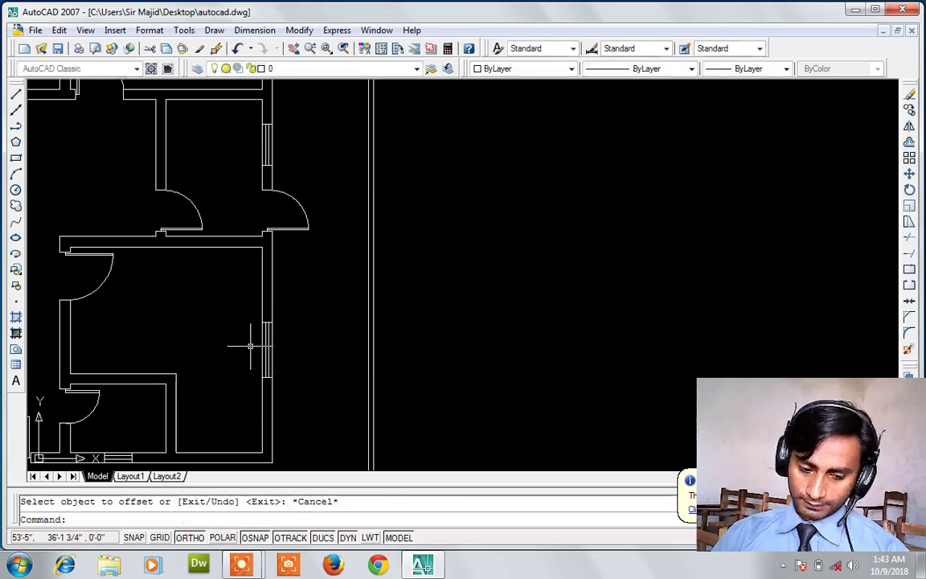
- Zoom out to check the whole floor plan, then zoom in on its lower-left corner
{"action": "scroll", "coordinate": [250, 346], "scroll_direction": "down", "scroll_amount": 3}
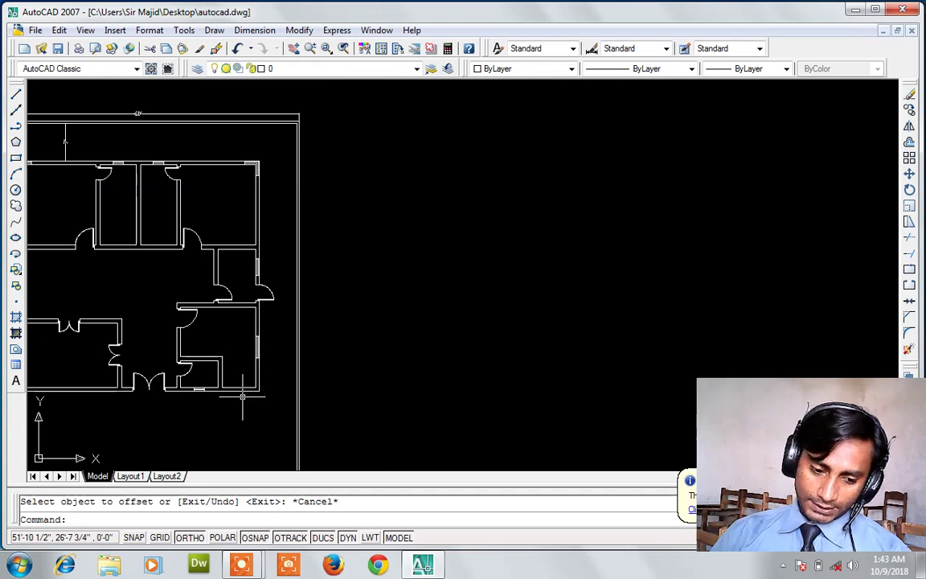
{"action": "scroll", "coordinate": [242, 396], "scroll_direction": "up", "scroll_amount": 1}
{"action": "scroll", "coordinate": [242, 396], "scroll_direction": "up", "scroll_amount": 2}
{"action": "scroll", "coordinate": [242, 396], "scroll_direction": "up", "scroll_amount": 2}
{"action": "scroll", "coordinate": [242, 396], "scroll_direction": "up", "scroll_amount": 1}
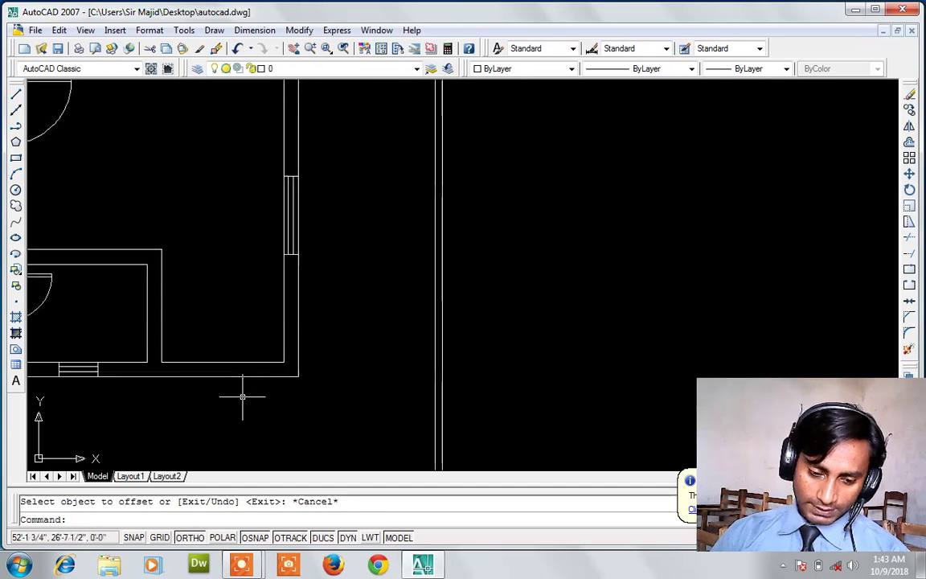
{"action": "scroll", "coordinate": [242, 396], "scroll_direction": "down", "scroll_amount": 3}
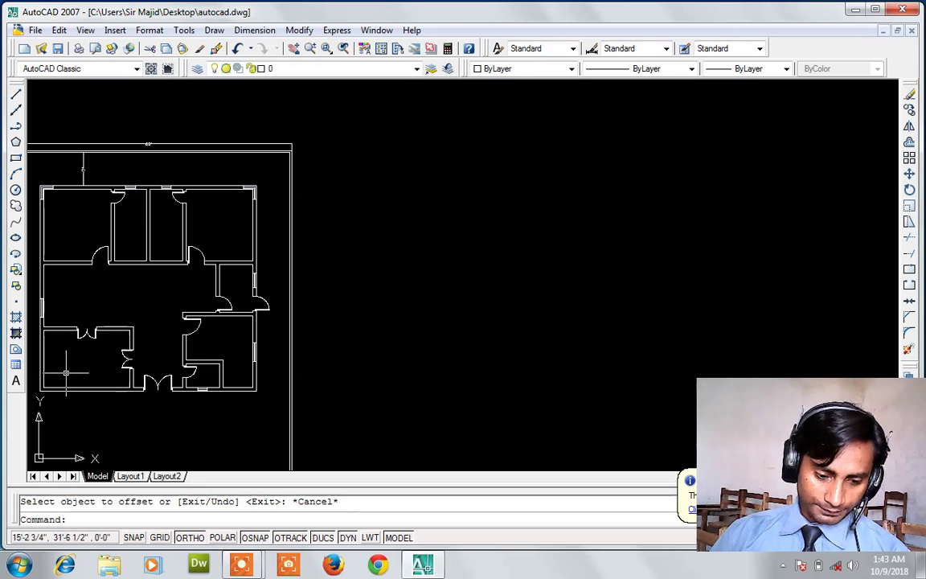
{"action": "scroll", "coordinate": [39, 394], "scroll_direction": "up", "scroll_amount": 2}
{"action": "scroll", "coordinate": [39, 394], "scroll_direction": "up", "scroll_amount": 2}
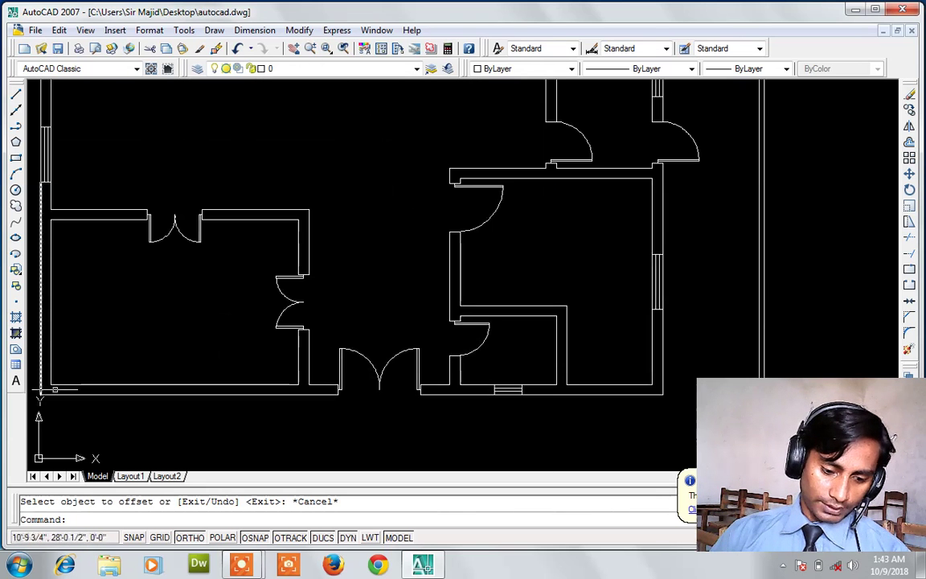
{"action": "type", "text": "l"}
{"action": "key", "text": "Return"}
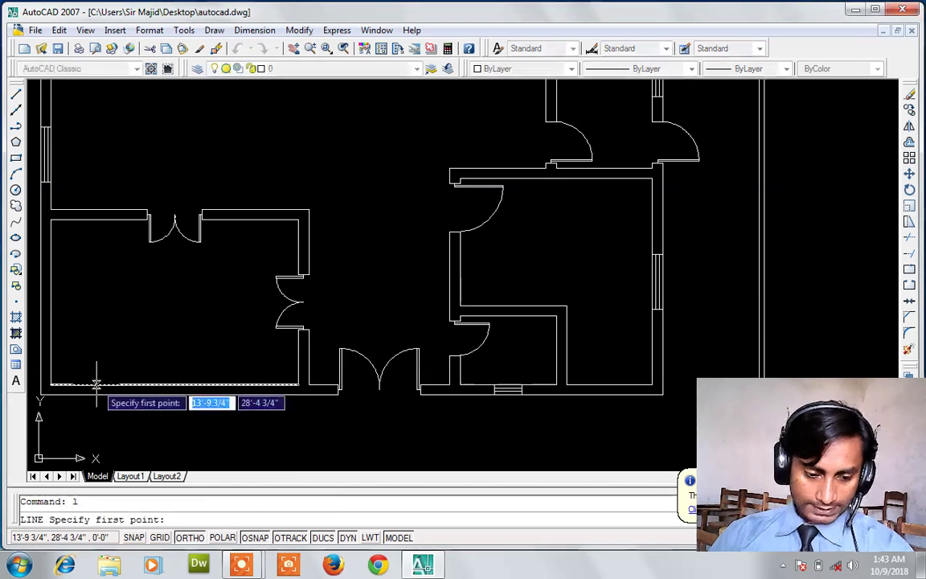
- Start a line at the plan's lower-left corner, then cancel and undo it
{"action": "left_click", "coordinate": [51, 385]}
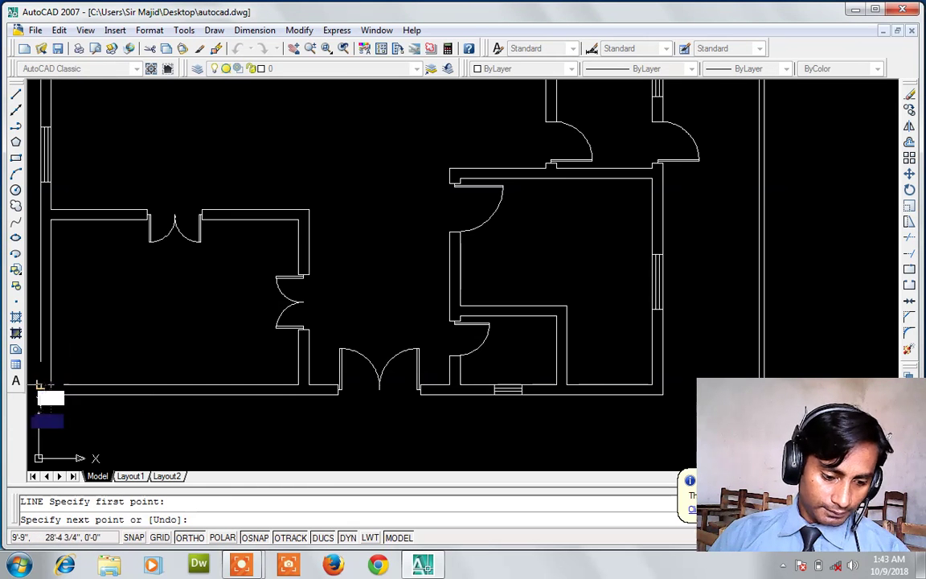
{"action": "key", "text": "Return"}
{"action": "key", "text": "Return"}
{"action": "left_click", "coordinate": [51, 384]}
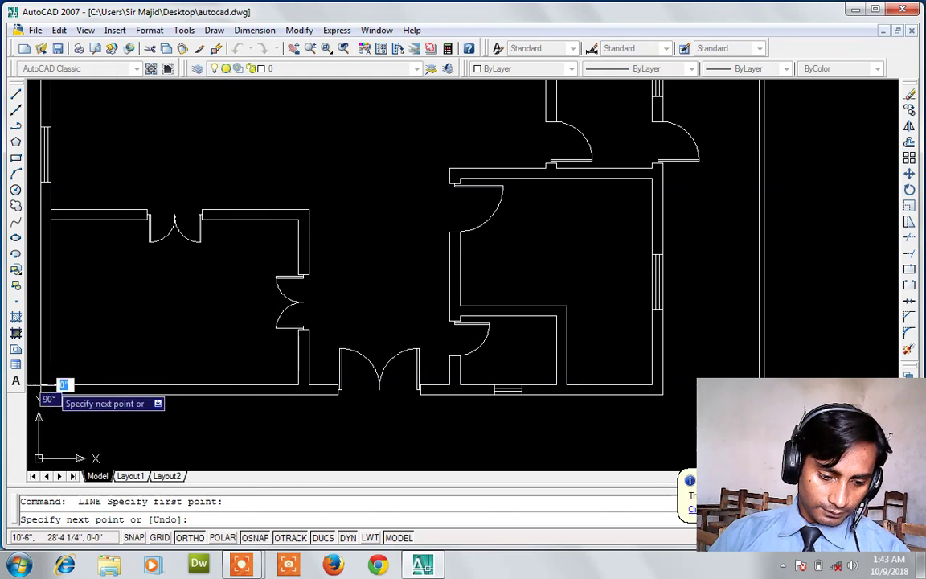
{"action": "key", "text": "Escape"}
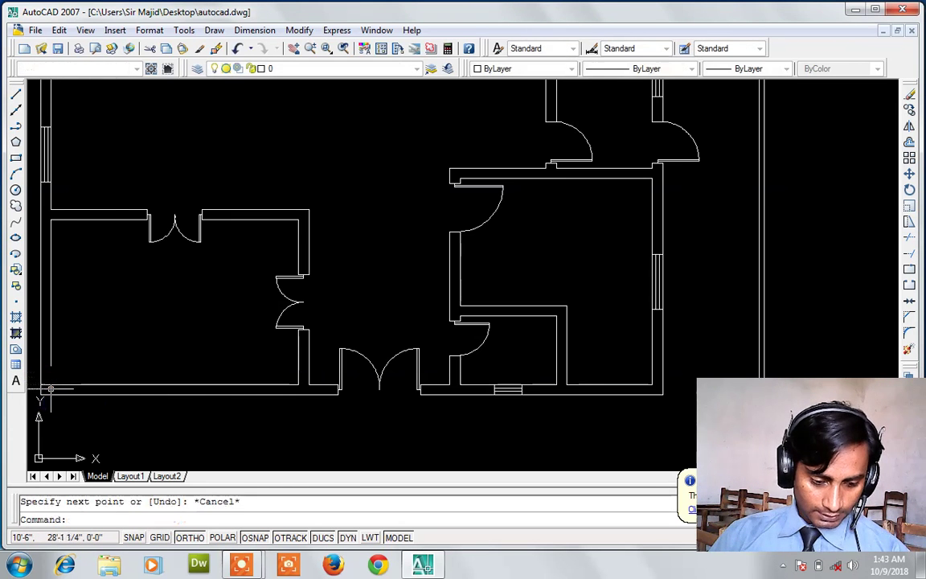
{"action": "key", "text": "ctrl+z"}
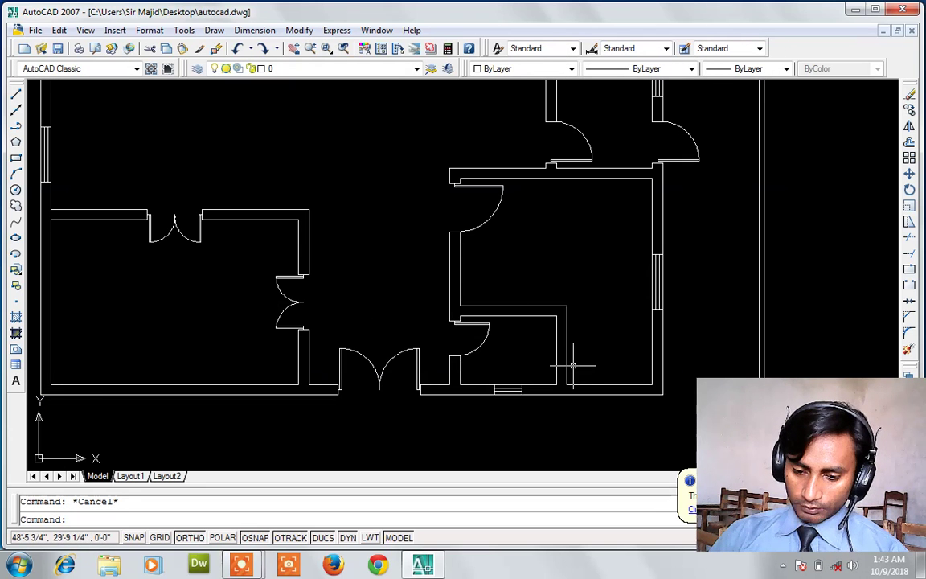
{"action": "scroll", "coordinate": [272, 325], "scroll_direction": "down", "scroll_amount": 2}
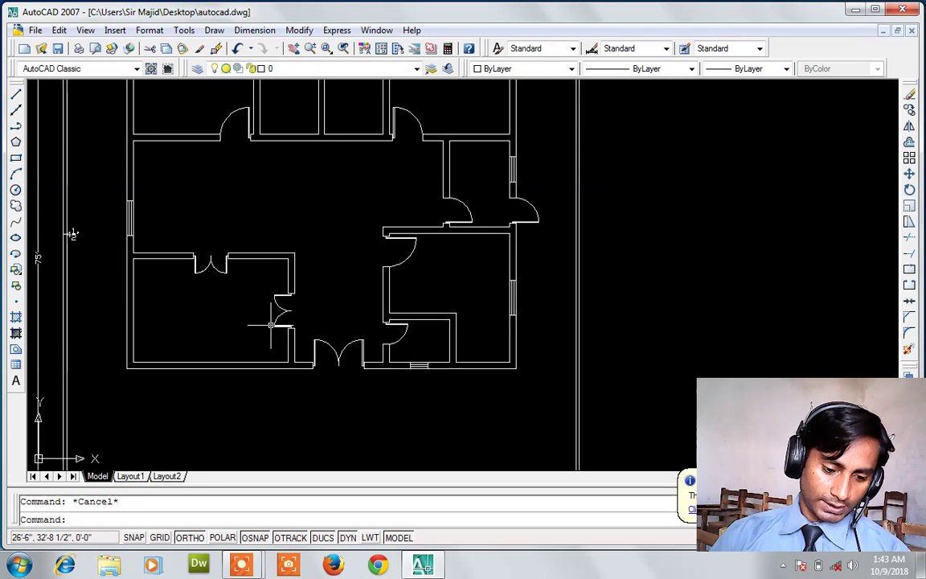
{"action": "scroll", "coordinate": [126, 304], "scroll_direction": "up", "scroll_amount": 2}
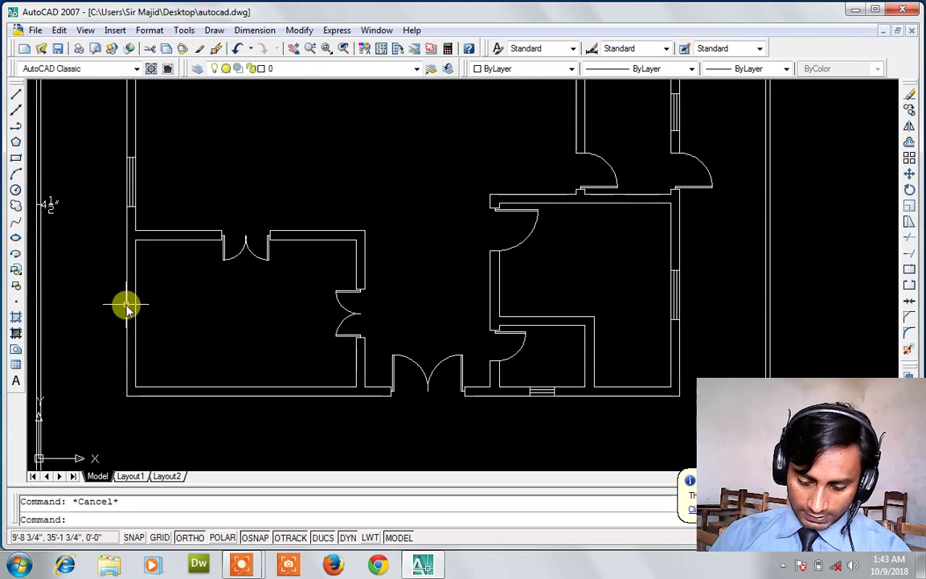
- Draw a short vertical line across the lower-left room's bottom wall
{"action": "type", "text": "l"}
{"action": "key", "text": "Return"}
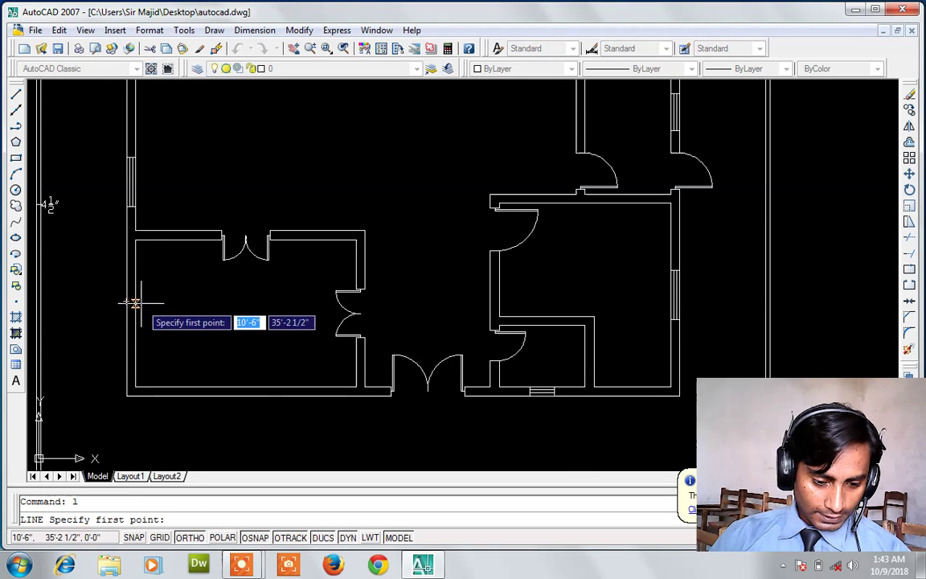
{"action": "left_click", "coordinate": [135, 314]}
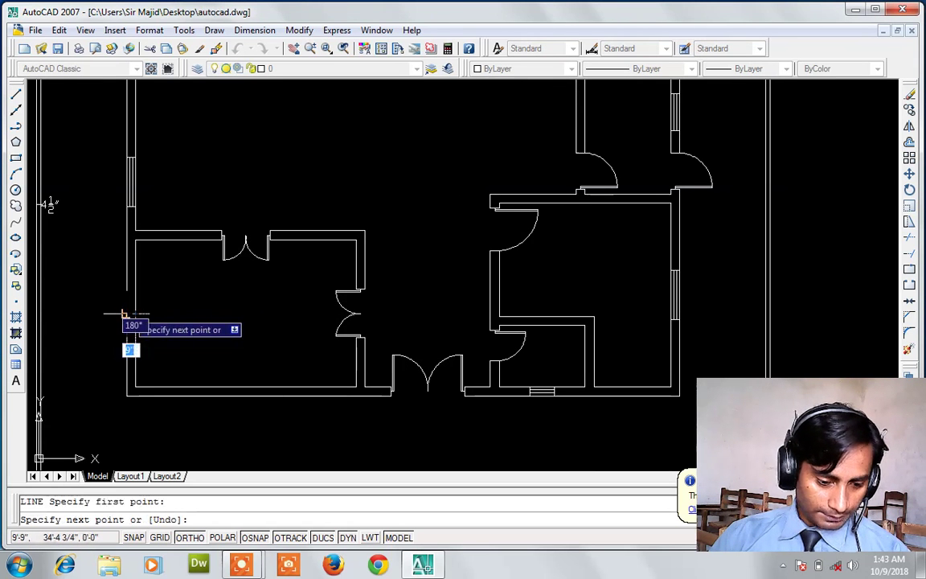
{"action": "key", "text": "Return"}
{"action": "key", "text": "Return"}
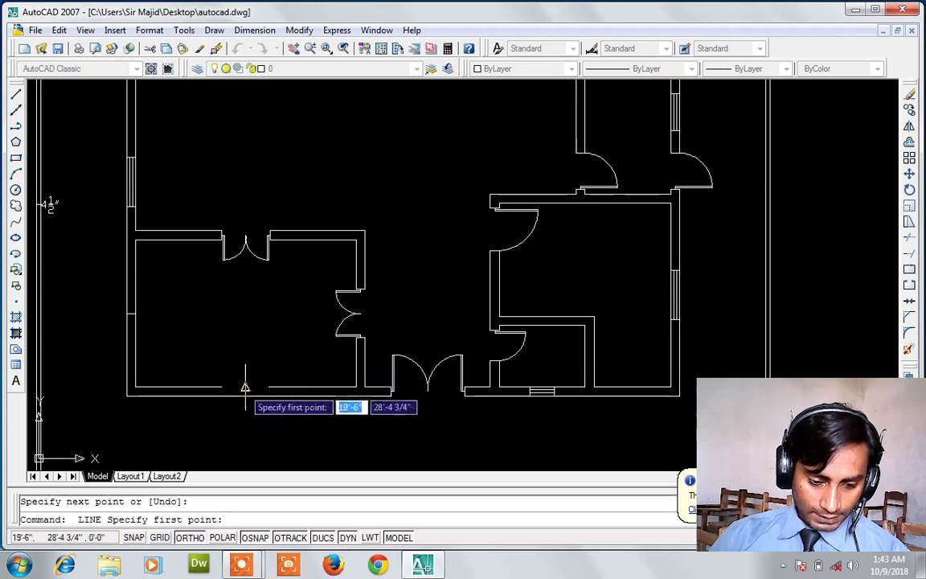
{"action": "left_click", "coordinate": [245, 388]}
{"action": "left_click", "coordinate": [245, 394]}
{"action": "key", "text": "Return"}
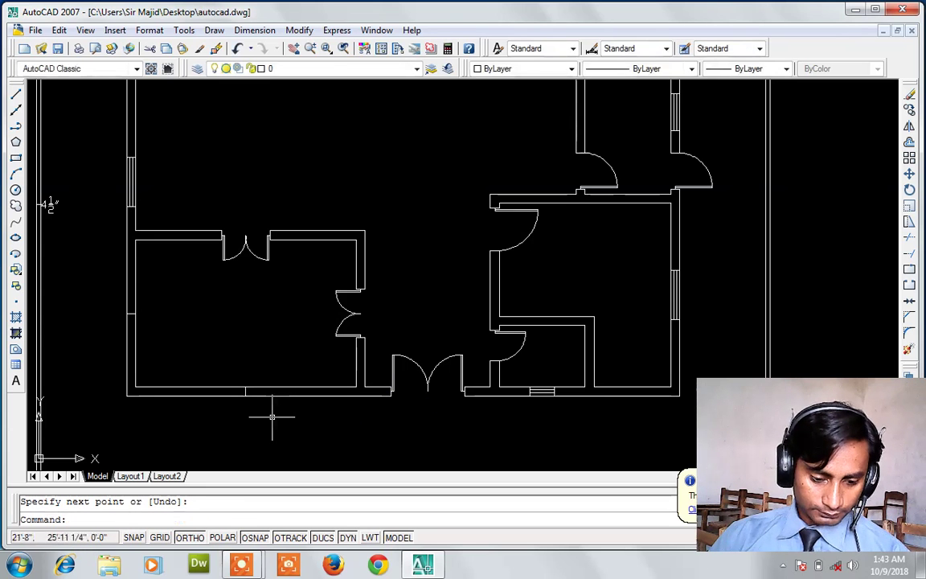
- Offset the short wall line a distance of 2 to its right
{"action": "type", "text": "o"}
{"action": "key", "text": "Return"}
{"action": "type", "text": "2"}
{"action": "key", "text": "Return"}
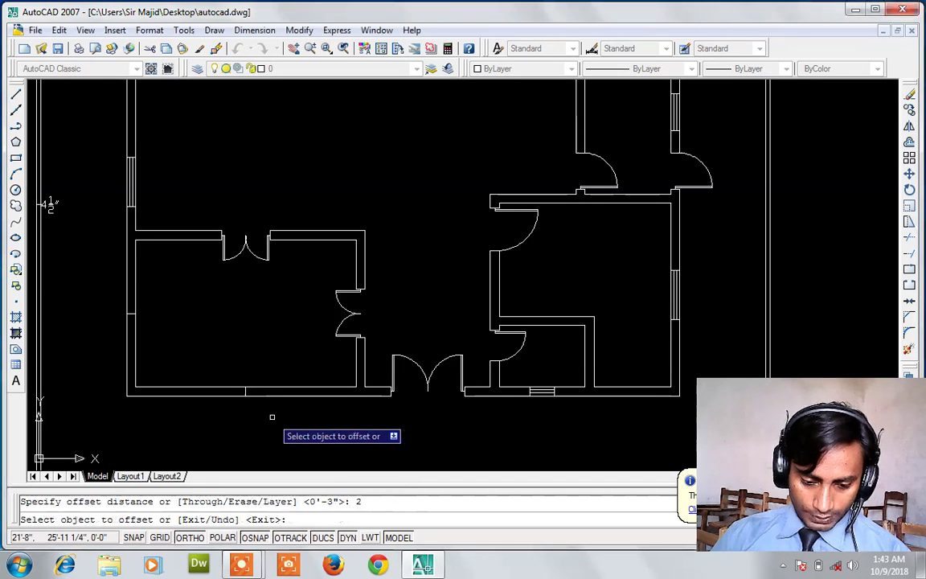
{"action": "left_click", "coordinate": [245, 391]}
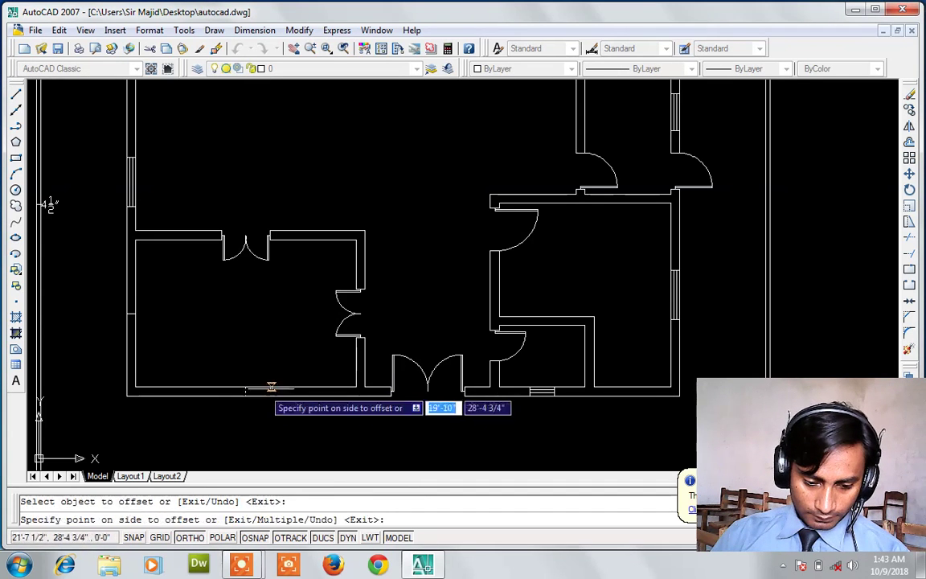
{"action": "left_click", "coordinate": [269, 386]}
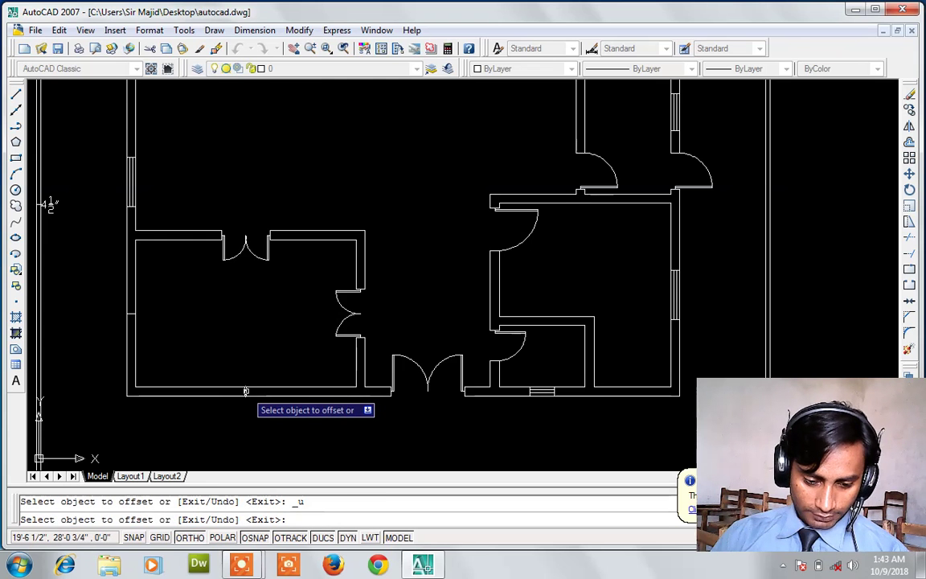
{"action": "scroll", "coordinate": [245, 391], "scroll_direction": "up", "scroll_amount": 2}
- Offset the bottom wall's mark line 2' to set the opening edges
{"action": "key", "text": "Escape"}
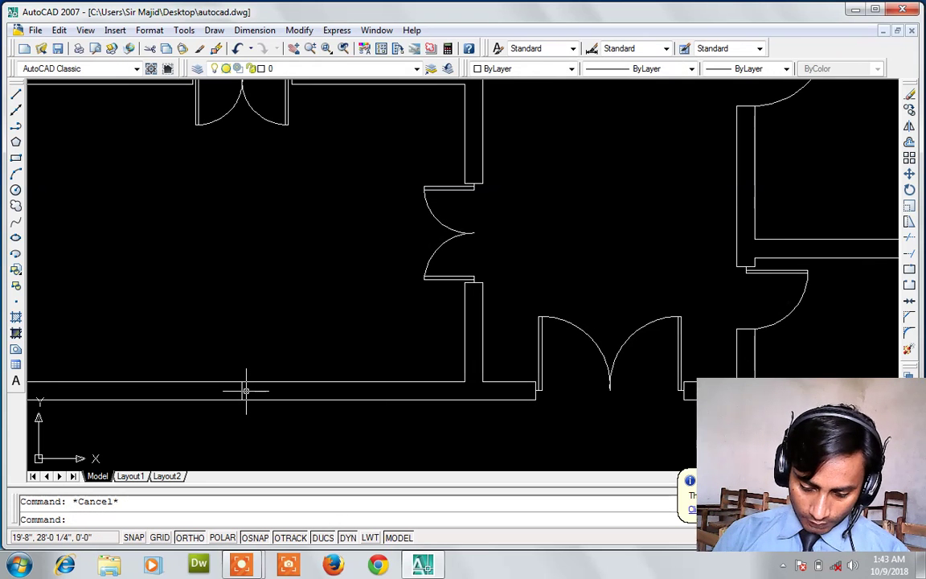
{"action": "key", "text": "Return"}
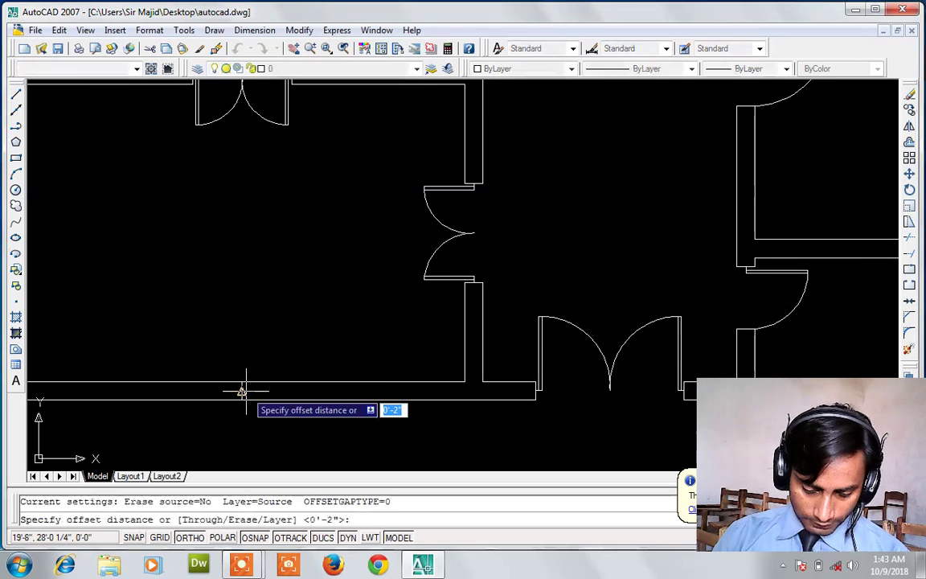
{"action": "type", "text": "2'"}
{"action": "key", "text": "Return"}
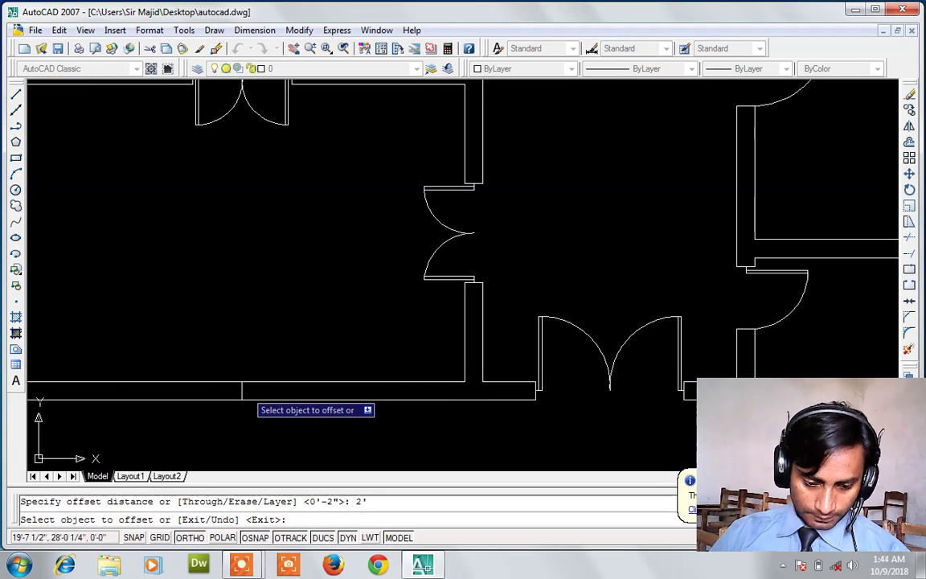
{"action": "left_click", "coordinate": [241, 391]}
{"action": "left_click", "coordinate": [256, 387]}
{"action": "left_click", "coordinate": [242, 392]}
{"action": "left_click", "coordinate": [241, 390]}
{"action": "scroll", "coordinate": [41, 243], "scroll_direction": "down", "scroll_amount": 3}
{"action": "scroll", "coordinate": [48, 257], "scroll_direction": "down", "scroll_amount": 2}
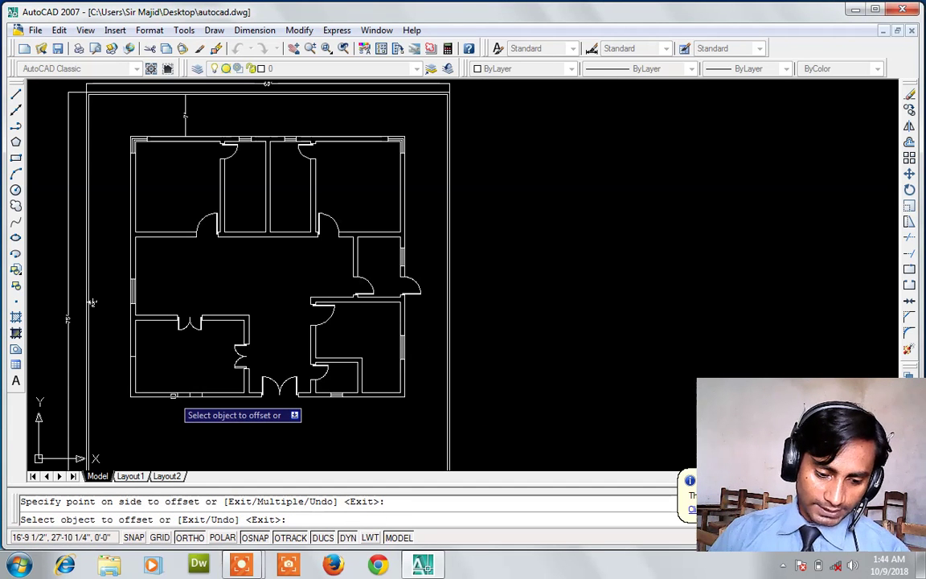
{"action": "scroll", "coordinate": [130, 355], "scroll_direction": "up", "scroll_amount": 5}
- Offset the left wall line 2' to mark its opening and erase the extra segment
{"action": "left_click", "coordinate": [134, 358]}
{"action": "left_click", "coordinate": [134, 294]}
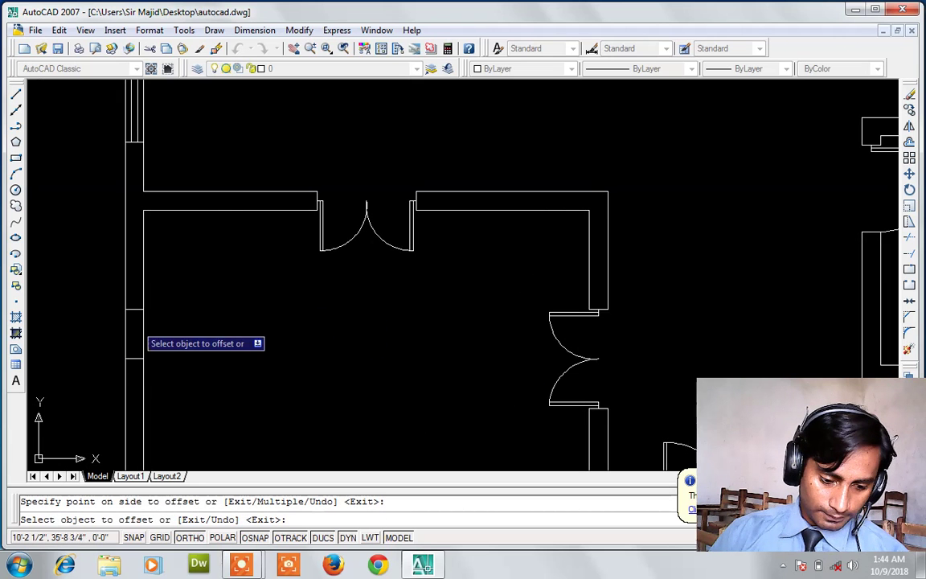
{"action": "left_click", "coordinate": [135, 358]}
{"action": "left_click", "coordinate": [134, 406]}
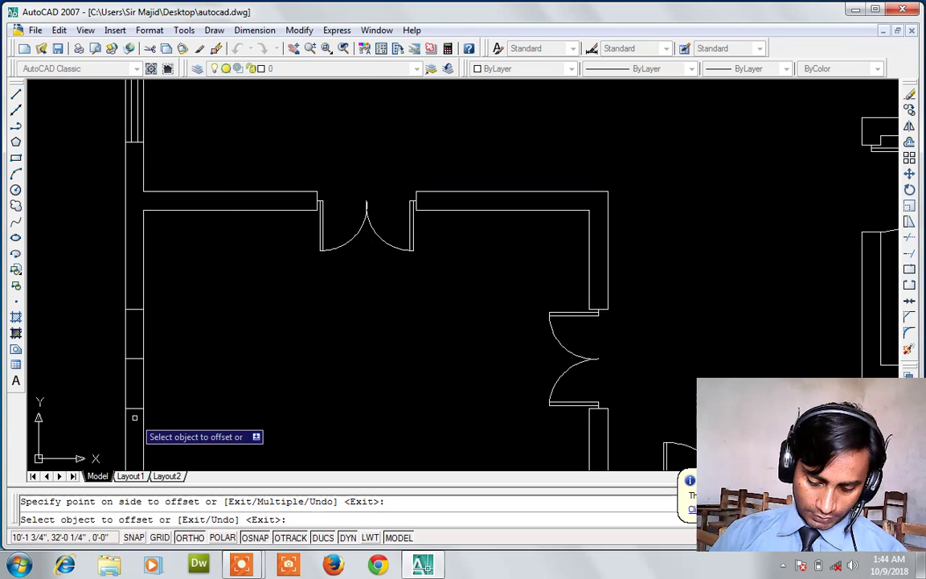
{"action": "scroll", "coordinate": [134, 417], "scroll_direction": "down", "scroll_amount": 5}
{"action": "key", "text": "Escape"}
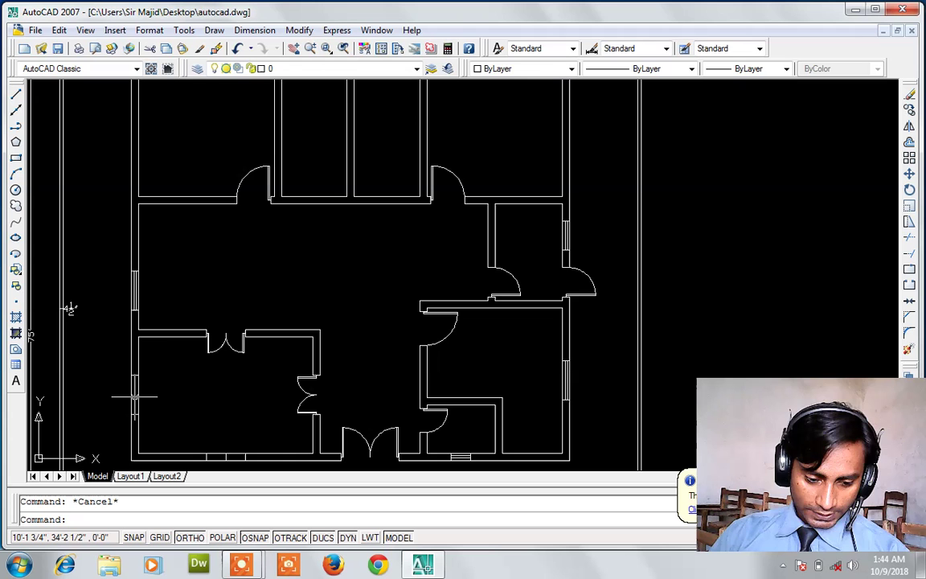
{"action": "key", "text": "Delete"}
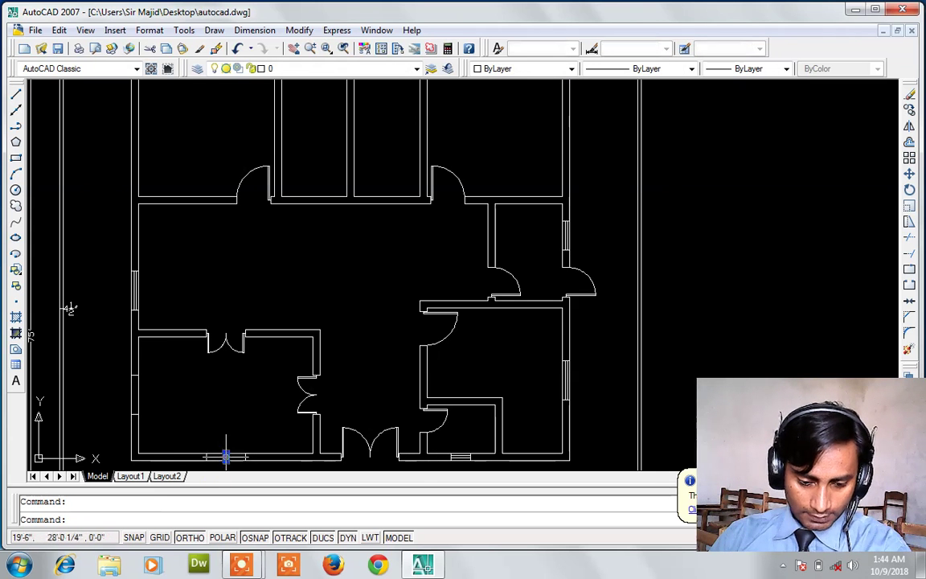
- Trim the wall lines between the marks to cut the openings
{"action": "type", "text": "tr"}
{"action": "key", "text": "Return"}
{"action": "key", "text": "Return"}
{"action": "left_click", "coordinate": [317, 441]}
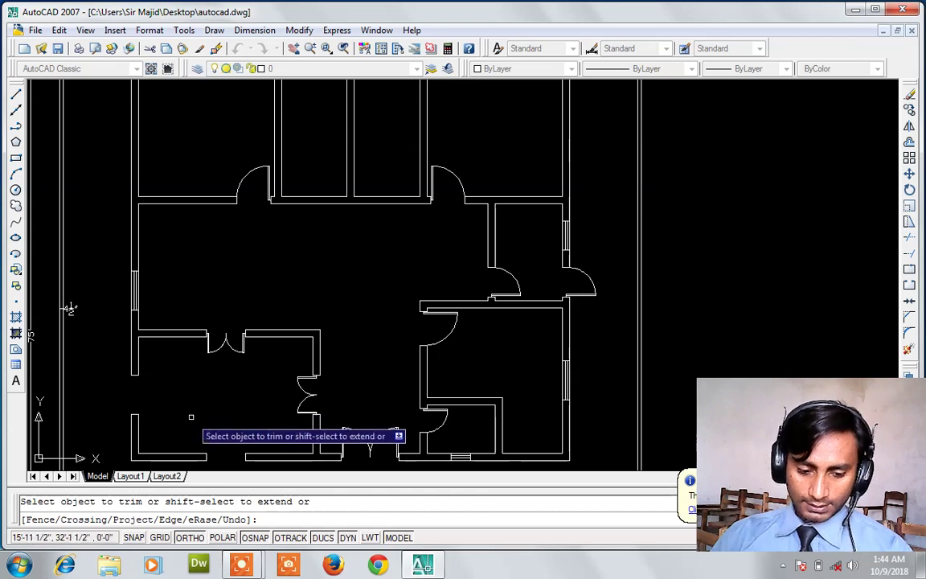
- Draw a line closing the end of the bottom-wall opening
{"action": "key", "text": "Escape"}
{"action": "type", "text": "l"}
{"action": "key", "text": "Return"}
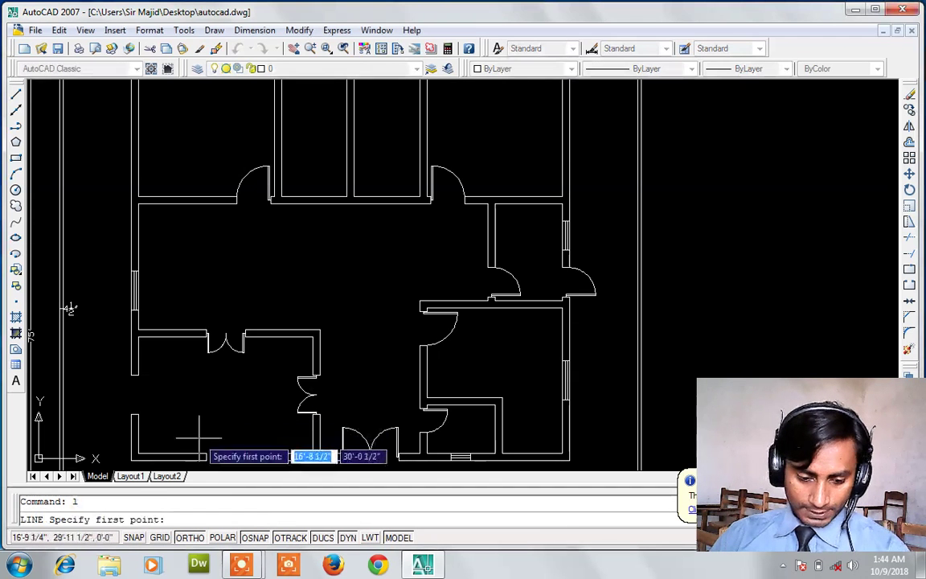
{"action": "left_click", "coordinate": [207, 456]}
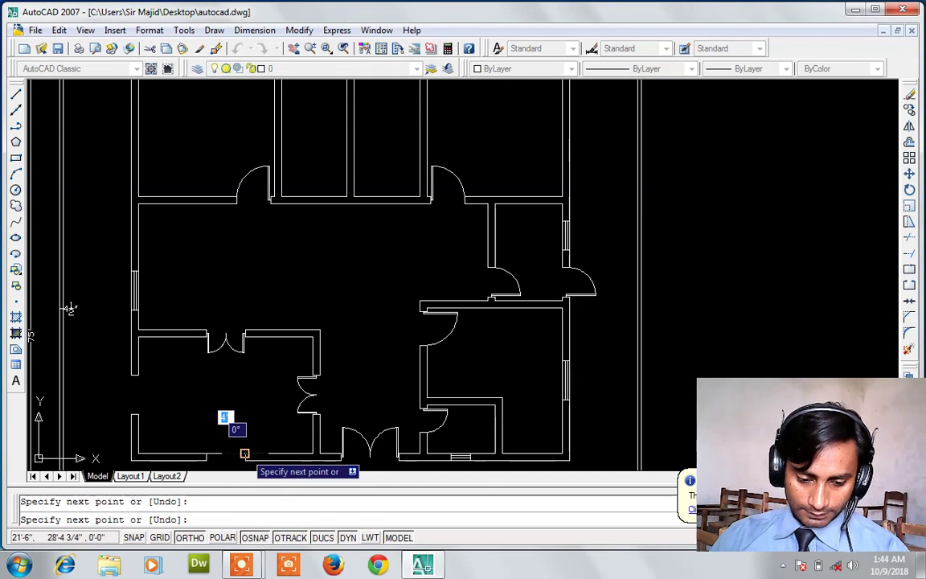
{"action": "left_click", "coordinate": [244, 453]}
{"action": "key", "text": "Return"}
{"action": "key", "text": "Return"}
{"action": "left_click", "coordinate": [138, 414]}
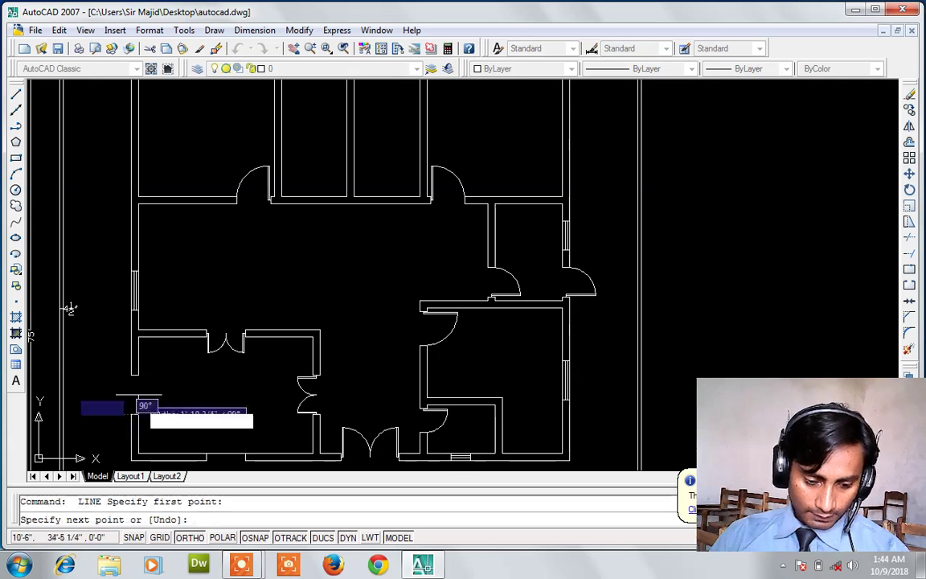
{"action": "key", "text": "Escape"}
{"action": "key", "text": "Escape"}
- Offset window lines 3 inches apart inside the left-wall opening and below the bottom line
{"action": "type", "text": "o"}
{"action": "key", "text": "Return"}
{"action": "type", "text": "3"}
{"action": "key", "text": "Return"}
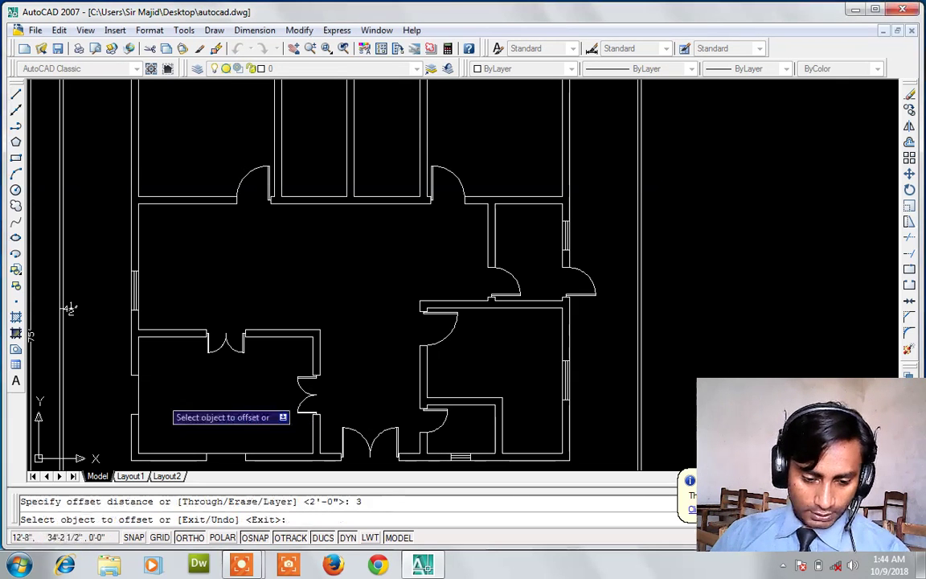
{"action": "left_click", "coordinate": [137, 388]}
{"action": "left_click", "coordinate": [134, 388]}
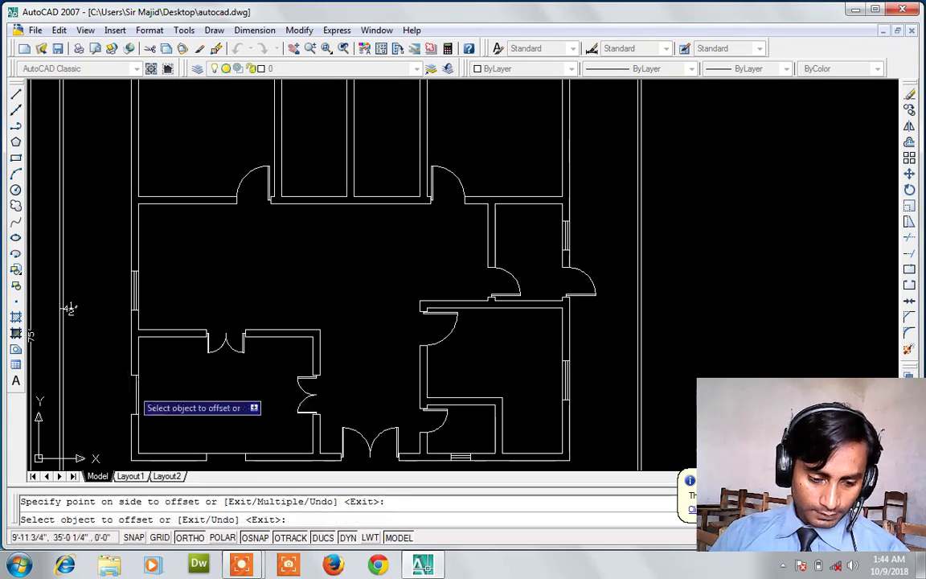
{"action": "left_click", "coordinate": [134, 387]}
{"action": "left_click", "coordinate": [127, 381]}
{"action": "left_click", "coordinate": [127, 381]}
{"action": "left_click", "coordinate": [123, 381]}
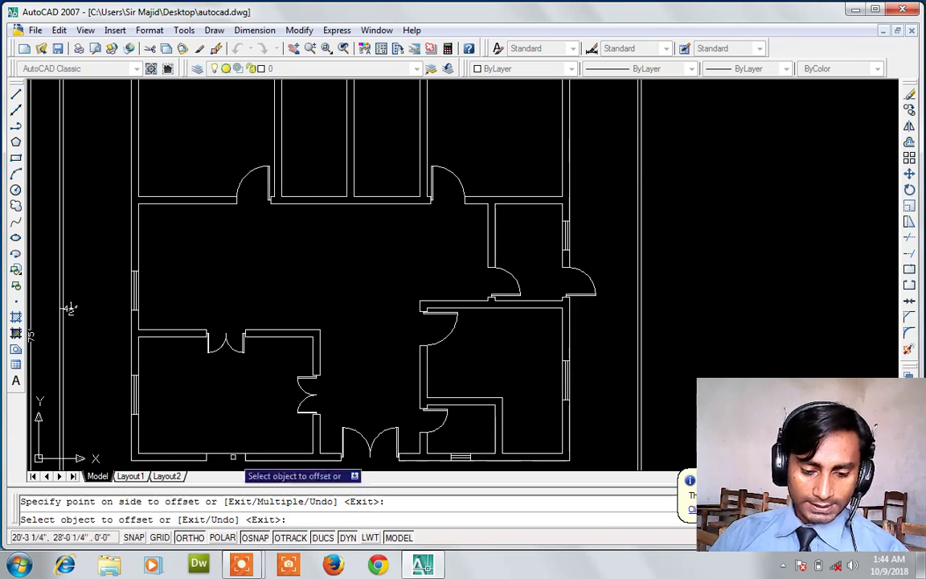
{"action": "scroll", "coordinate": [70, 308], "scroll_direction": "up", "scroll_amount": 3}
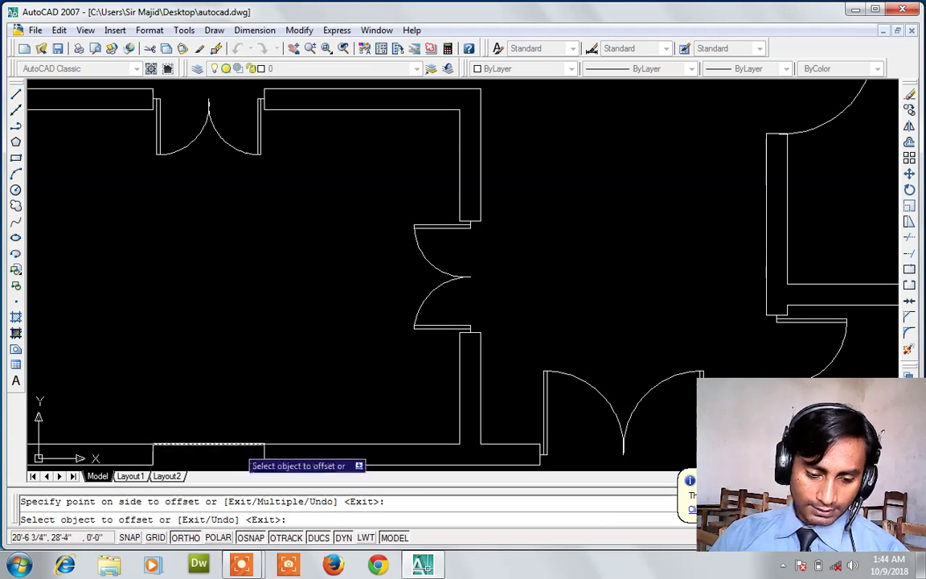
{"action": "left_click", "coordinate": [239, 444]}
{"action": "left_click", "coordinate": [241, 449]}
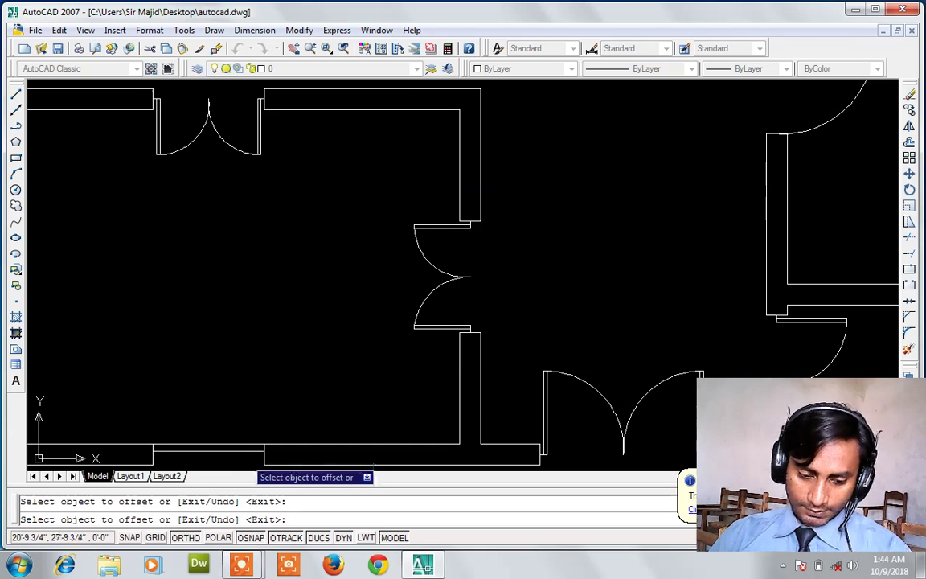
{"action": "key", "text": "Escape"}
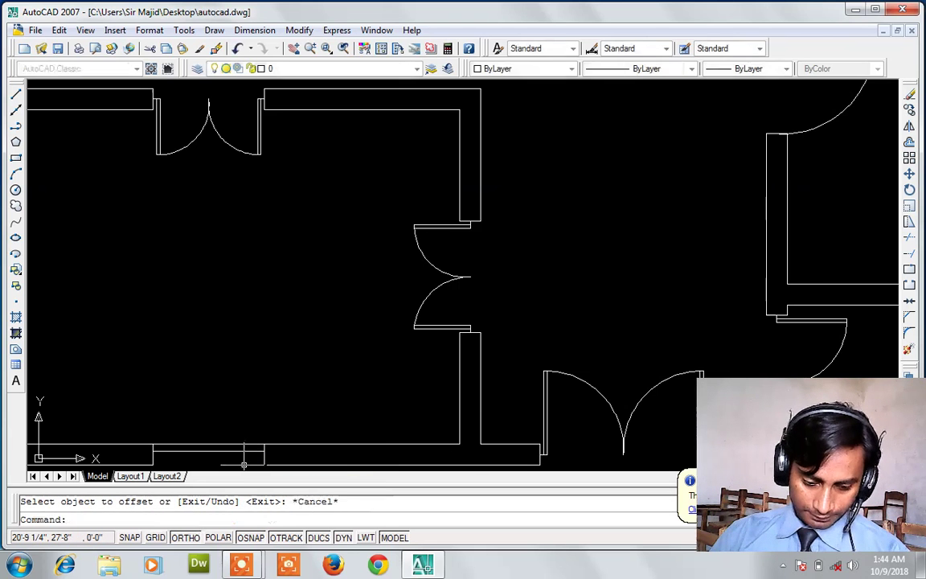
- Offset two more window lines 3 inches in the bottom opening, then zoom out
{"action": "middle_click_drag", "start_coordinate": [244, 464], "coordinate": [288, 325]}
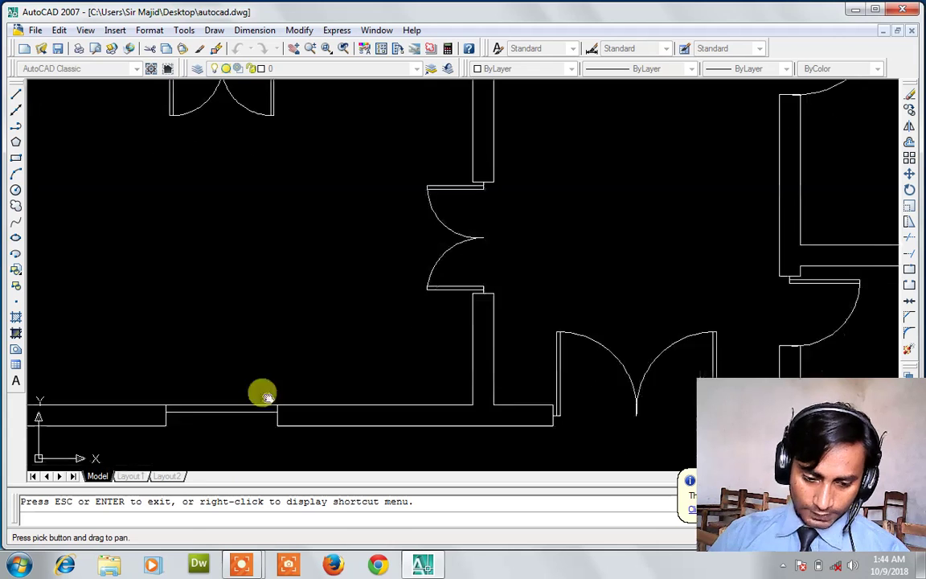
{"action": "type", "text": "o"}
{"action": "key", "text": "Return"}
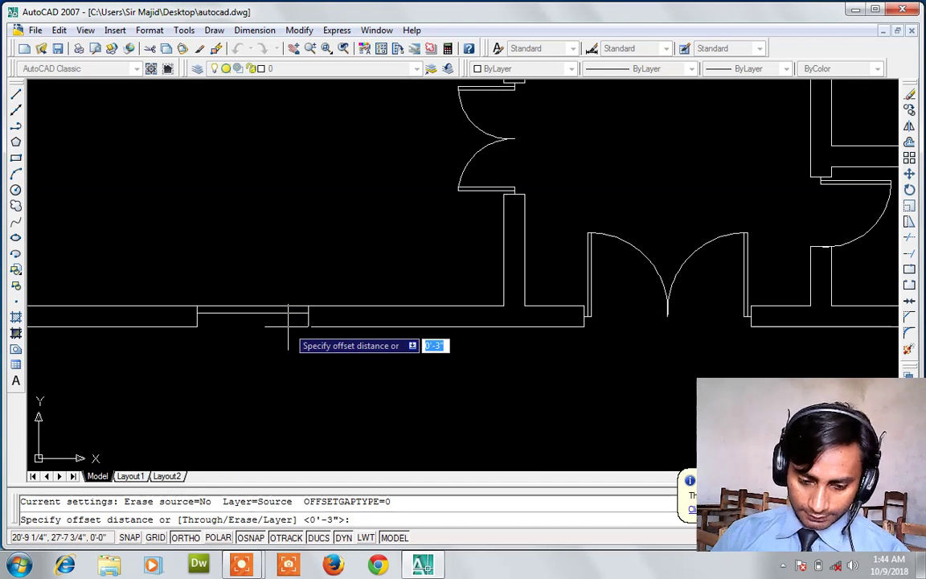
{"action": "key", "text": "Return"}
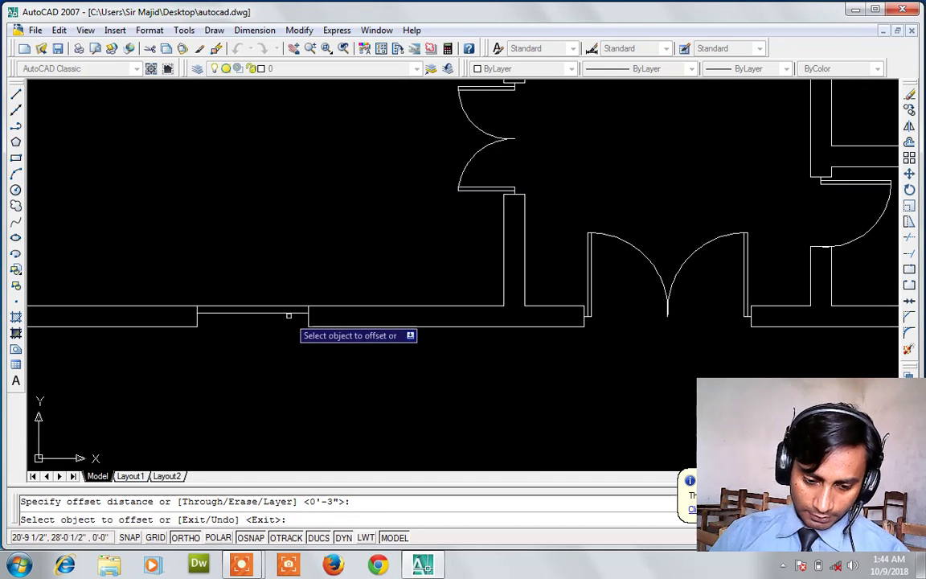
{"action": "left_click", "coordinate": [288, 314]}
{"action": "left_click", "coordinate": [287, 341]}
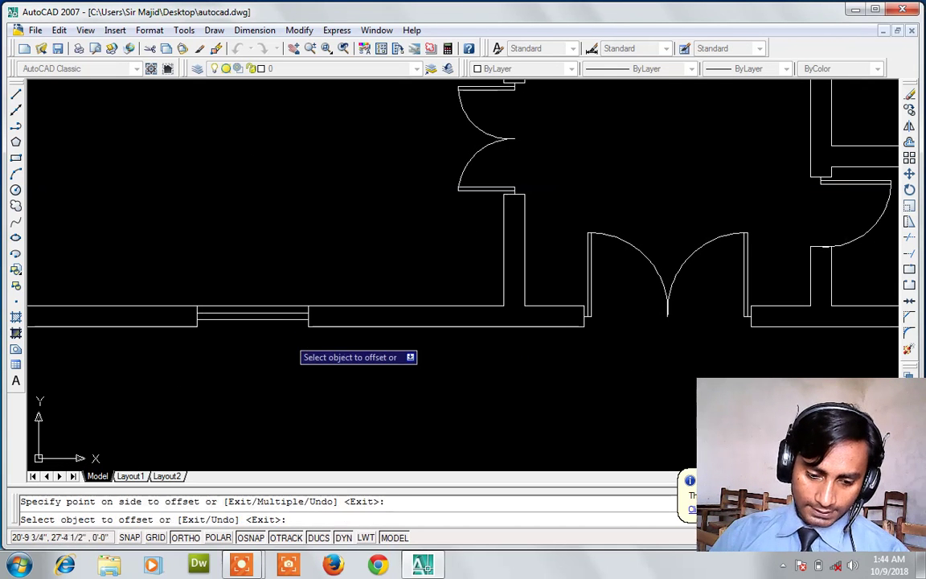
{"action": "left_click", "coordinate": [288, 320]}
{"action": "left_click", "coordinate": [287, 342]}
{"action": "scroll", "coordinate": [288, 342], "scroll_direction": "down", "scroll_amount": 4}
{"action": "key", "text": "Escape"}
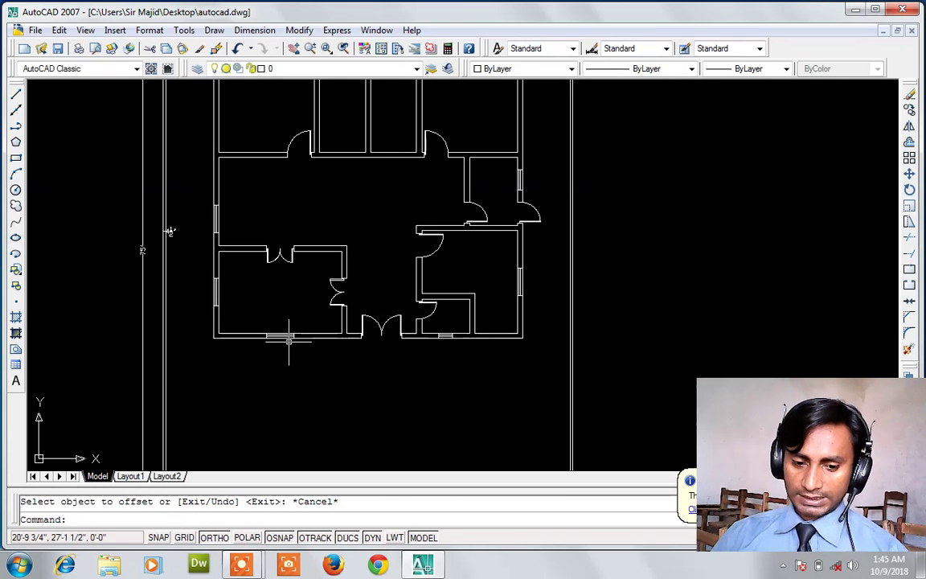
{"action": "scroll", "coordinate": [289, 342], "scroll_direction": "down", "scroll_amount": 2}
{"action": "key", "text": "Escape"}
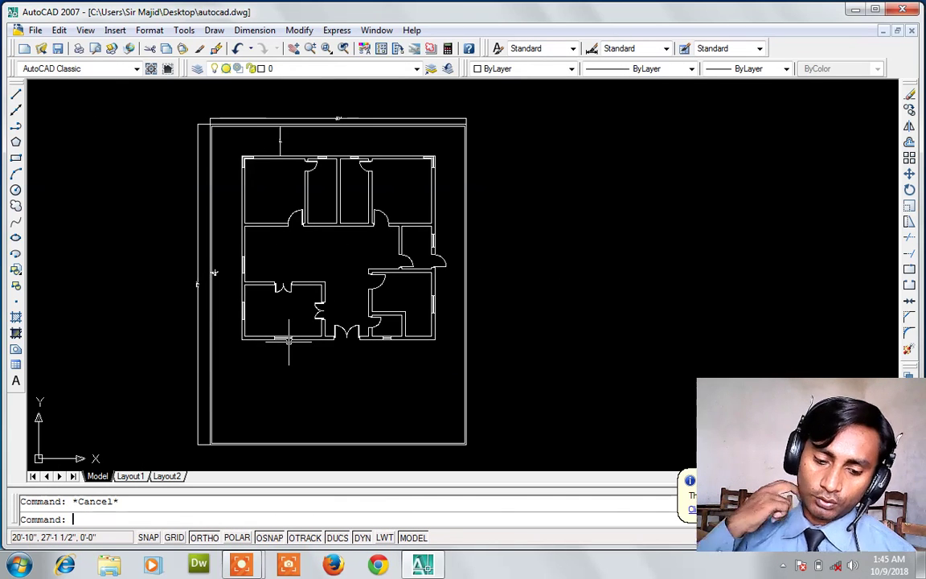